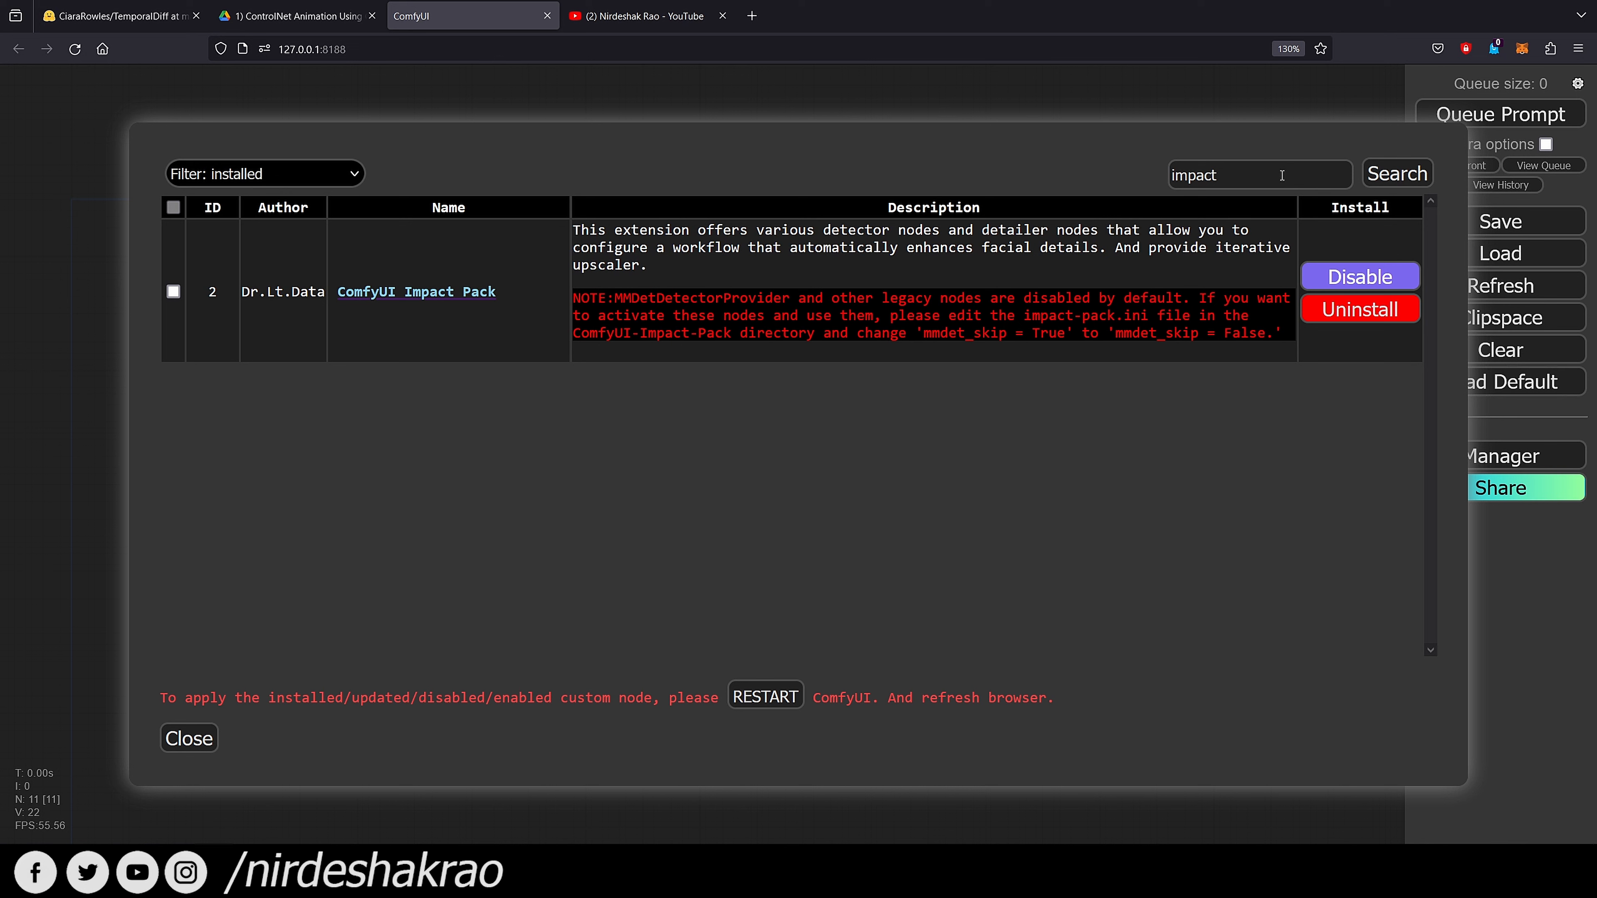
# Clear the "impact" keyword and search again so the installed filter lists every installed custom node
pyautogui.moveTo(1281, 175); pyautogui.dragTo(961, 194)
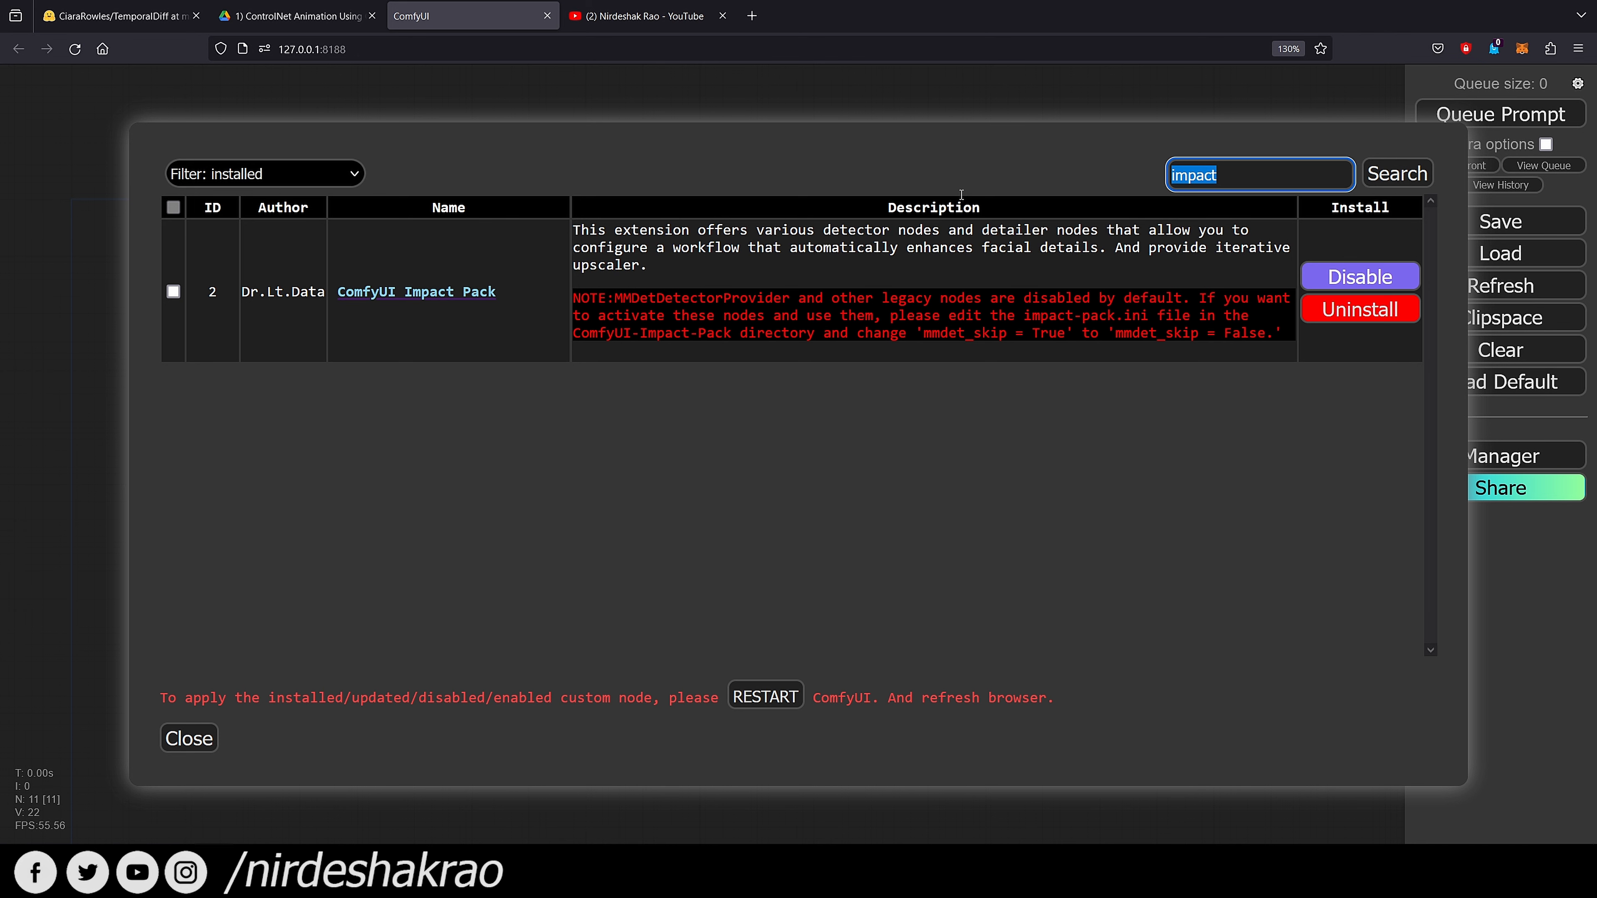
pyautogui.press('BackSpace')
pyautogui.click(1396, 173)
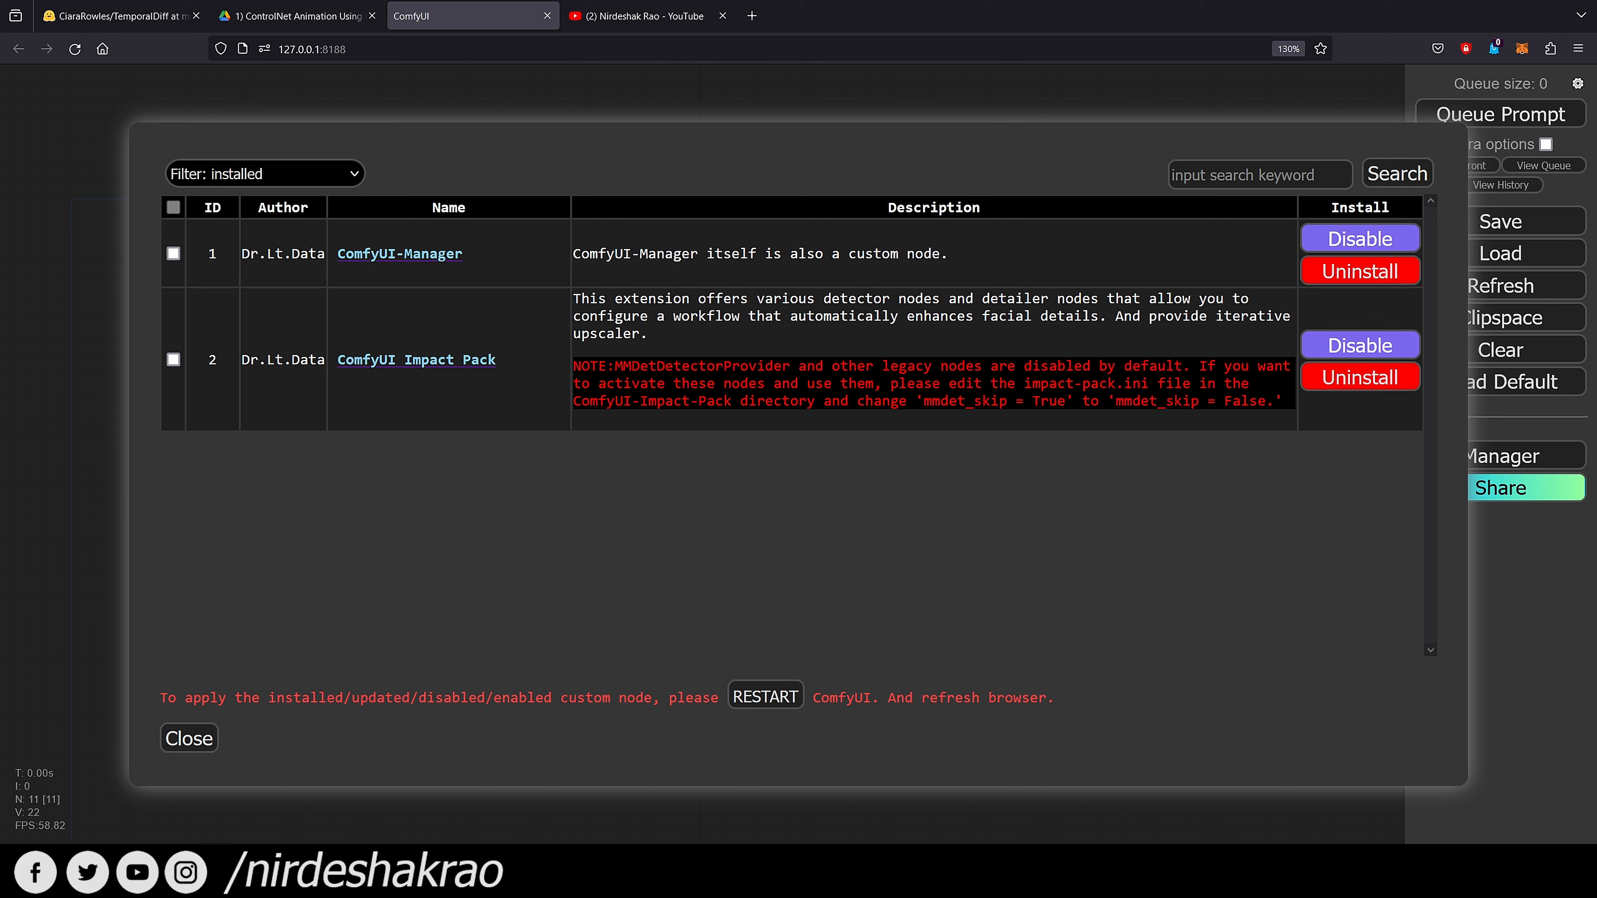
# Switch to File Explorer, open ComfyUI_windows_portable\ComfyUI\custom_nodes, and check the ComfyUI-Impact-Pack and ComfyUI-Manager folders
pyautogui.click(251, 793)
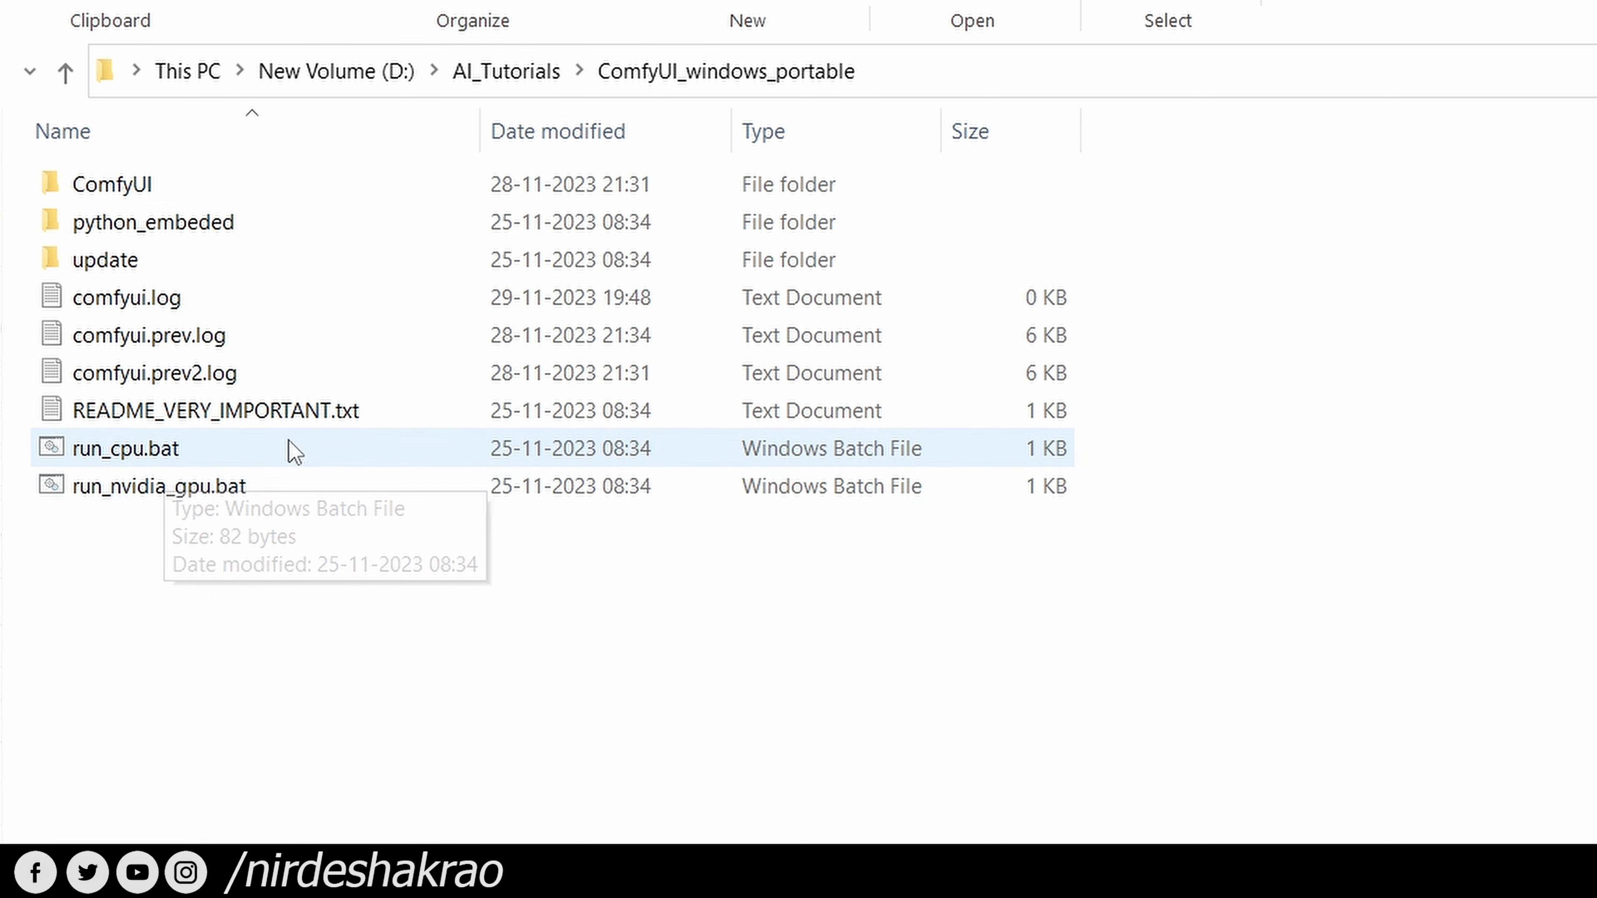
pyautogui.doubleClick(143, 189)
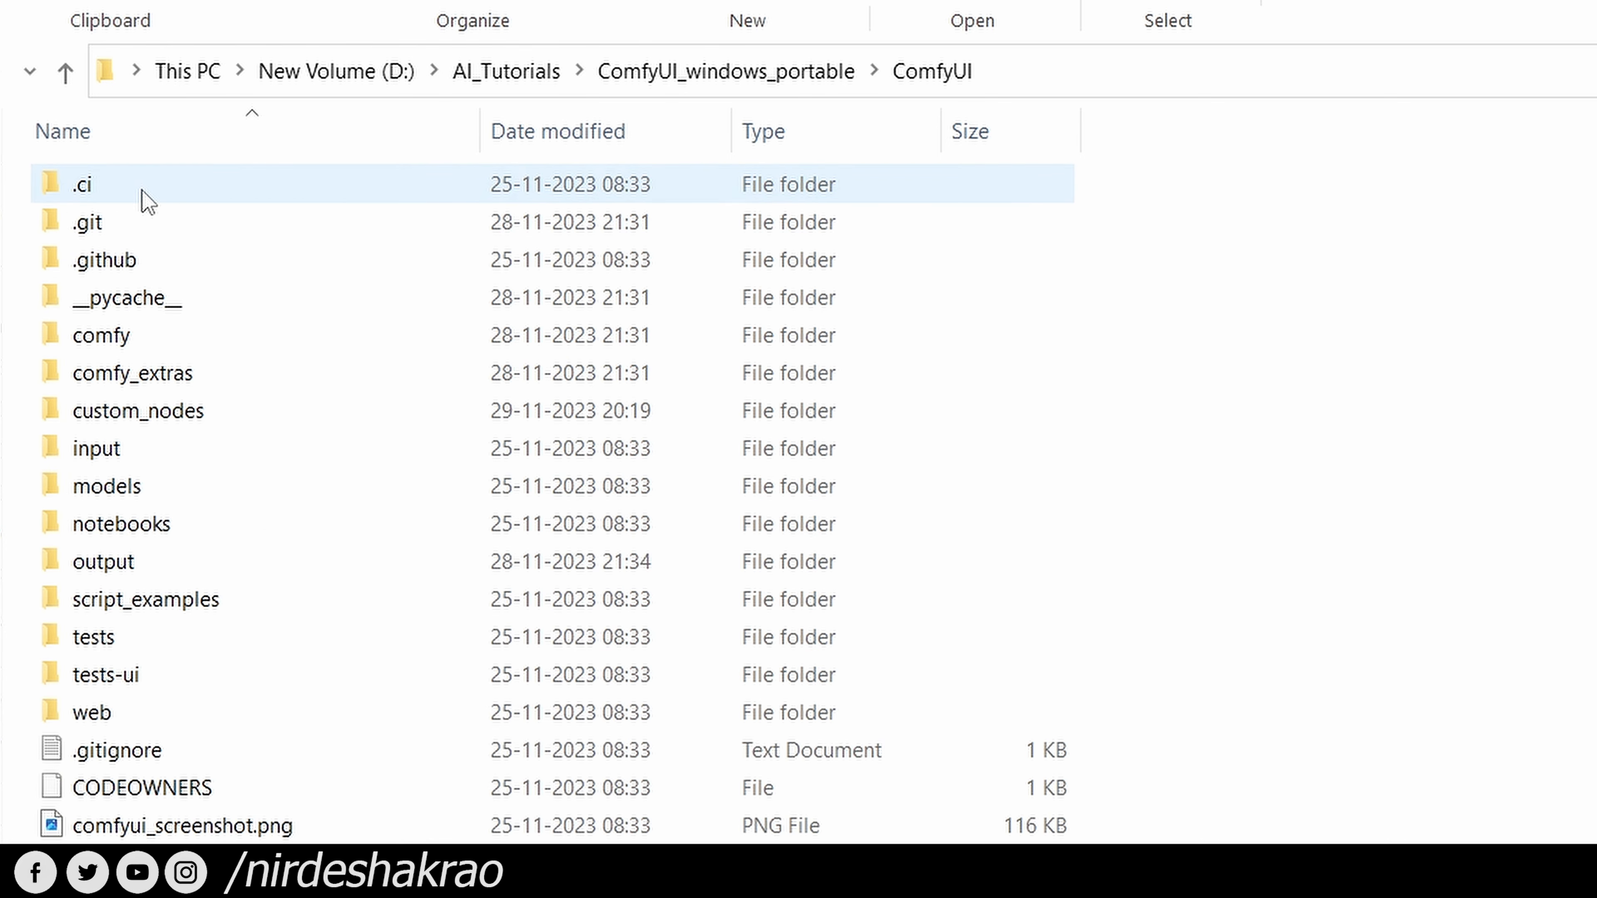
pyautogui.doubleClick(181, 418)
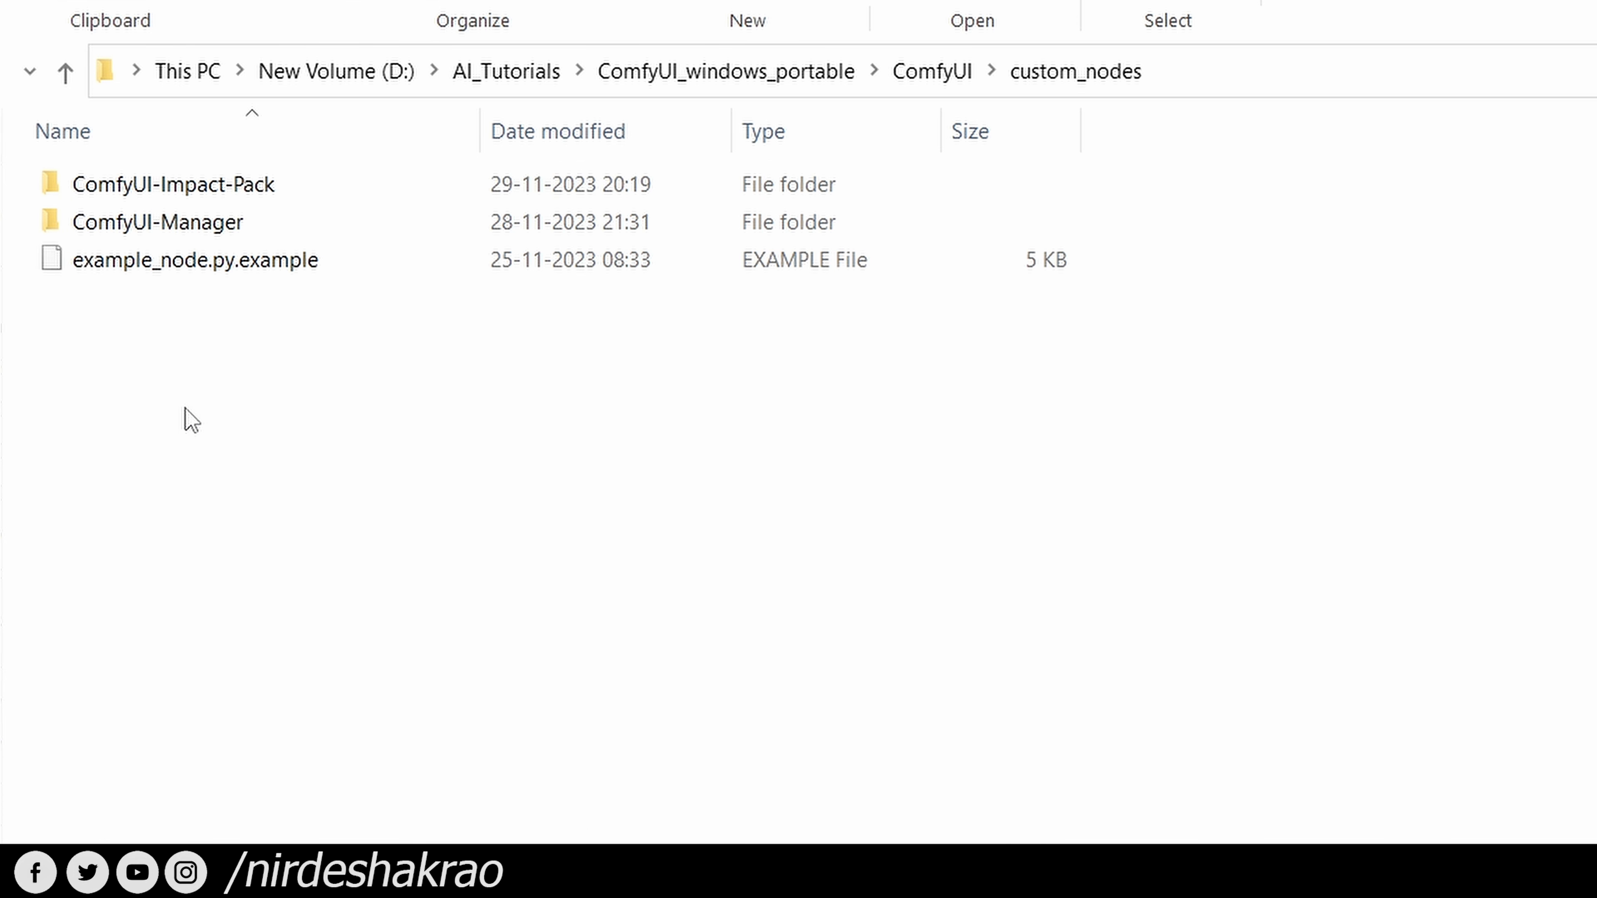
pyautogui.click(275, 200)
pyautogui.click(237, 237)
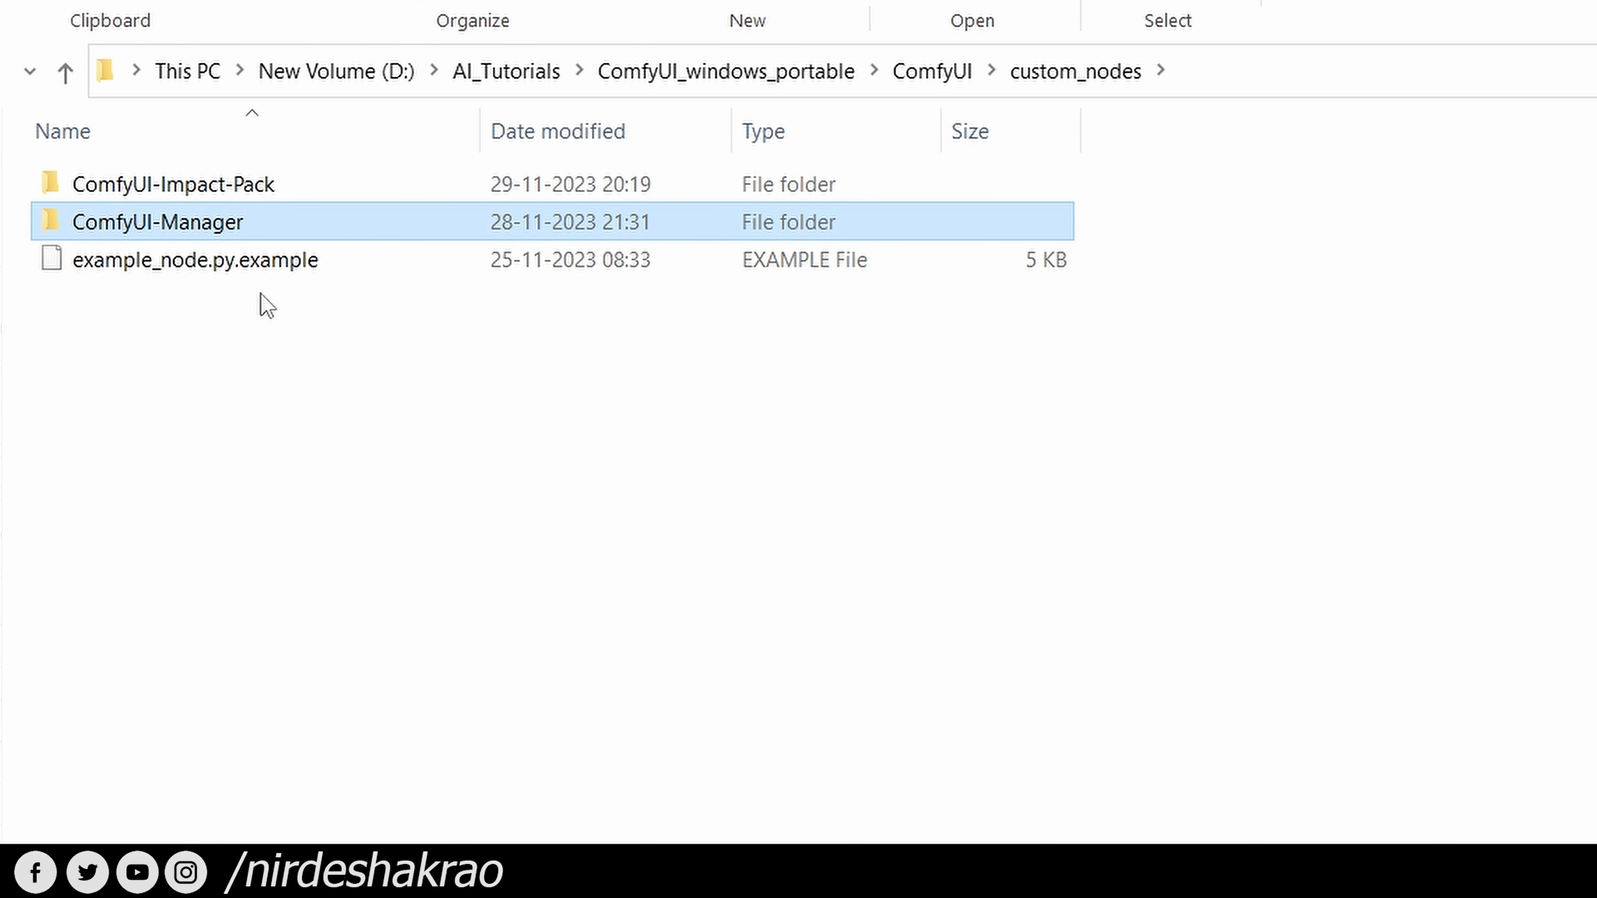
pyautogui.click(277, 193)
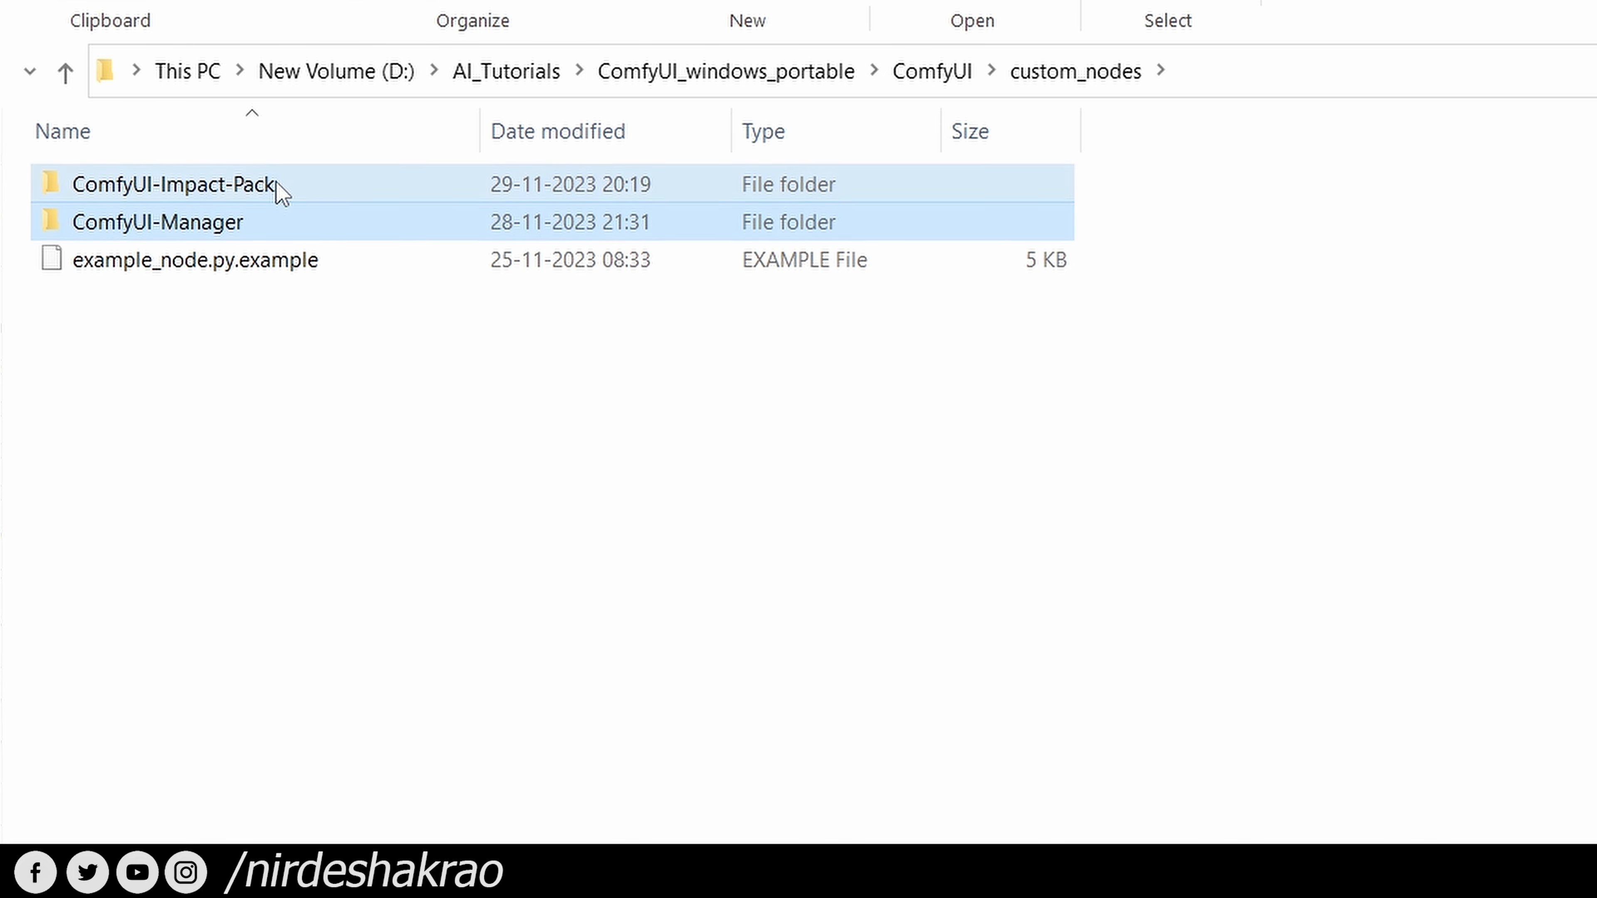
pyautogui.click(360, 595)
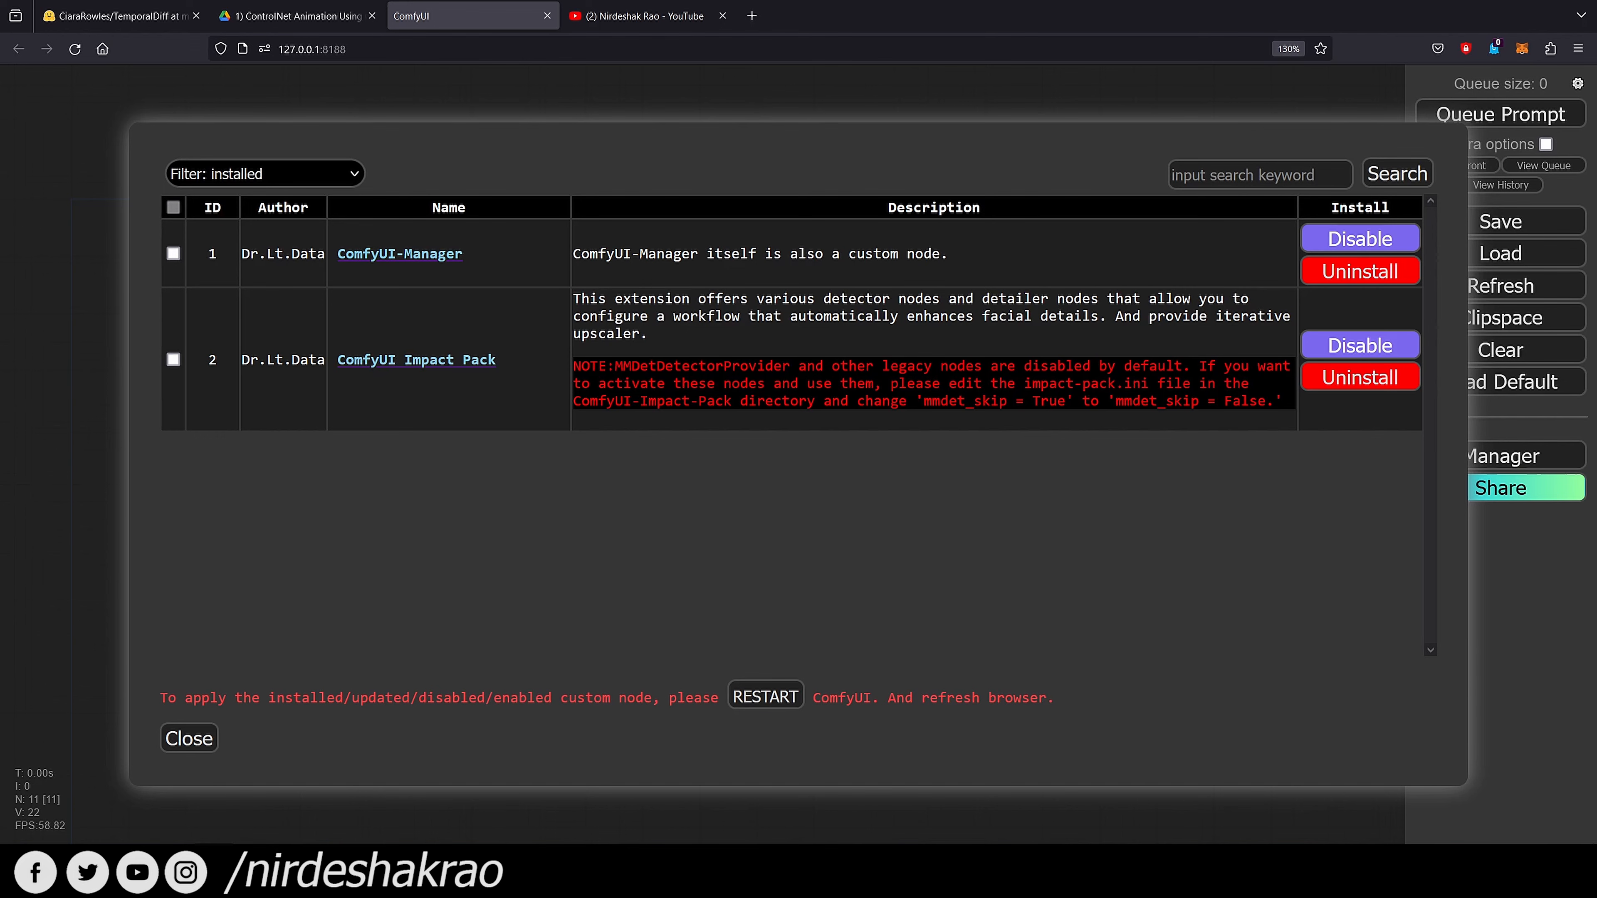
# Restart the ComfyUI server to apply the installed node pack, and follow the installation in the command-line window
pyautogui.click(766, 697)
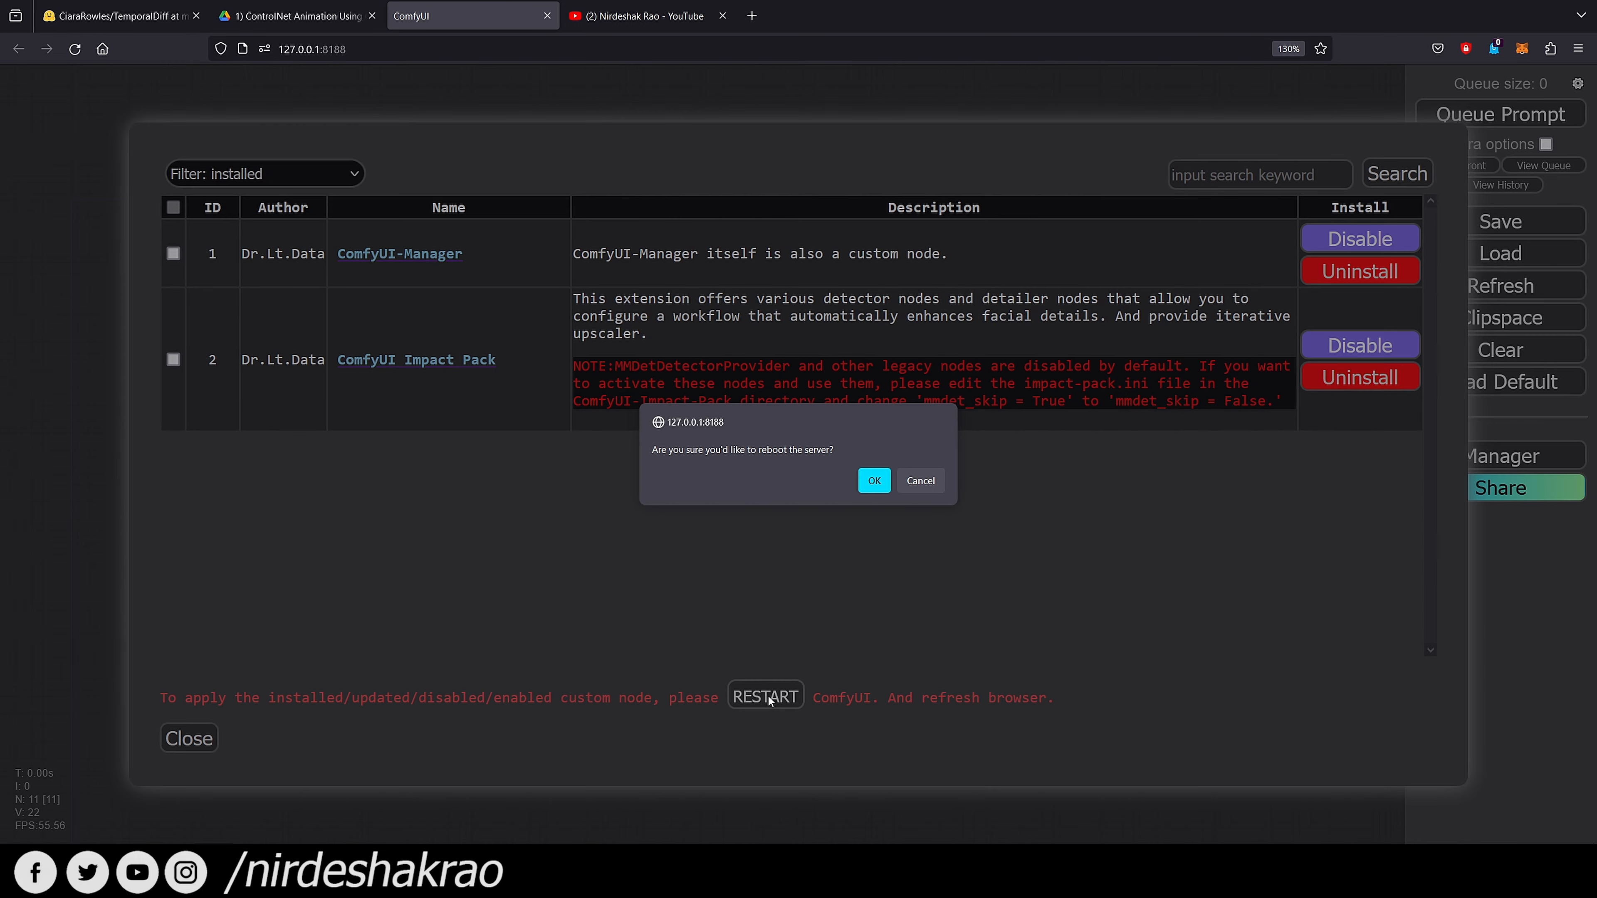
pyautogui.click(873, 481)
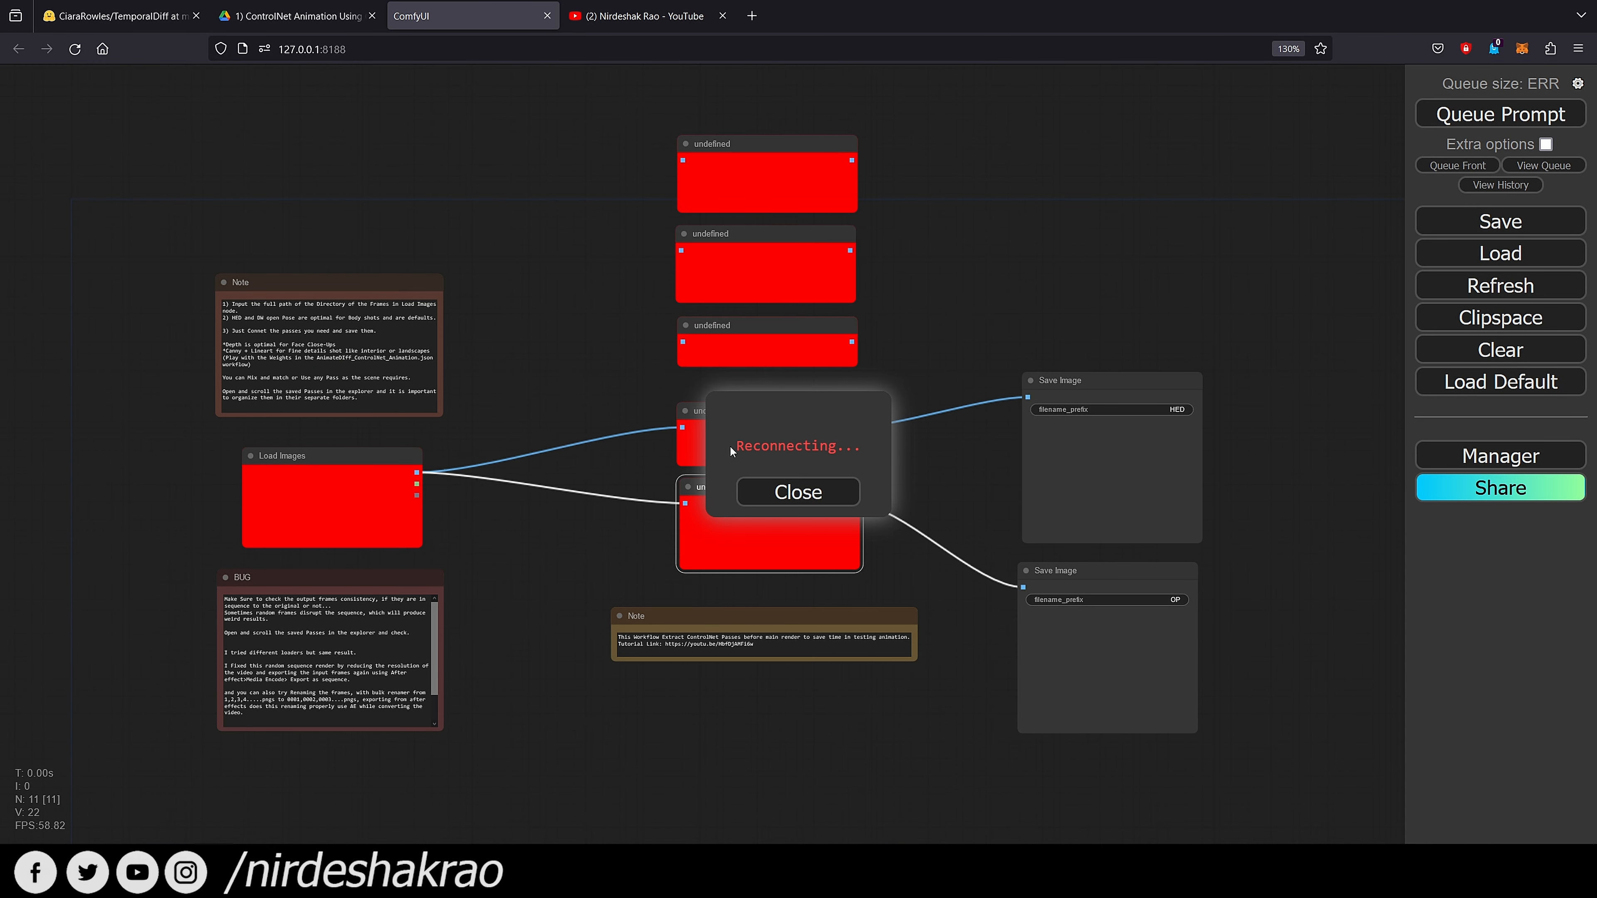
pyautogui.click(350, 882)
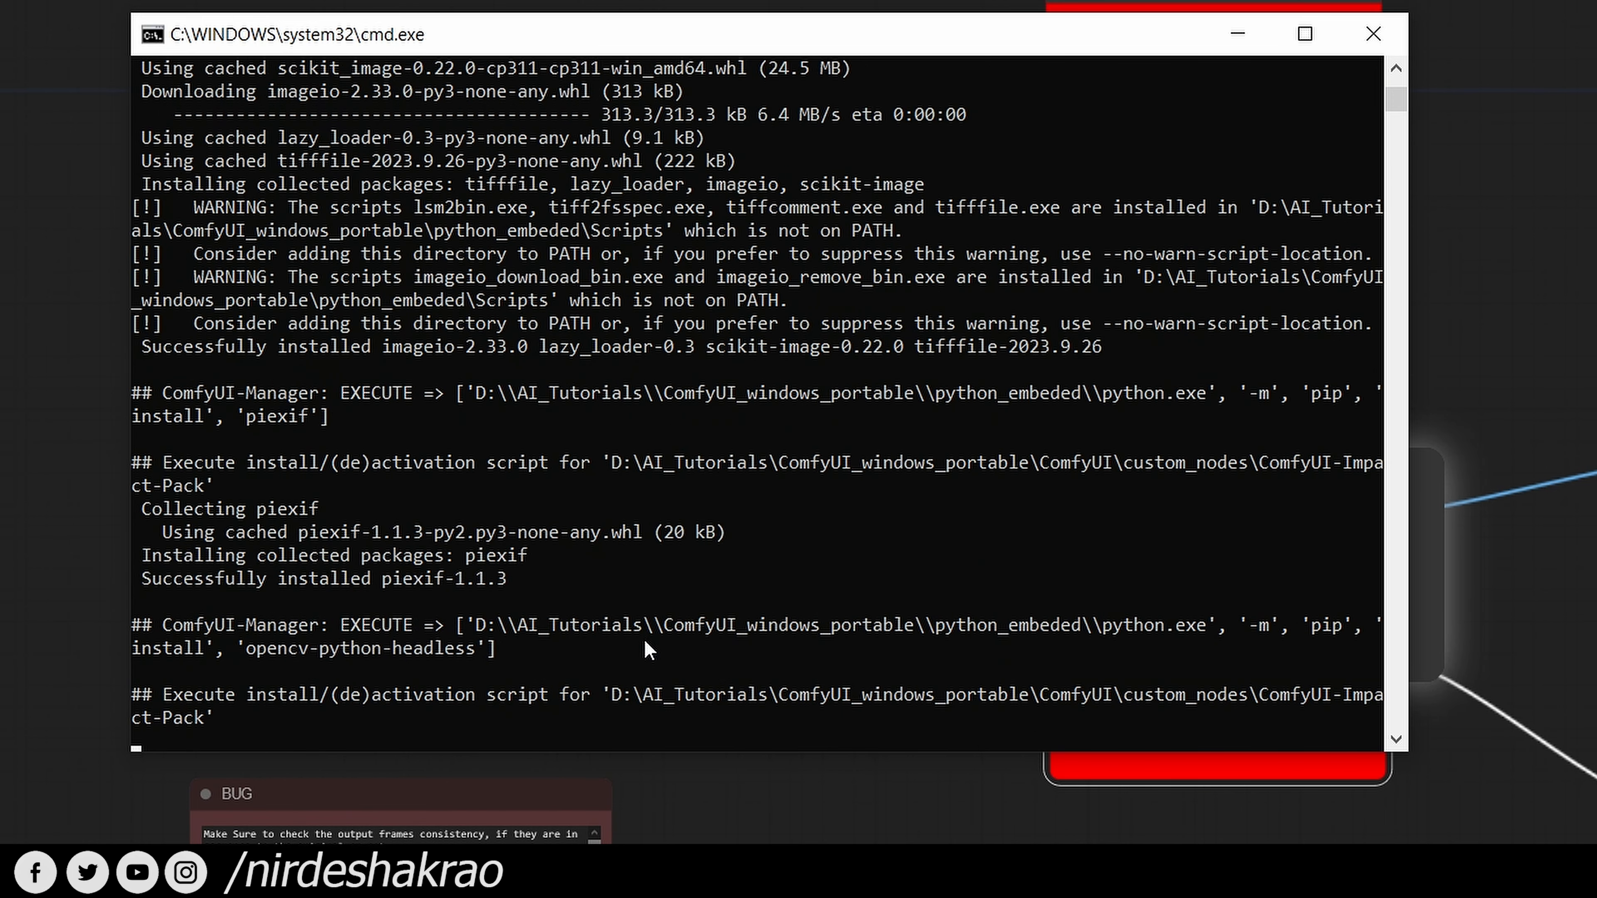
pyautogui.moveTo(964, 11); pyautogui.dragTo(966, 12)
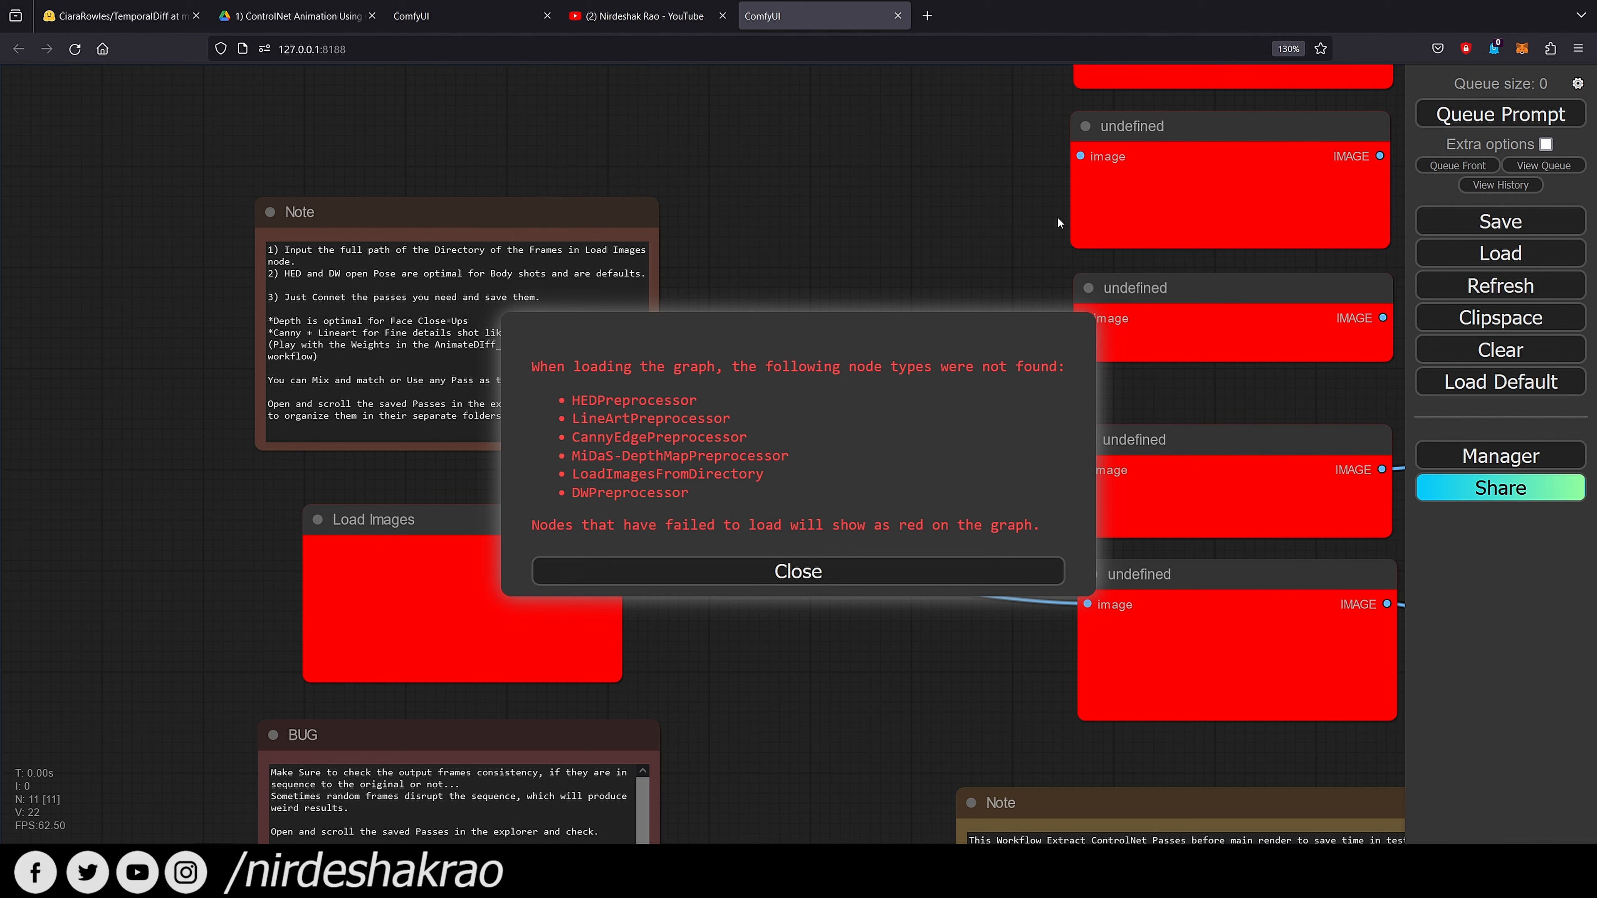
# Close the outdated ComfyUI browser tab and dismiss the missing-node warning in the newly opened ComfyUI tab
pyautogui.click(443, 18)
pyautogui.middleClick(443, 18)
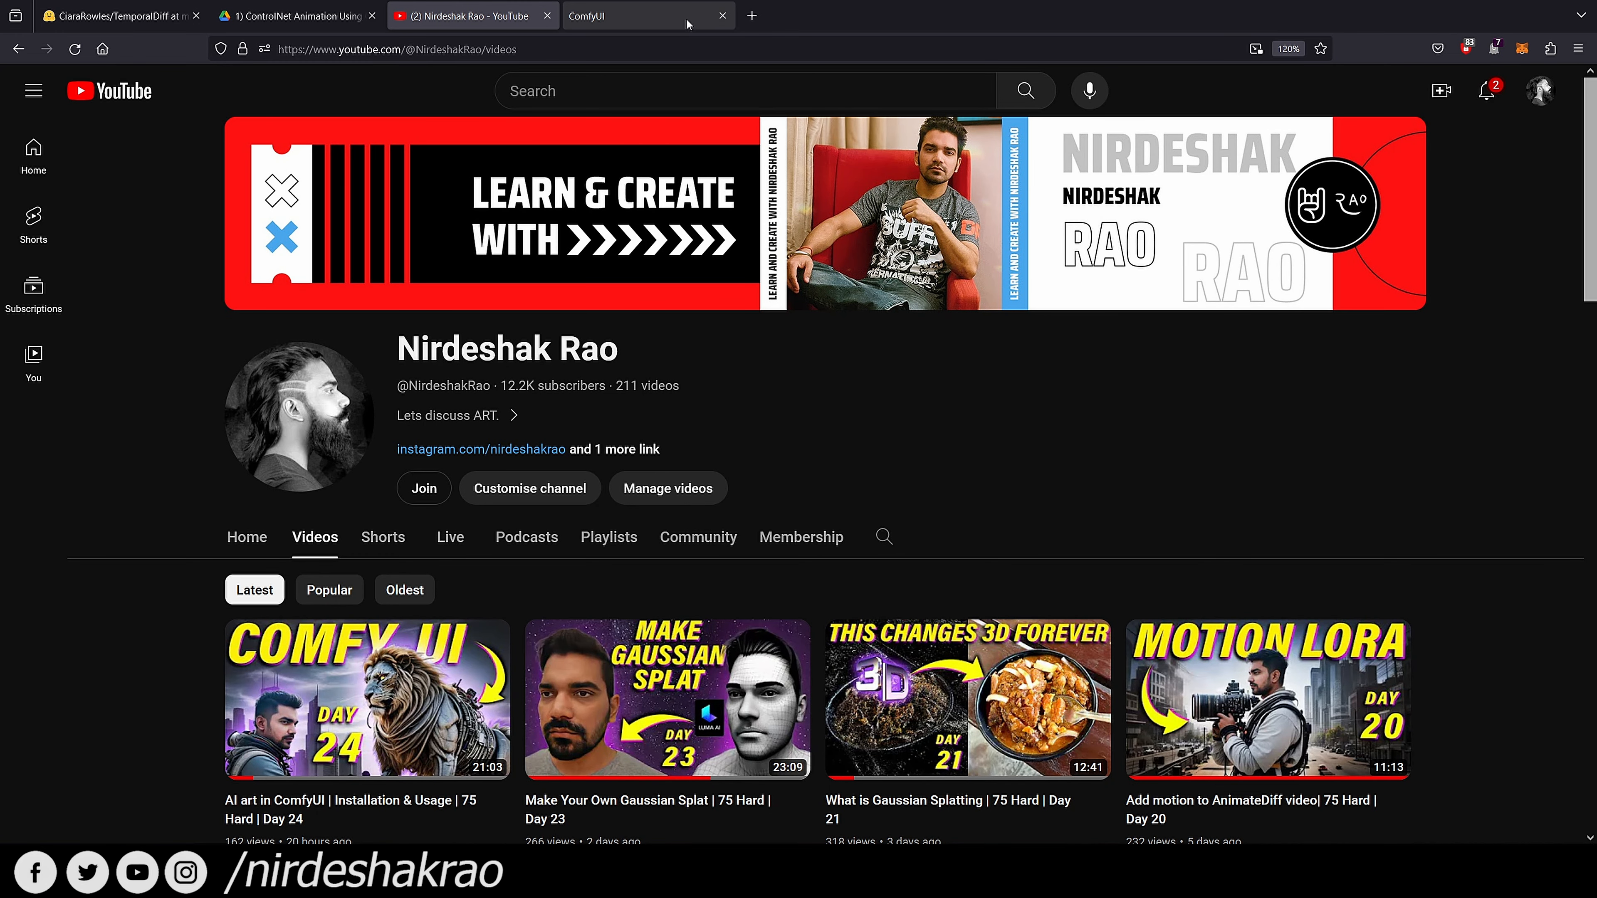
pyautogui.click(660, 14)
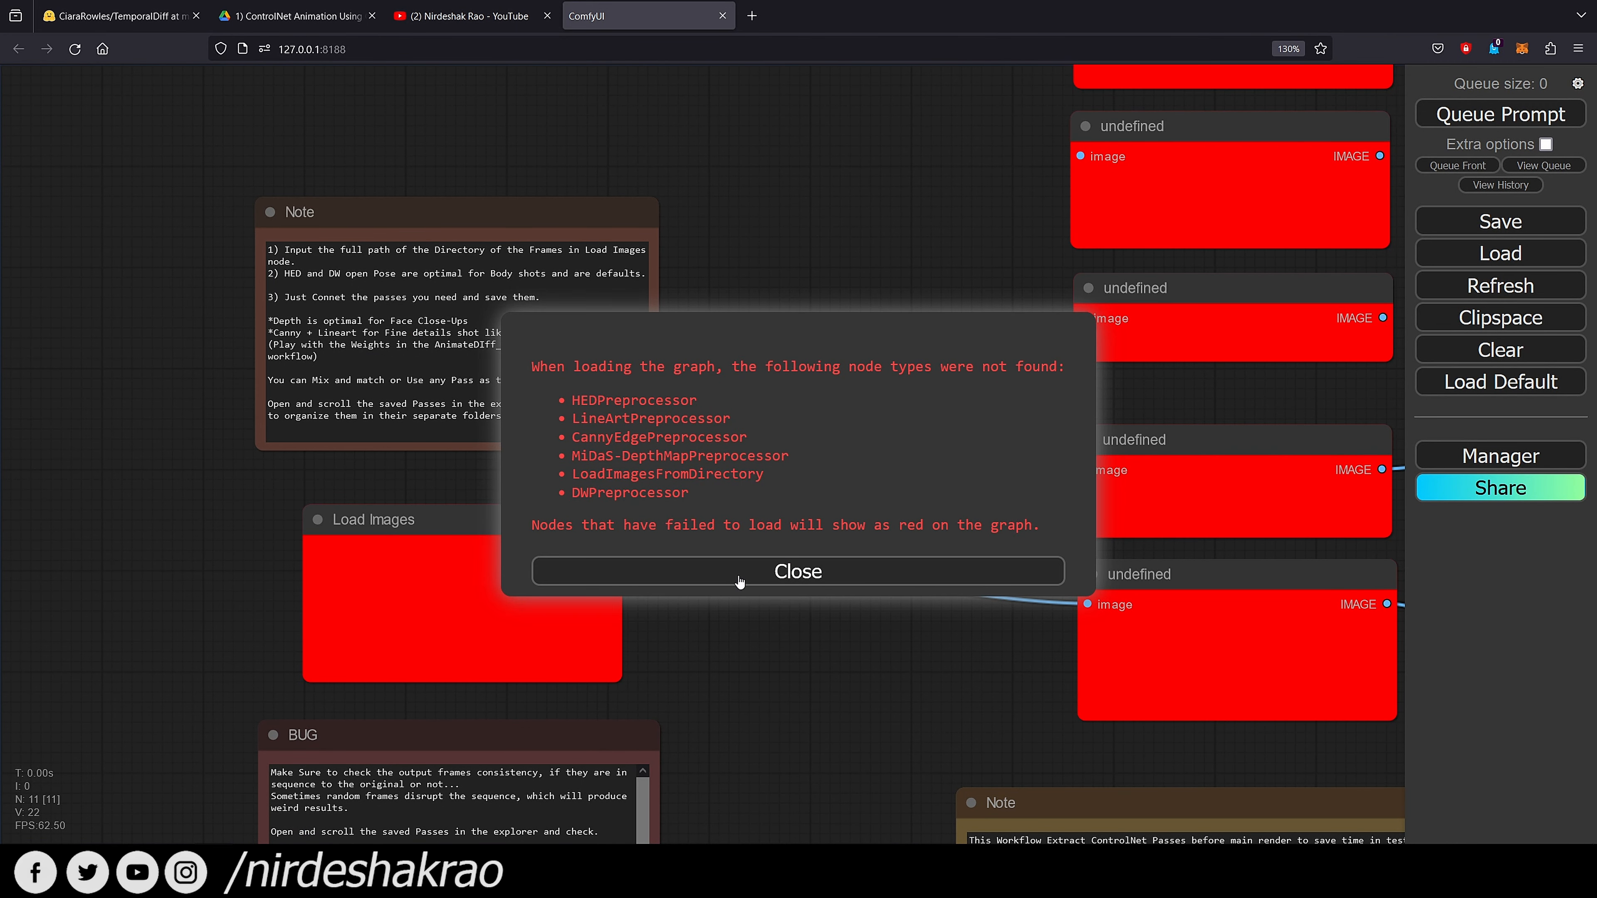
pyautogui.click(776, 578)
pyautogui.scroll(-3, 850, 662)
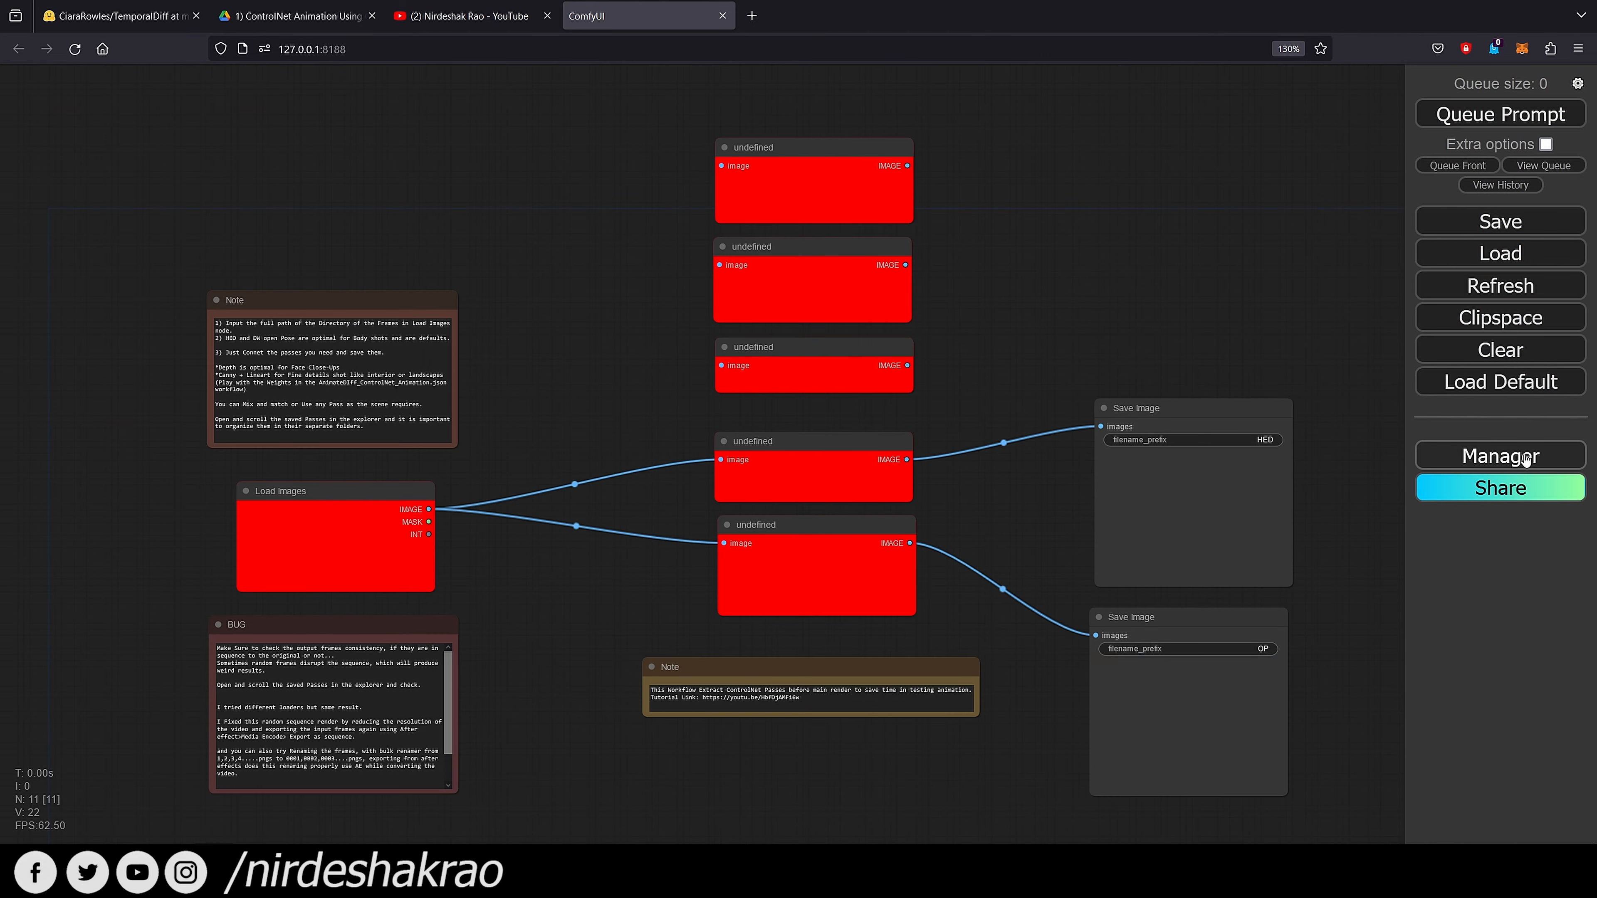
# Look over the full custom node list and the list of missing custom nodes for the loaded workflow
pyautogui.click(1474, 456)
pyautogui.click(791, 316)
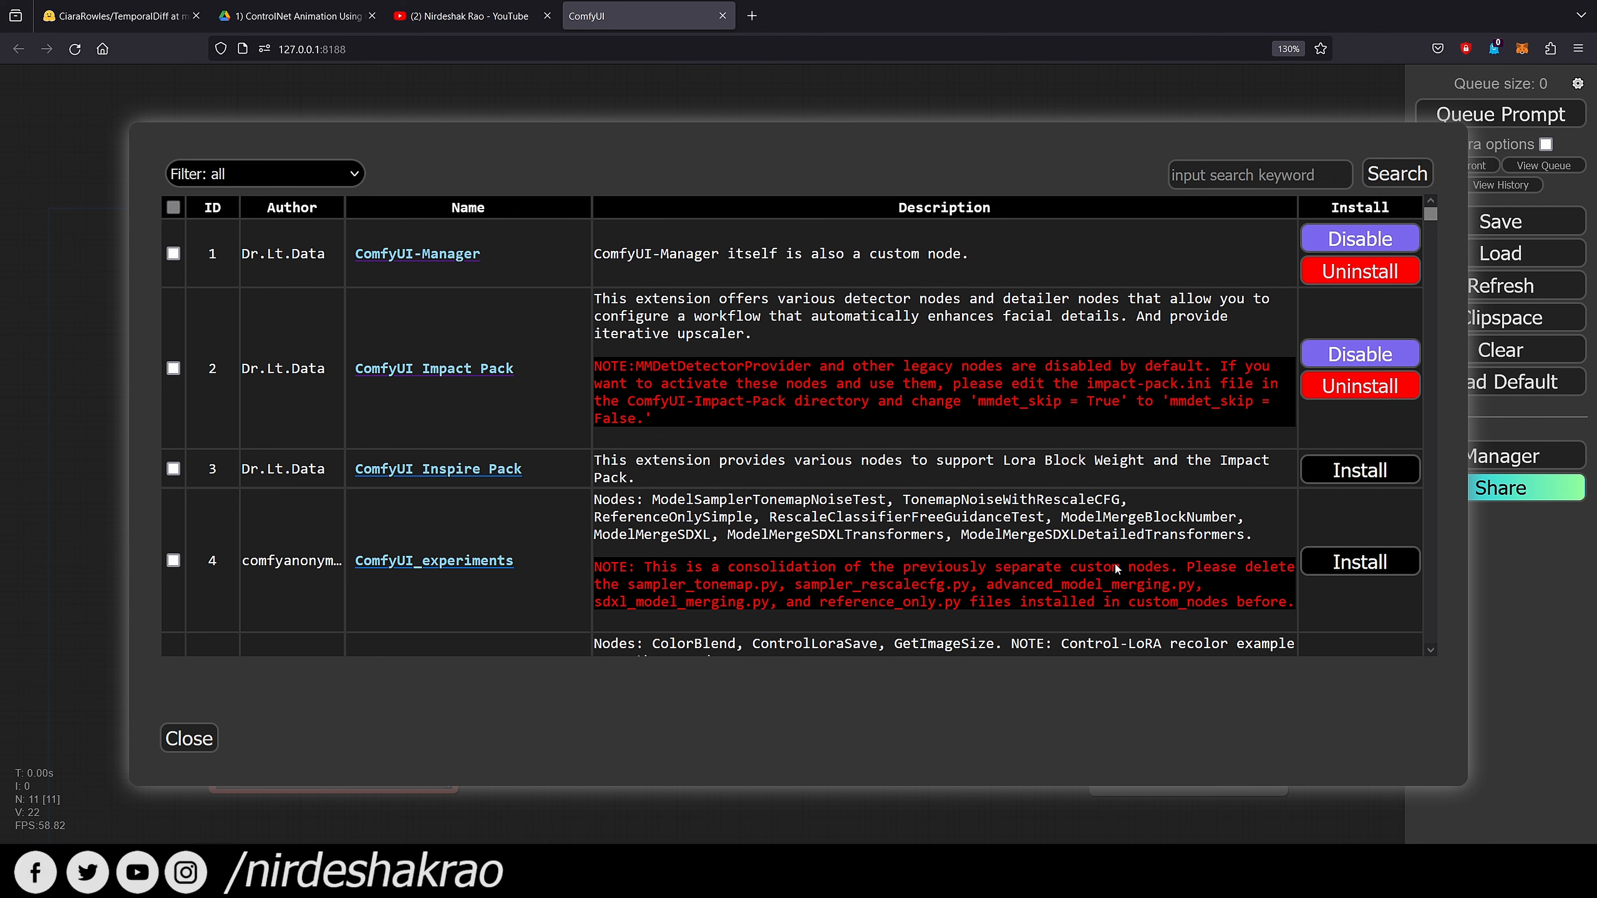
pyautogui.click(183, 739)
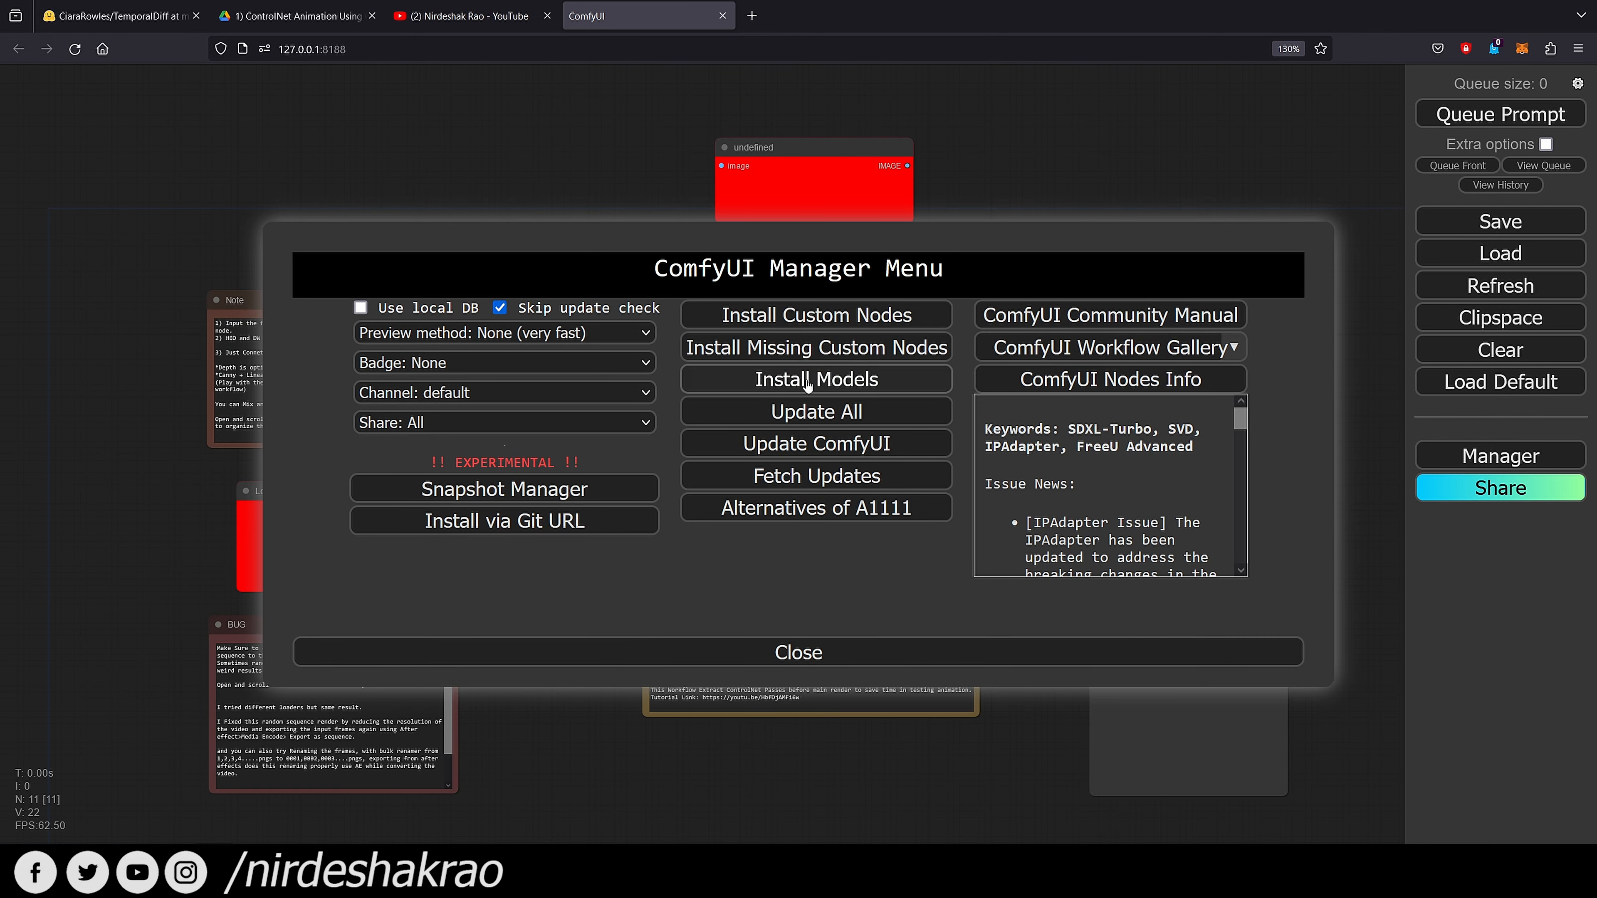
pyautogui.click(810, 358)
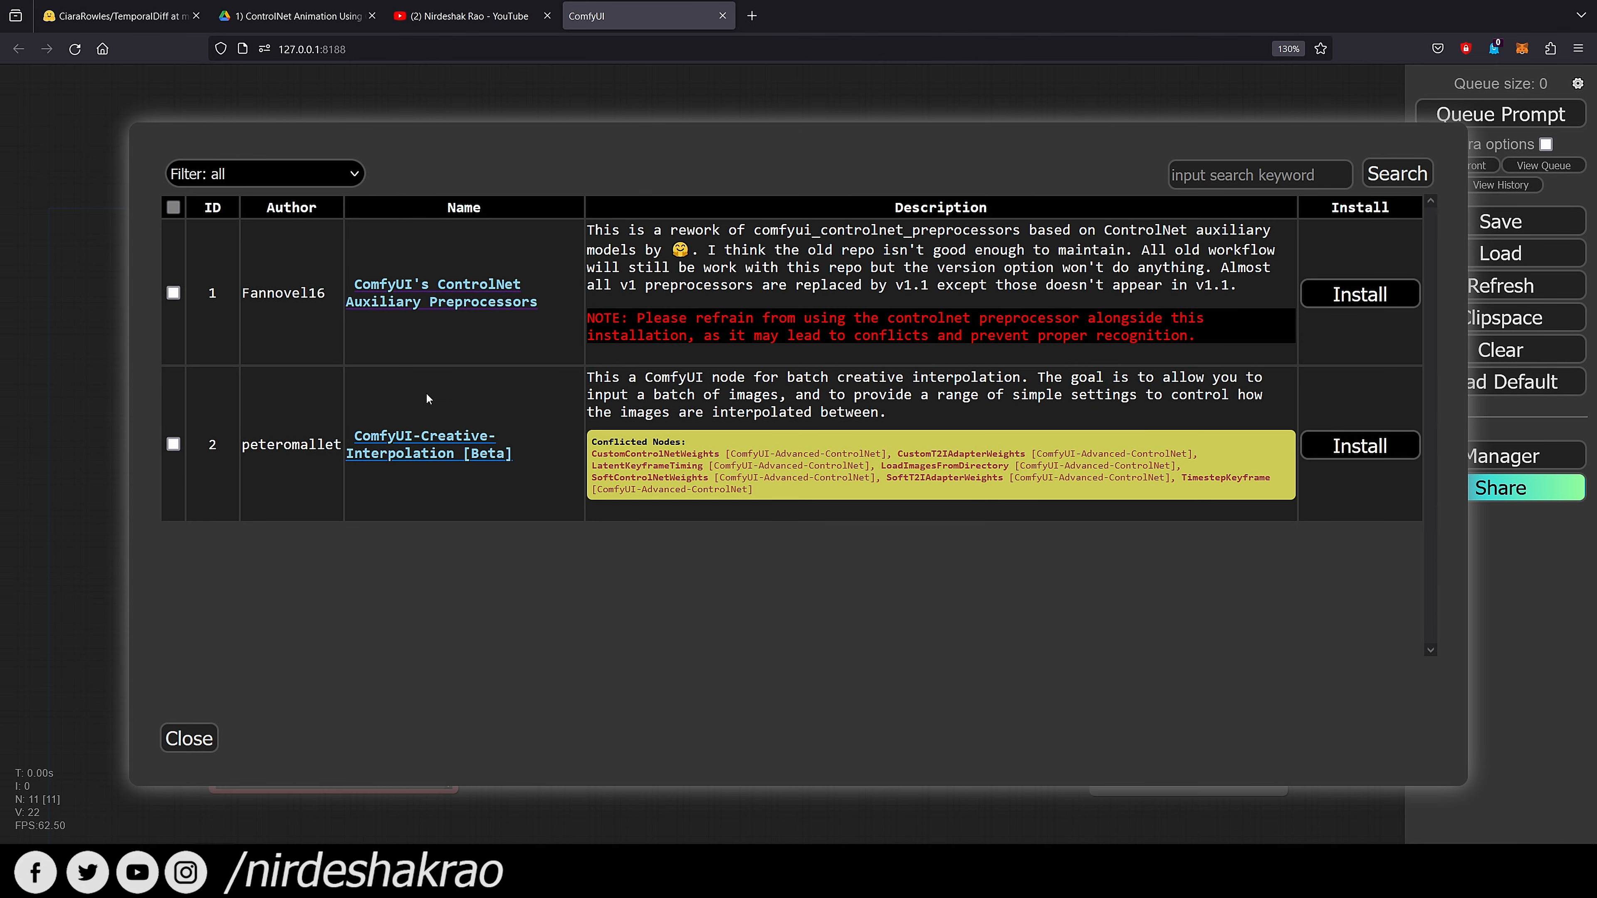
pyautogui.click(199, 741)
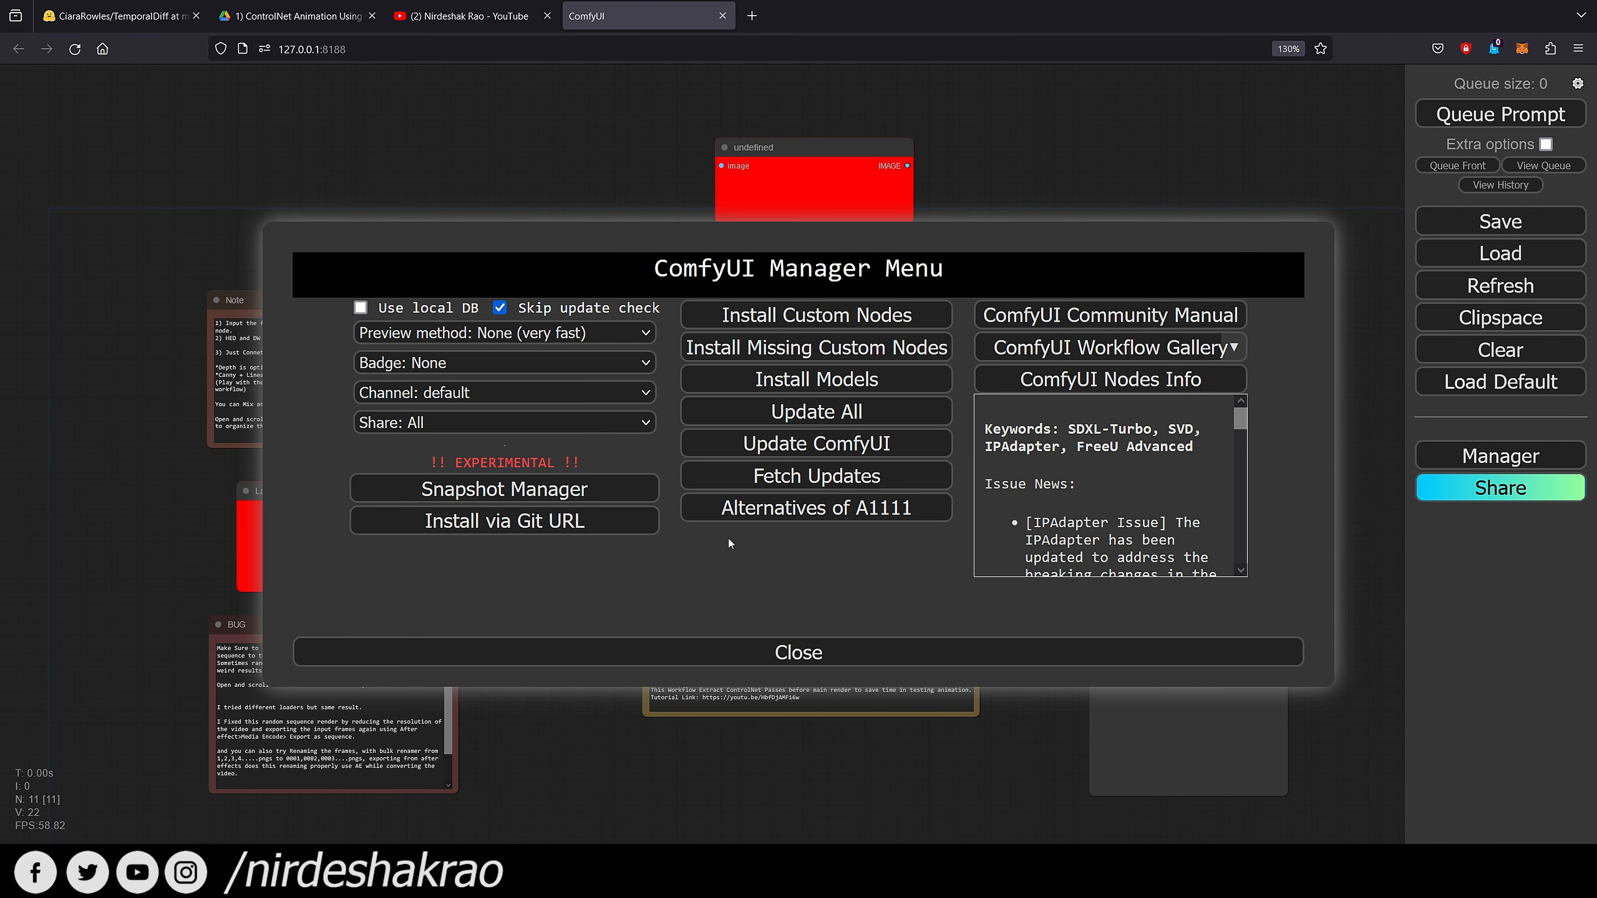
# Search the installable custom nodes for "fizz"
pyautogui.click(762, 316)
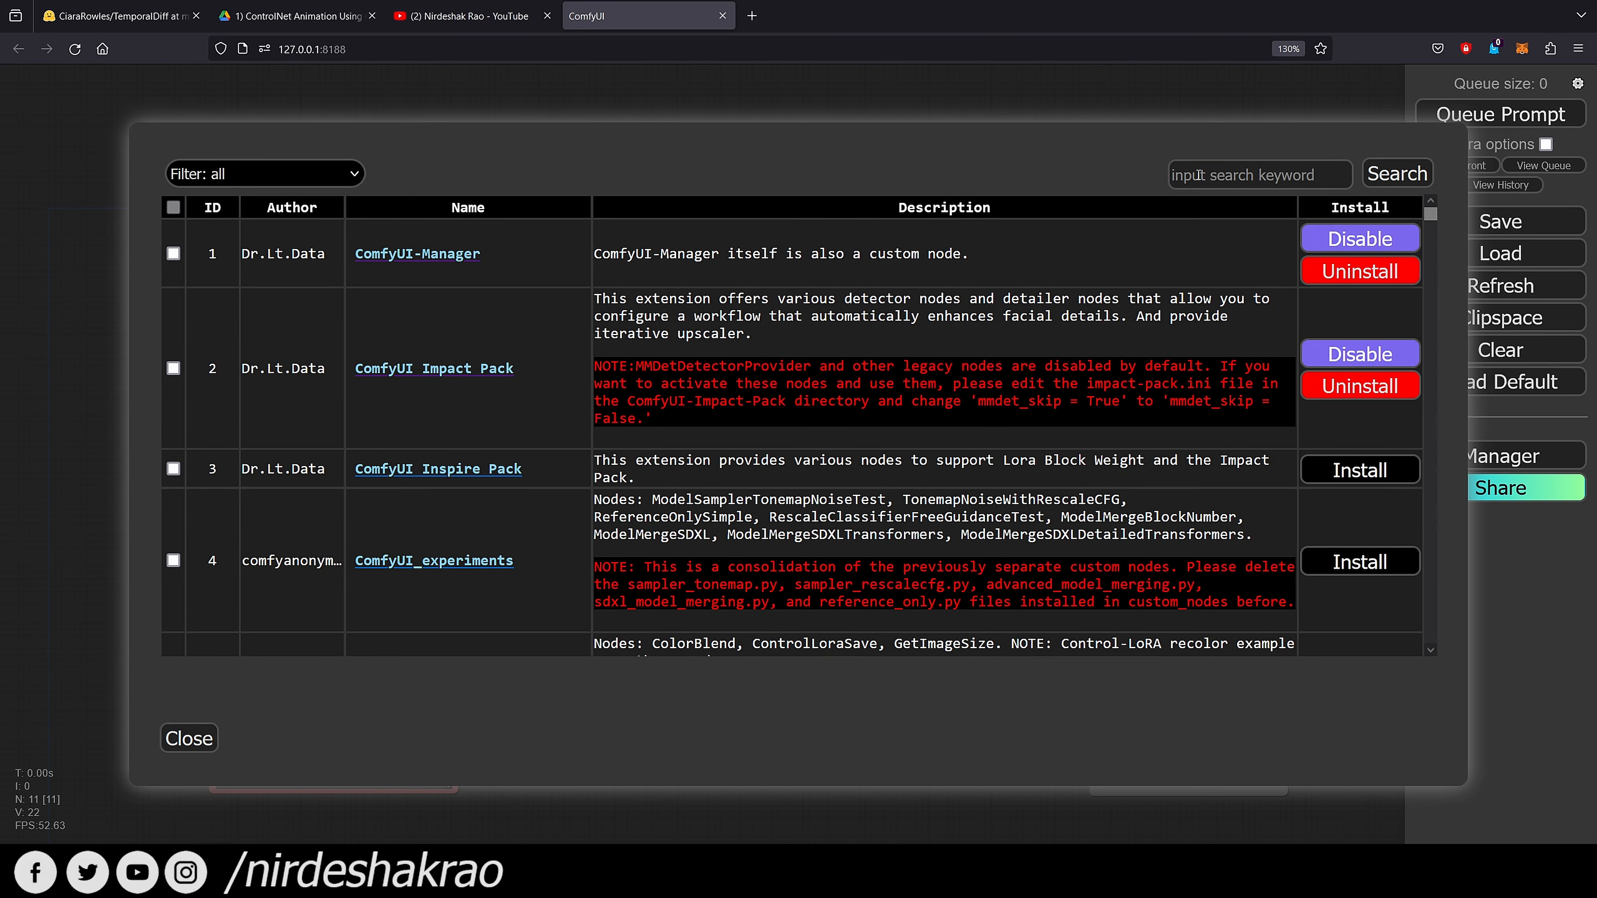
pyautogui.click(1199, 175)
pyautogui.write('fizz')
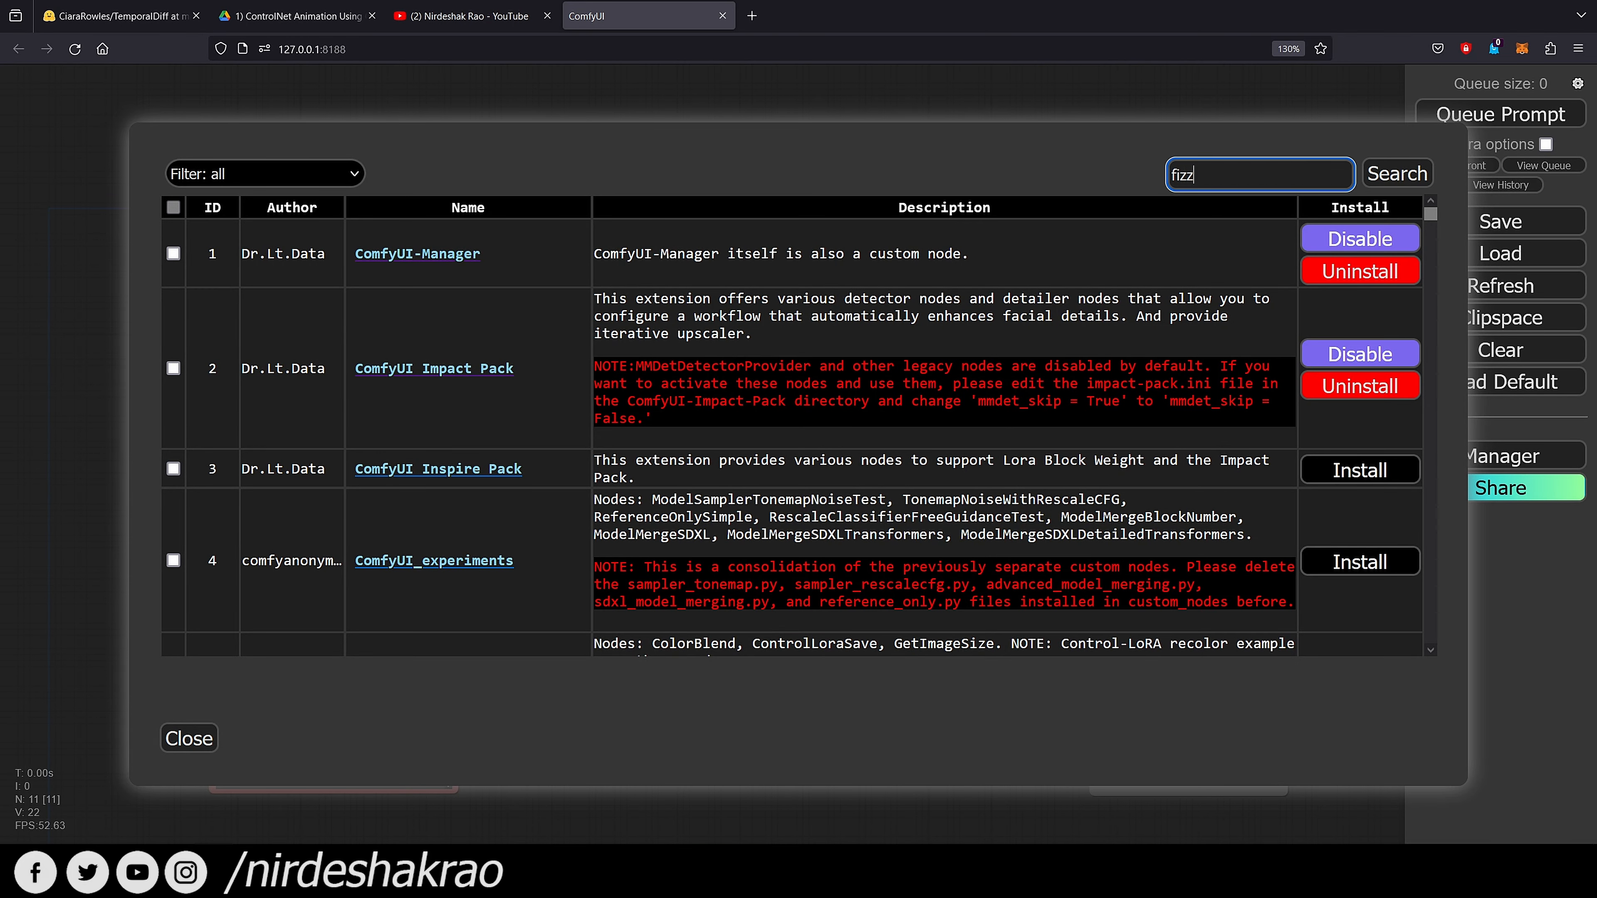
pyautogui.press('Return')
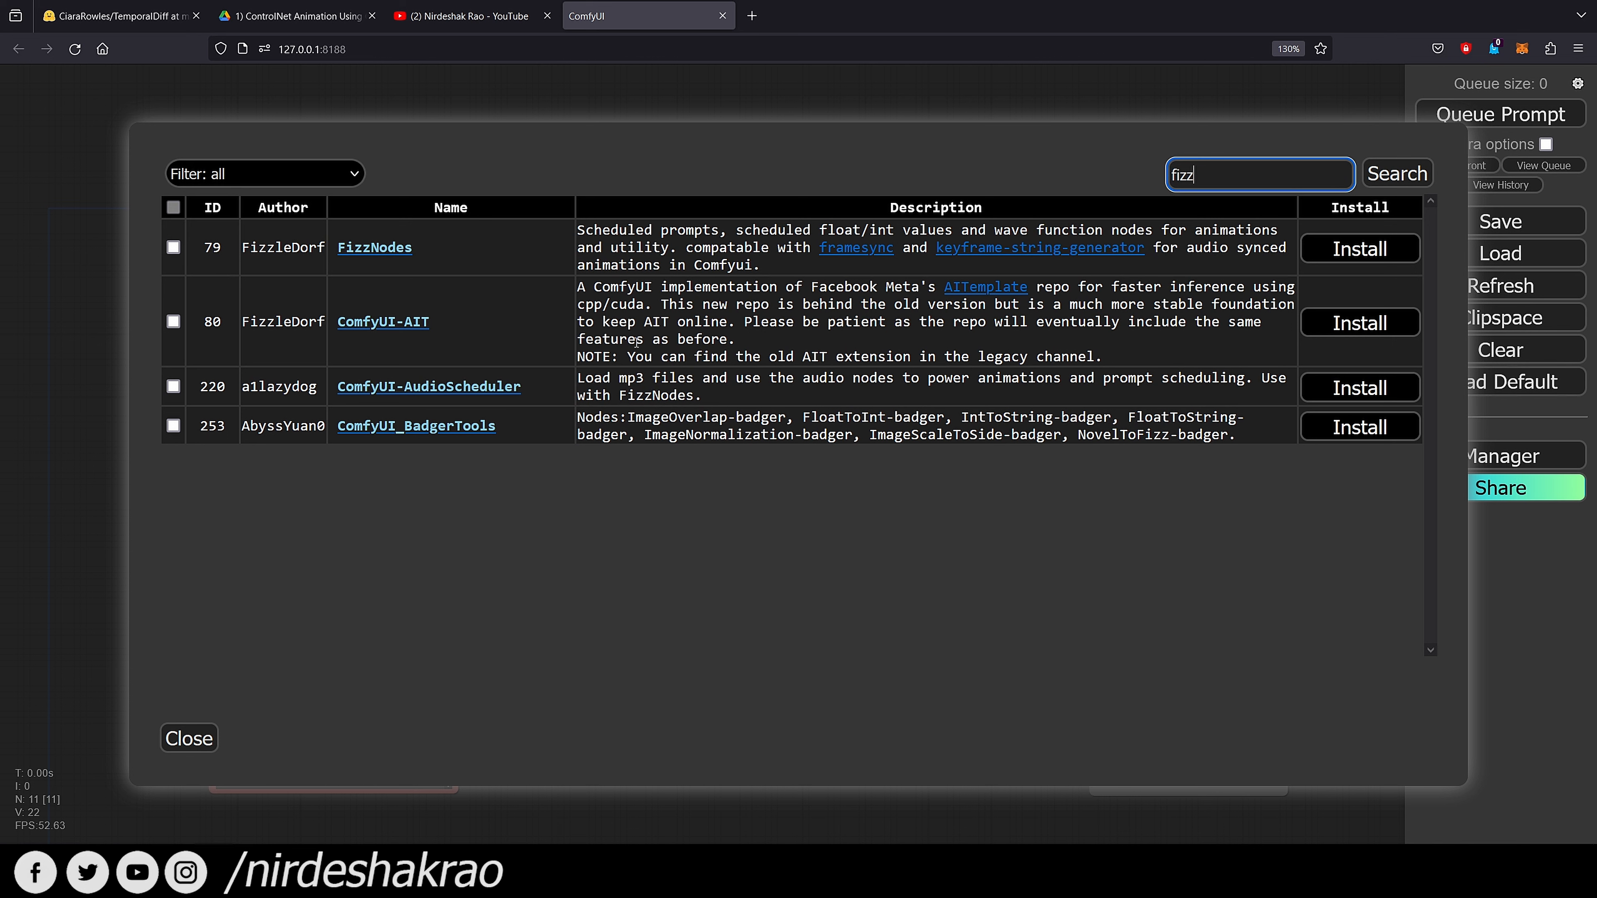
# Check the "fizz" results with the filter on installed nodes, and set the filter back to all
pyautogui.click(314, 181)
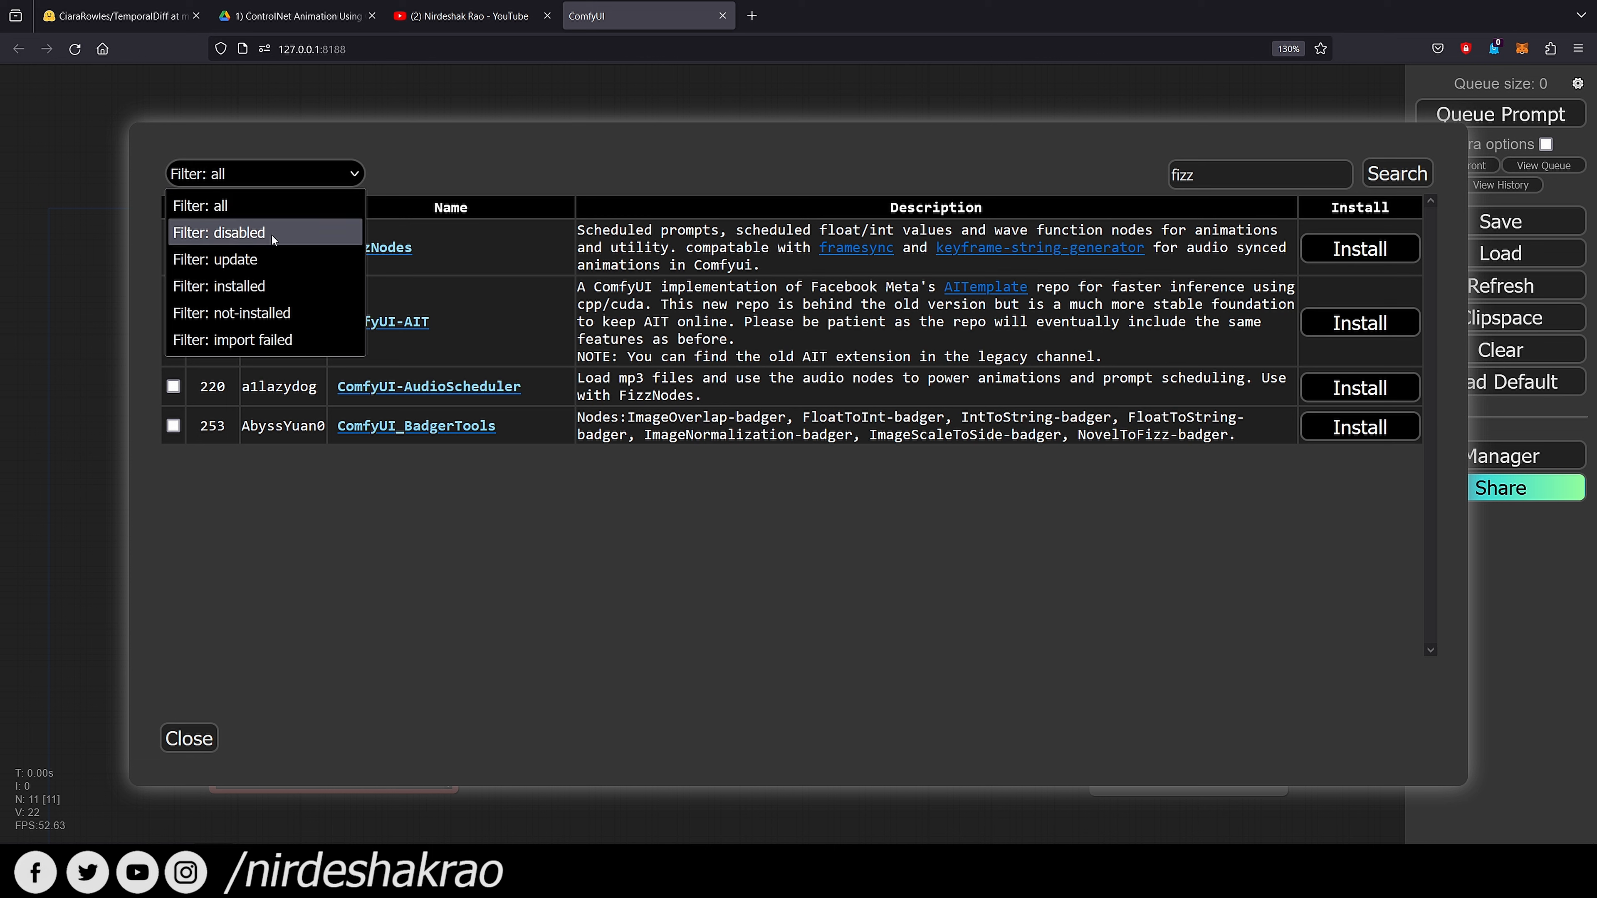
pyautogui.click(266, 286)
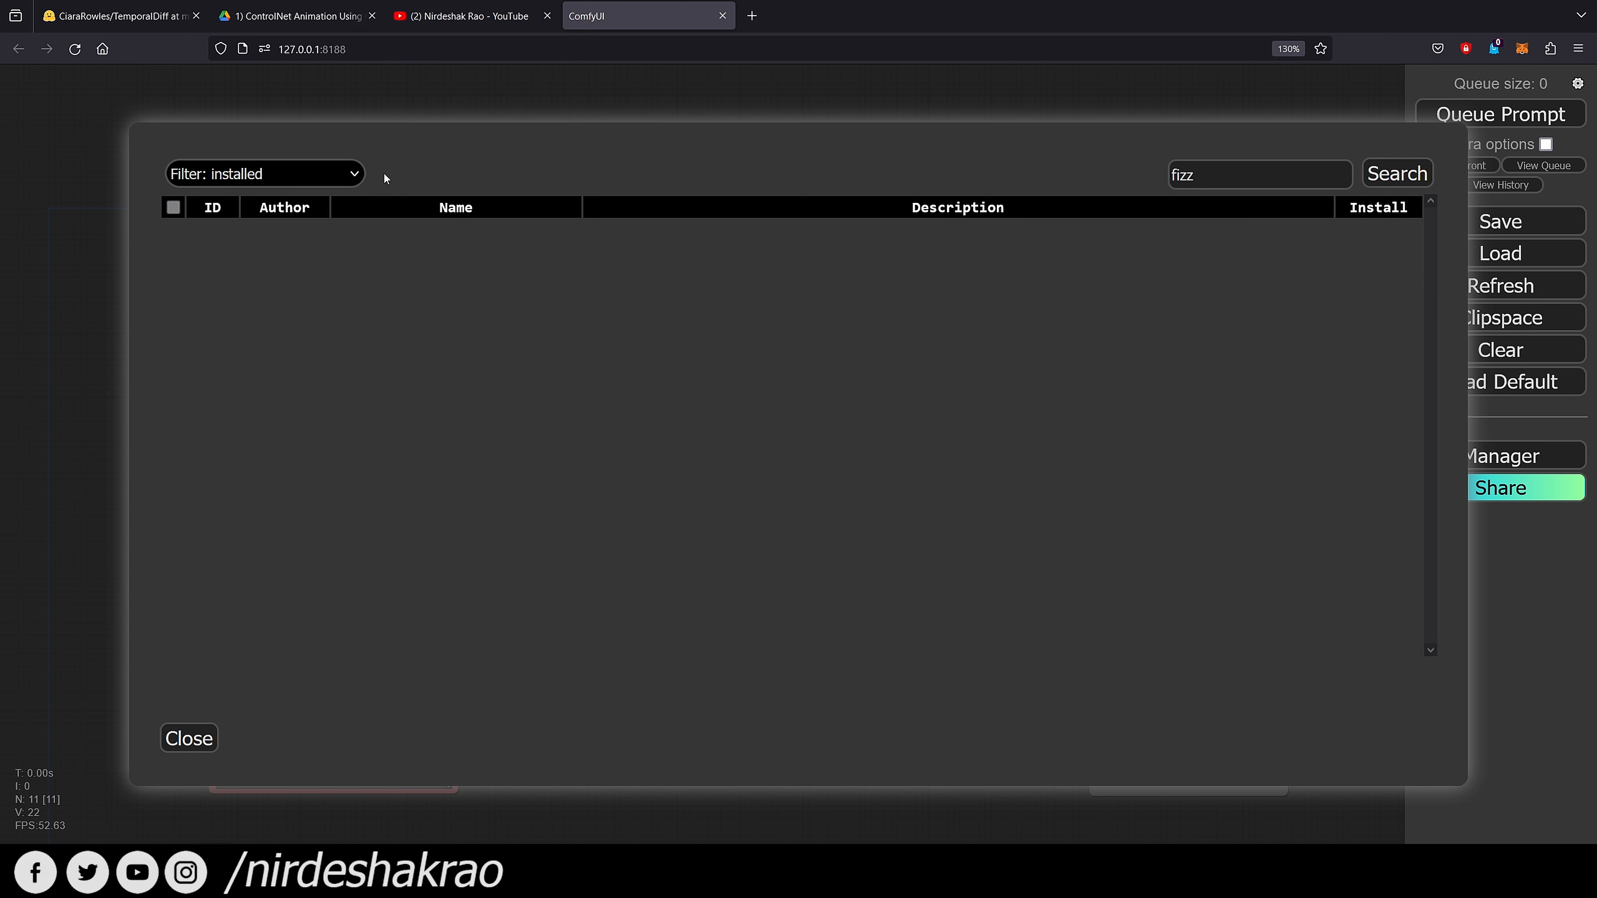
pyautogui.click(349, 180)
pyautogui.click(230, 203)
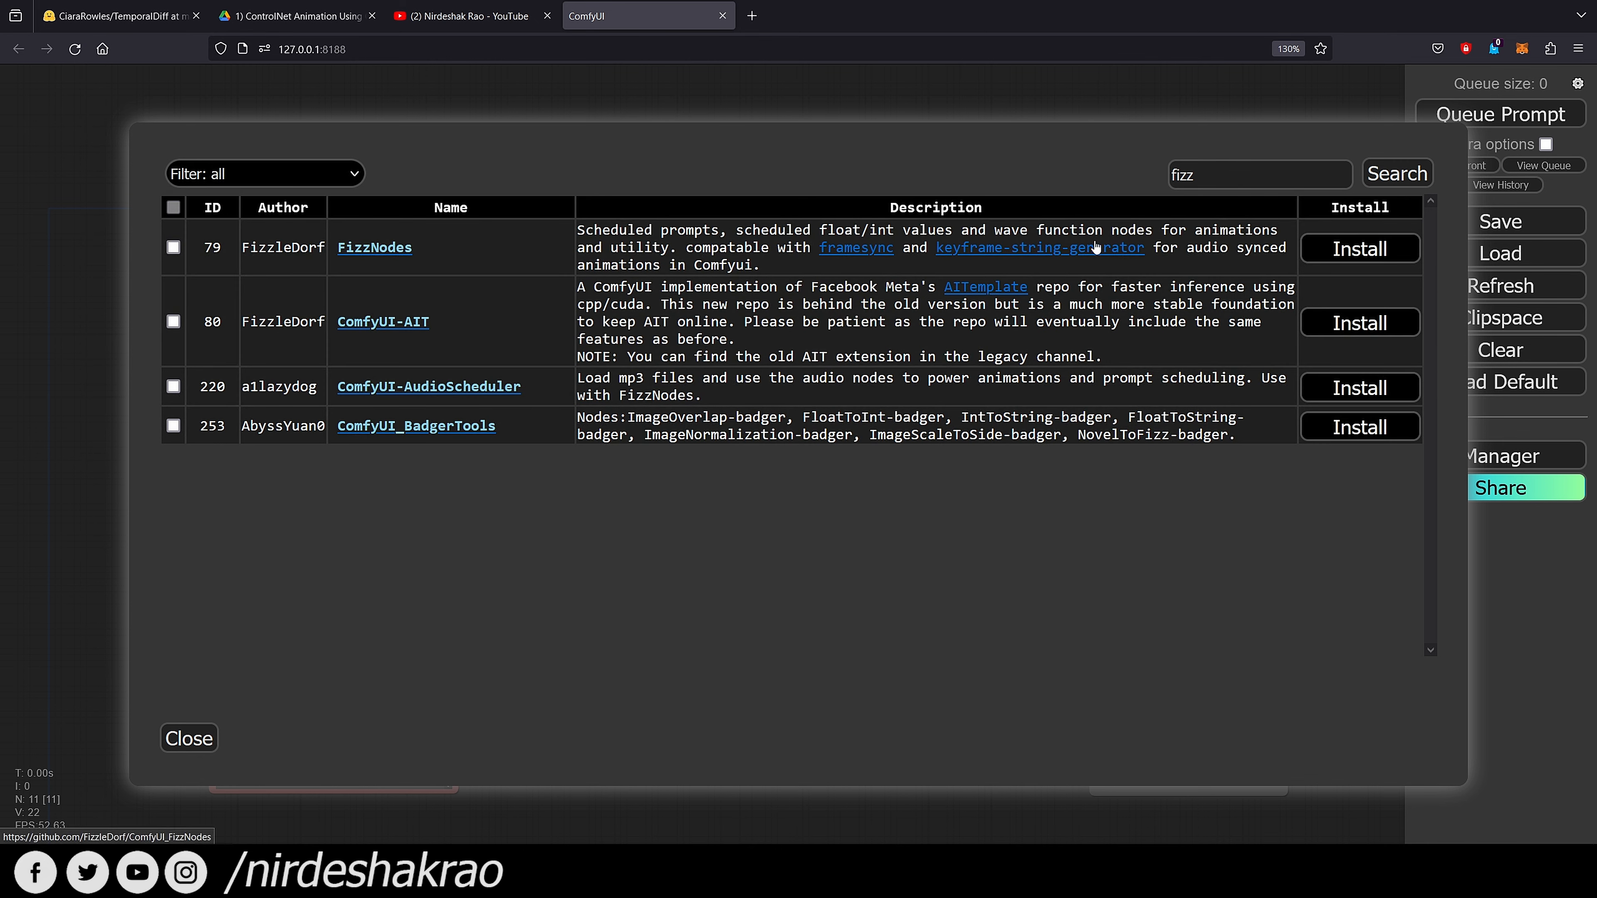
# Install the FizzNodes extension and minimize the command-line window covering the browser
pyautogui.click(1354, 254)
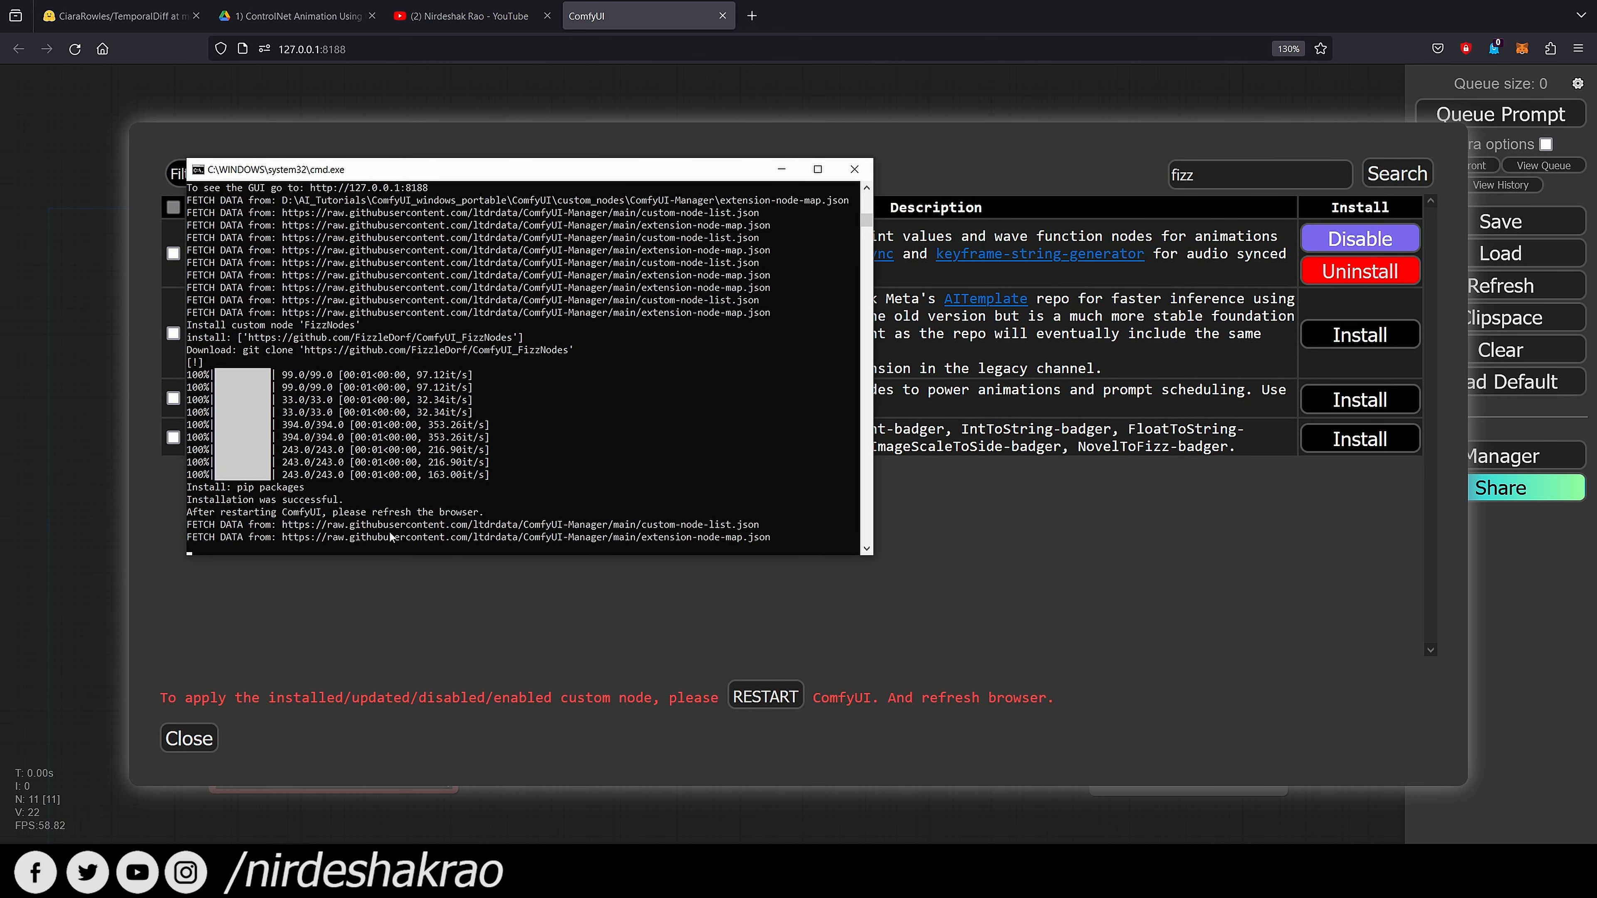
pyautogui.click(782, 169)
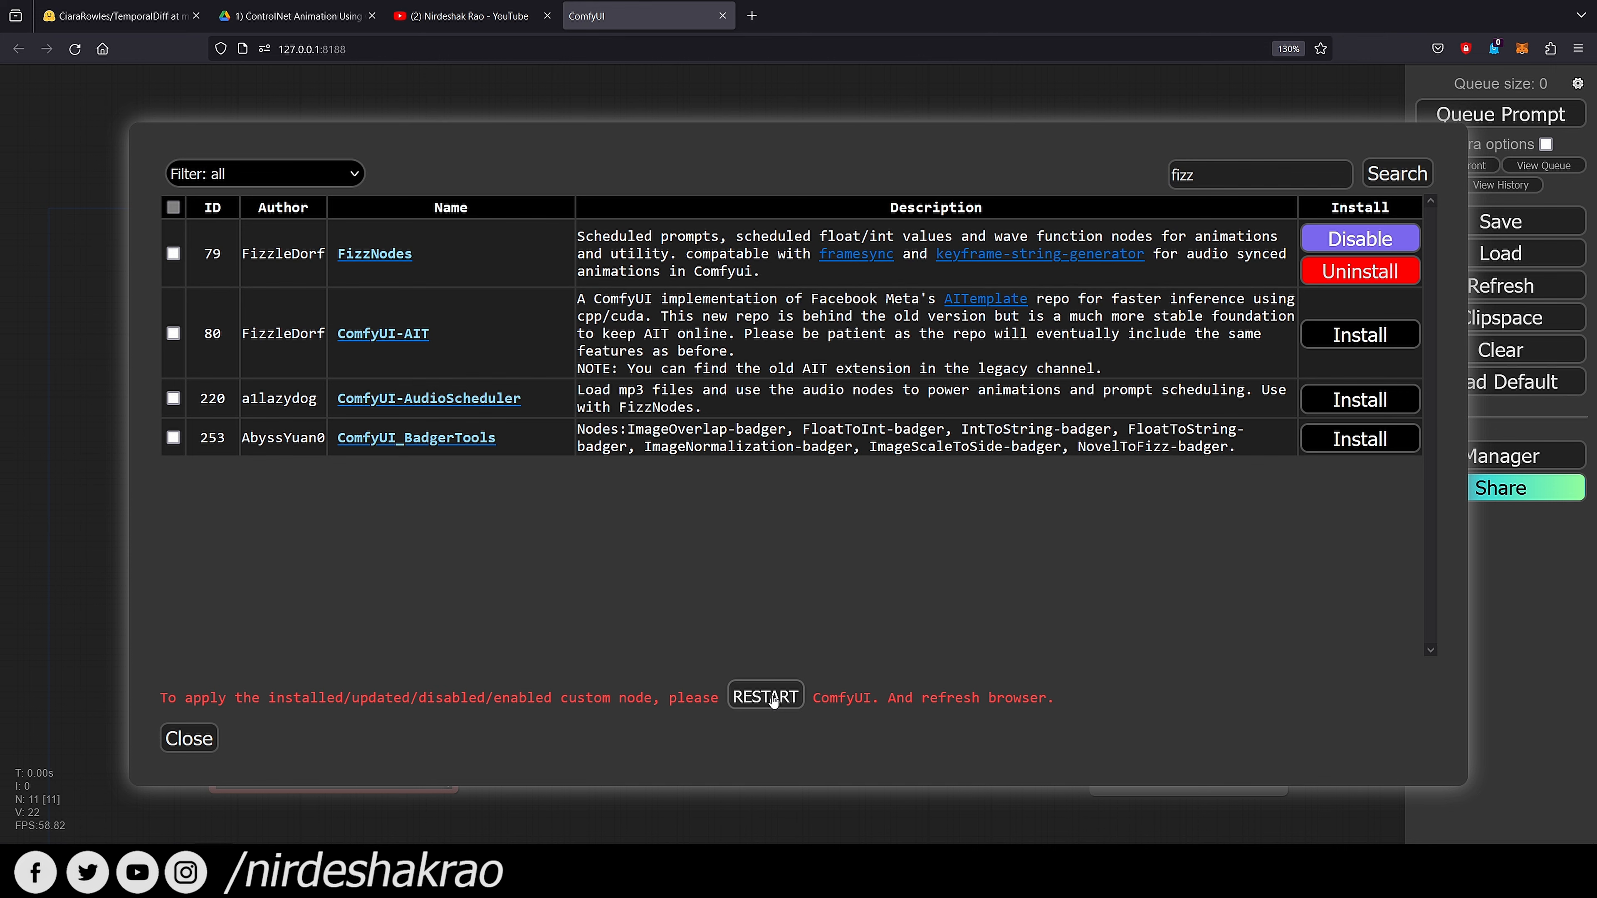
# Restart the ComfyUI server and dismiss the missing-node warning, leaving only one ComfyUI browser tab open
pyautogui.click(773, 702)
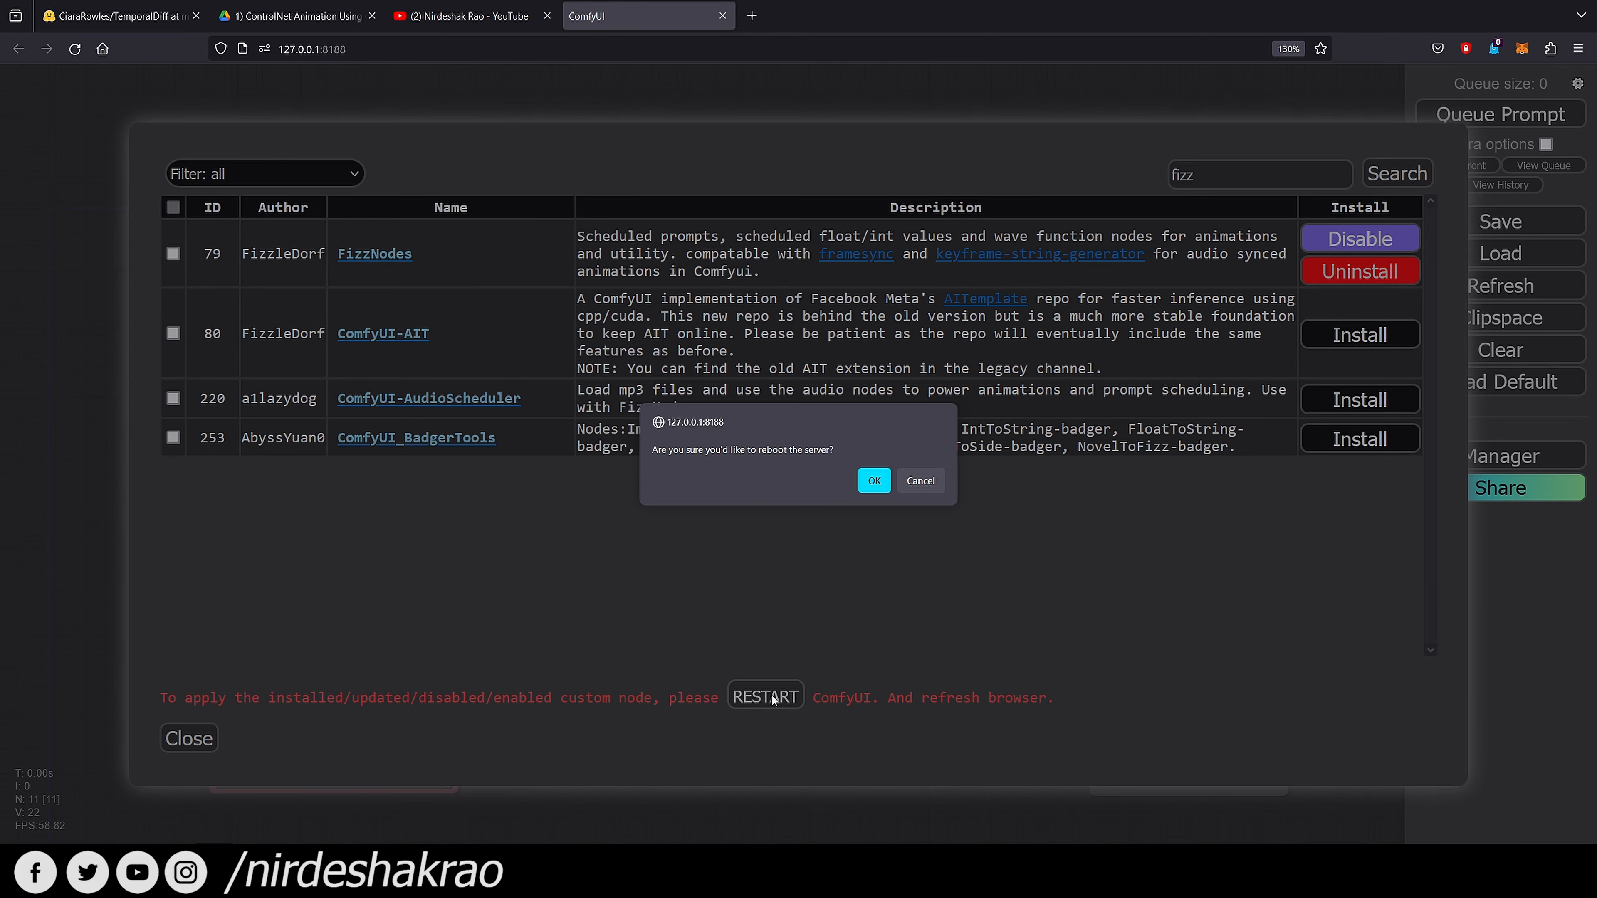
pyautogui.click(872, 481)
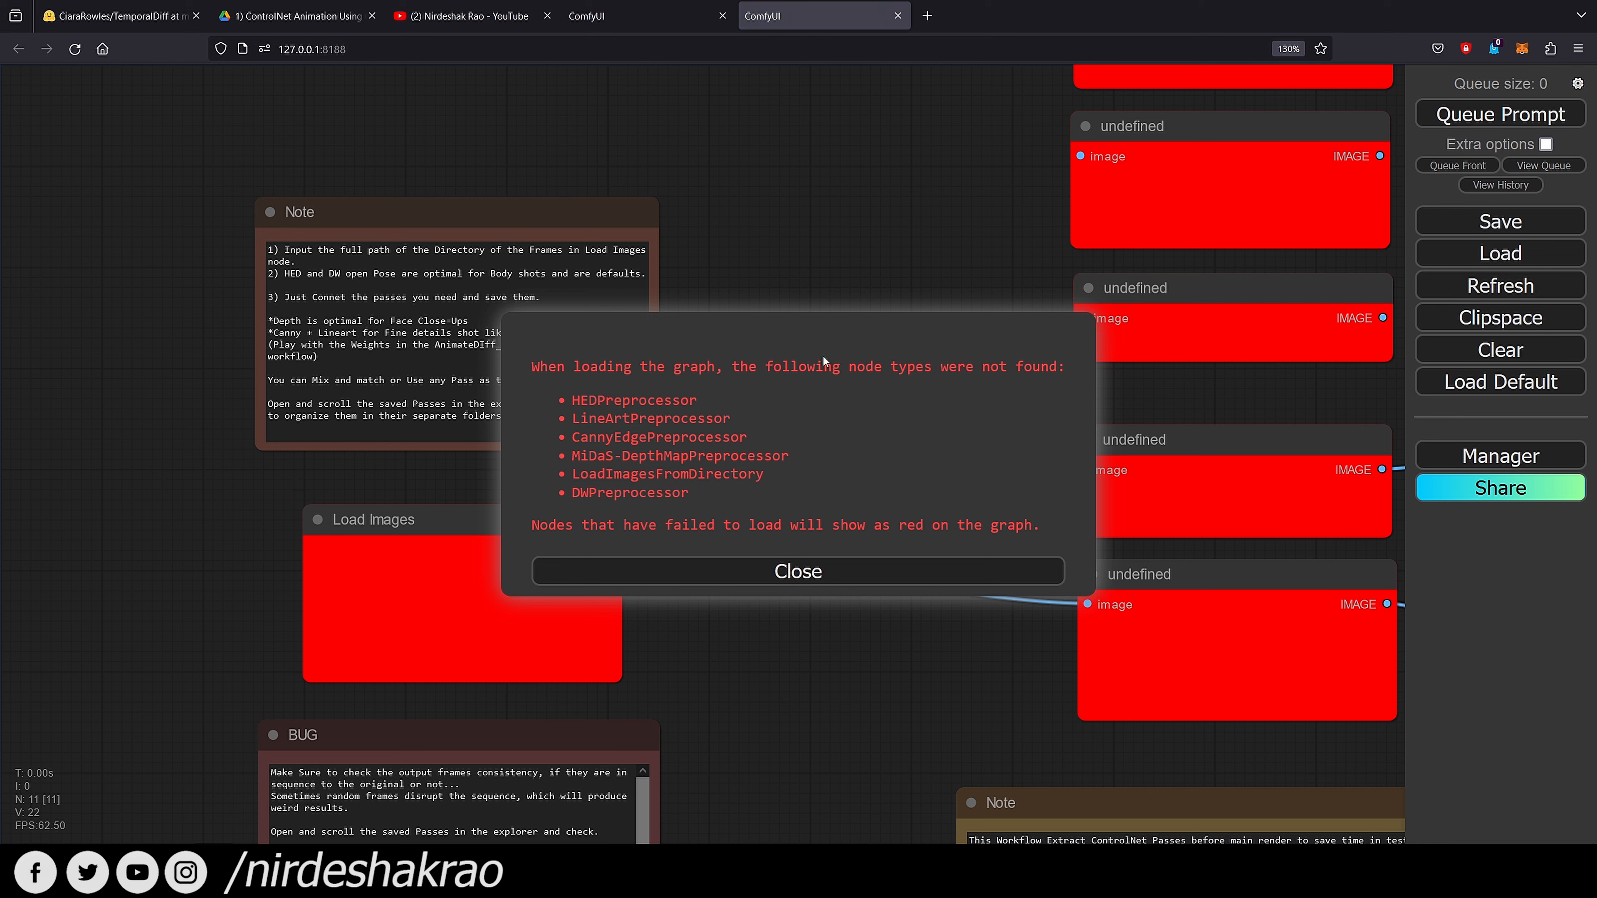
pyautogui.click(751, 571)
pyautogui.hotkey('ctrl', 'w')
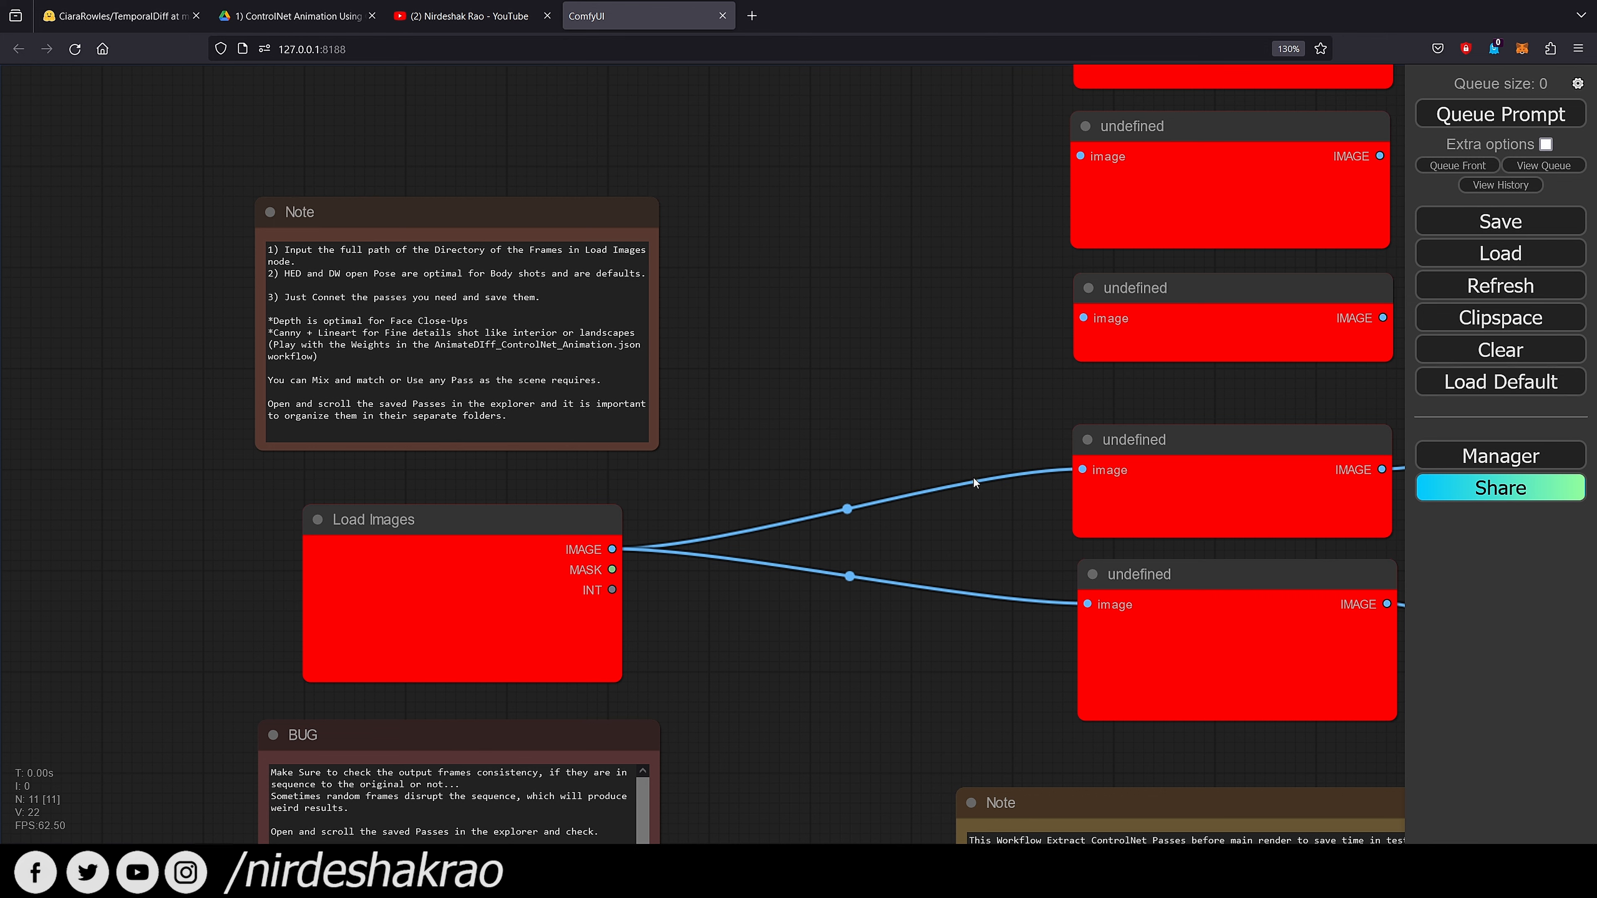
# Reopen the custom node installer and search it for "controlnet"
pyautogui.click(1525, 457)
pyautogui.click(816, 314)
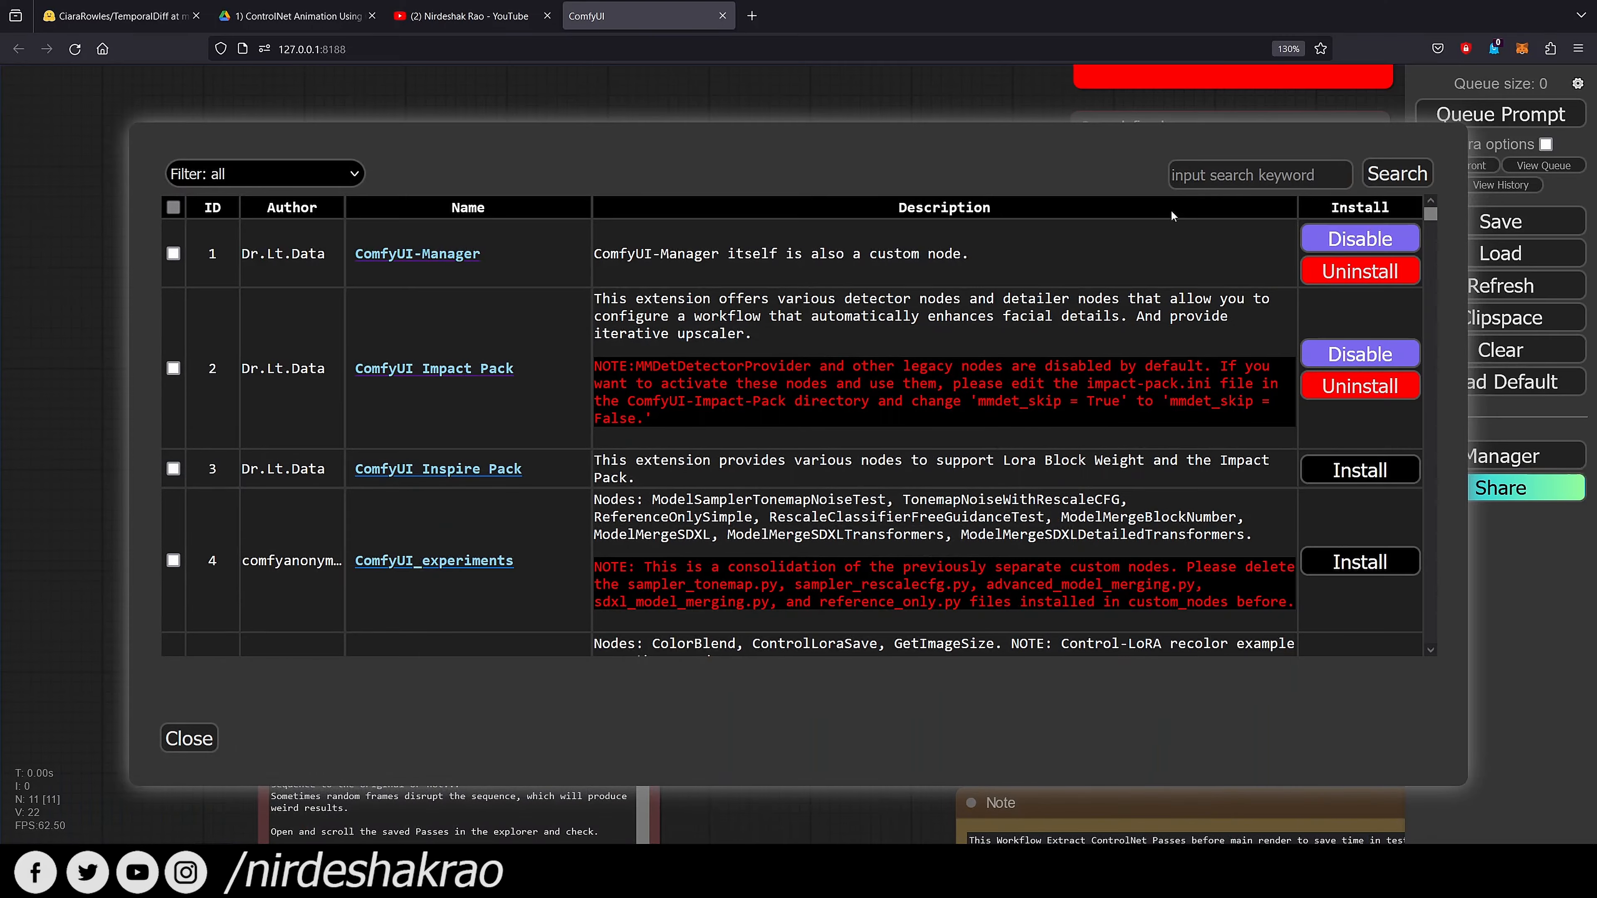
pyautogui.click(1193, 169)
pyautogui.write('controlnet')
pyautogui.press('Return')
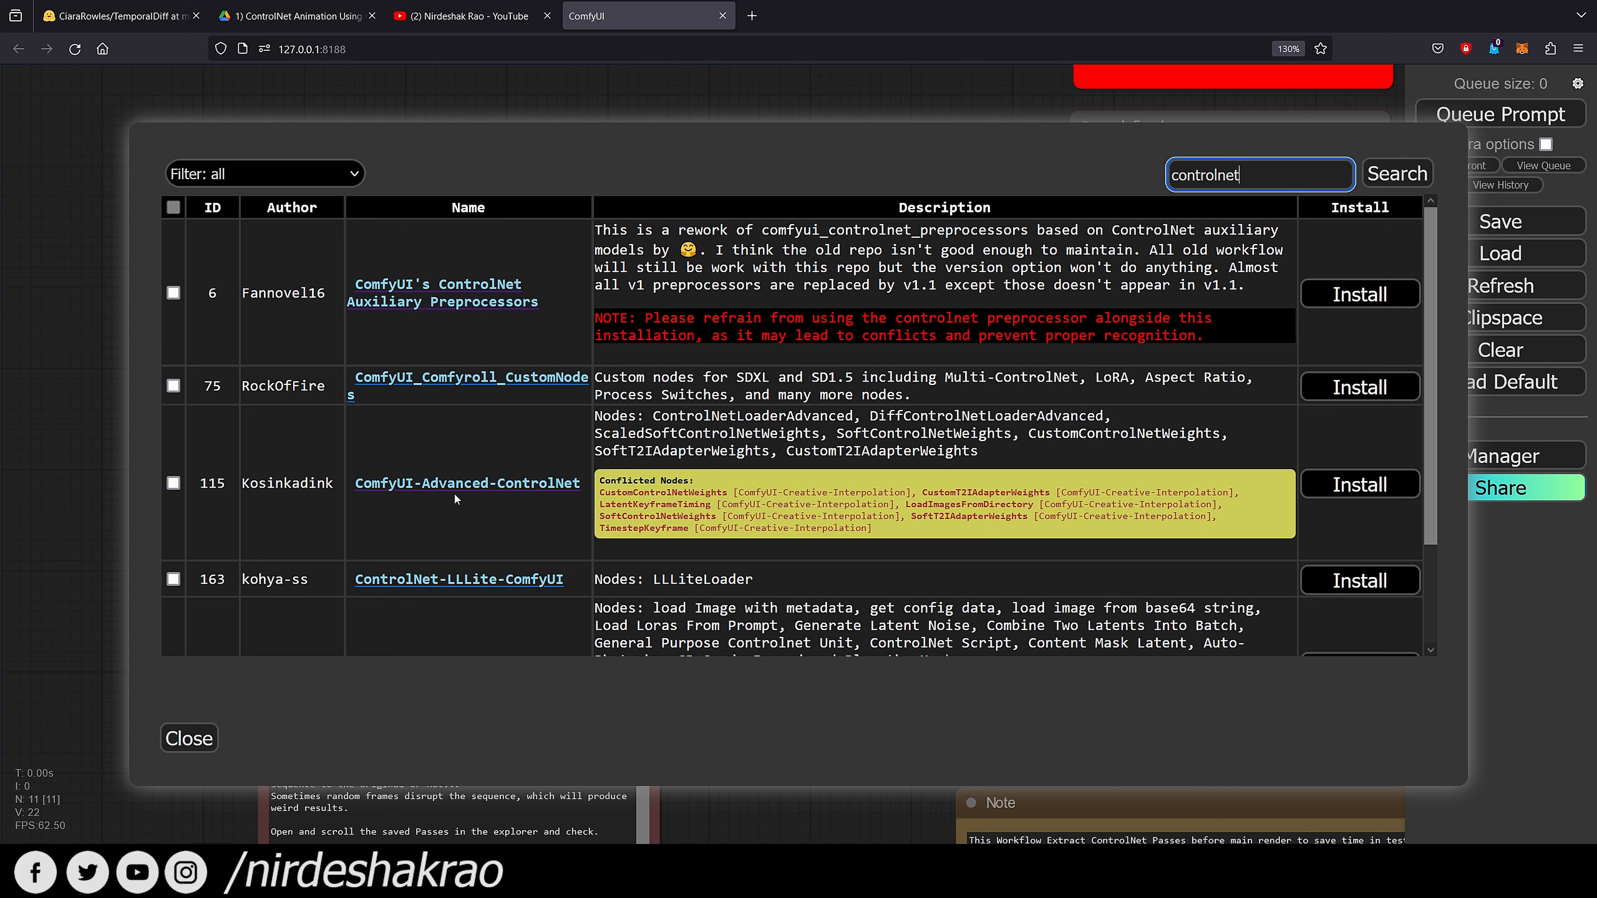
# Install ComfyUI-Advanced-ControlNet and restart the ComfyUI server
pyautogui.click(1383, 491)
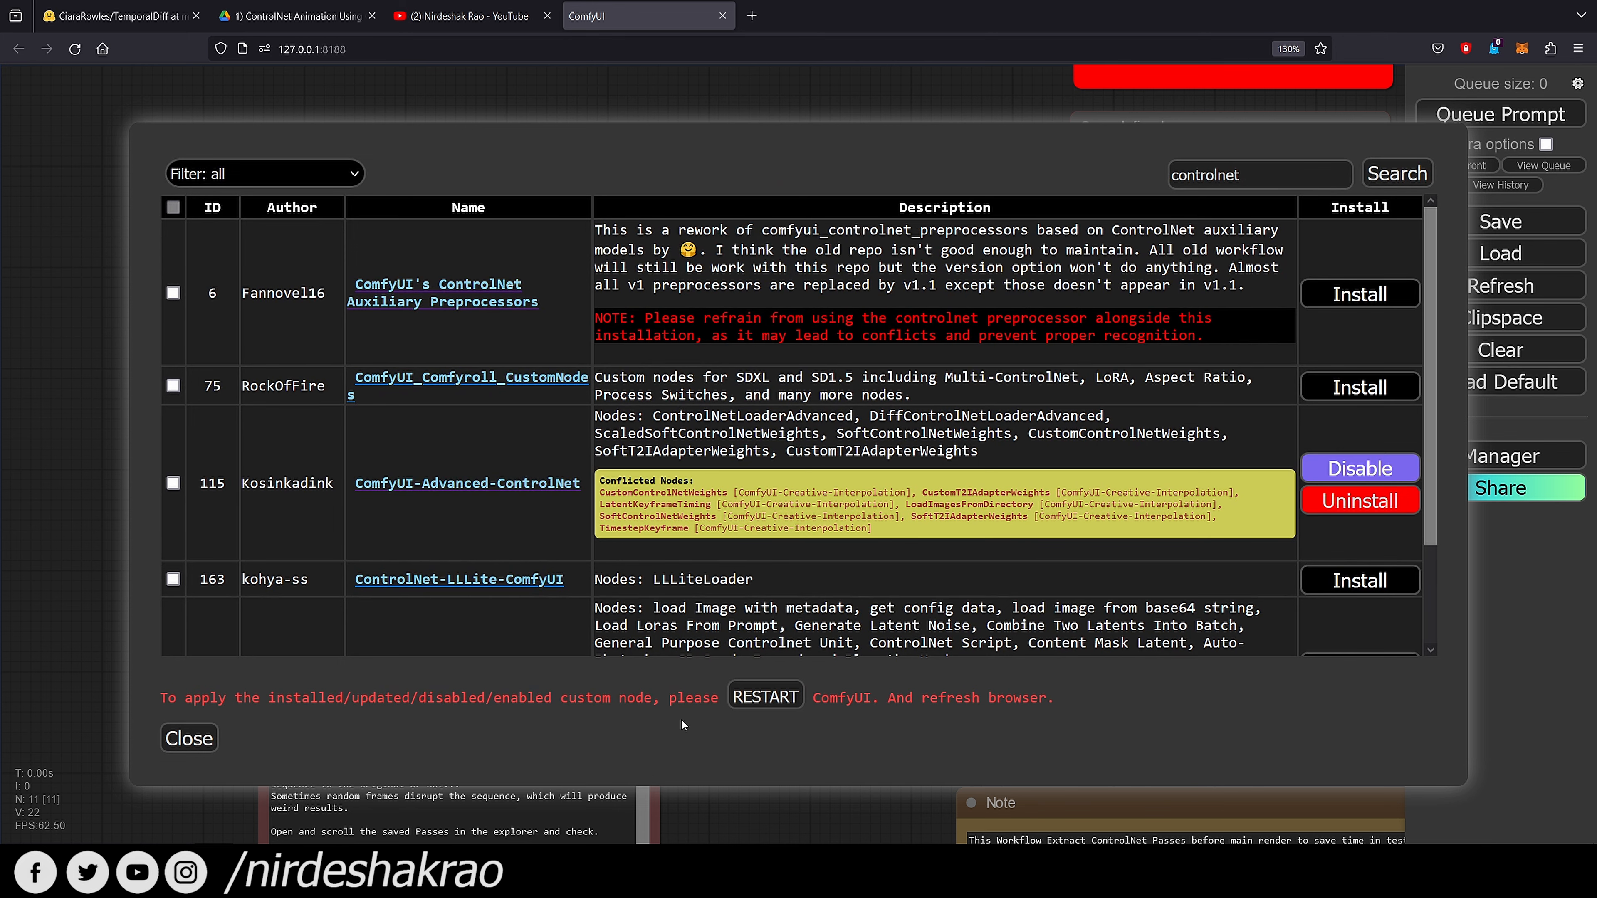
pyautogui.click(767, 697)
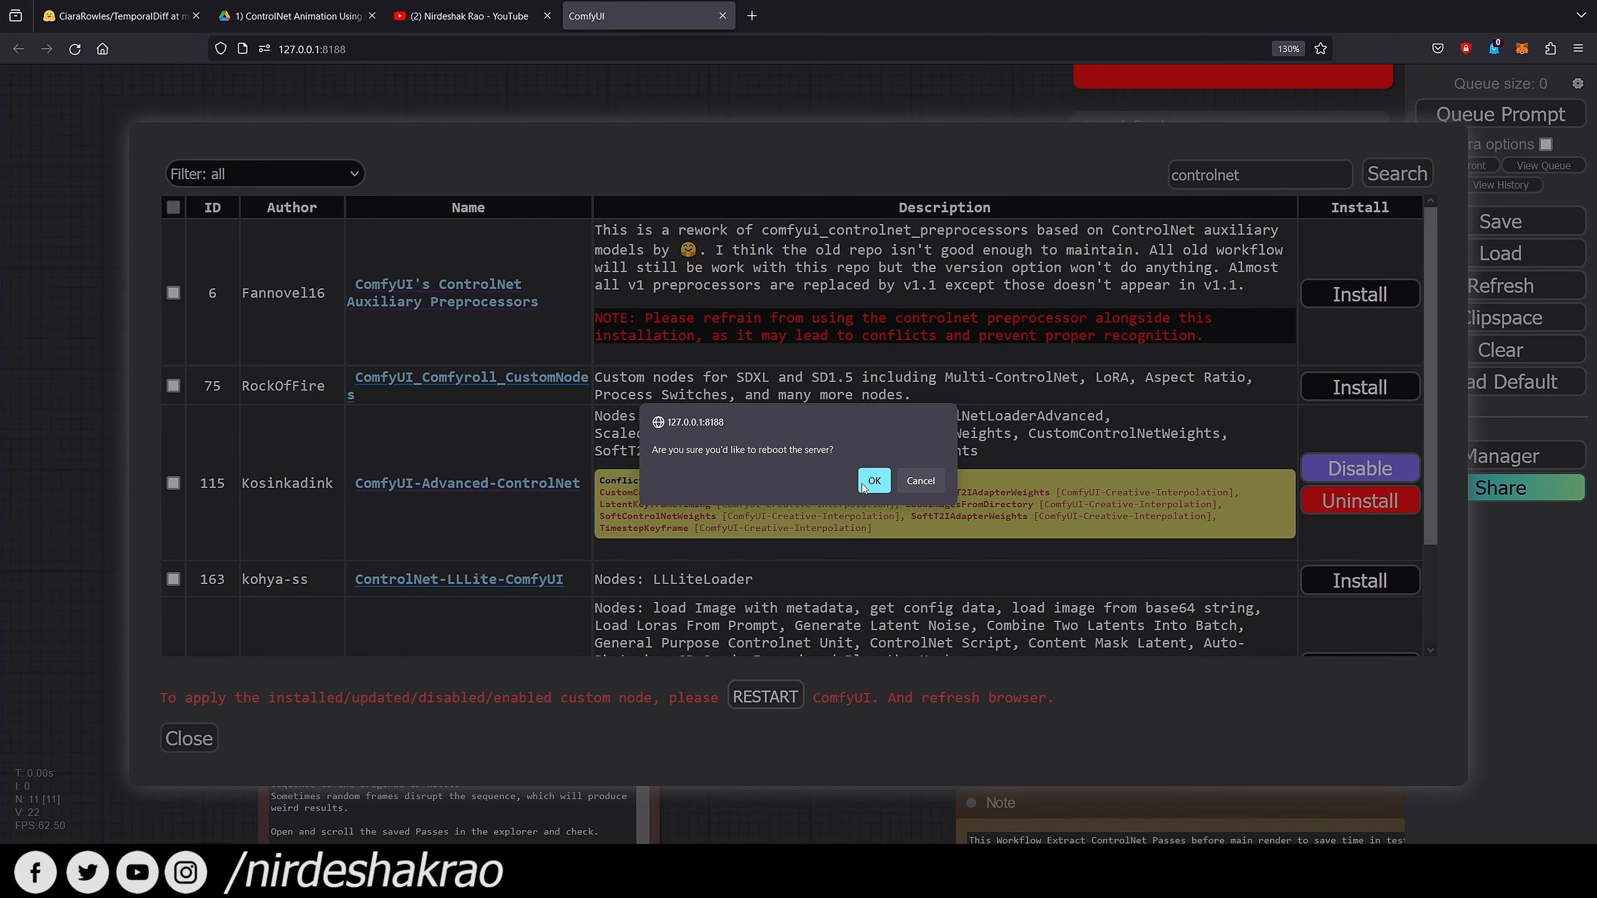
pyautogui.click(873, 480)
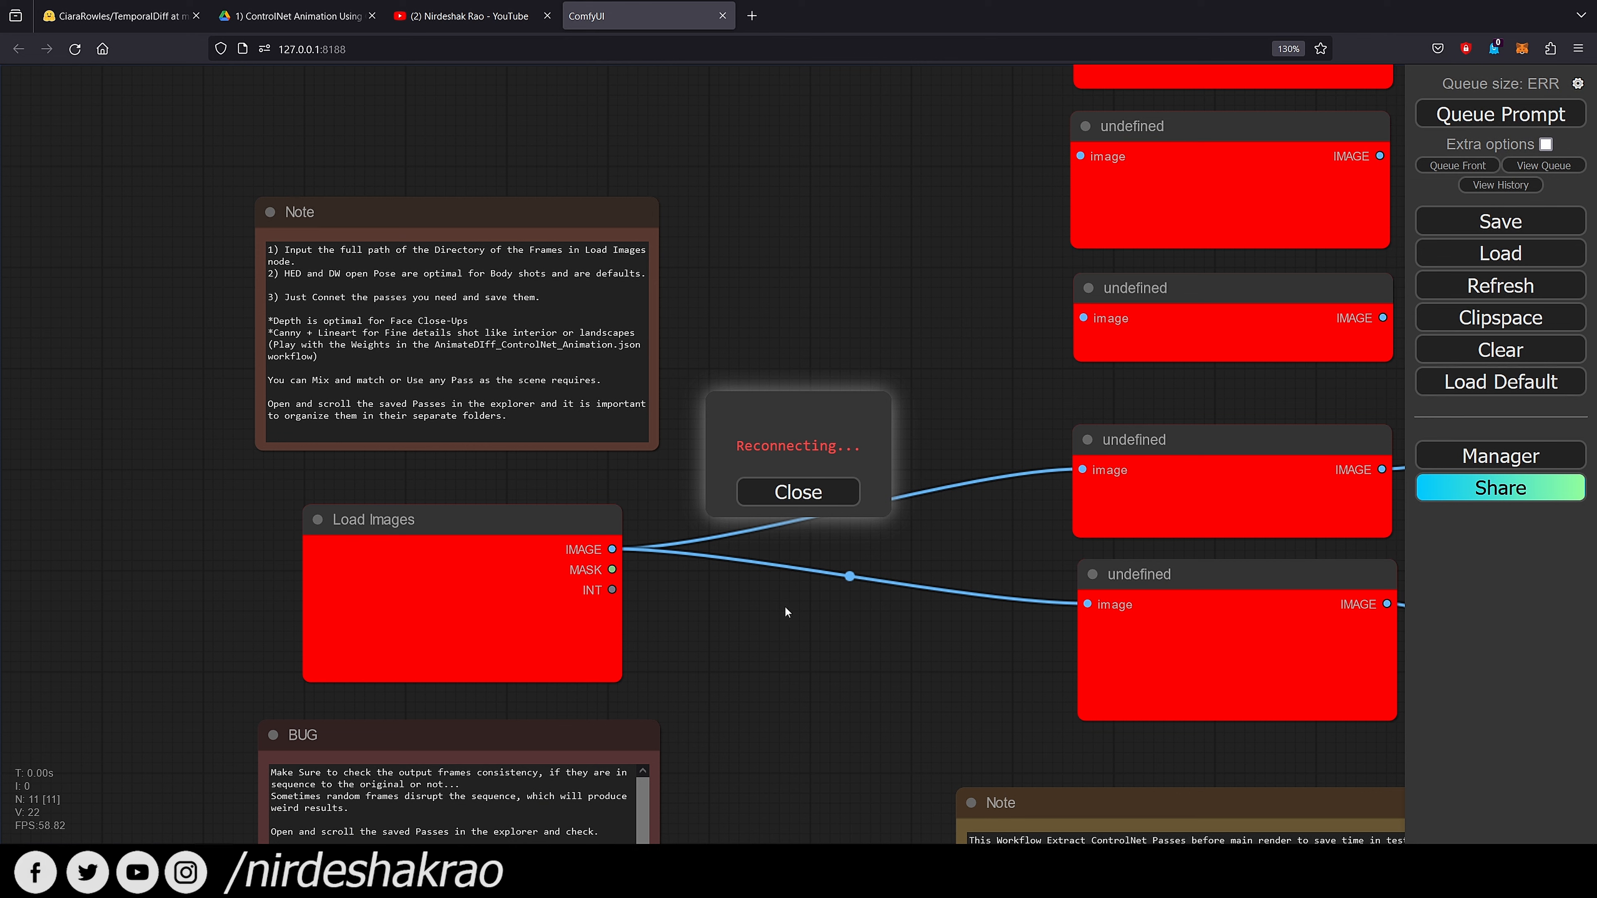
# Reopen the custom node installer once the server has reconnected and search it for "controlnet"
pyautogui.click(855, 569)
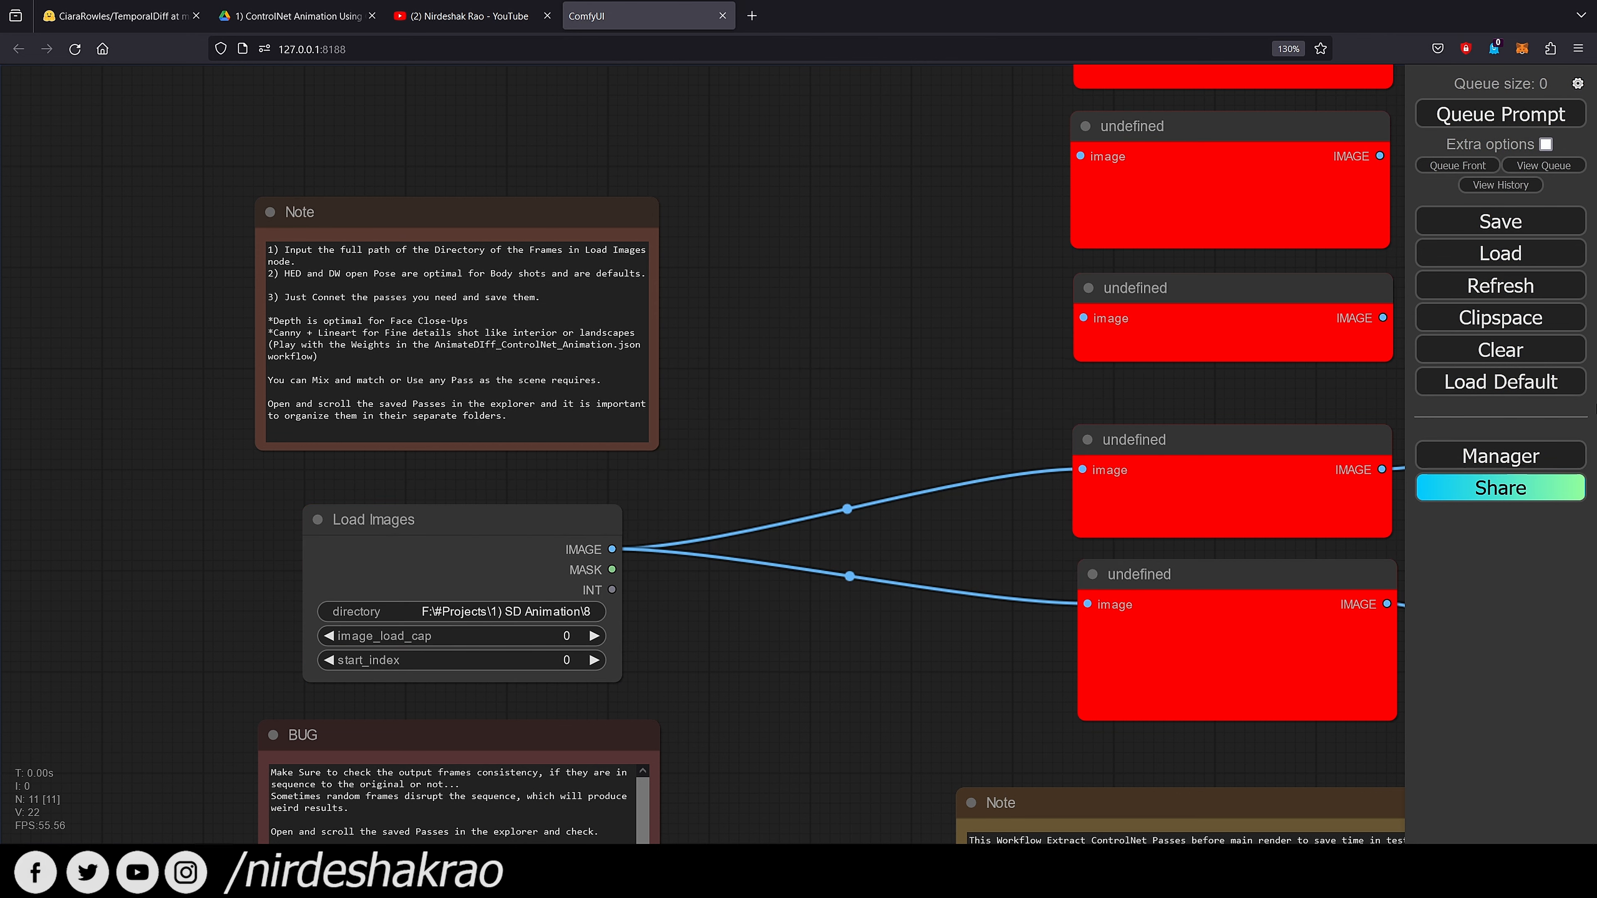
pyautogui.click(1500, 455)
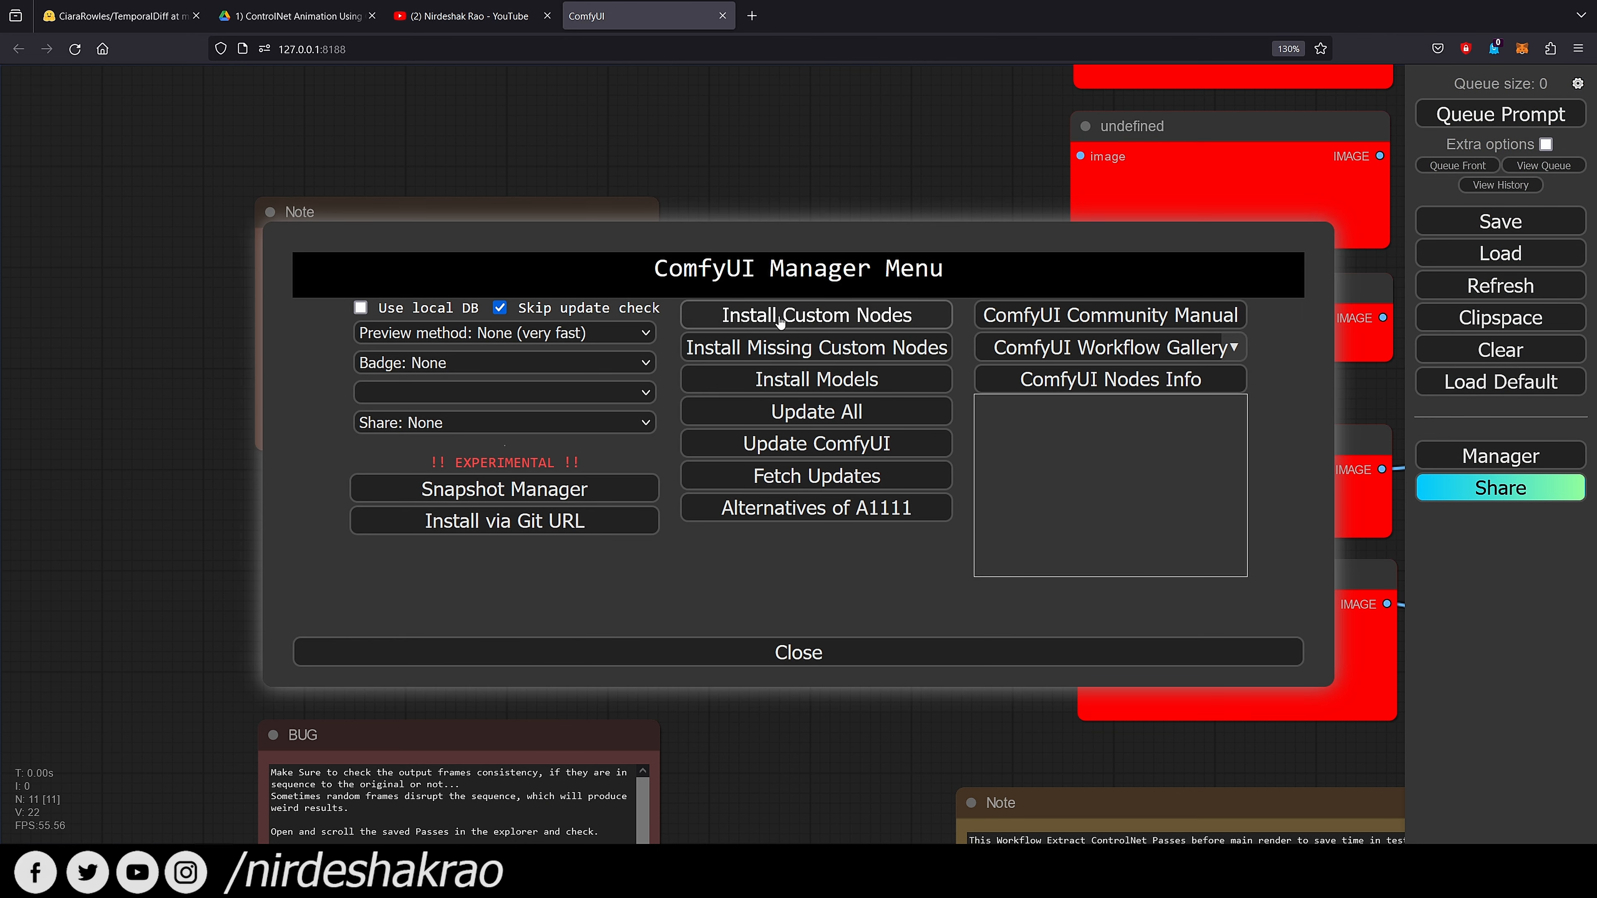
pyautogui.click(748, 314)
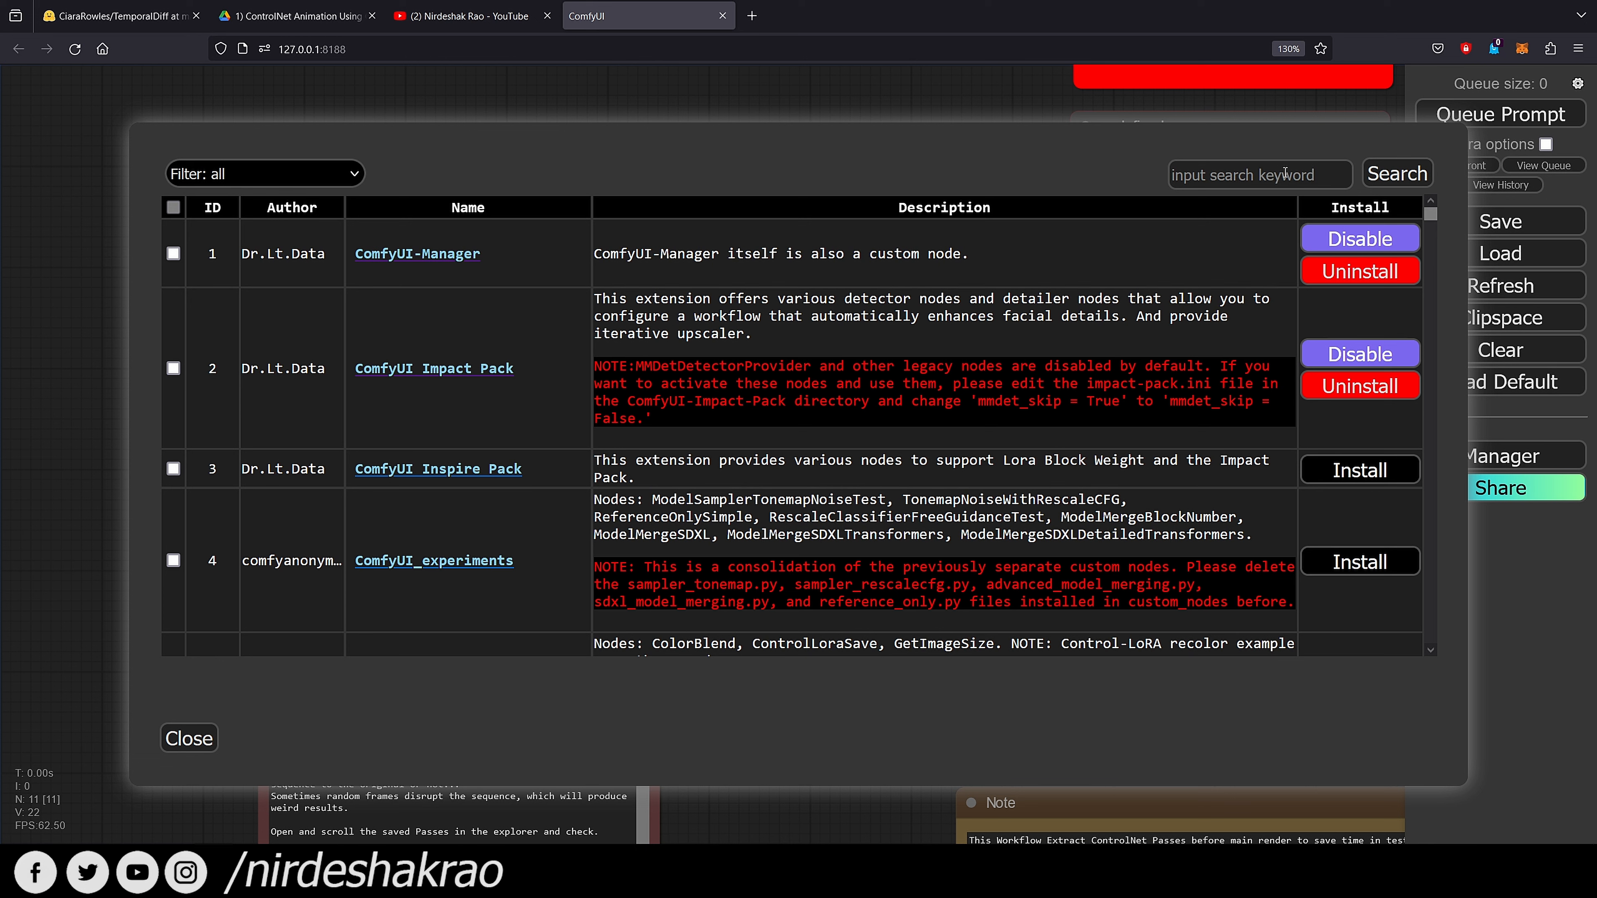
pyautogui.click(1222, 177)
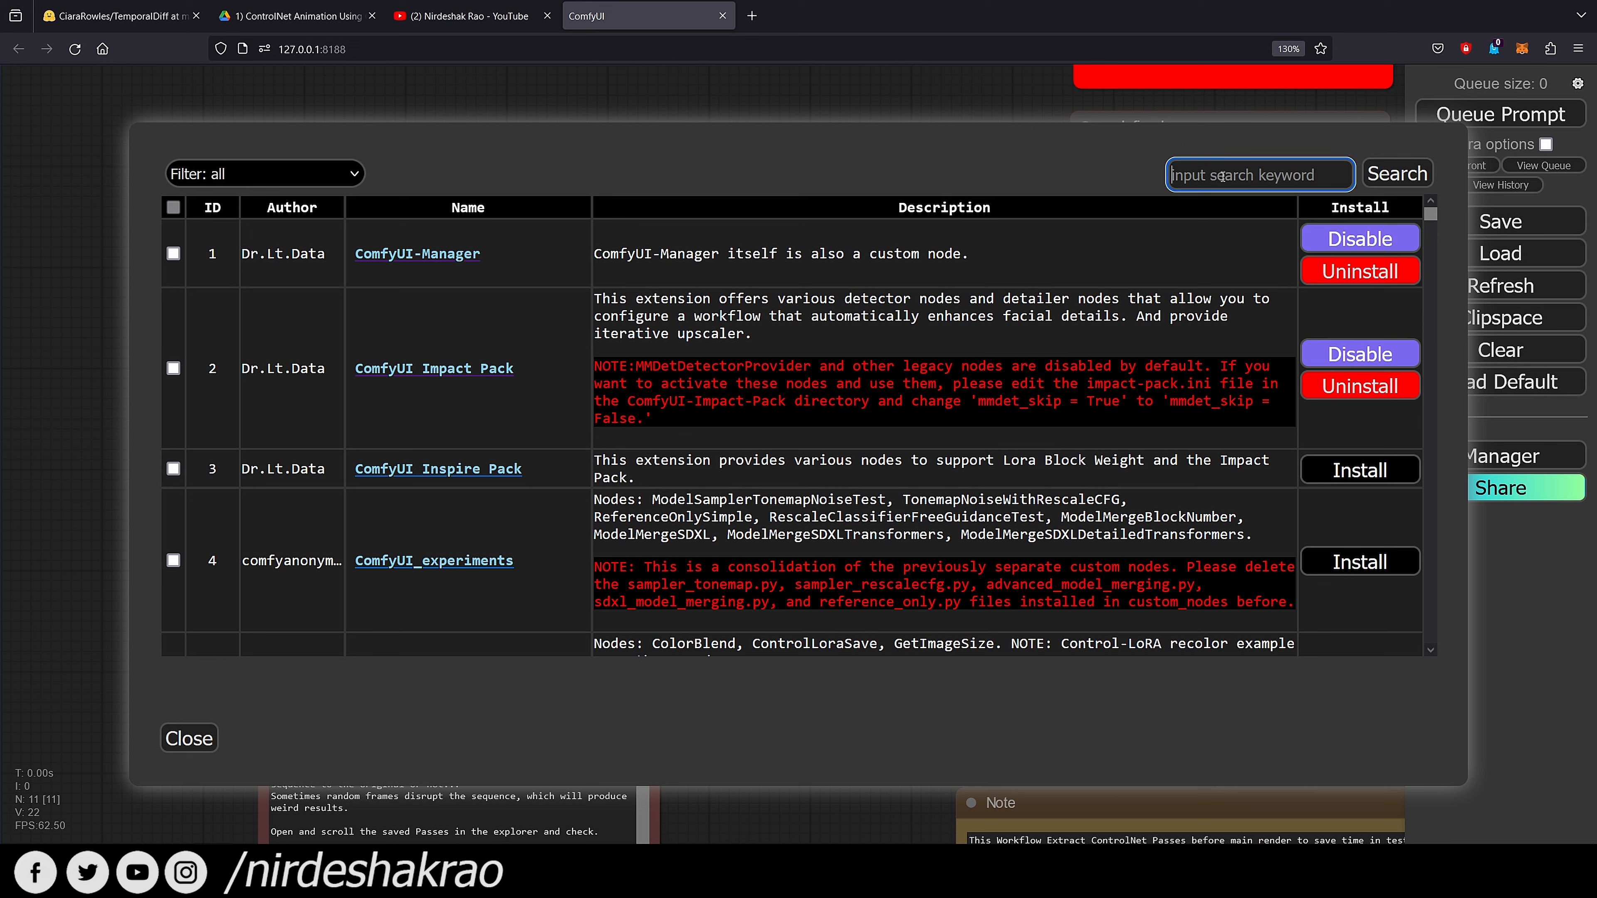
pyautogui.write('controlnet')
pyautogui.press('Return')
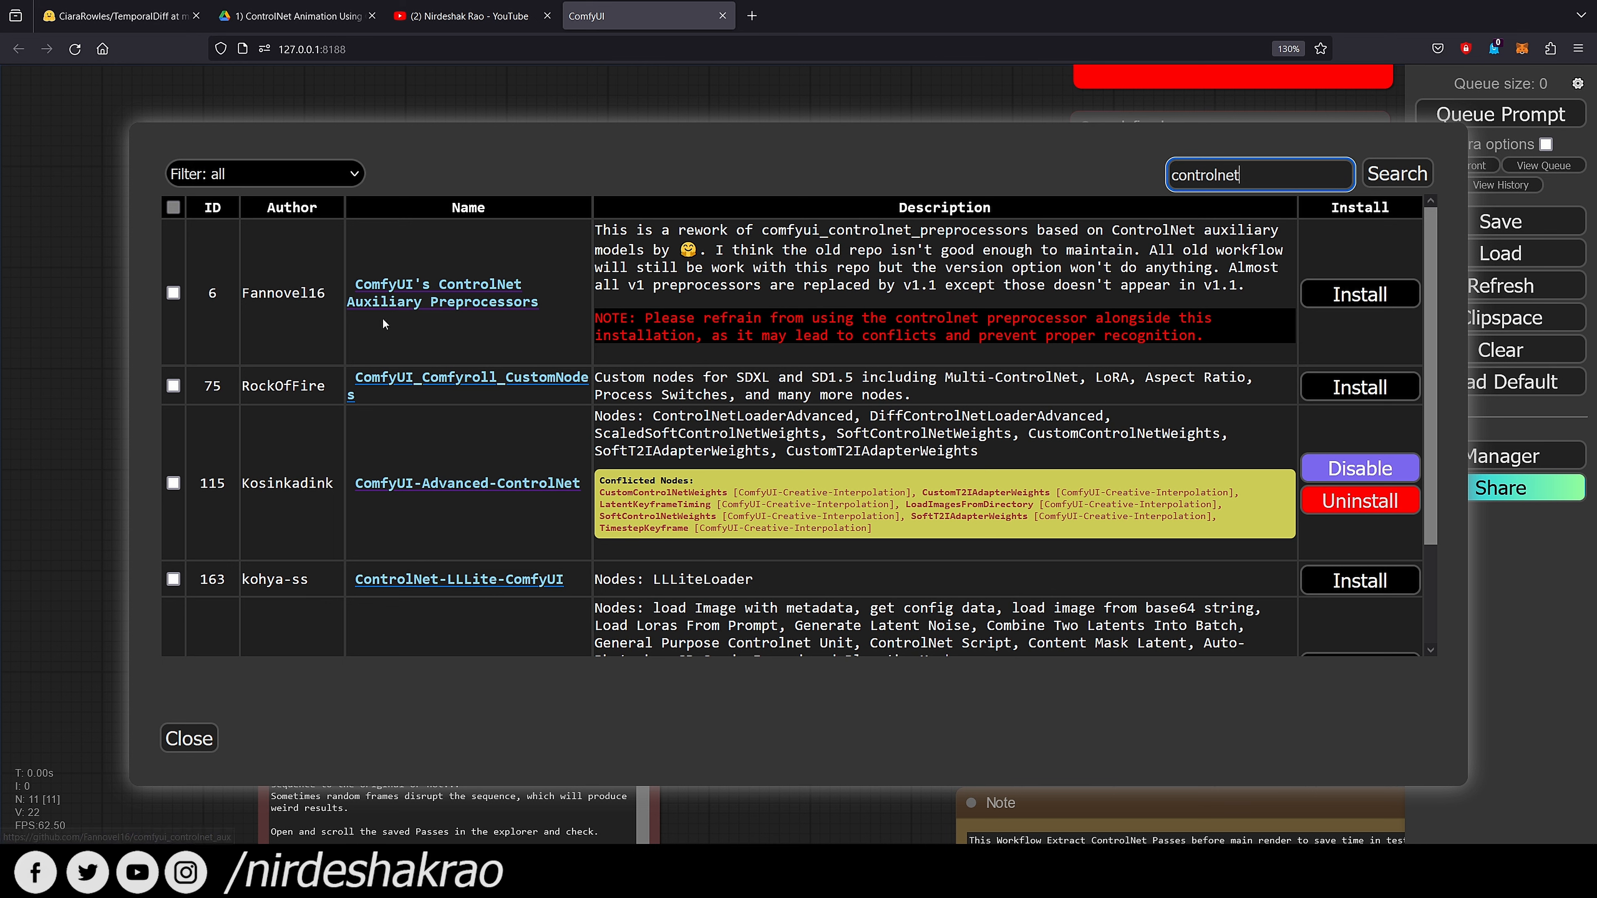
# Install ComfyUI's ControlNet Auxiliary Preprocessors, check the installation in the command-line window, and minimize that window
pyautogui.click(1369, 296)
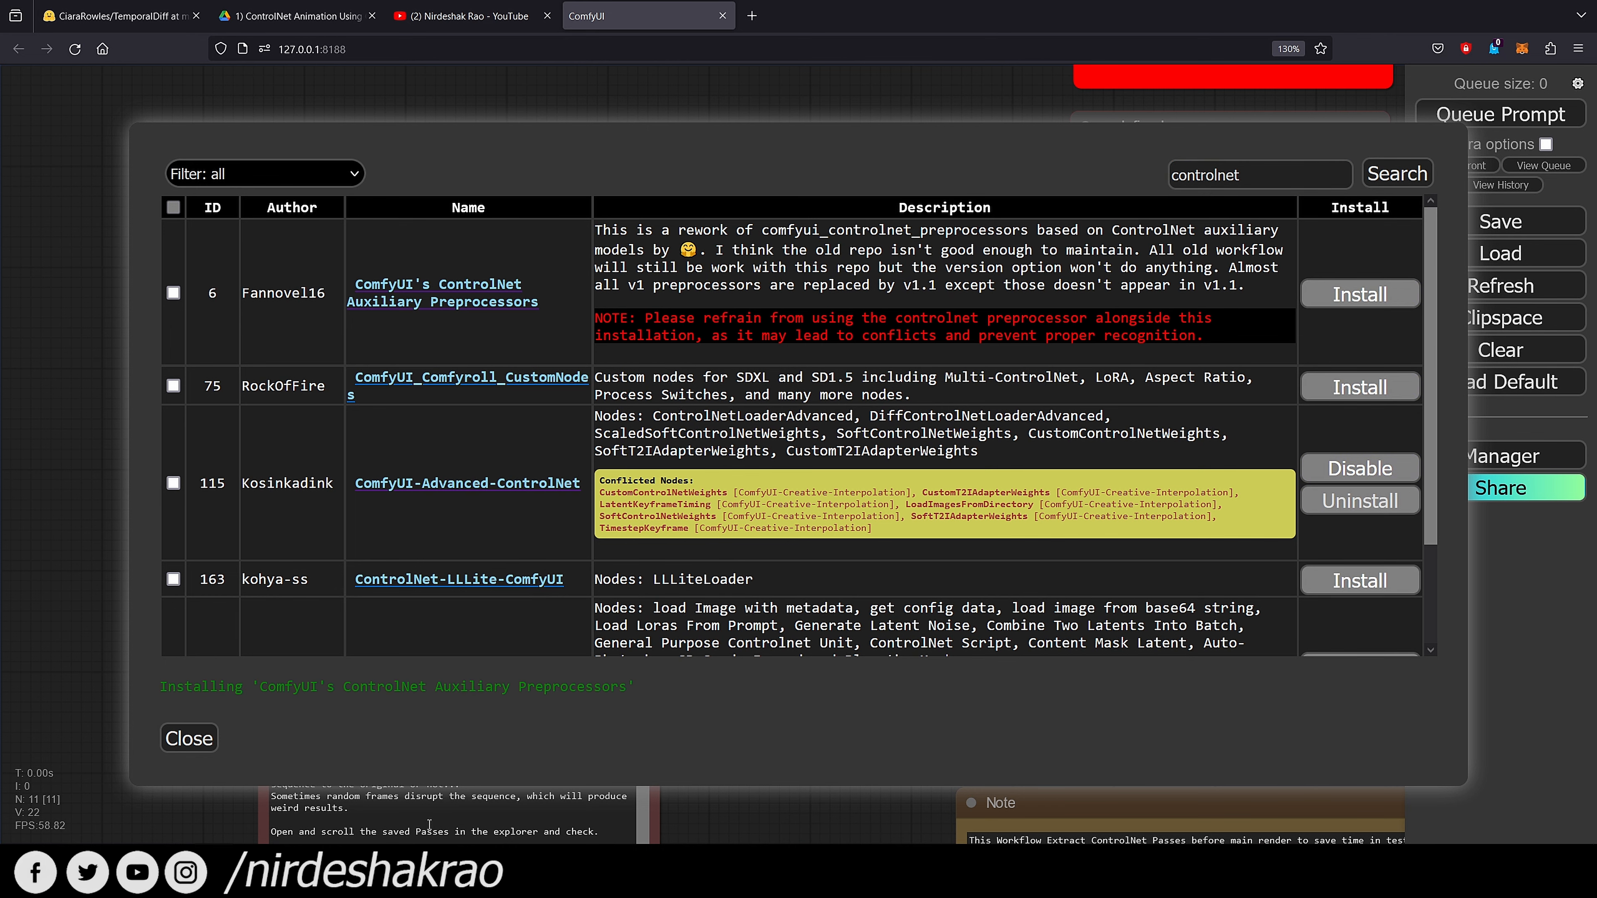
pyautogui.hotkey('alt', 'Tab')
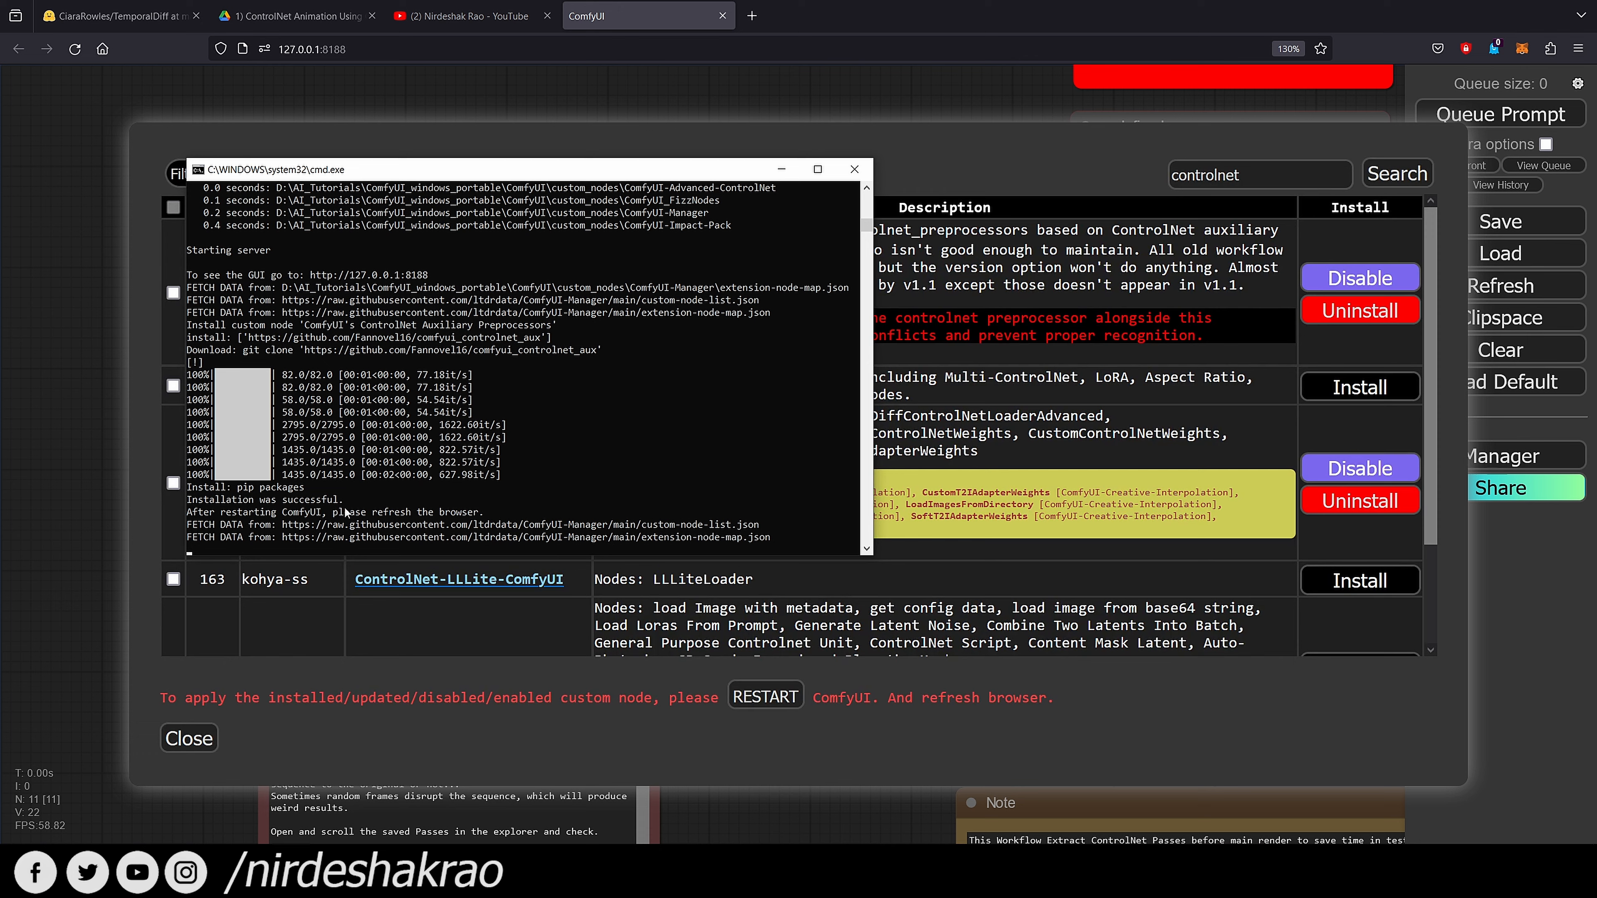
pyautogui.click(781, 169)
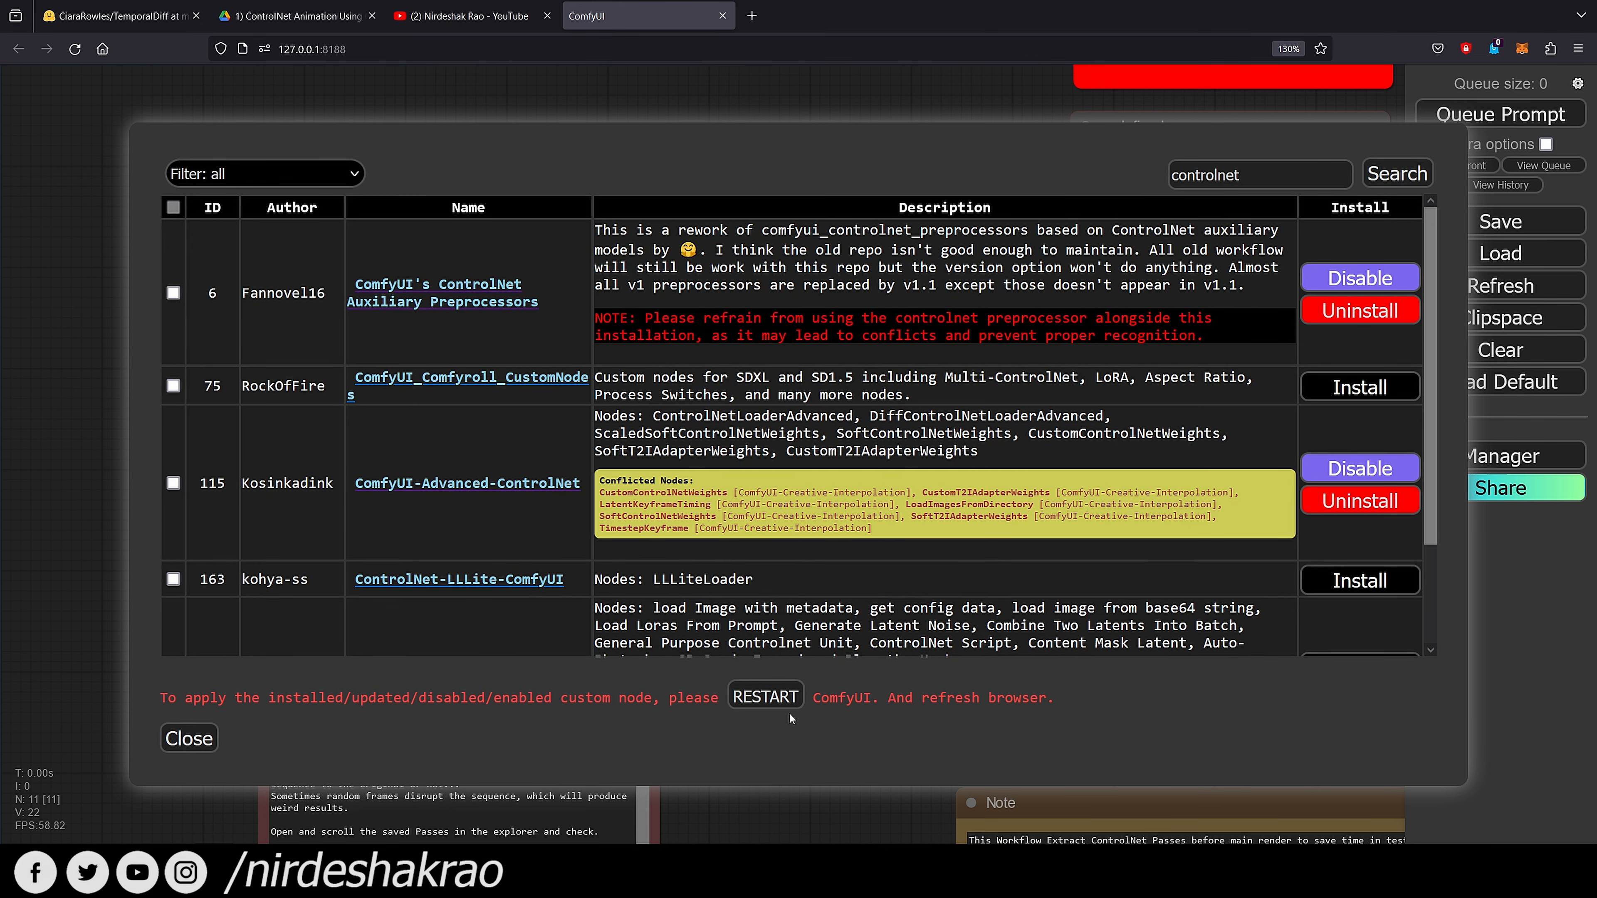
# Restart the ComfyUI server, check its startup in the command-line window, and return to the workflow
pyautogui.click(778, 701)
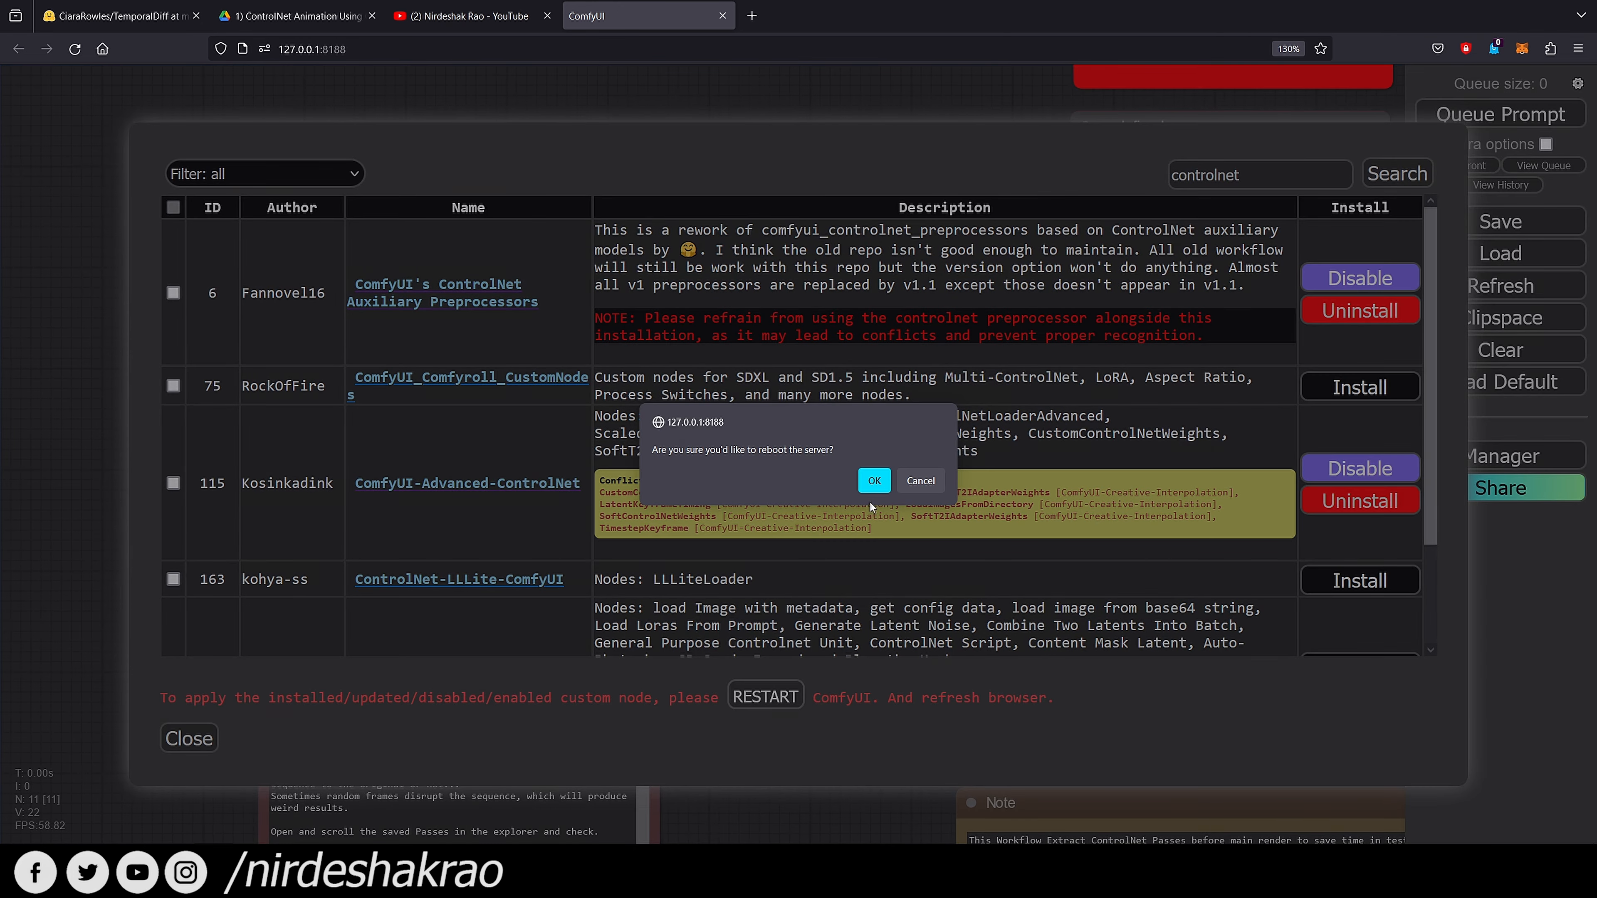
pyautogui.click(874, 480)
pyautogui.hotkey('alt', 'Tab')
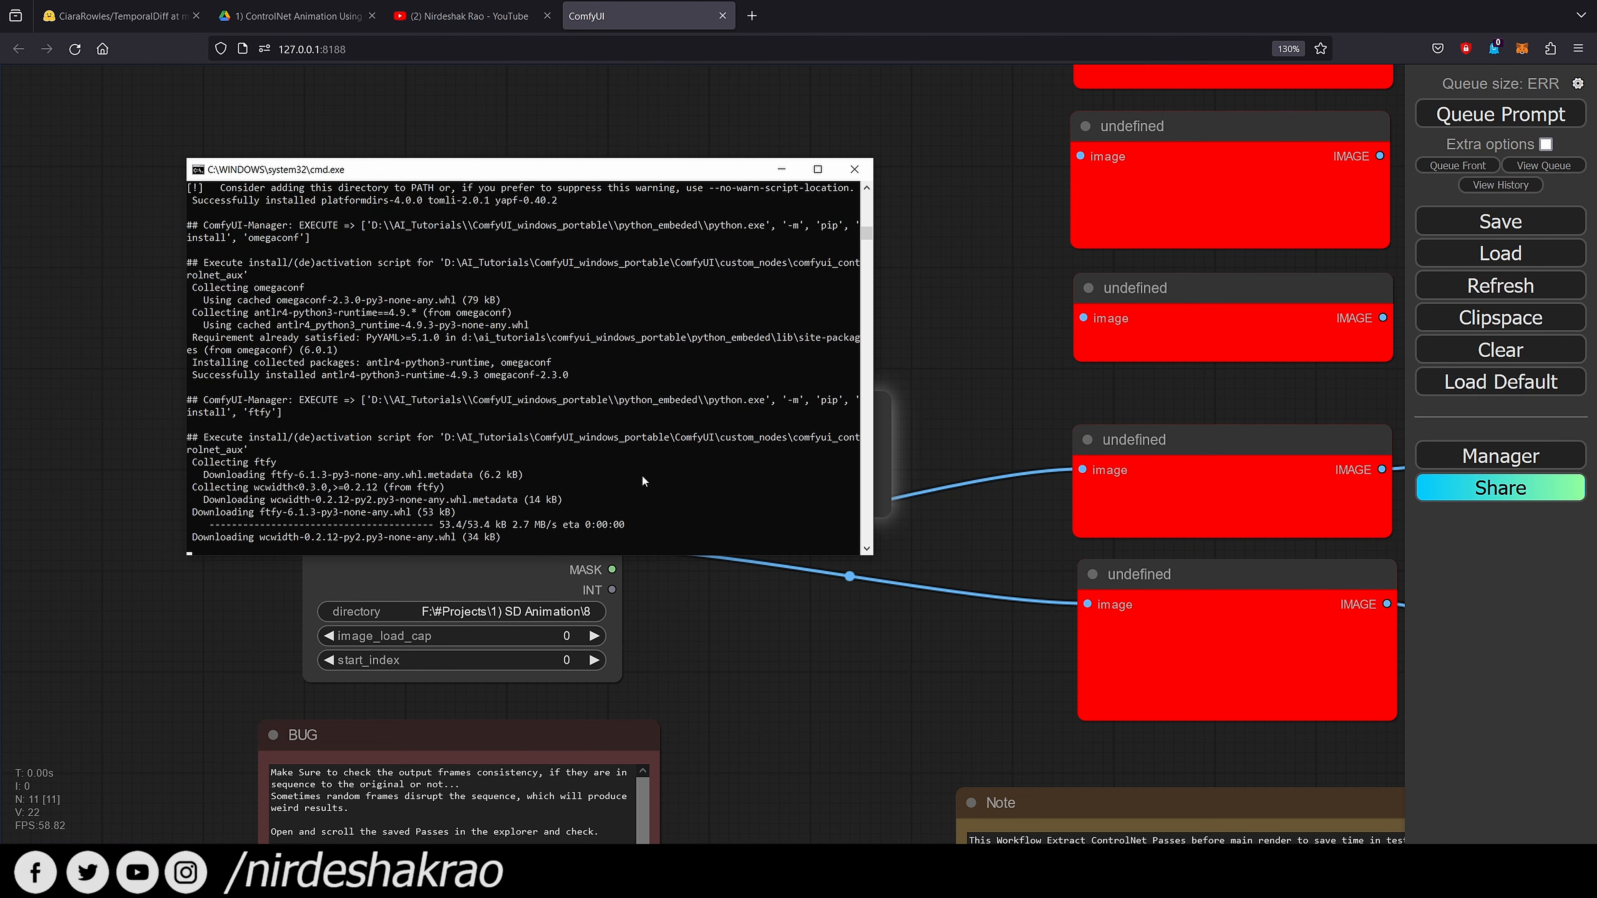
pyautogui.click(873, 324)
# Examine the reloaded ControlNet passes workflow, from the Load Images node through the preprocessors to the Save Image nodes
pyautogui.scroll(-5, 873, 323)
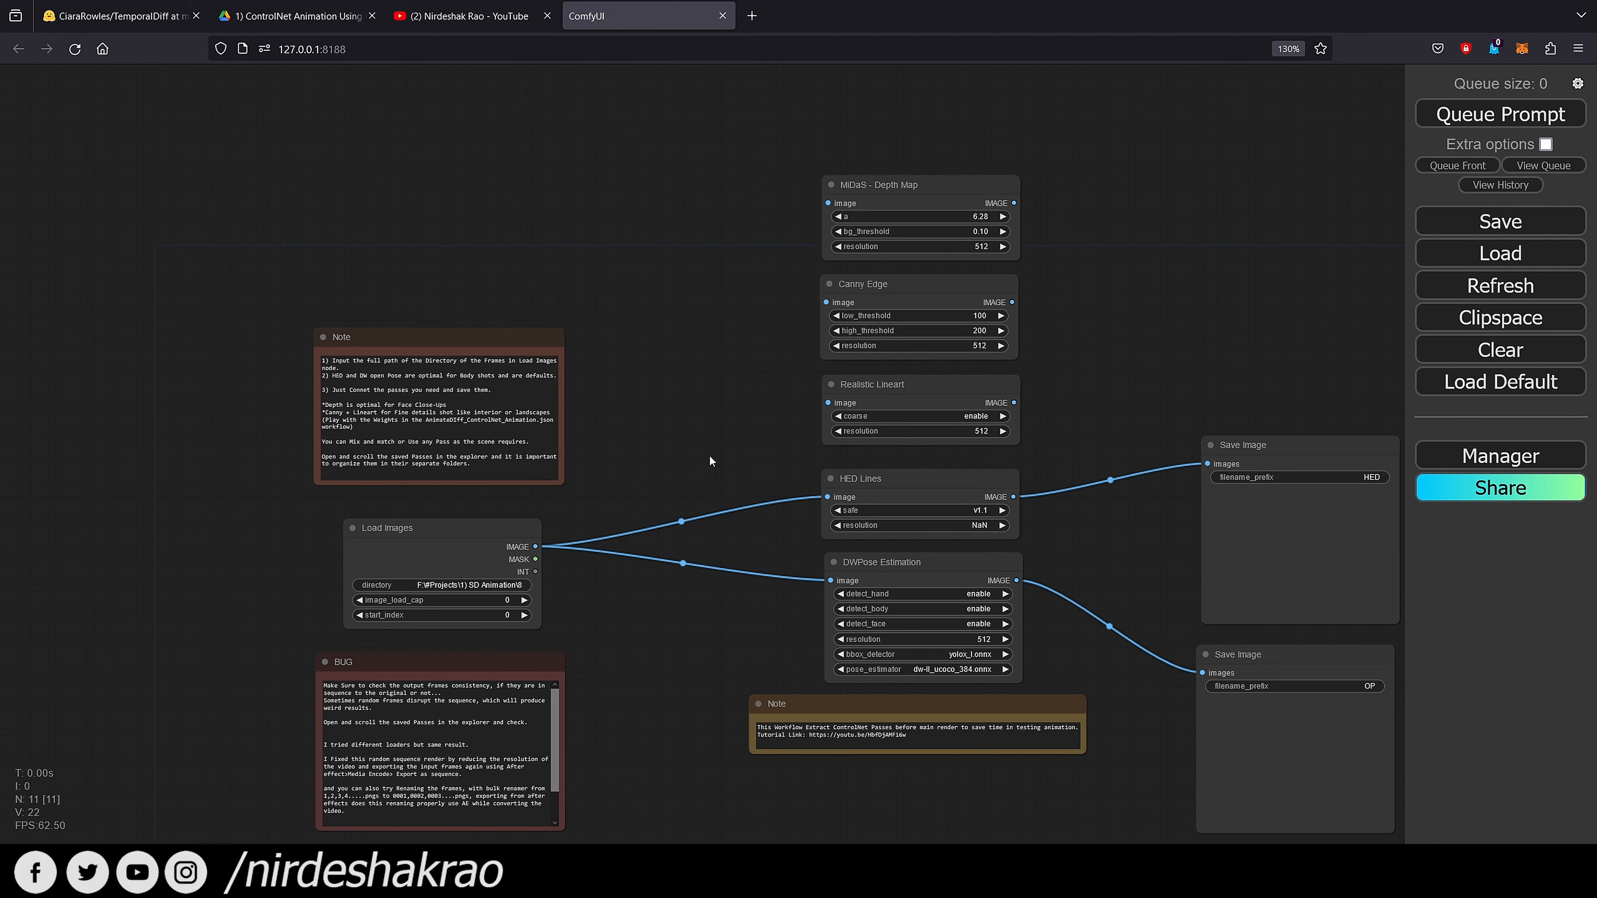
pyautogui.scroll(2, 714, 458)
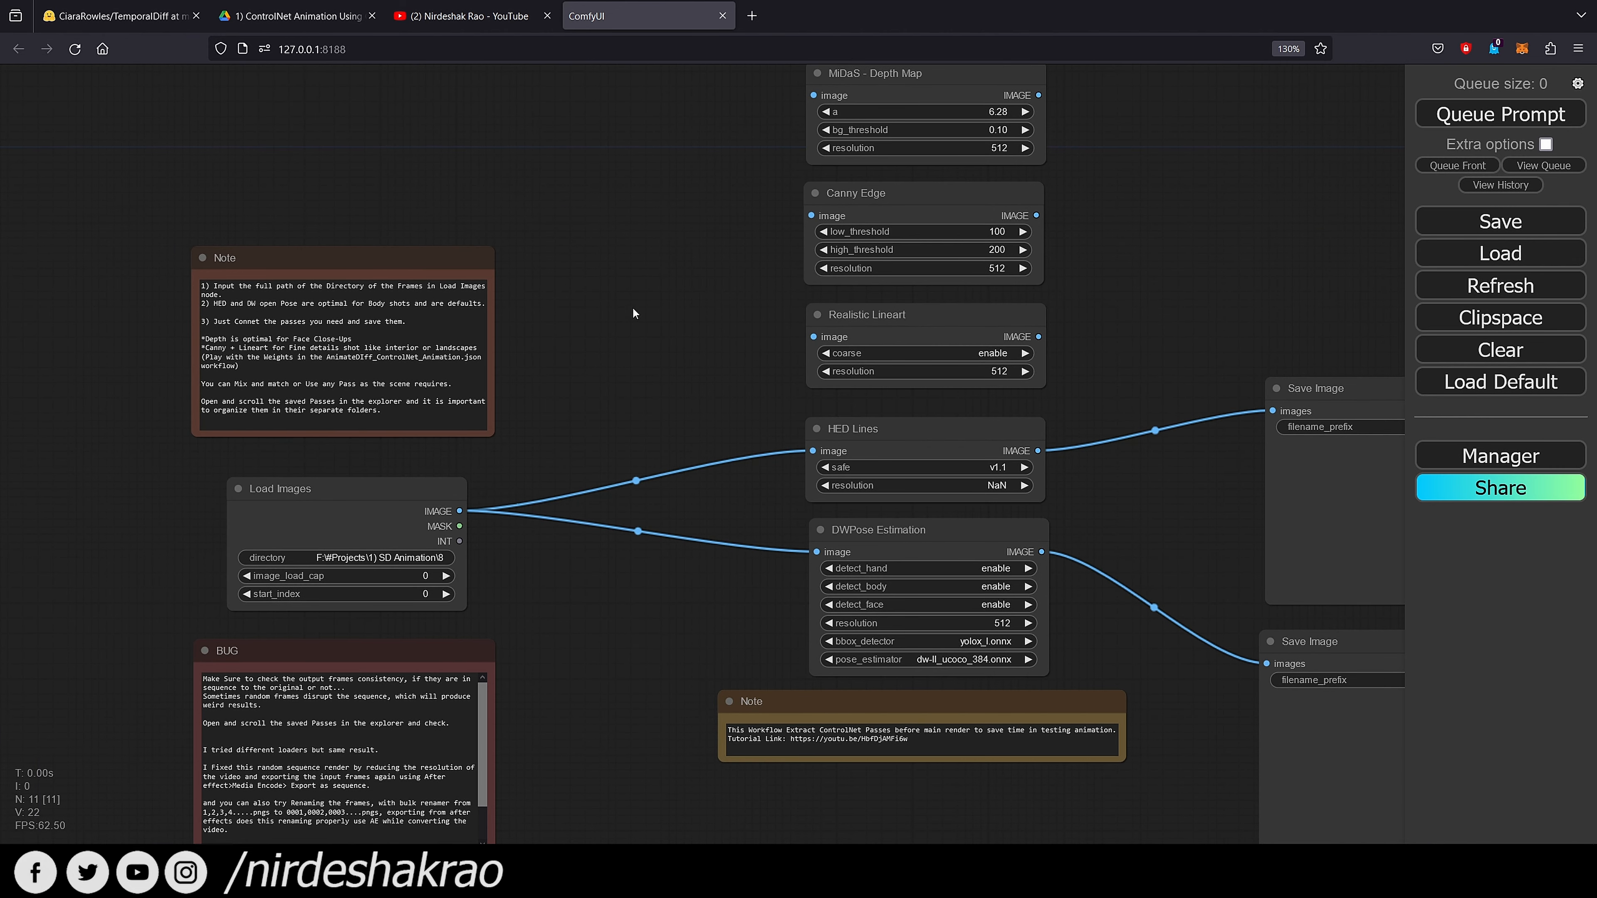
pyautogui.moveTo(632, 313); pyautogui.dragTo(637, 412)
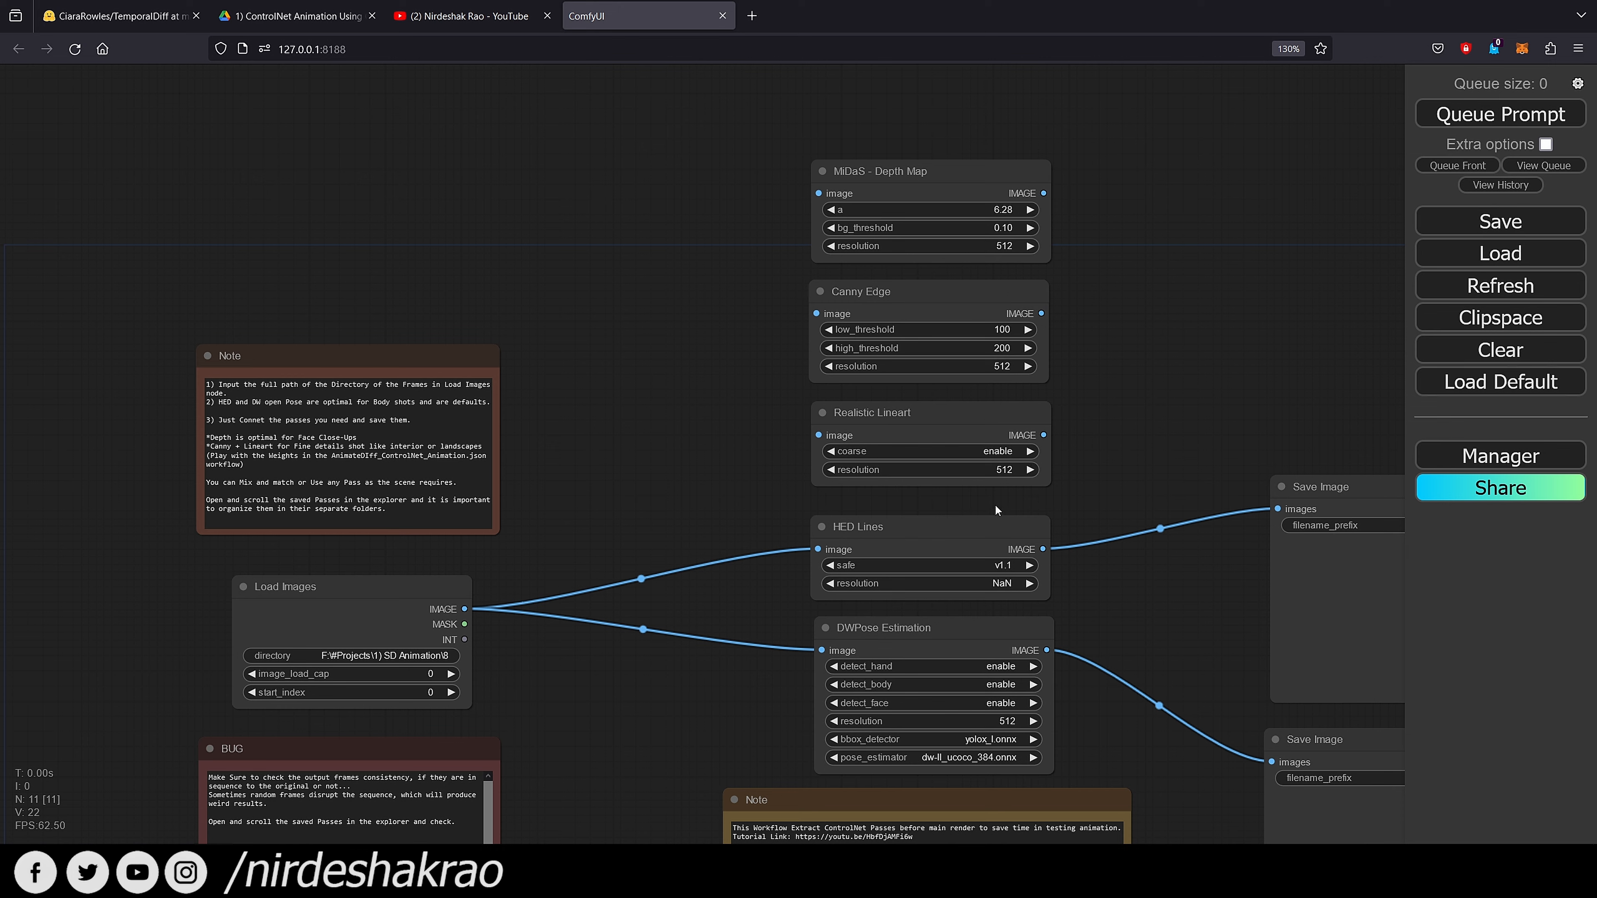
pyautogui.moveTo(1265, 371); pyautogui.dragTo(745, 350)
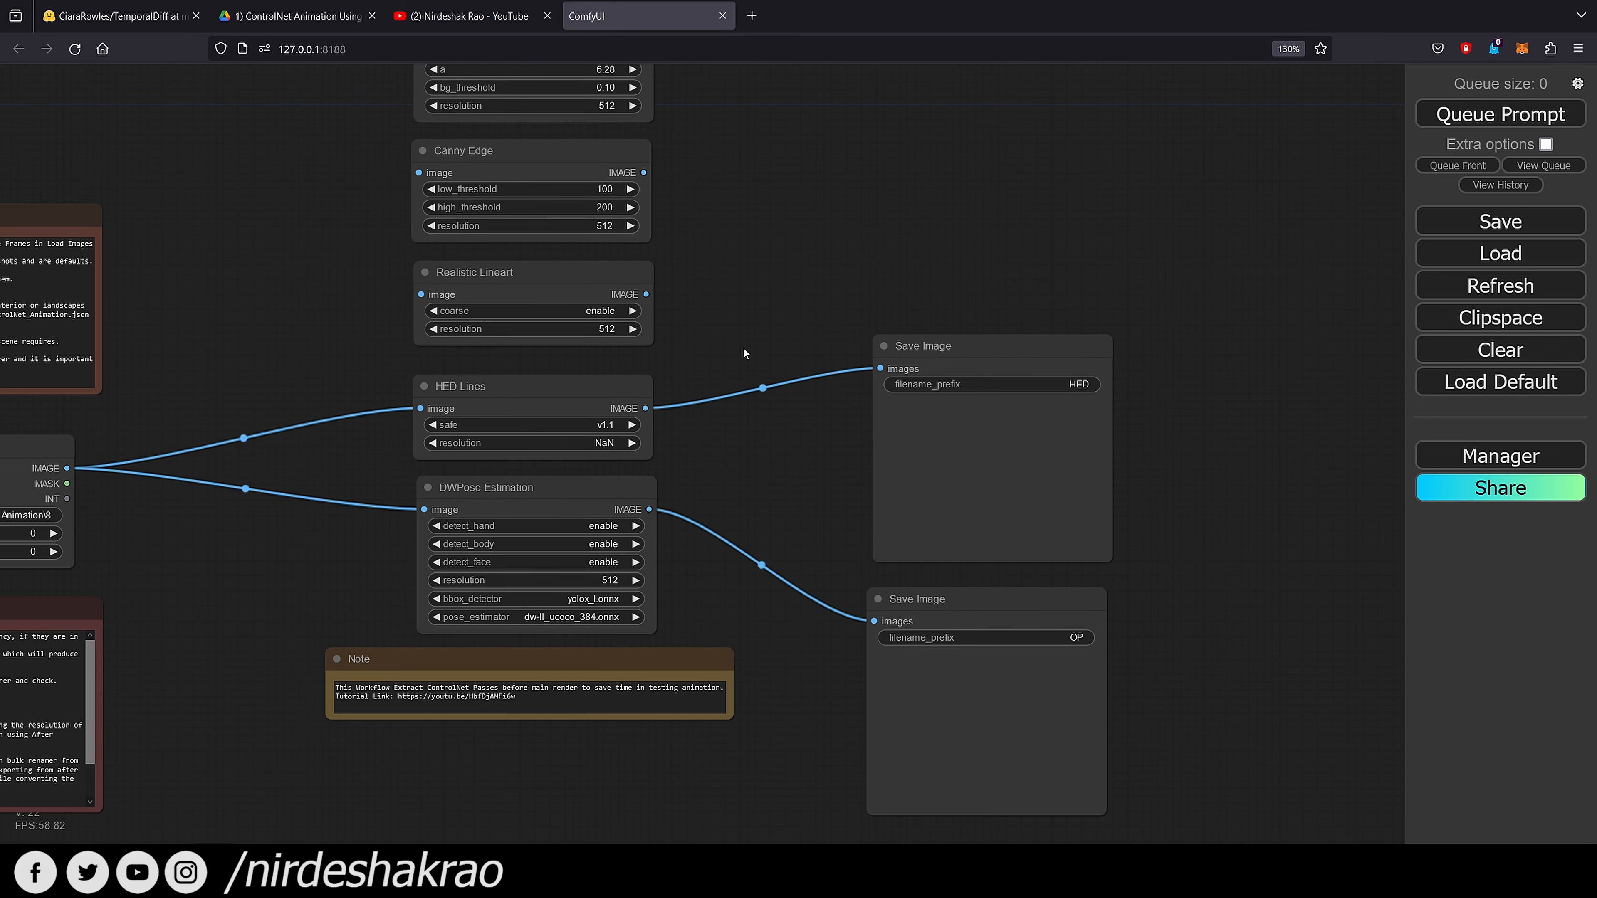
pyautogui.scroll(-2, 926, 313)
pyautogui.moveTo(928, 313); pyautogui.dragTo(1189, 331)
pyautogui.scroll(1, 1163, 336)
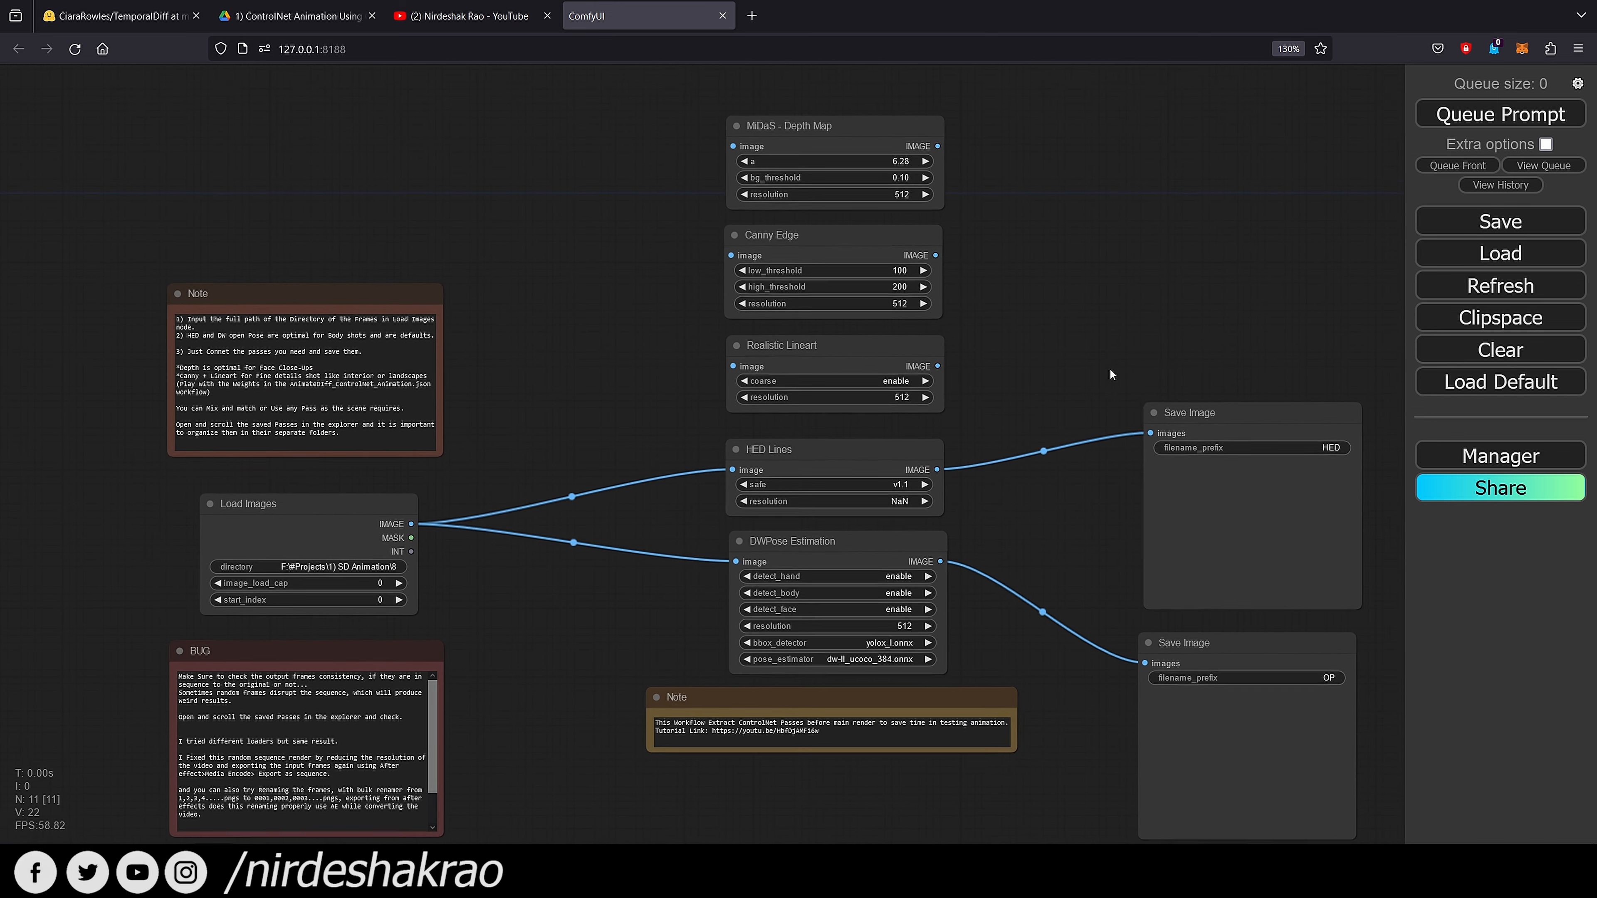
pyautogui.moveTo(1111, 370); pyautogui.dragTo(1090, 394)
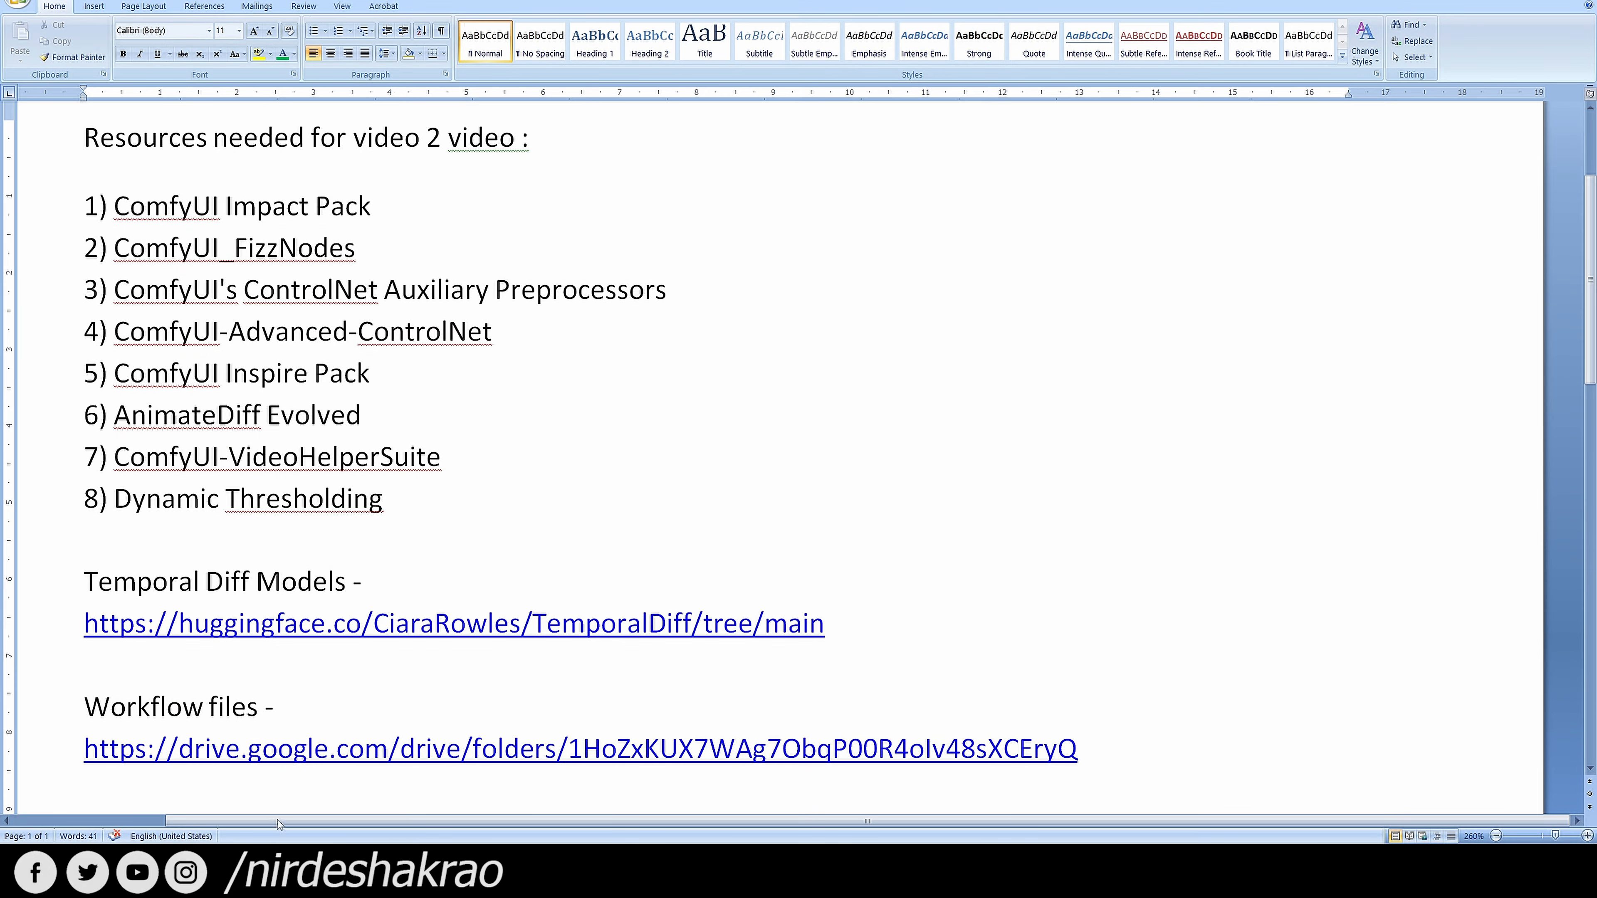
# Switch to the Word document and review the required extensions from ComfyUI-Advanced-ControlNet to AnimateDiff Evolved
pyautogui.click(495, 334)
pyautogui.click(345, 373)
pyautogui.click(252, 415)
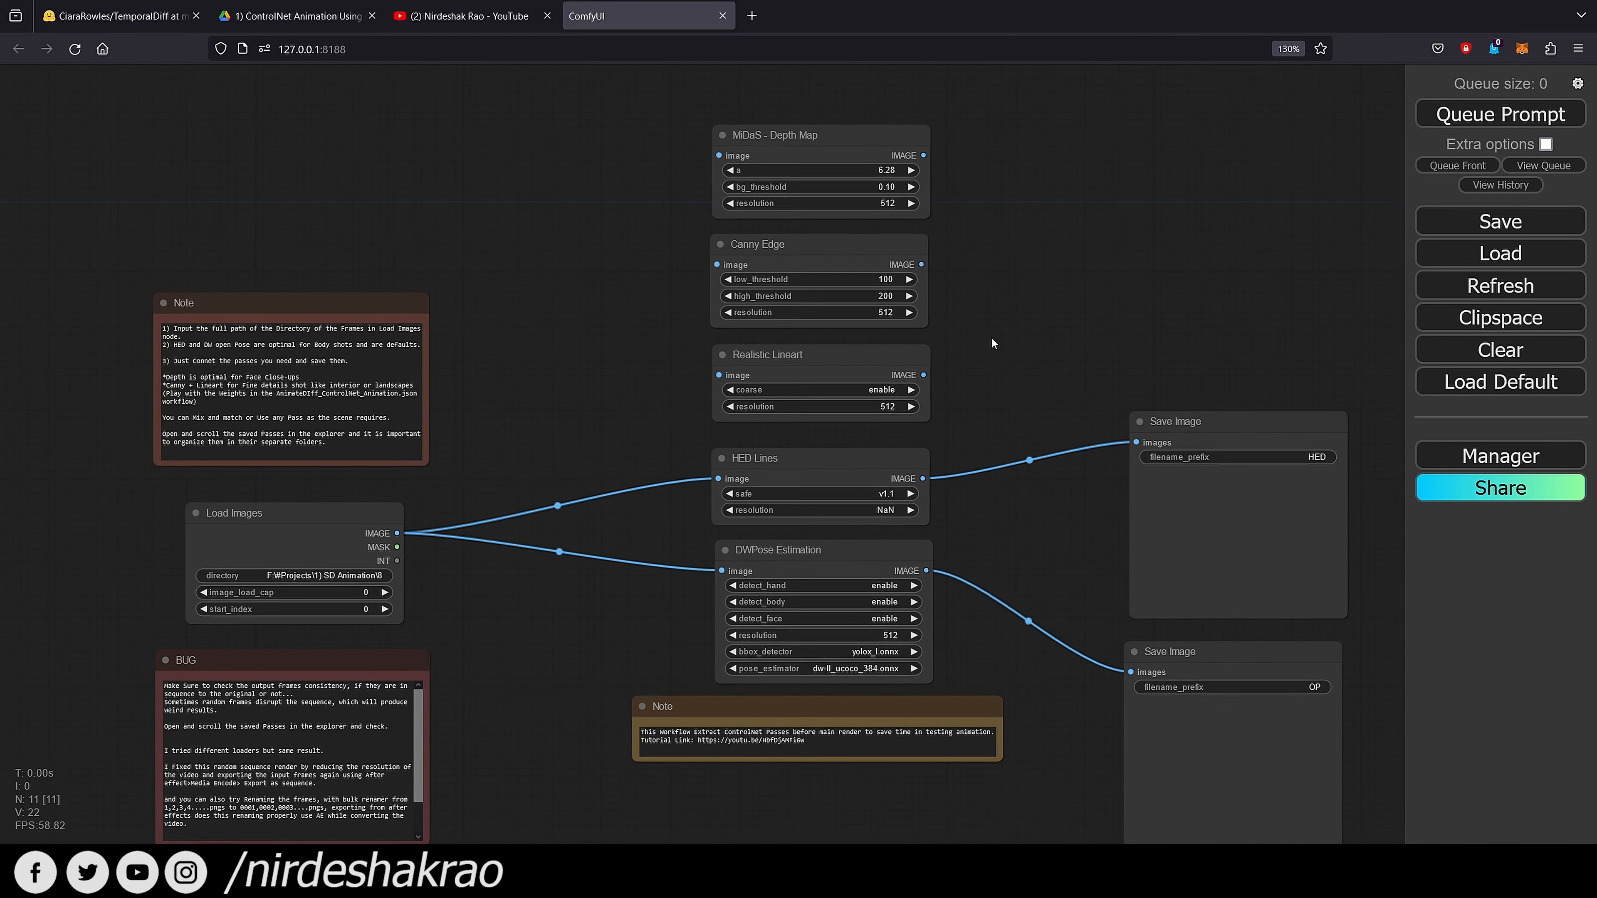
# Look over the workflow files in the video_to_video folder in File Explorer and return to the ComfyUI workflow
pyautogui.moveTo(993, 342); pyautogui.dragTo(953, 328)
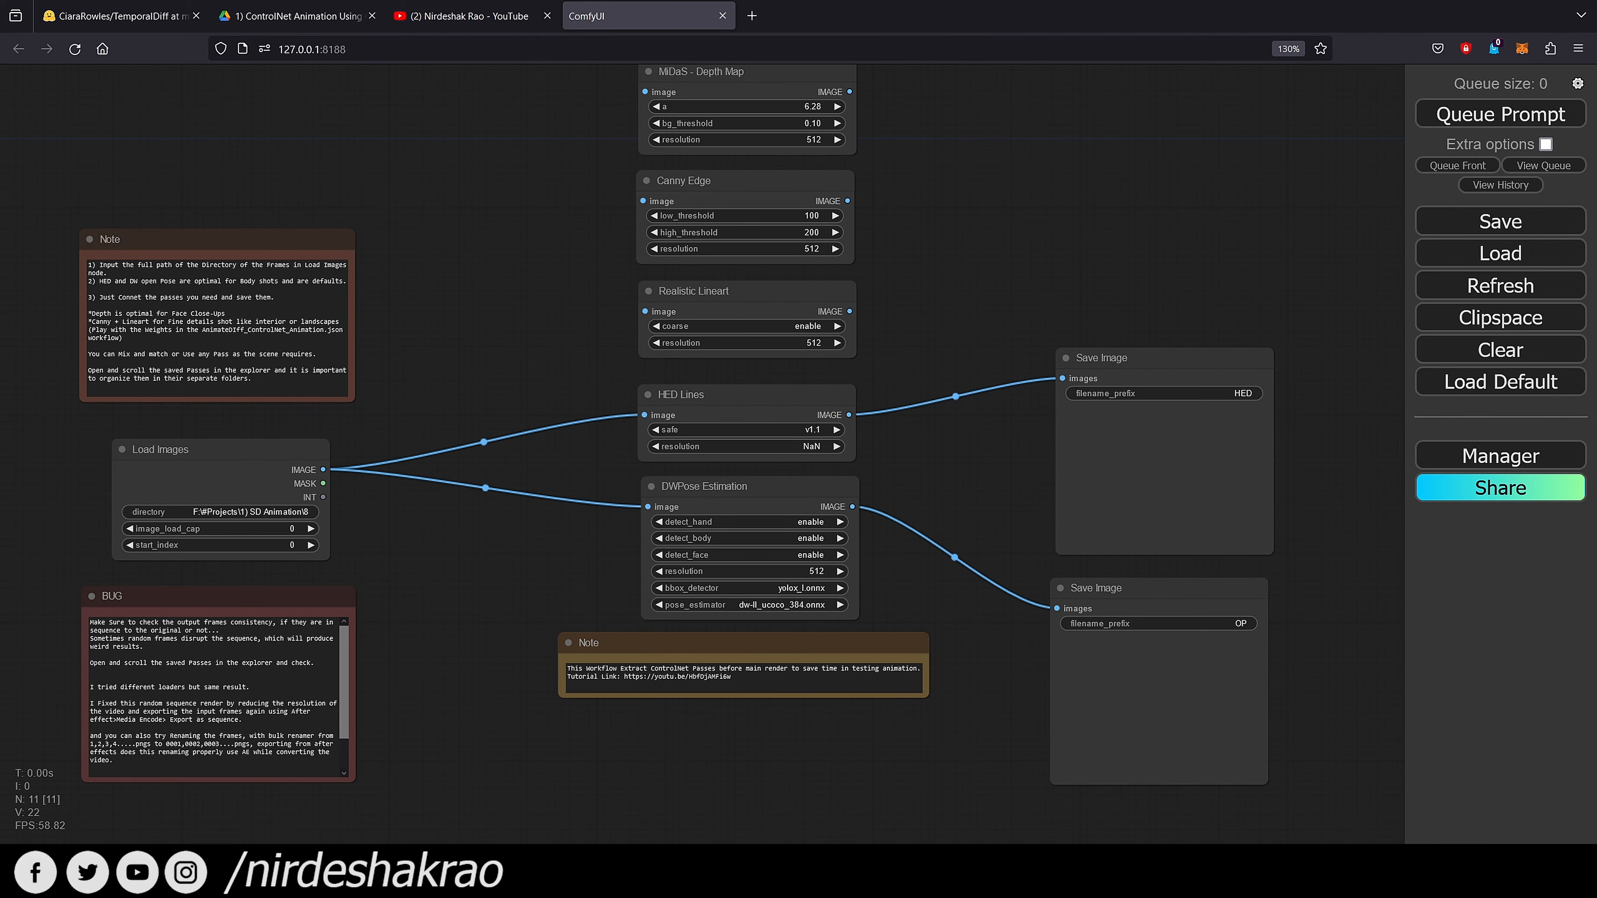
pyautogui.moveTo(251, 884)
pyautogui.click(96, 811)
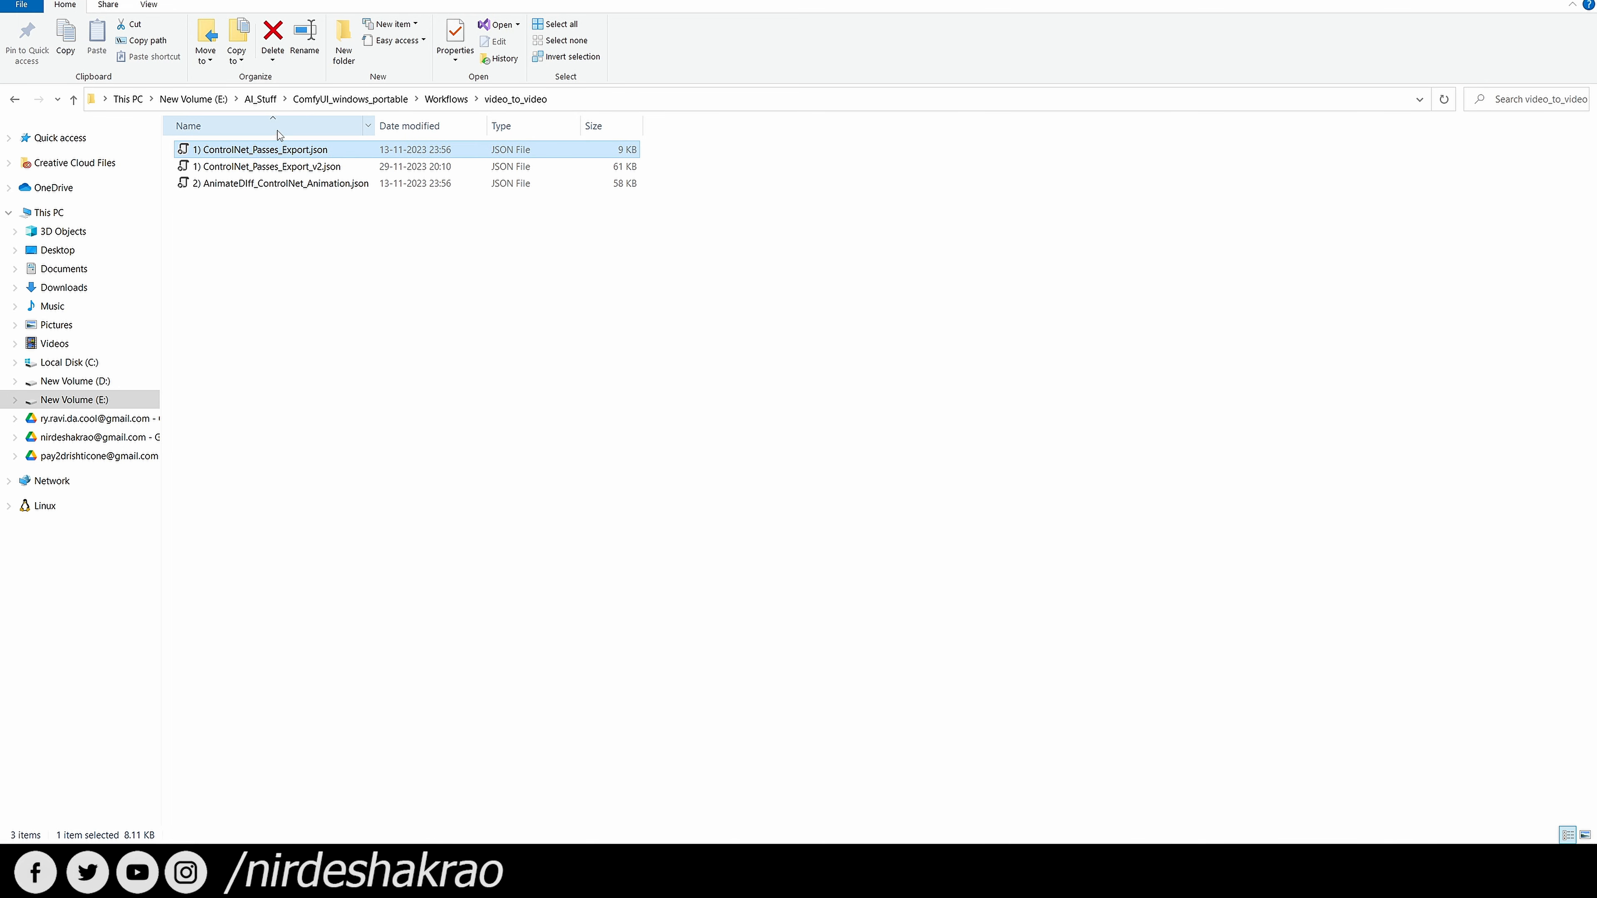
pyautogui.click(346, 249)
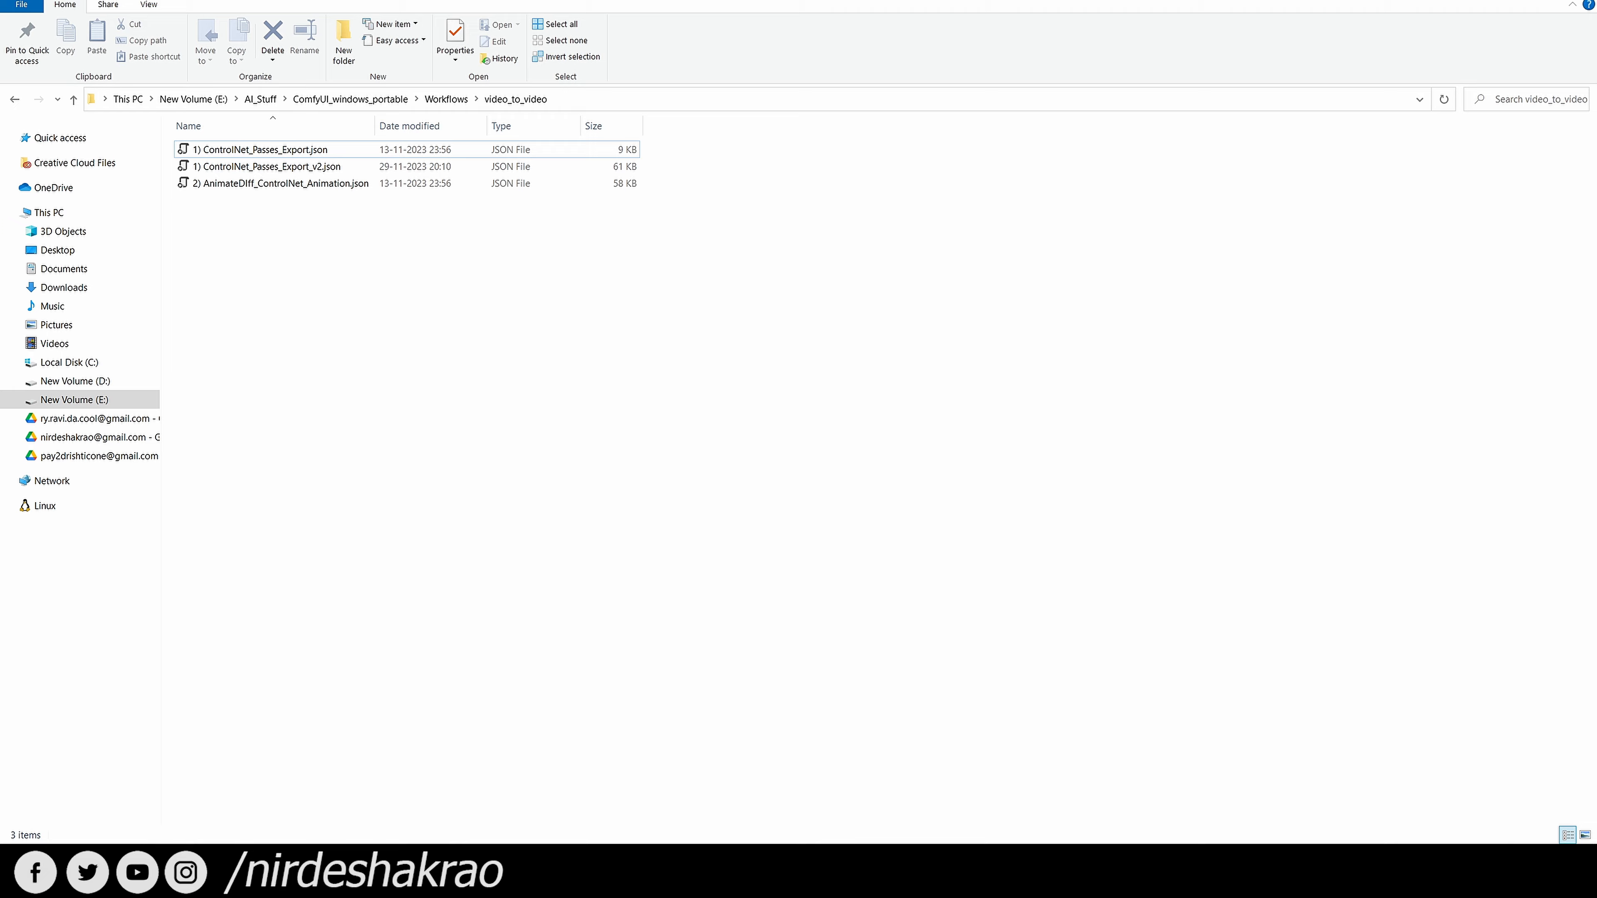
pyautogui.hotkey('alt', 'Tab')
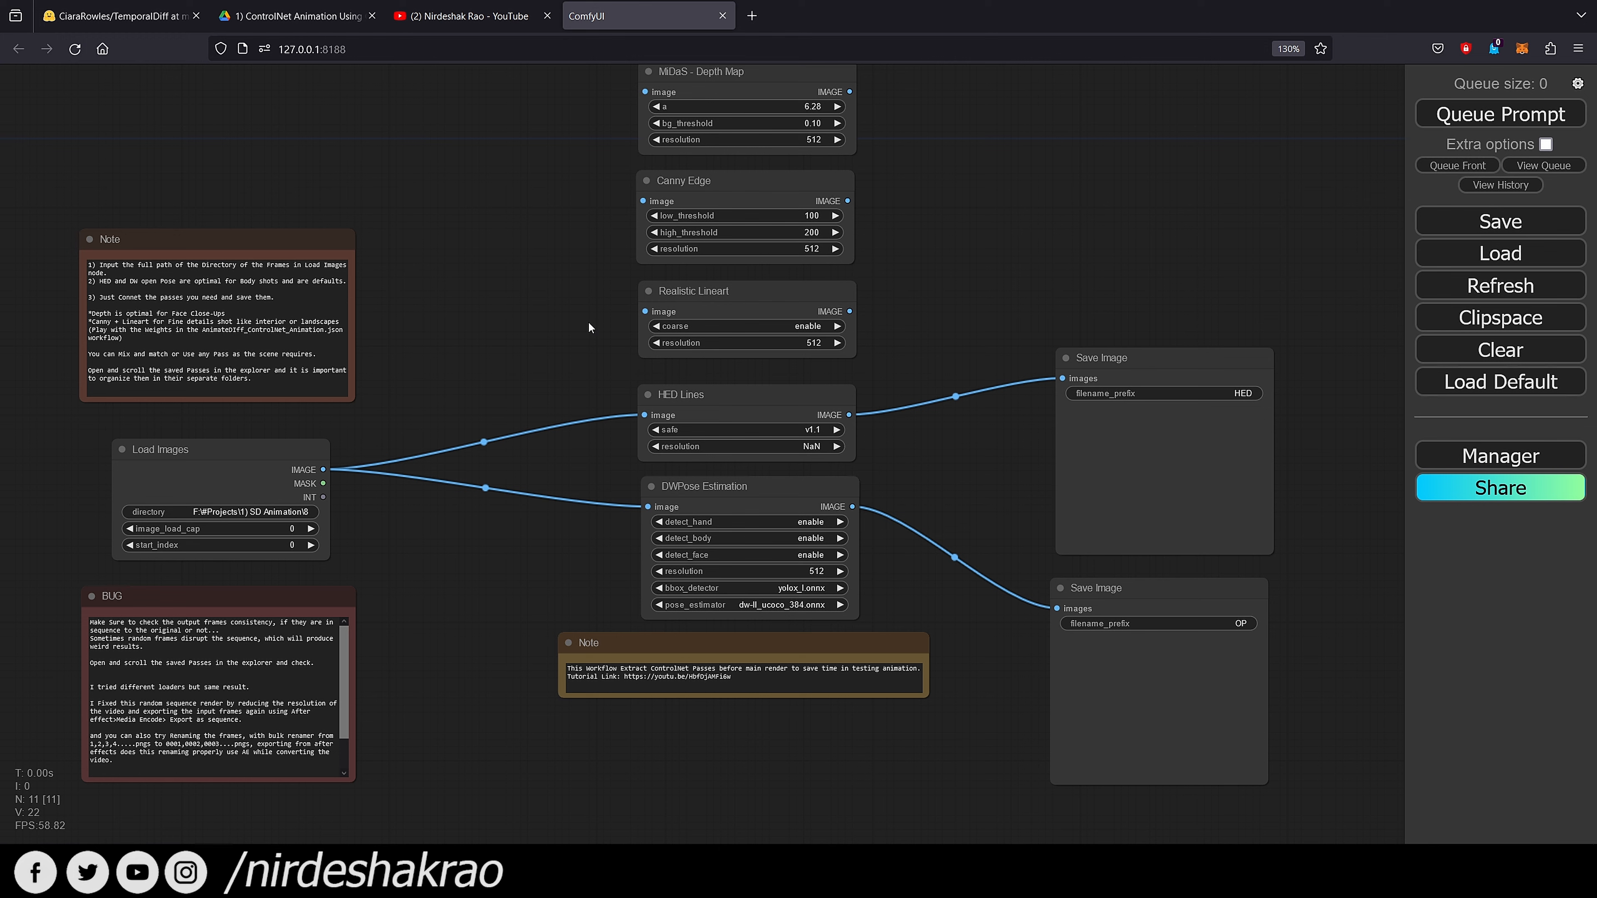
# Examine the preprocessor nodes and their connections to the Load Images and Save Image nodes
pyautogui.scroll(4, 588, 328)
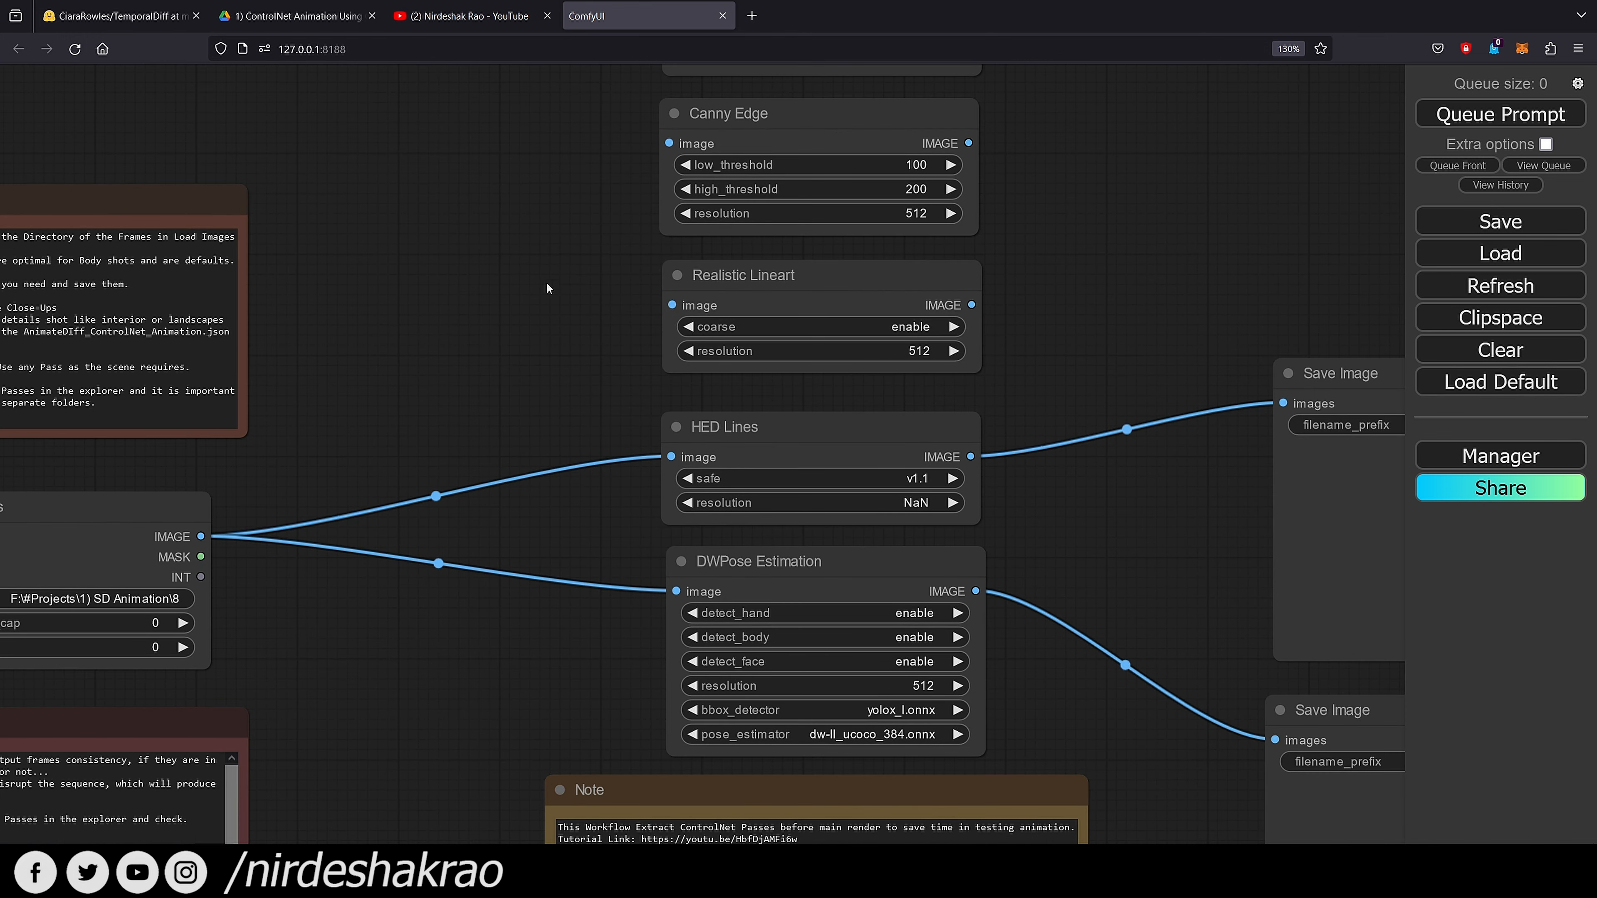
pyautogui.moveTo(800, 104); pyautogui.dragTo(697, 453)
pyautogui.moveTo(439, 549); pyautogui.dragTo(474, 364)
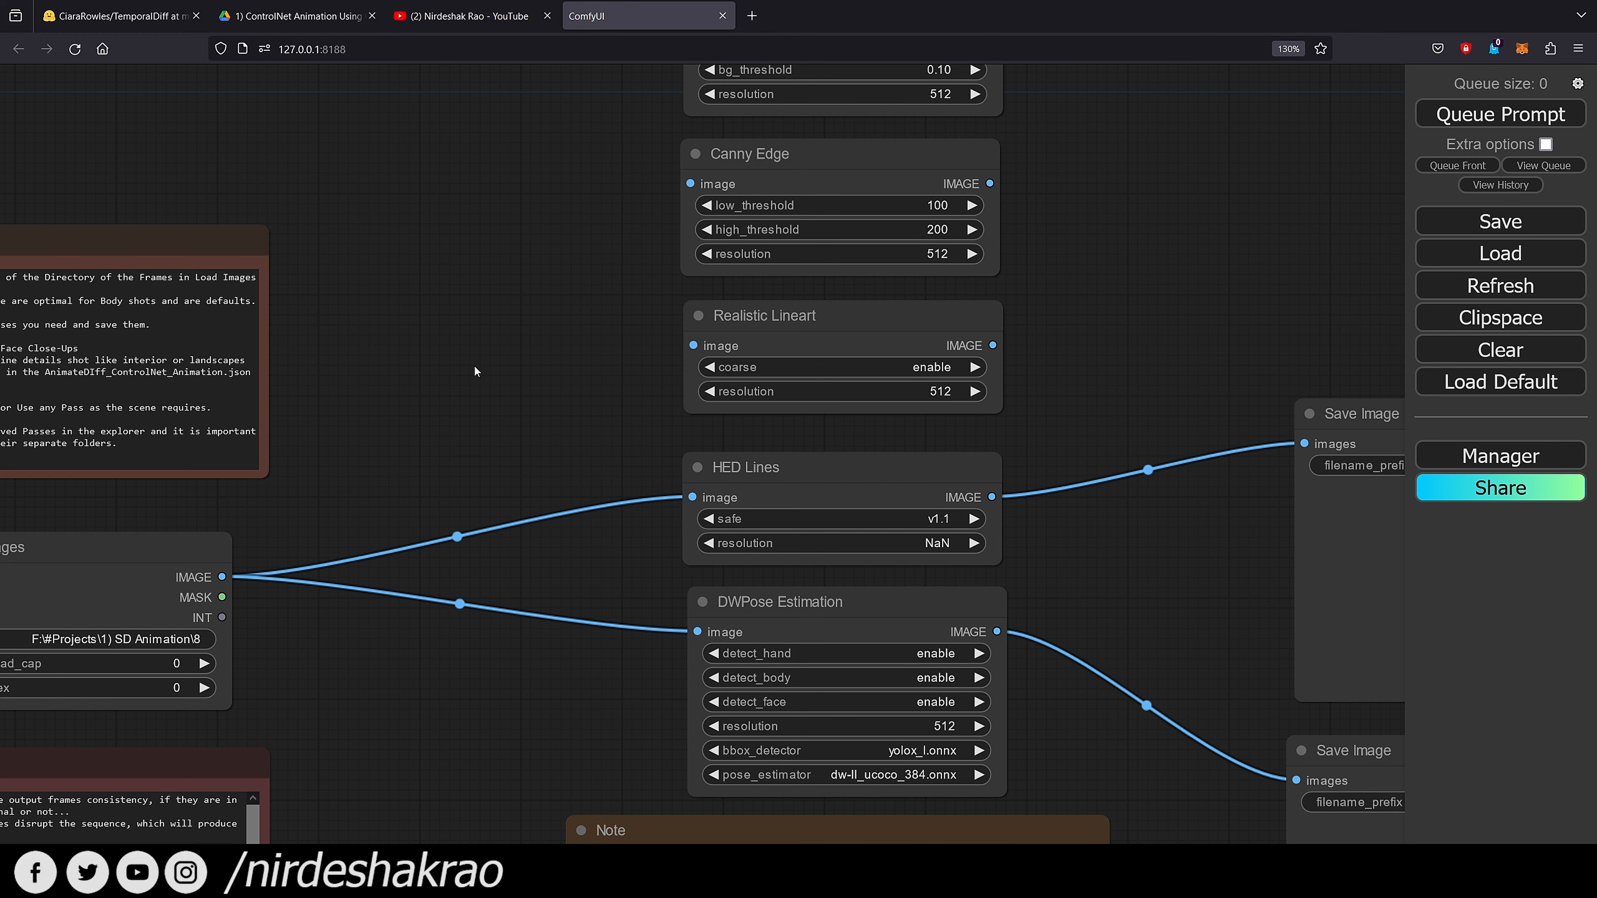
pyautogui.scroll(-4, 475, 371)
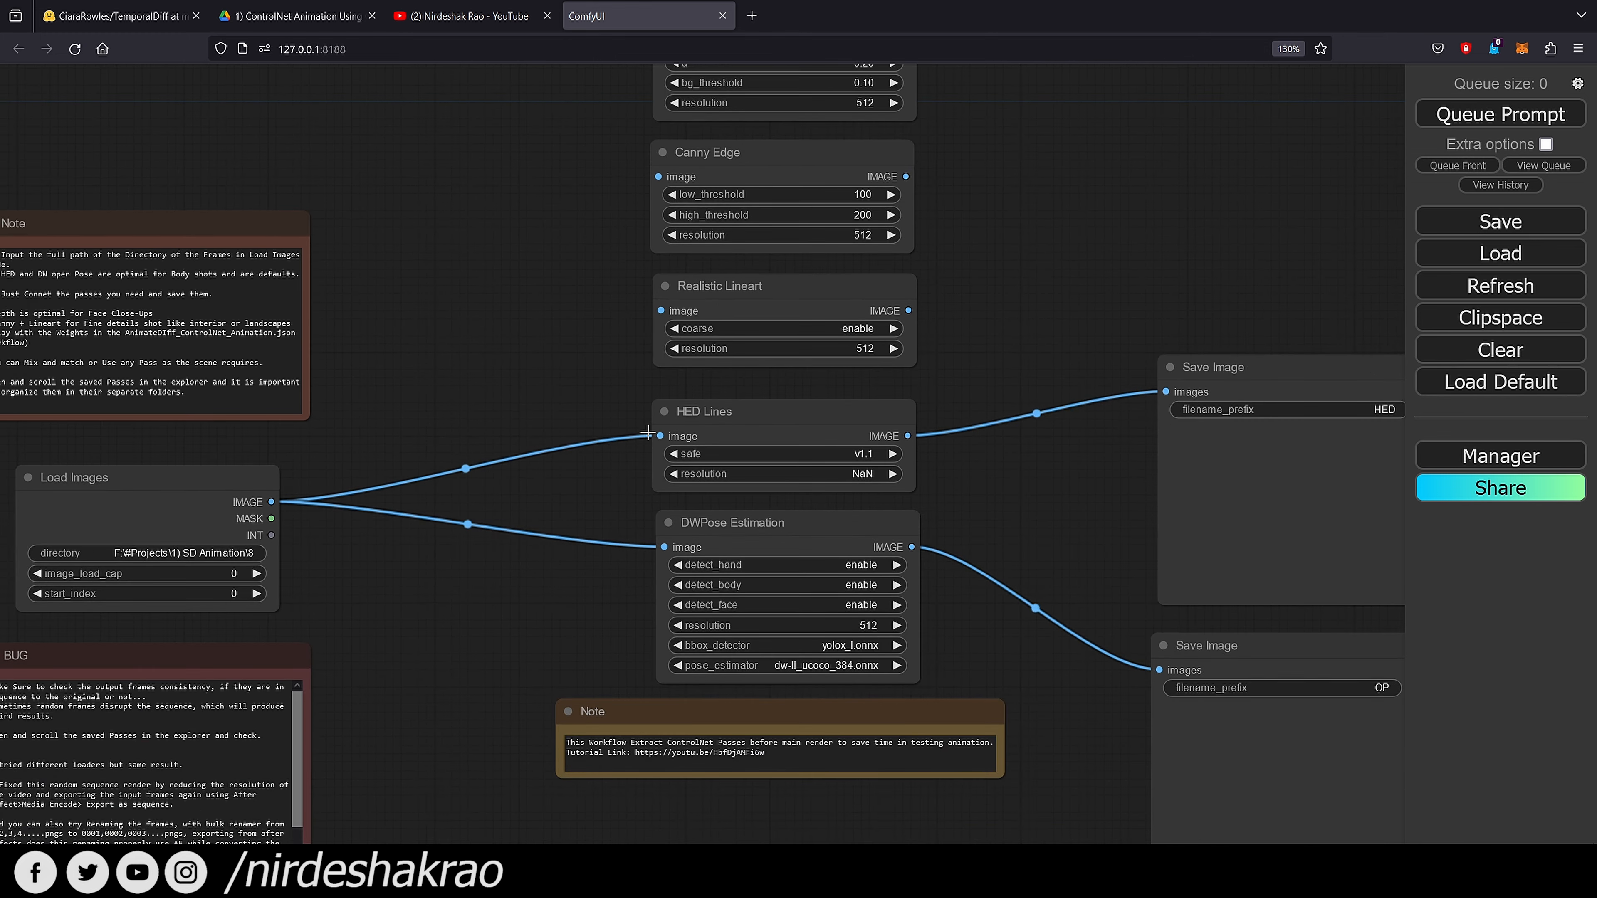
pyautogui.moveTo(467, 590); pyautogui.dragTo(477, 567)
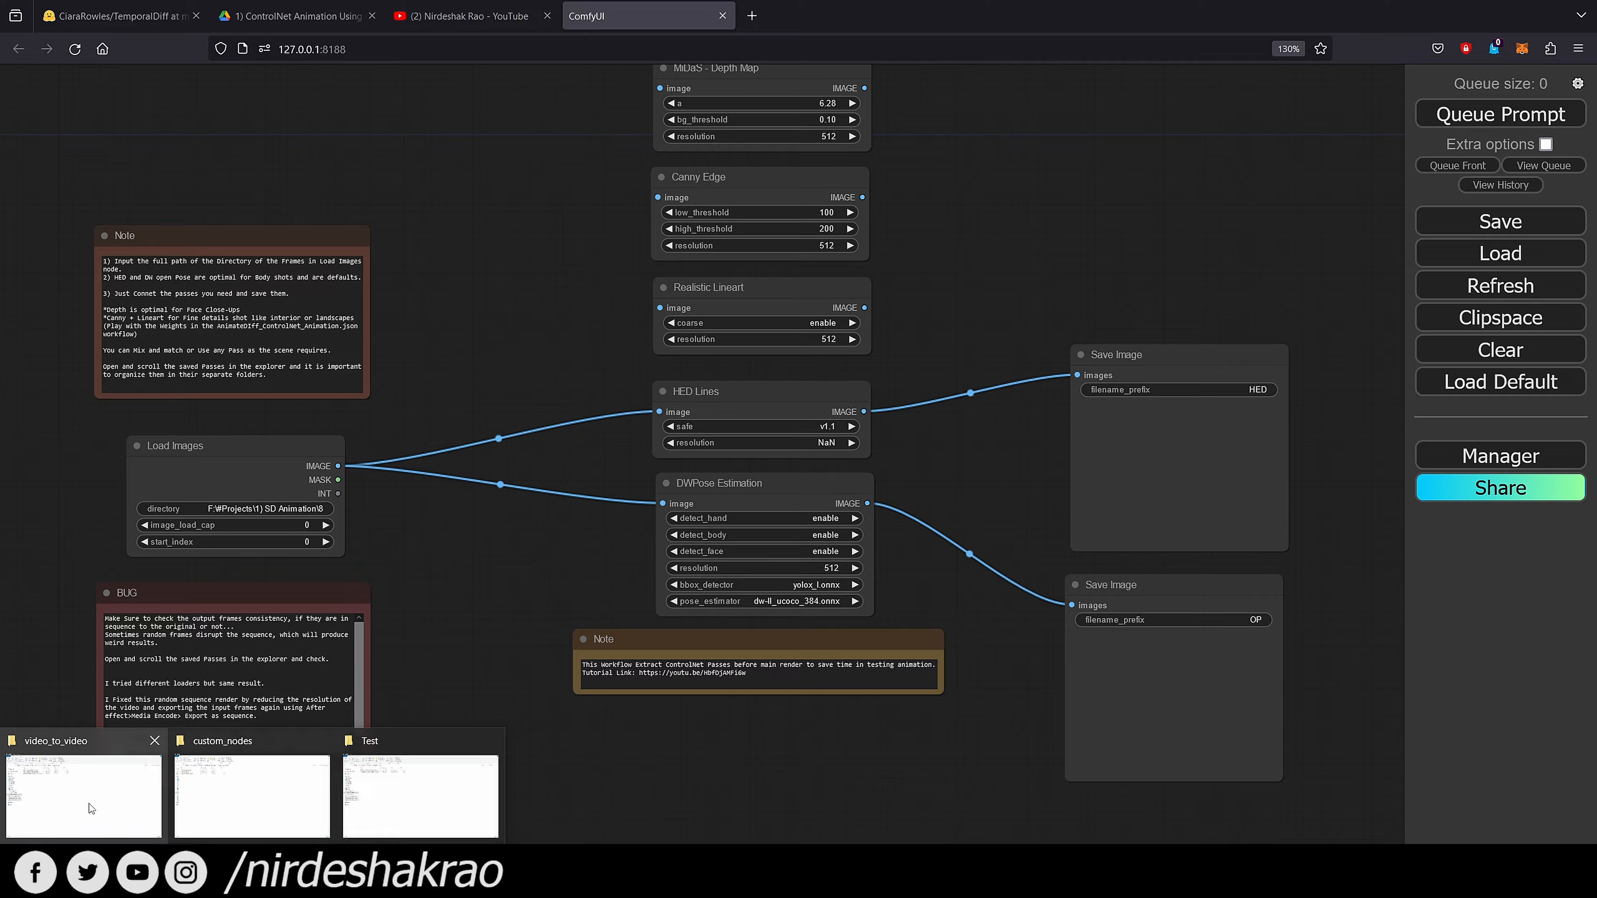
# Load 2) AnimateDIff_ControlNet_Animation.json from the video_to_video folder into ComfyUI and dismiss the missing-node warning
pyautogui.click(113, 739)
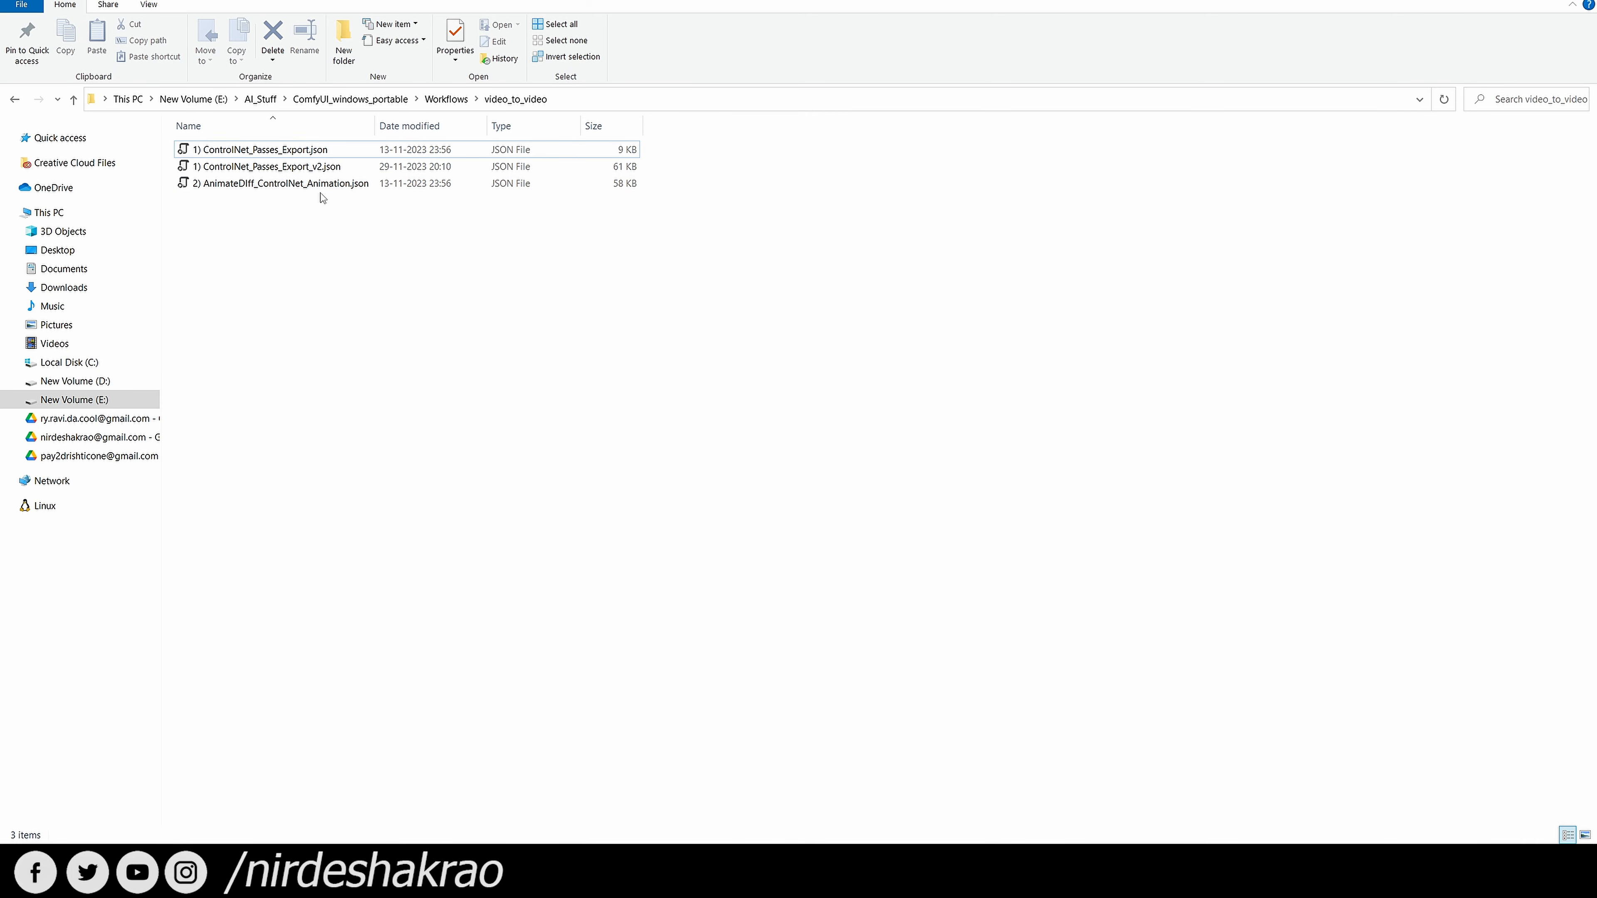
pyautogui.moveTo(336, 187); pyautogui.dragTo(514, 738)
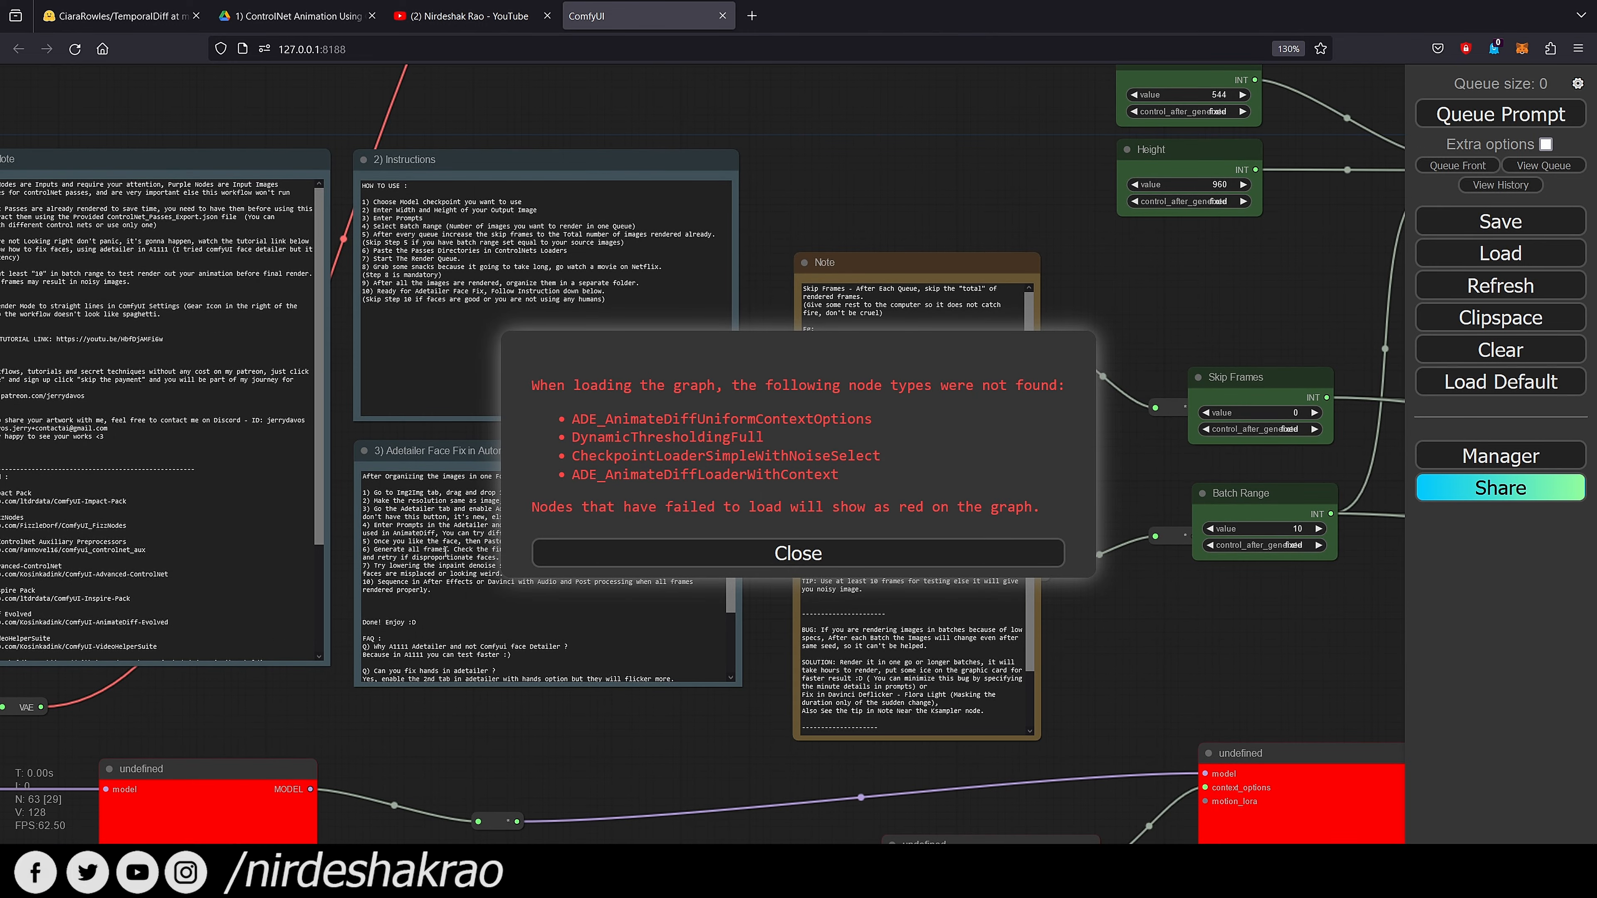
pyautogui.click(723, 553)
# Examine the loaded animation workflow for red nodes whose extensions are missing
pyautogui.scroll(-4, 711, 698)
pyautogui.moveTo(703, 701); pyautogui.dragTo(699, 442)
pyautogui.scroll(-5, 698, 441)
pyautogui.moveTo(768, 571); pyautogui.dragTo(496, 493)
pyautogui.moveTo(1115, 684); pyautogui.dragTo(686, 741)
pyautogui.moveTo(554, 737); pyautogui.dragTo(986, 753)
pyautogui.moveTo(507, 638); pyautogui.dragTo(885, 797)
pyautogui.scroll(3, 553, 588)
pyautogui.scroll(3, 745, 738)
pyautogui.scroll(-2, 886, 797)
pyautogui.moveTo(537, 634); pyautogui.dragTo(342, 570)
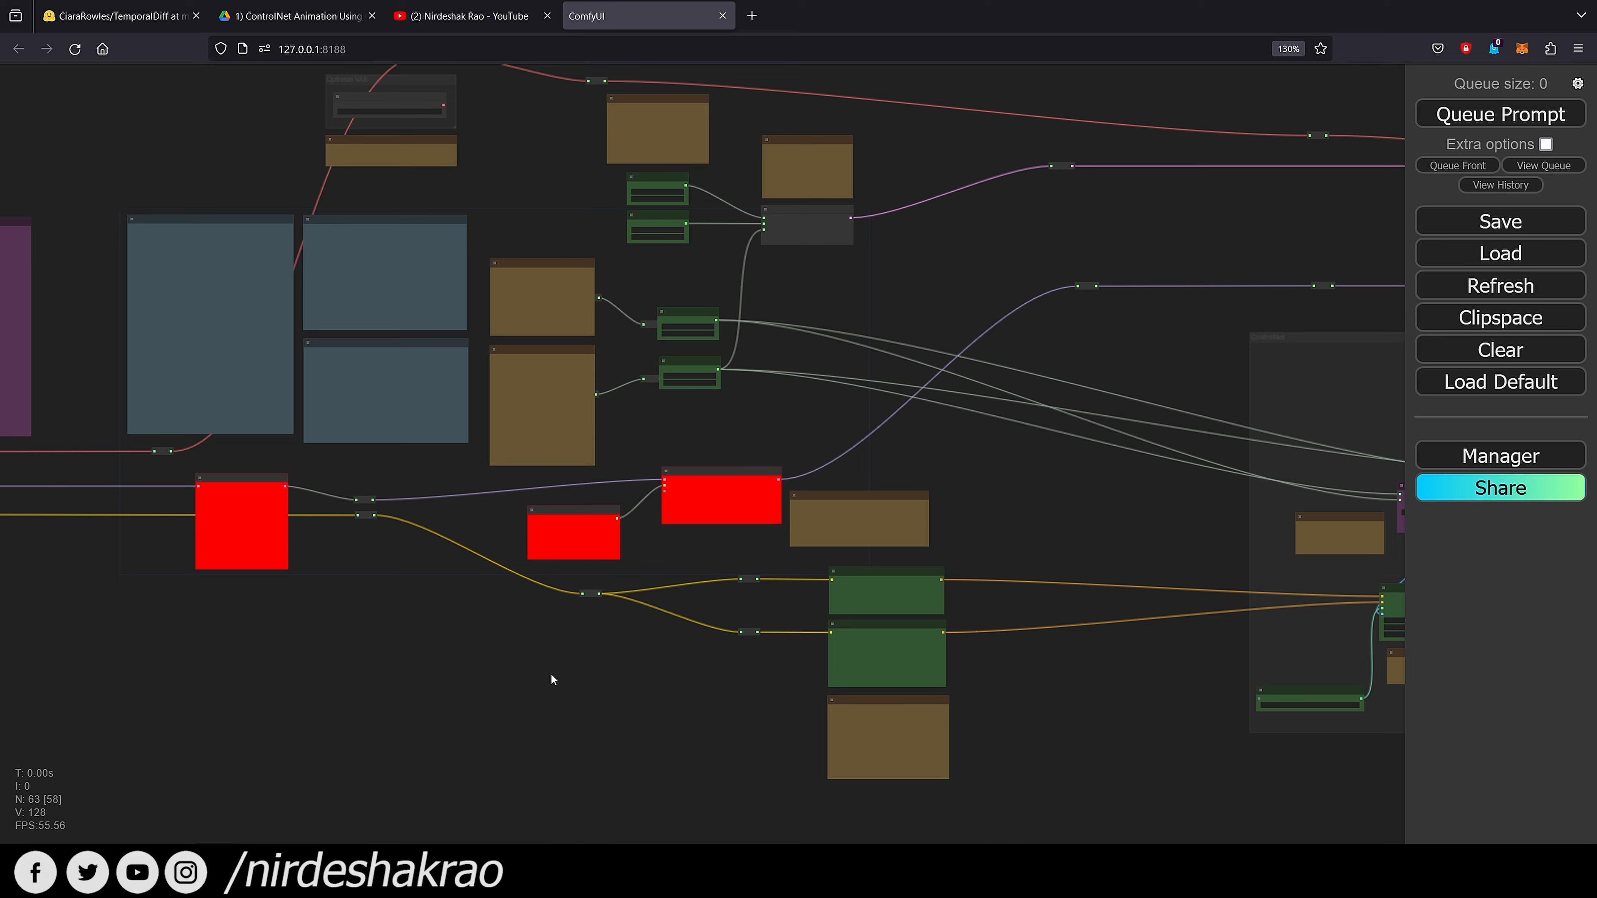
pyautogui.moveTo(454, 594); pyautogui.dragTo(566, 583)
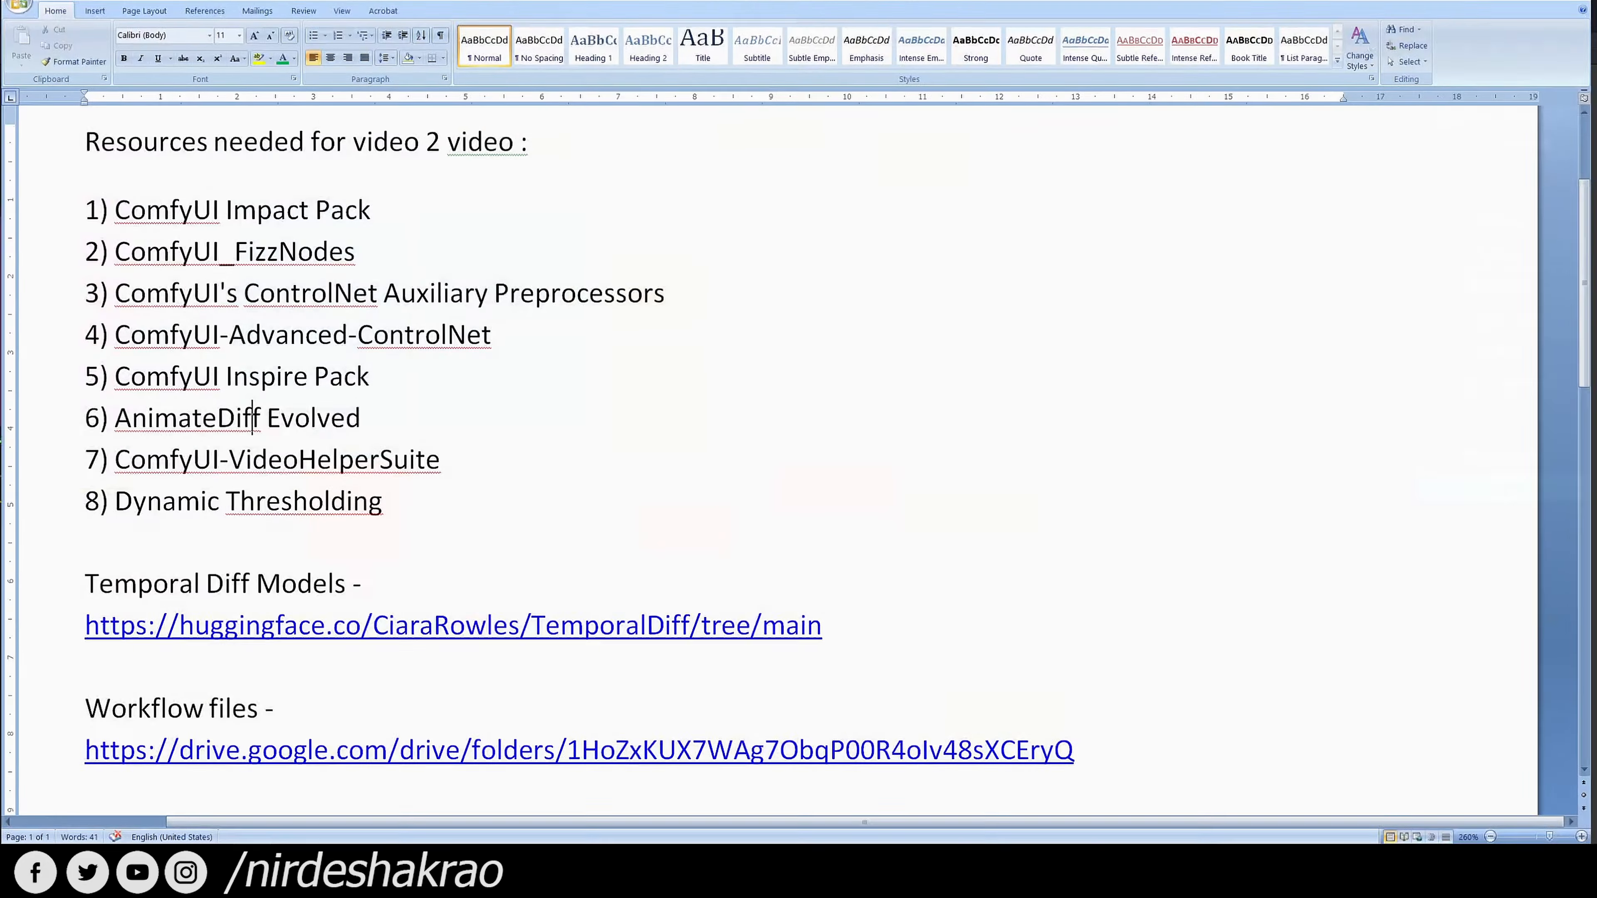
# Find ComfyUI Inspire Pack in the Word resource list, then search ComfyUI's custom node installer for "inspire"
pyautogui.moveTo(234, 376); pyautogui.dragTo(303, 377)
pyautogui.press('End')
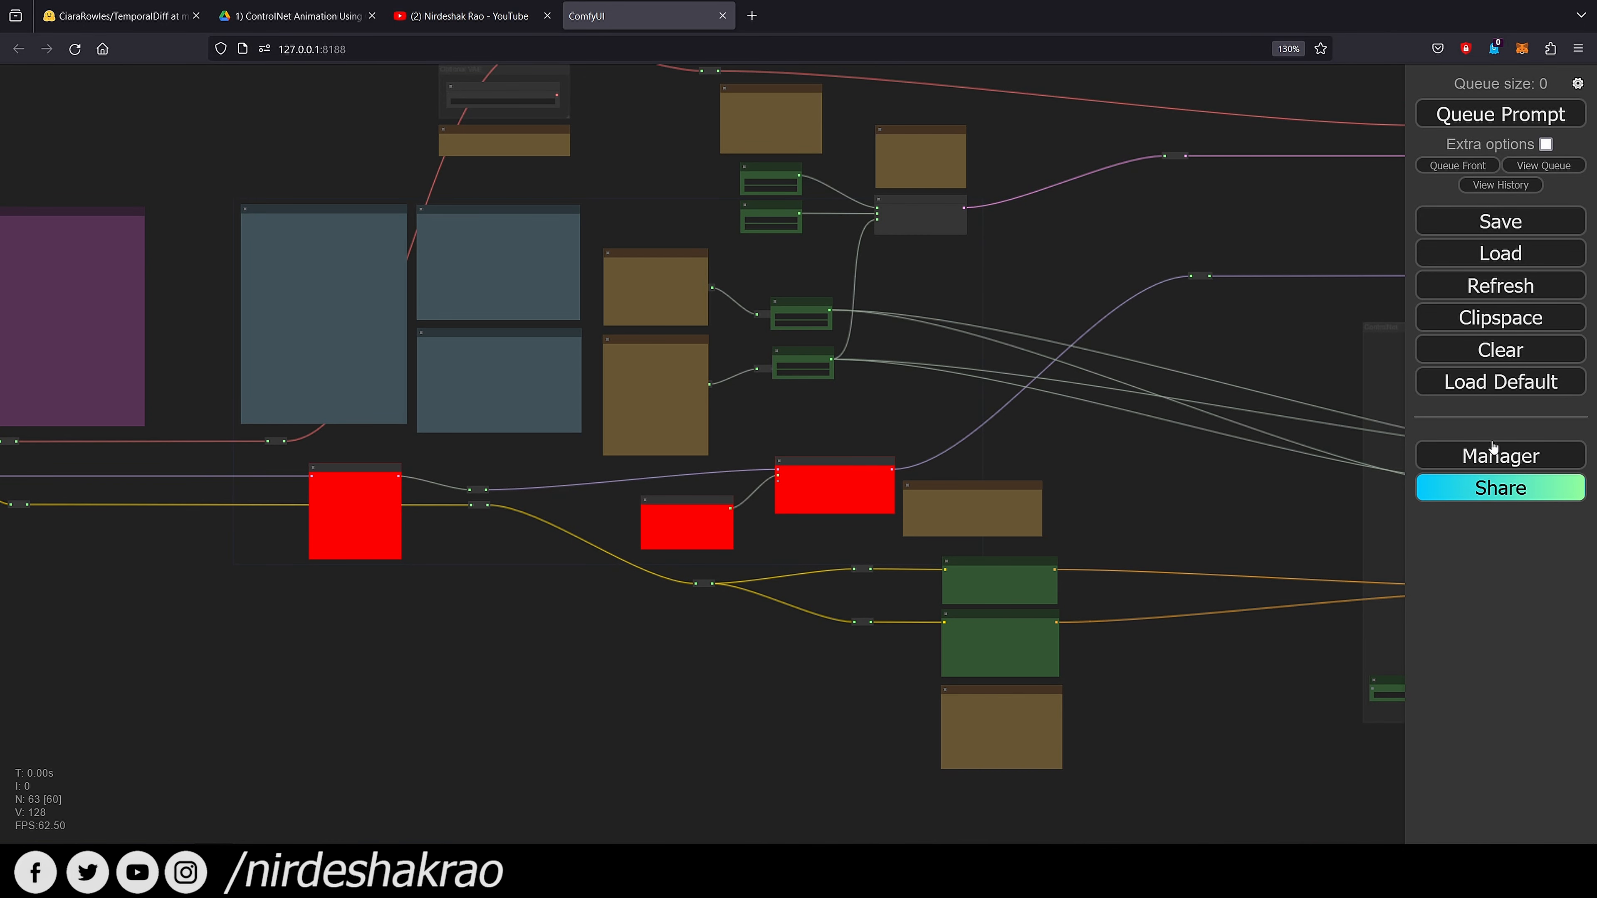
pyautogui.click(1493, 451)
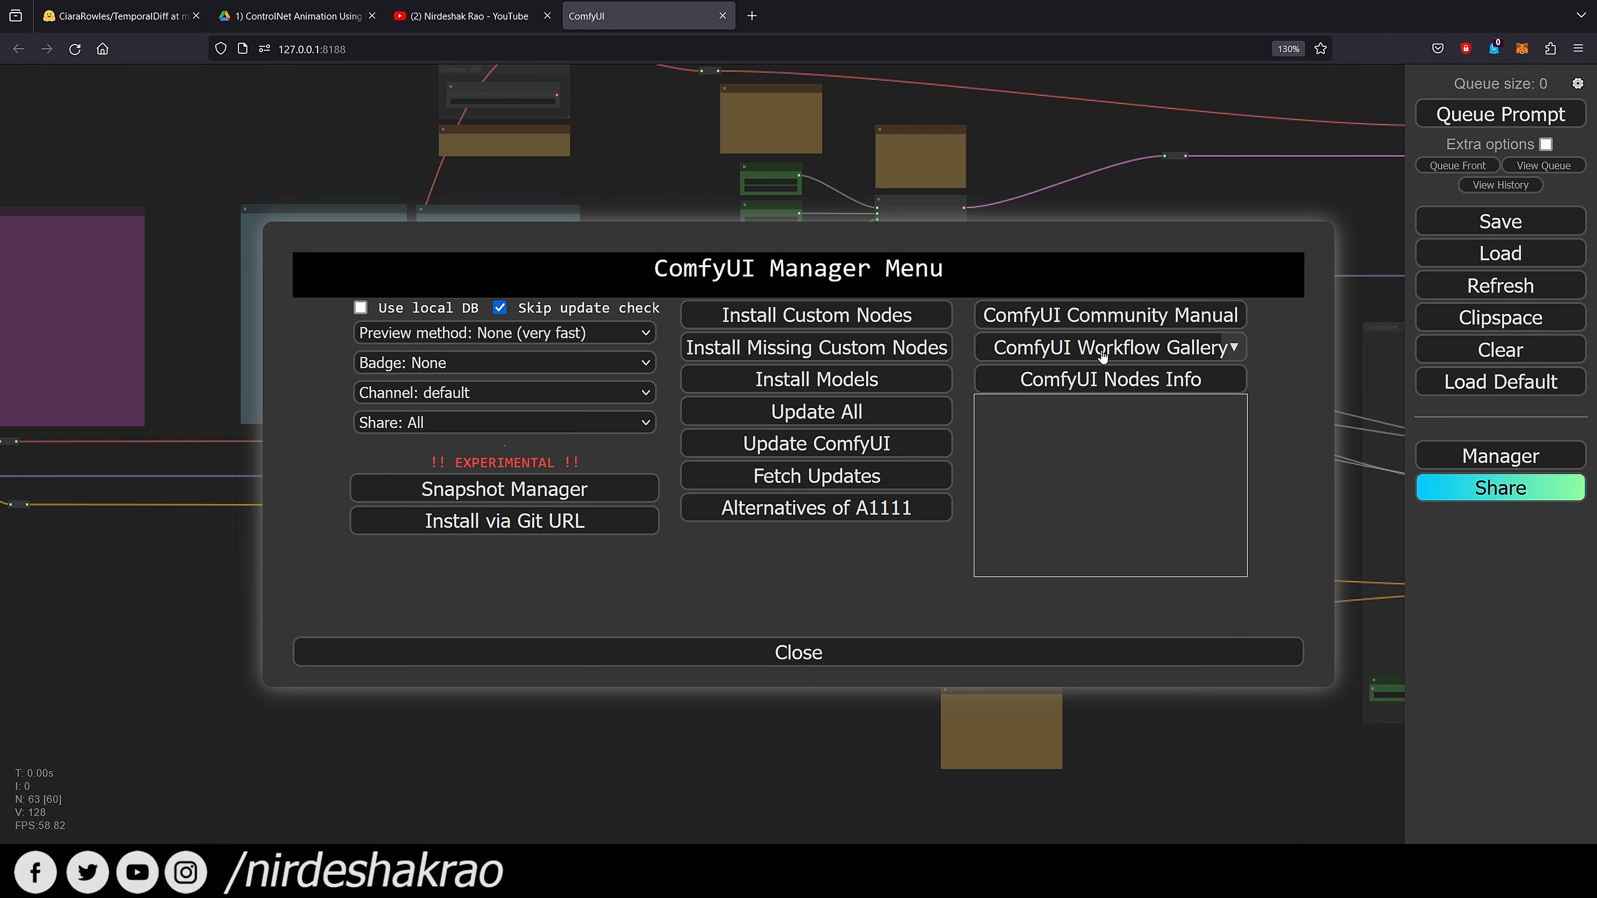
pyautogui.click(858, 317)
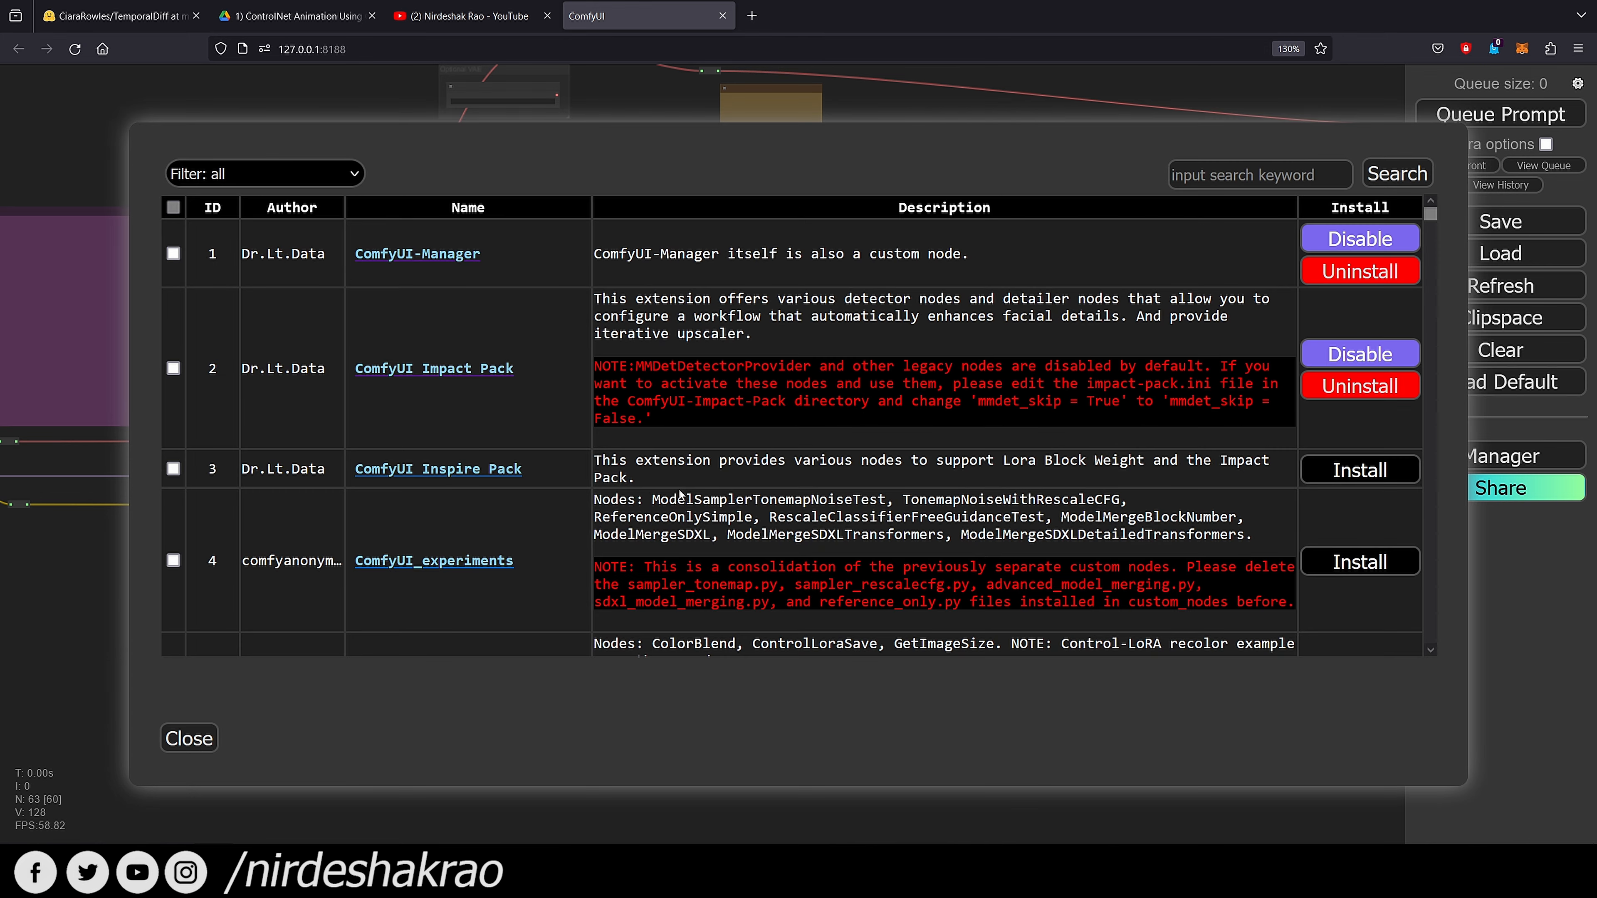
pyautogui.click(1251, 177)
pyautogui.write('inspire')
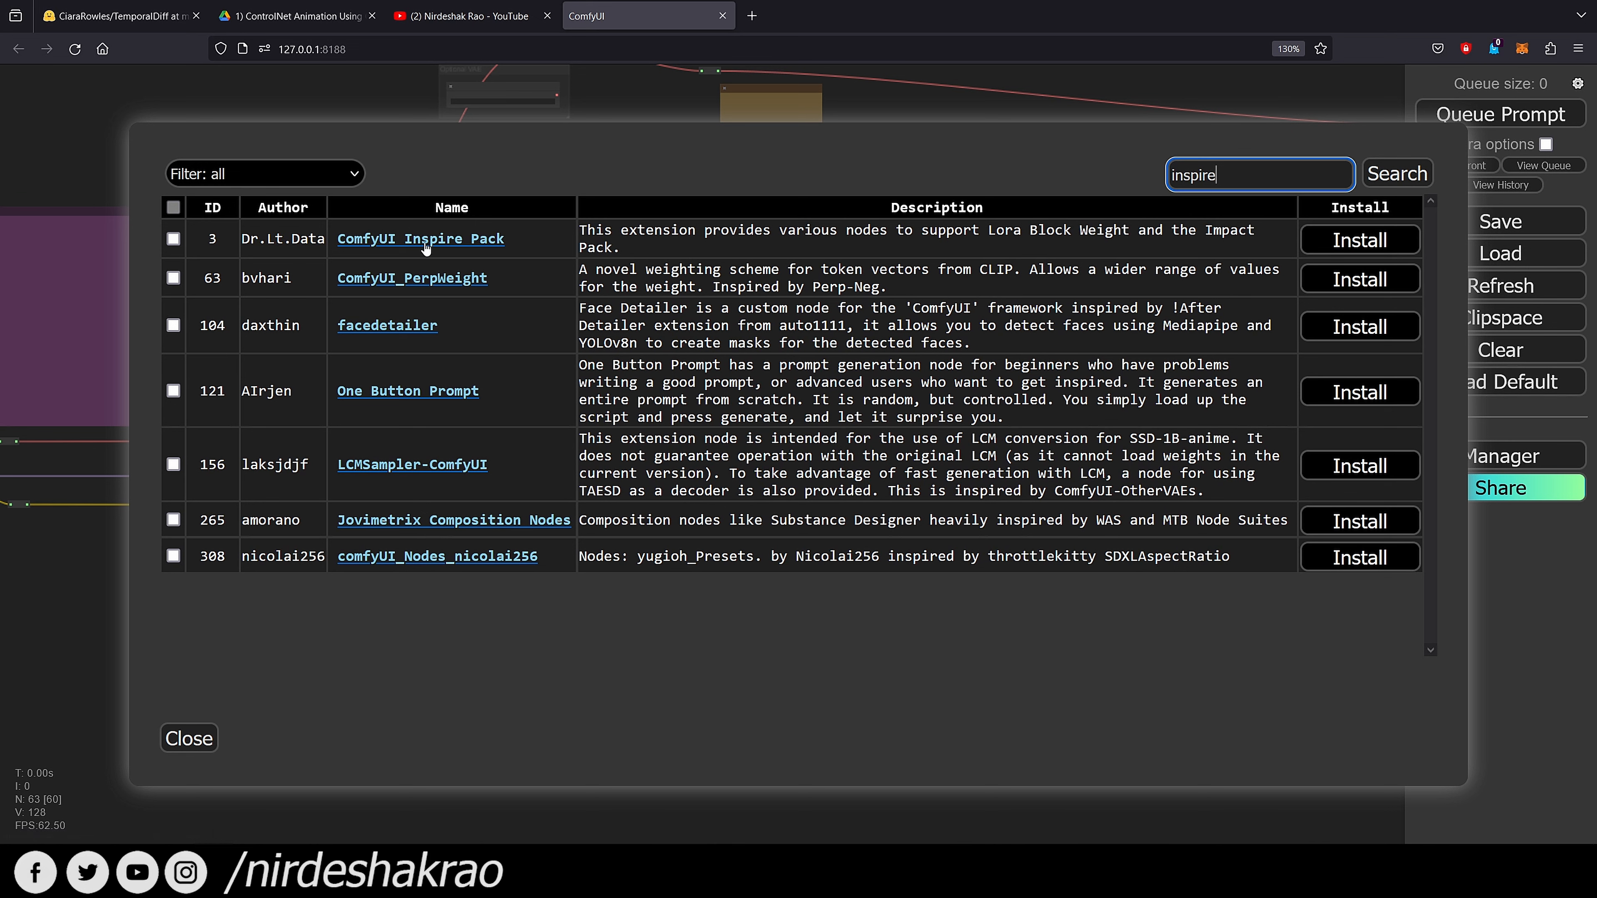
# Install ComfyUI Inspire Pack and restart the ComfyUI server
pyautogui.click(1376, 246)
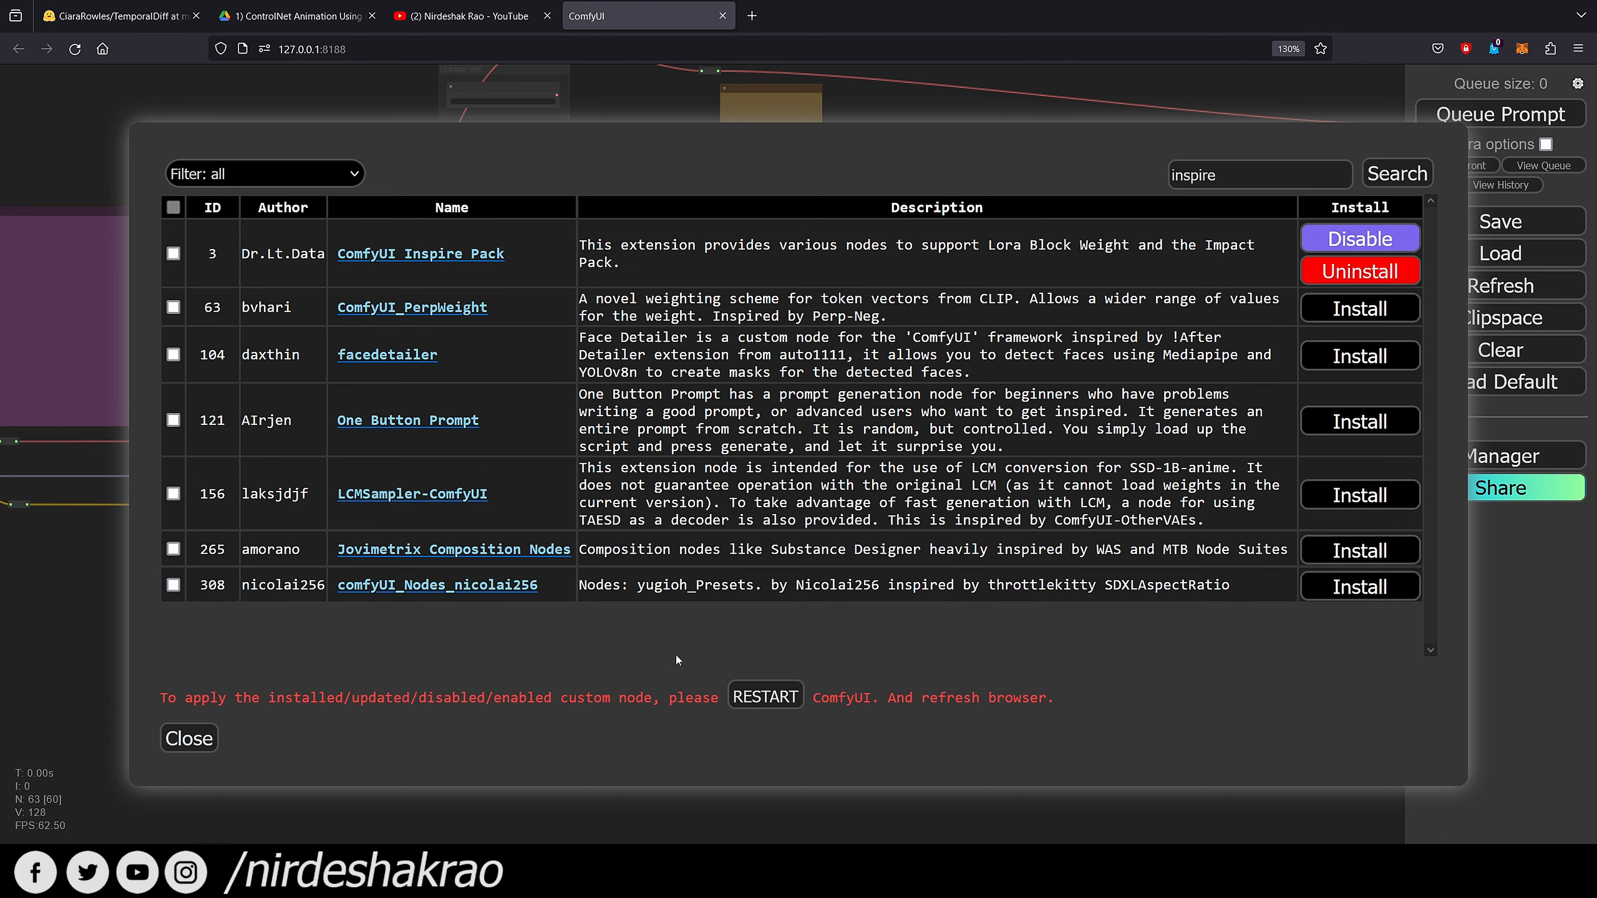
pyautogui.click(760, 698)
pyautogui.click(867, 483)
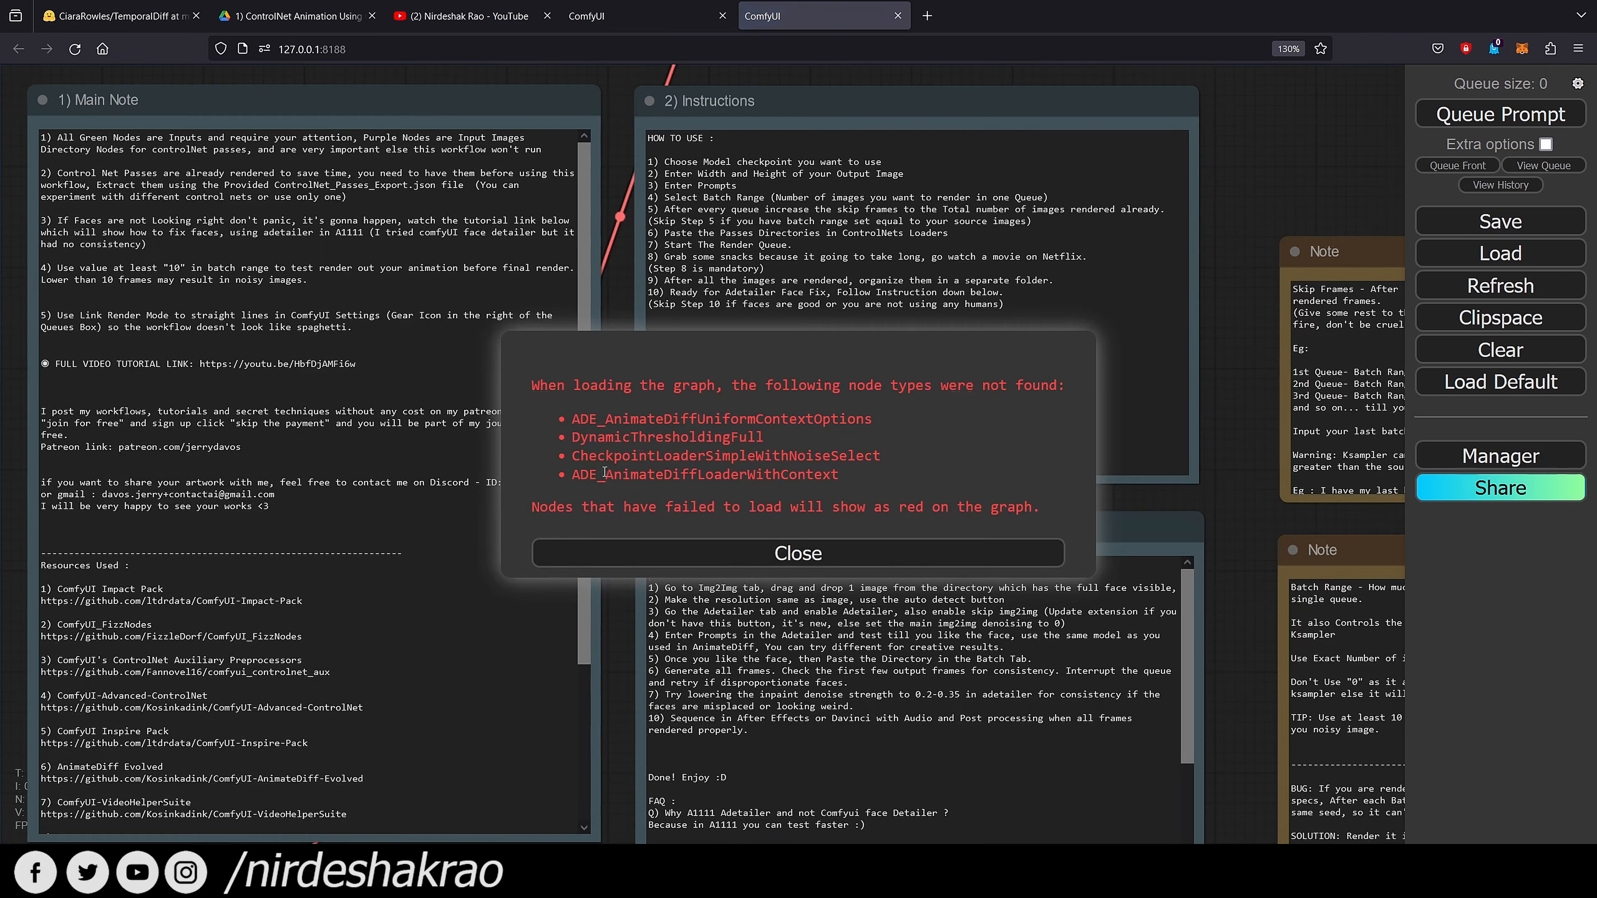
# Dismiss the missing-node warning and close the duplicate ComfyUI browser tab, then check the workflow's red nodes
pyautogui.click(811, 553)
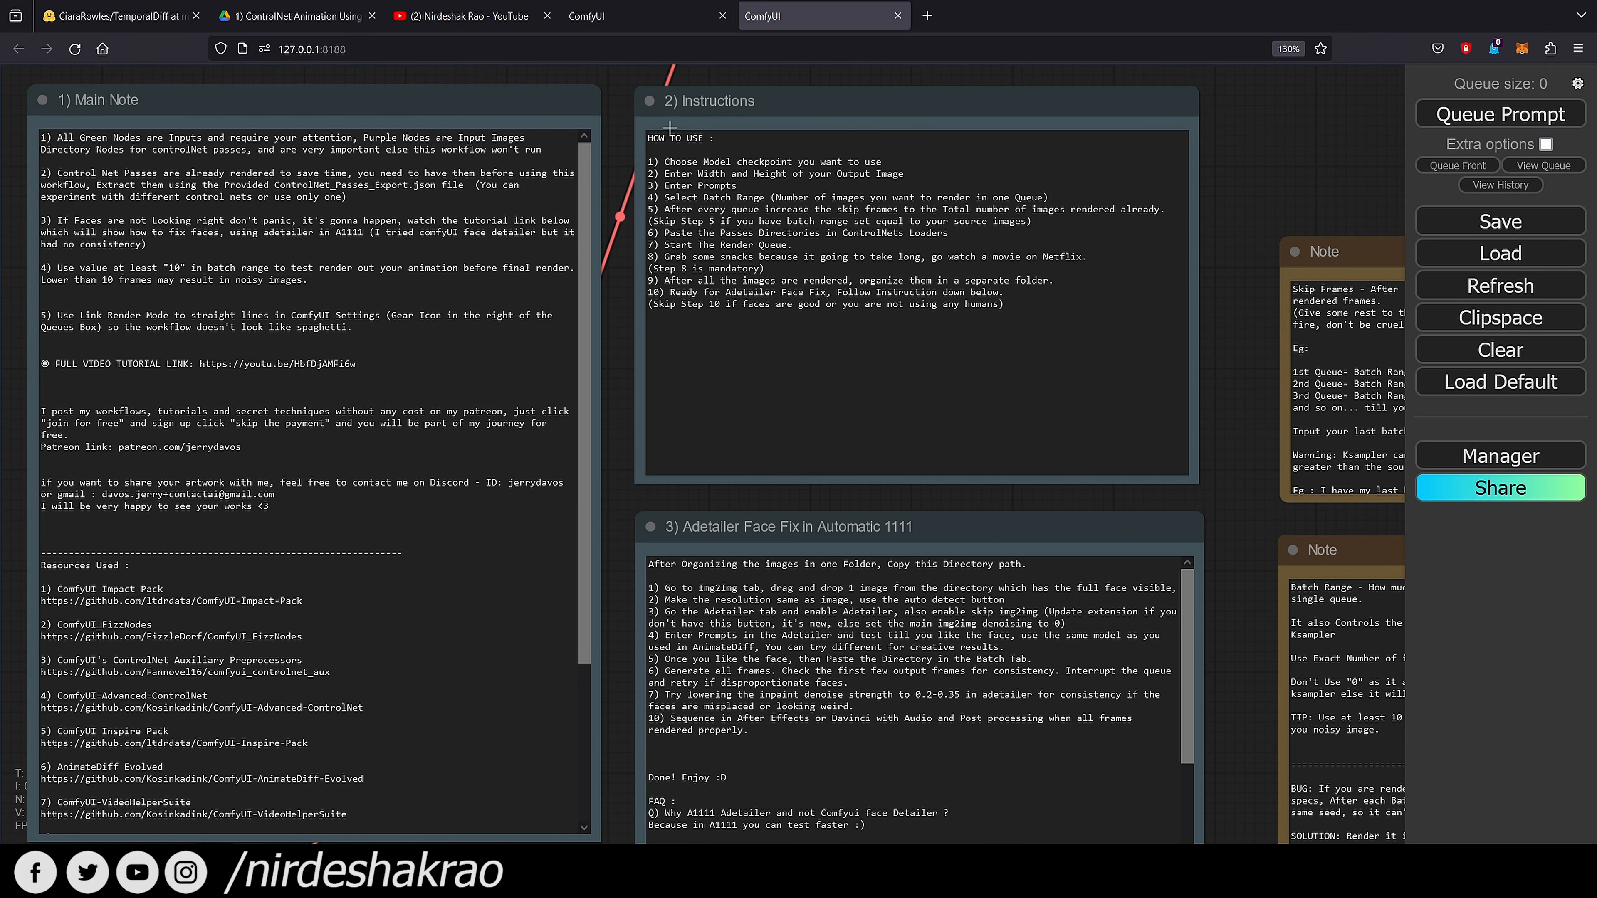
pyautogui.middleClick(582, 6)
pyautogui.scroll(-12, 1235, 377)
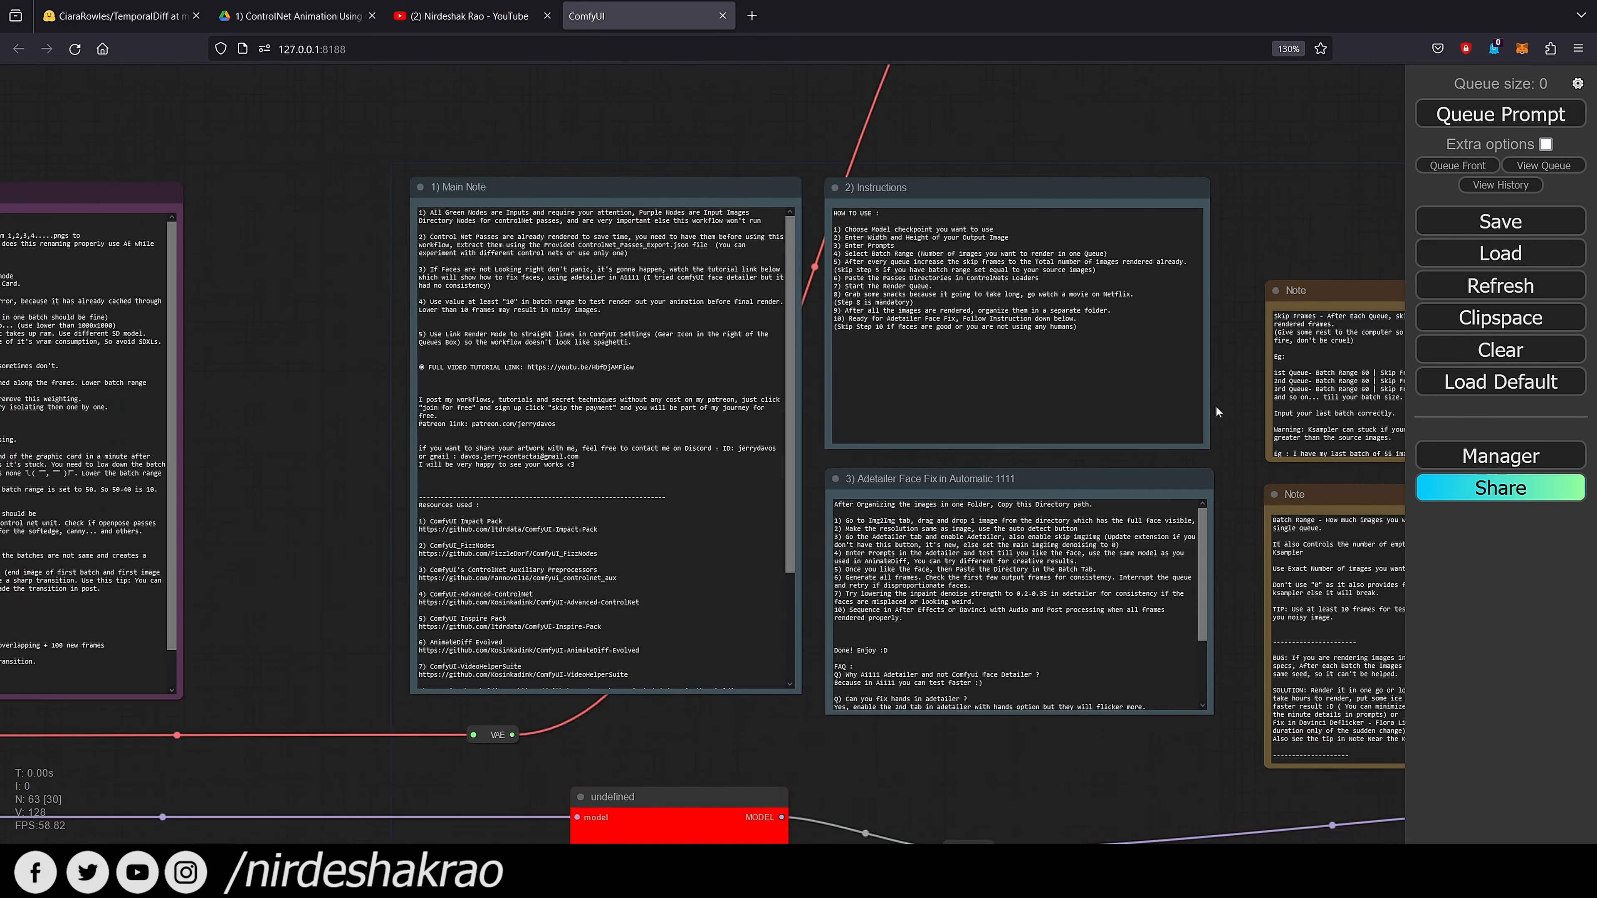
pyautogui.moveTo(1007, 693); pyautogui.dragTo(745, 416)
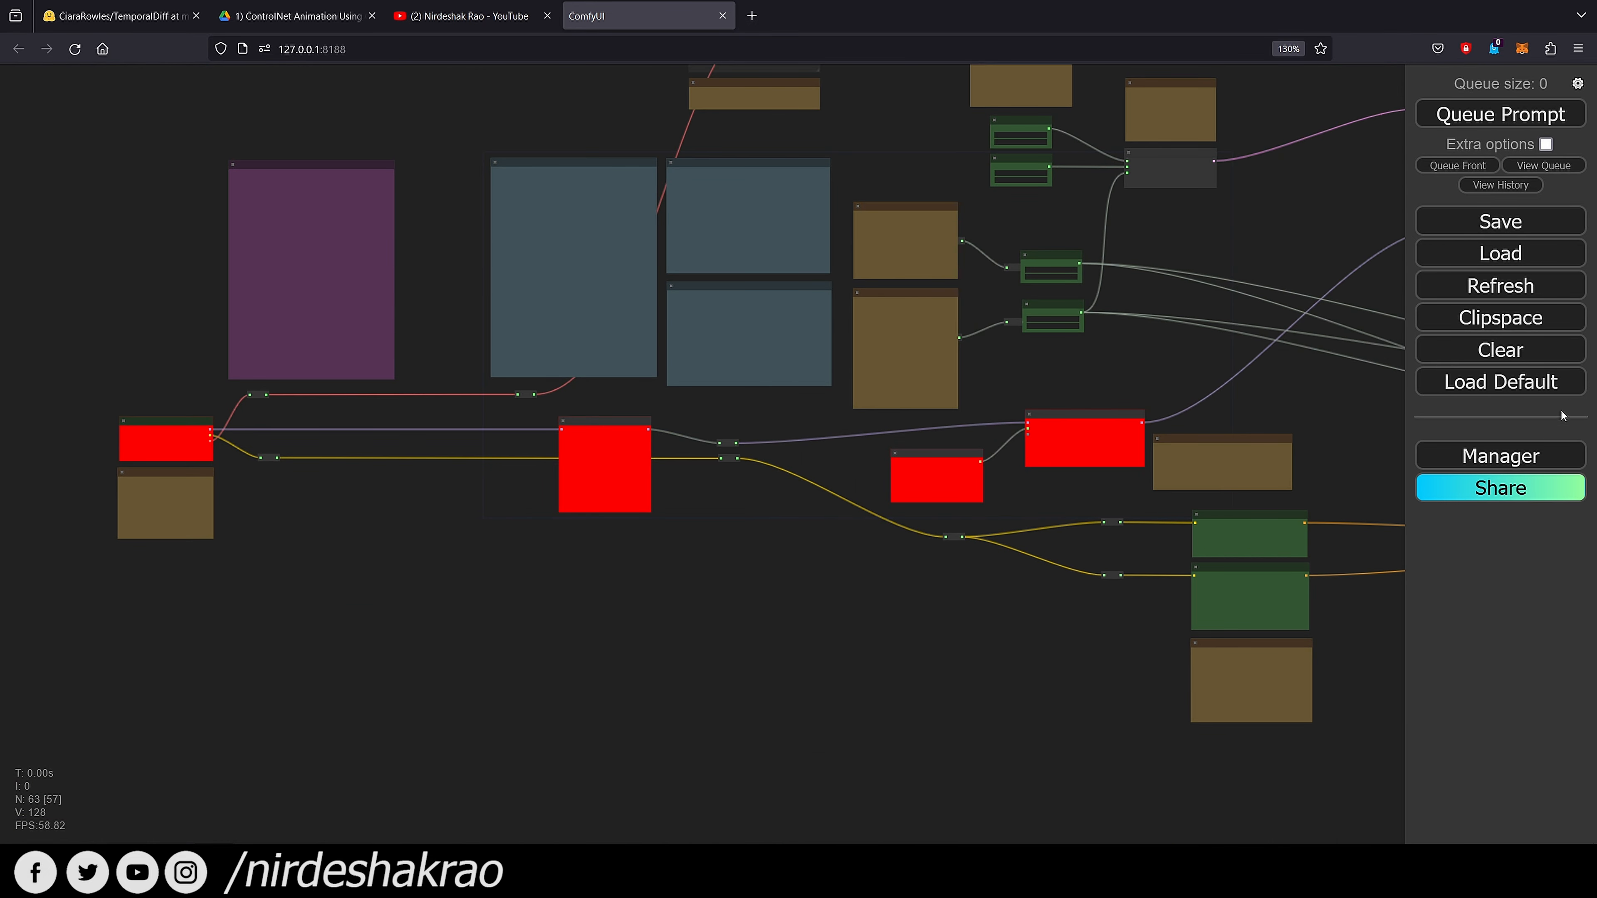
# Open ComfyUI Manager and look up AnimateDiff Evolved in the Word resource list
pyautogui.click(1522, 457)
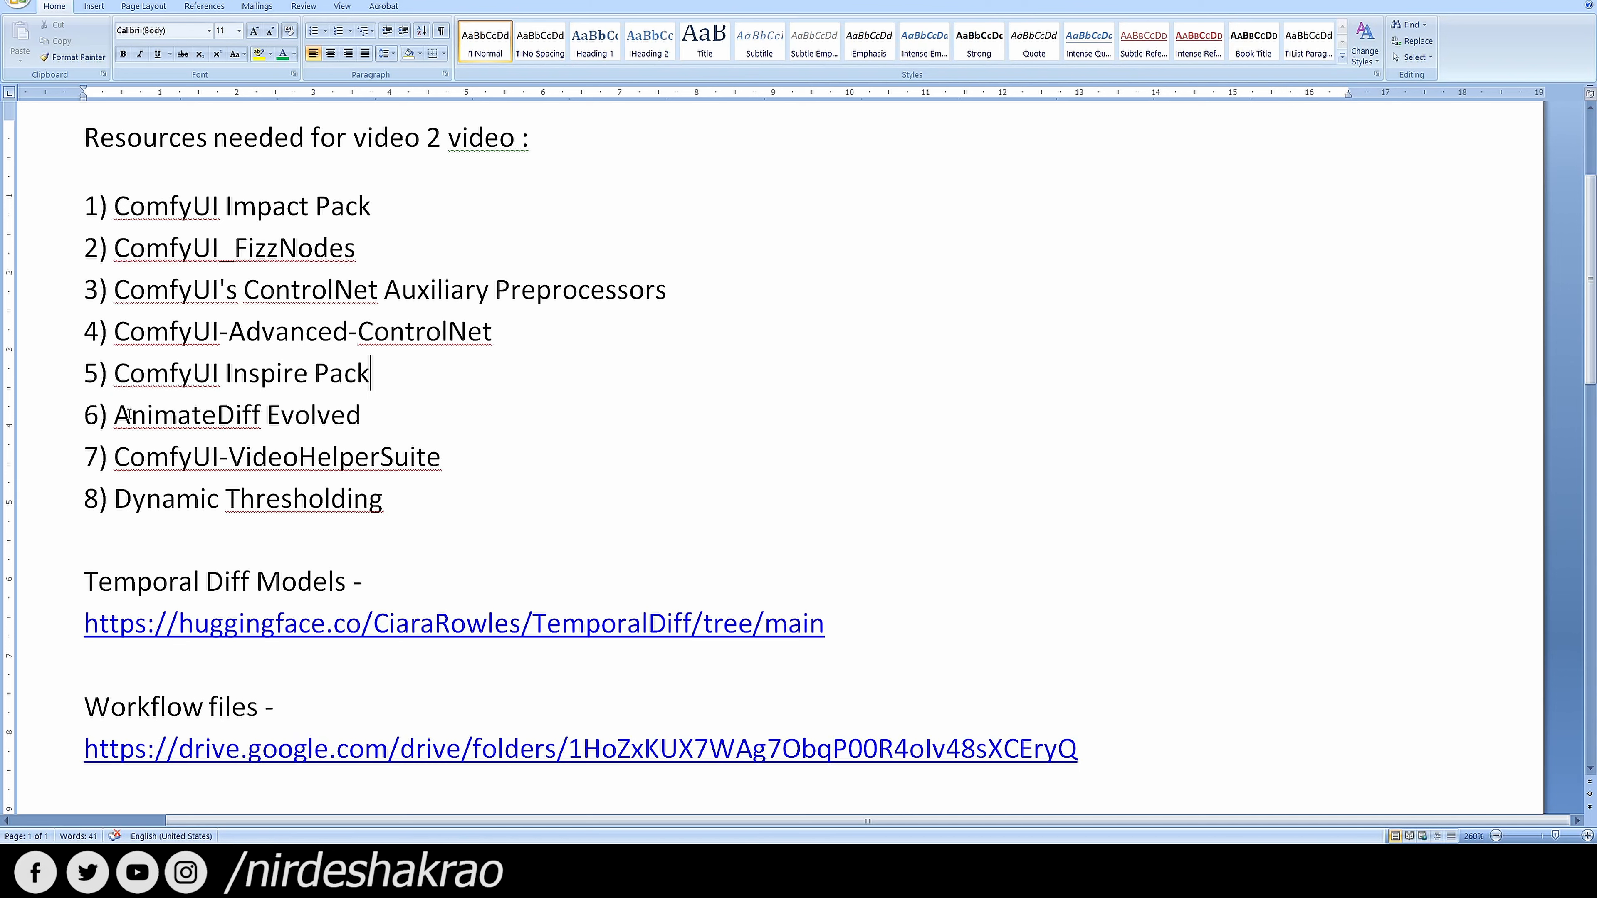
pyautogui.moveTo(115, 417); pyautogui.dragTo(353, 429)
pyautogui.click(353, 427)
pyautogui.moveTo(365, 416); pyautogui.dragTo(161, 413)
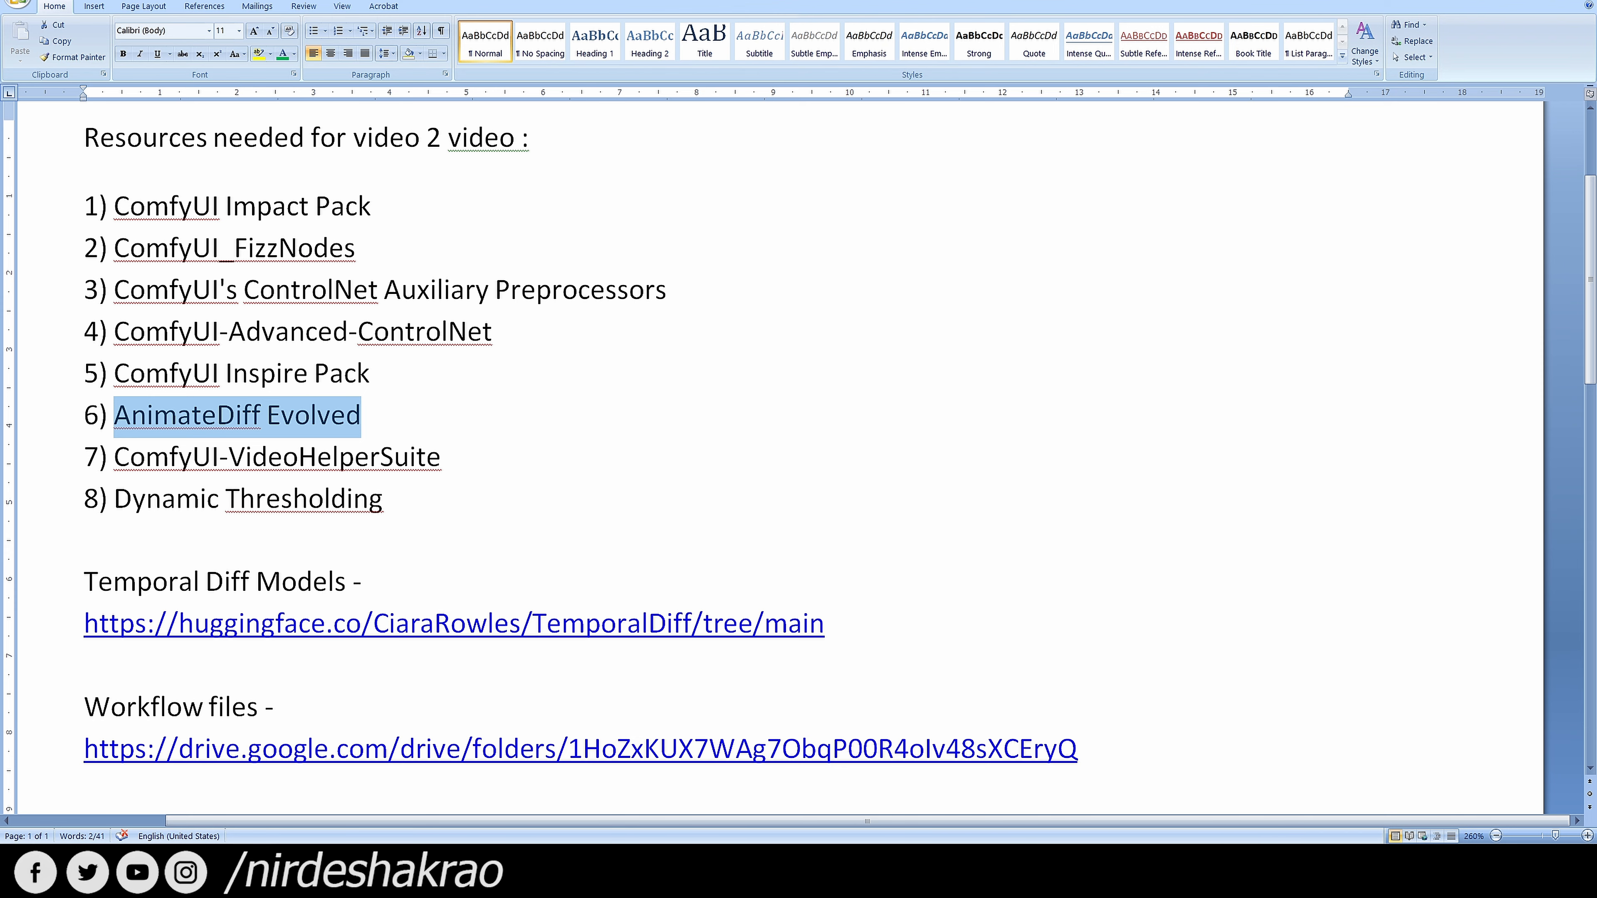
pyautogui.hotkey('alt', 'Tab')
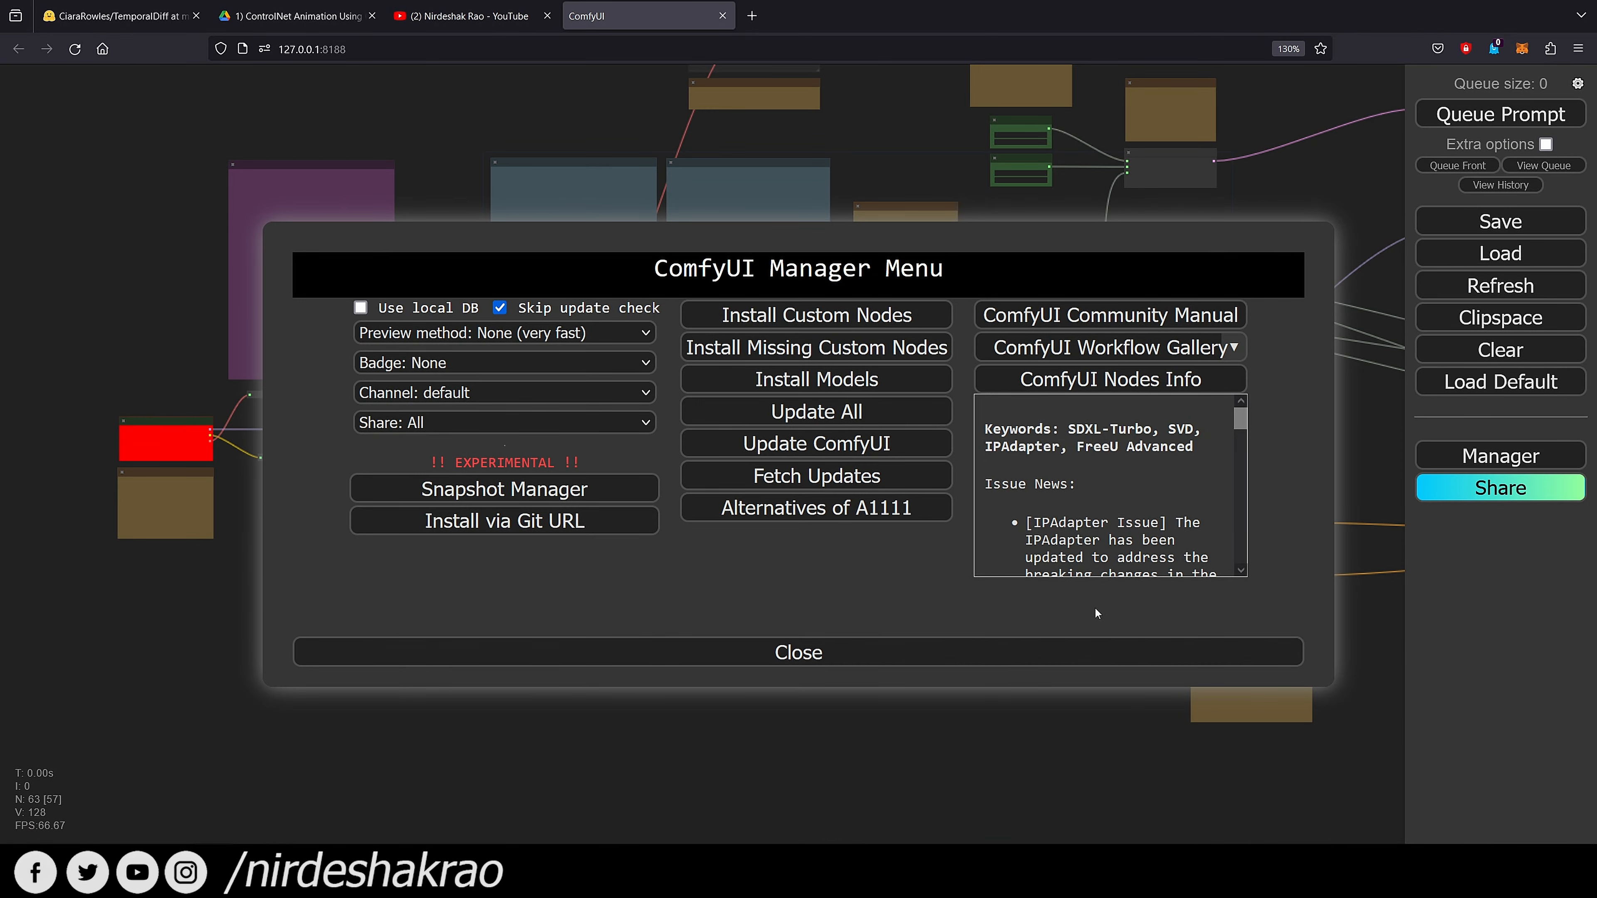
# Search ComfyUI's custom node installer for "animatediff"
pyautogui.click(811, 316)
pyautogui.click(1265, 178)
pyautogui.write('animatedif')
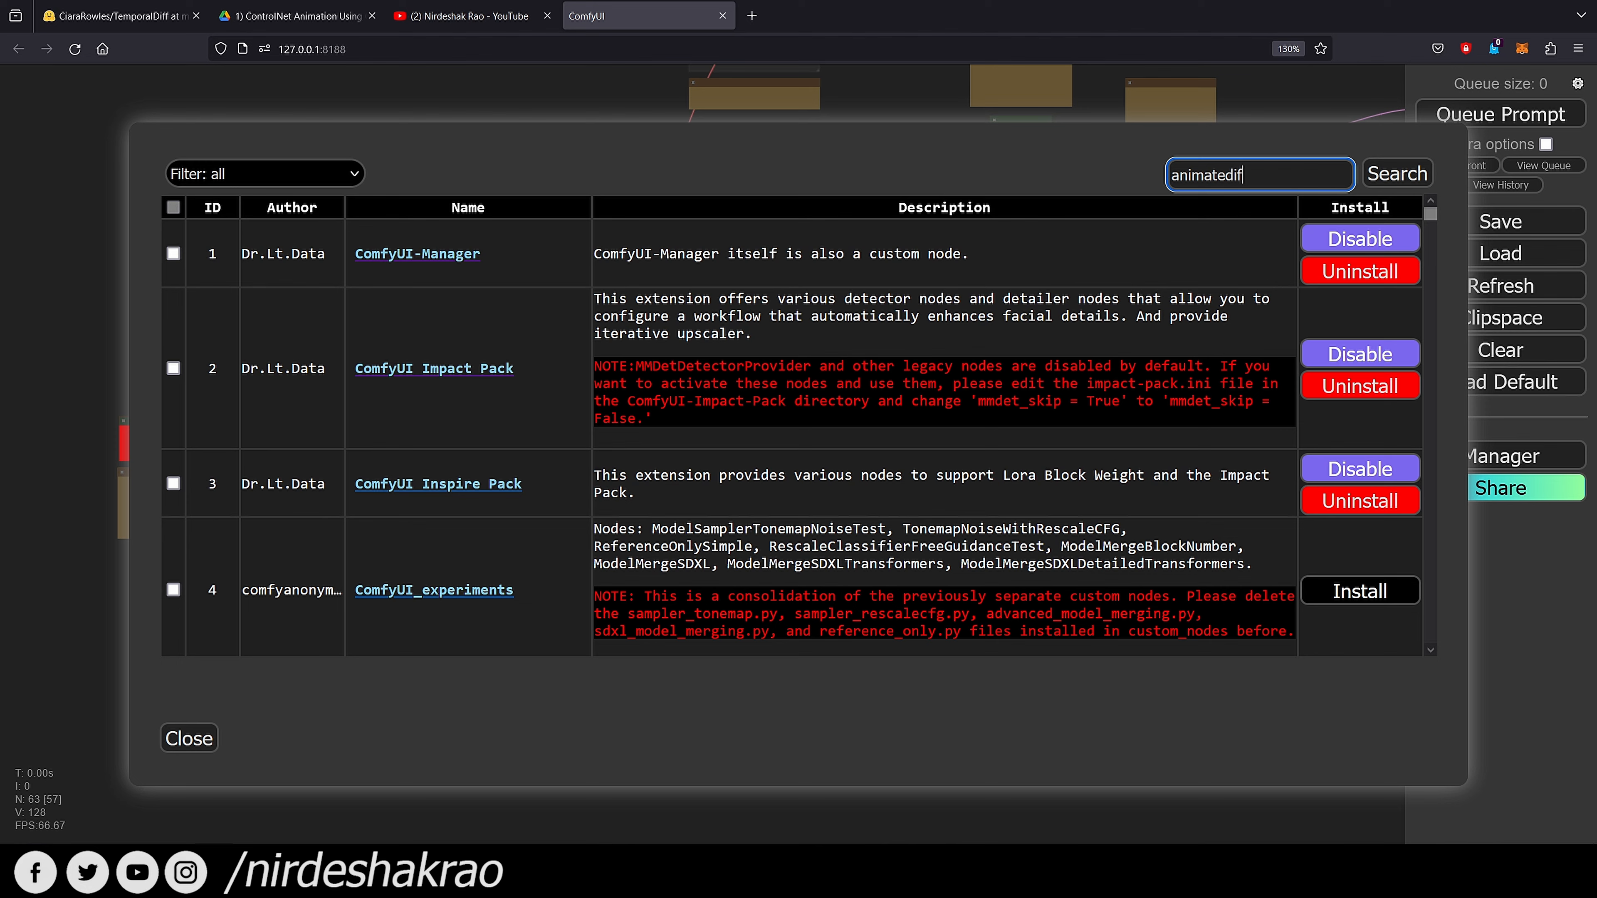
pyautogui.write('f')
pyautogui.press('Return')
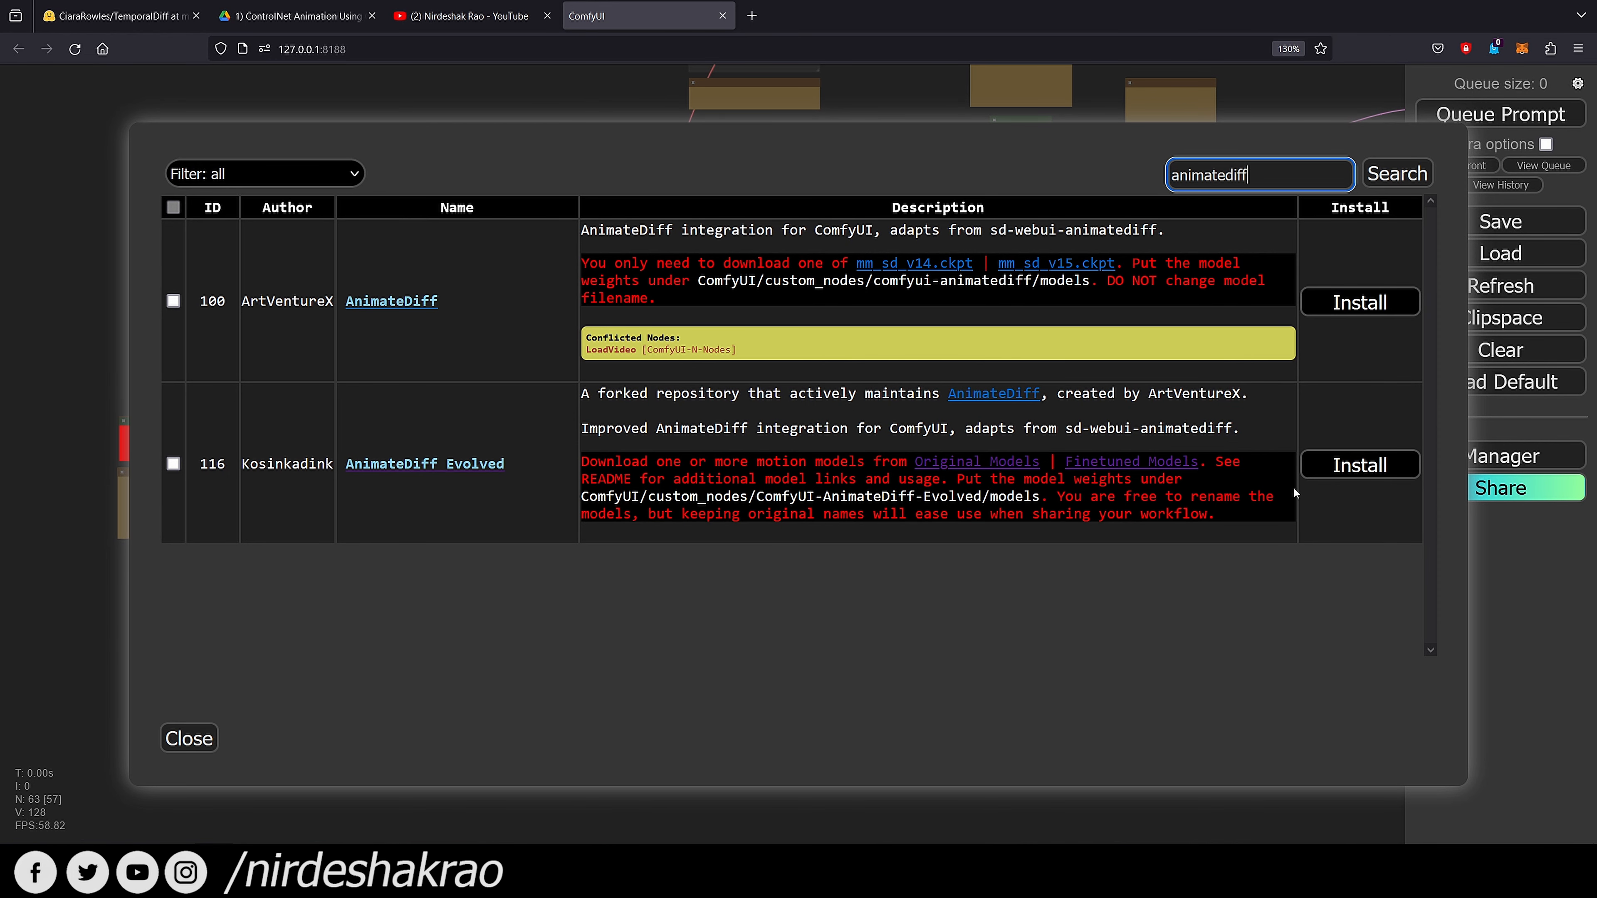
# Install AnimateDiff Evolved and restart the ComfyUI server, dismissing the missing-node warning and keeping only one ComfyUI tab
pyautogui.click(1361, 473)
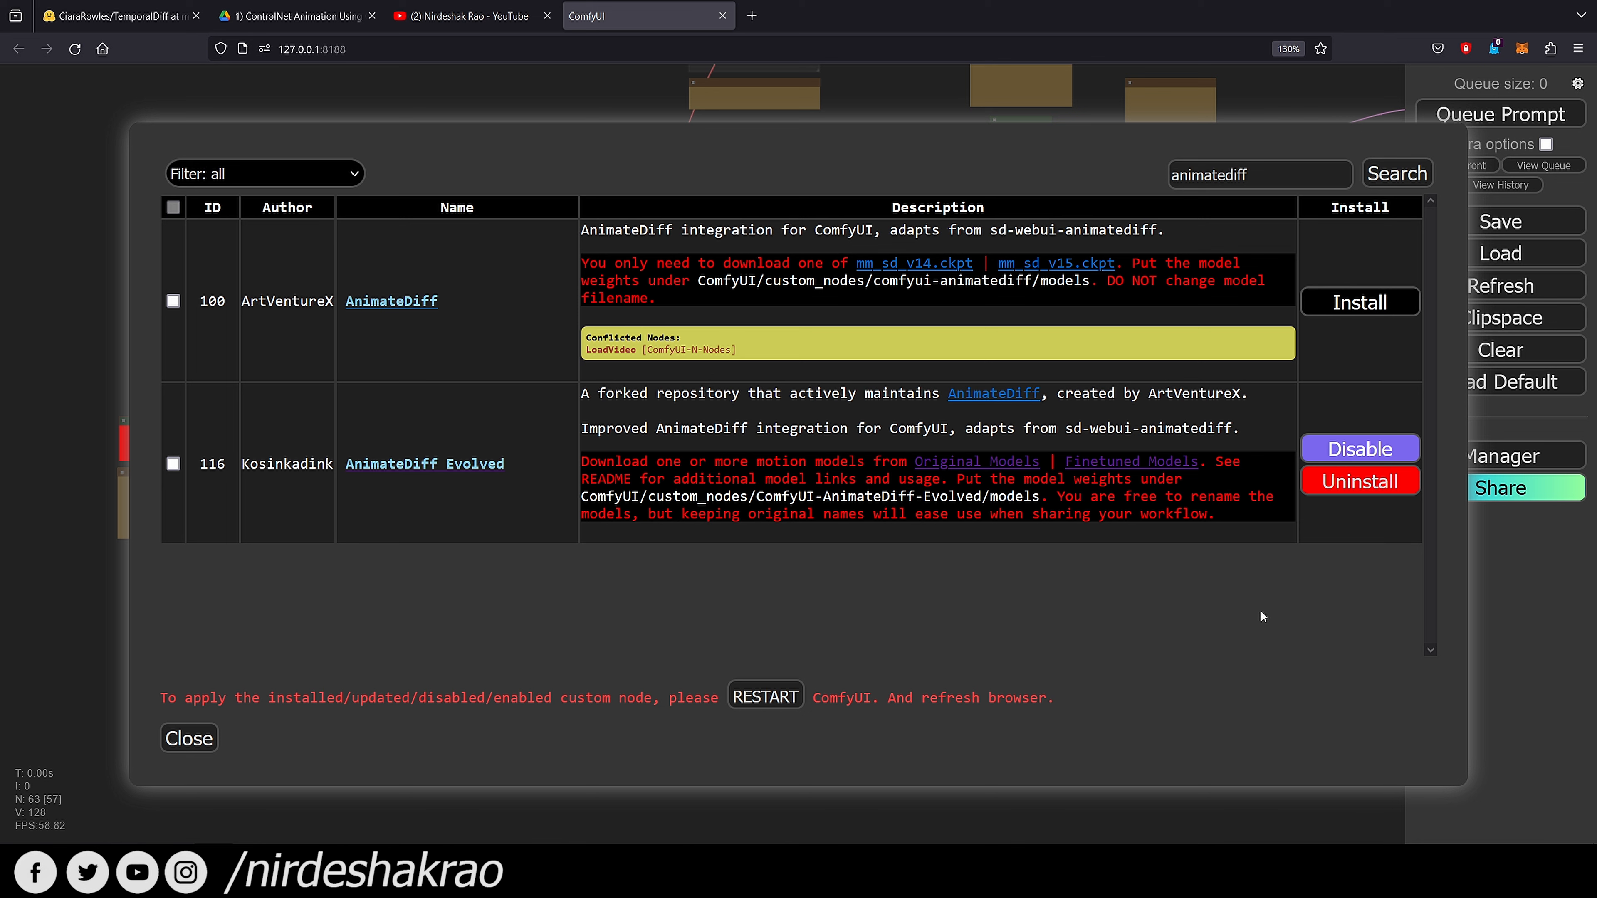
pyautogui.click(173, 464)
pyautogui.click(173, 464)
pyautogui.click(764, 691)
pyautogui.click(873, 481)
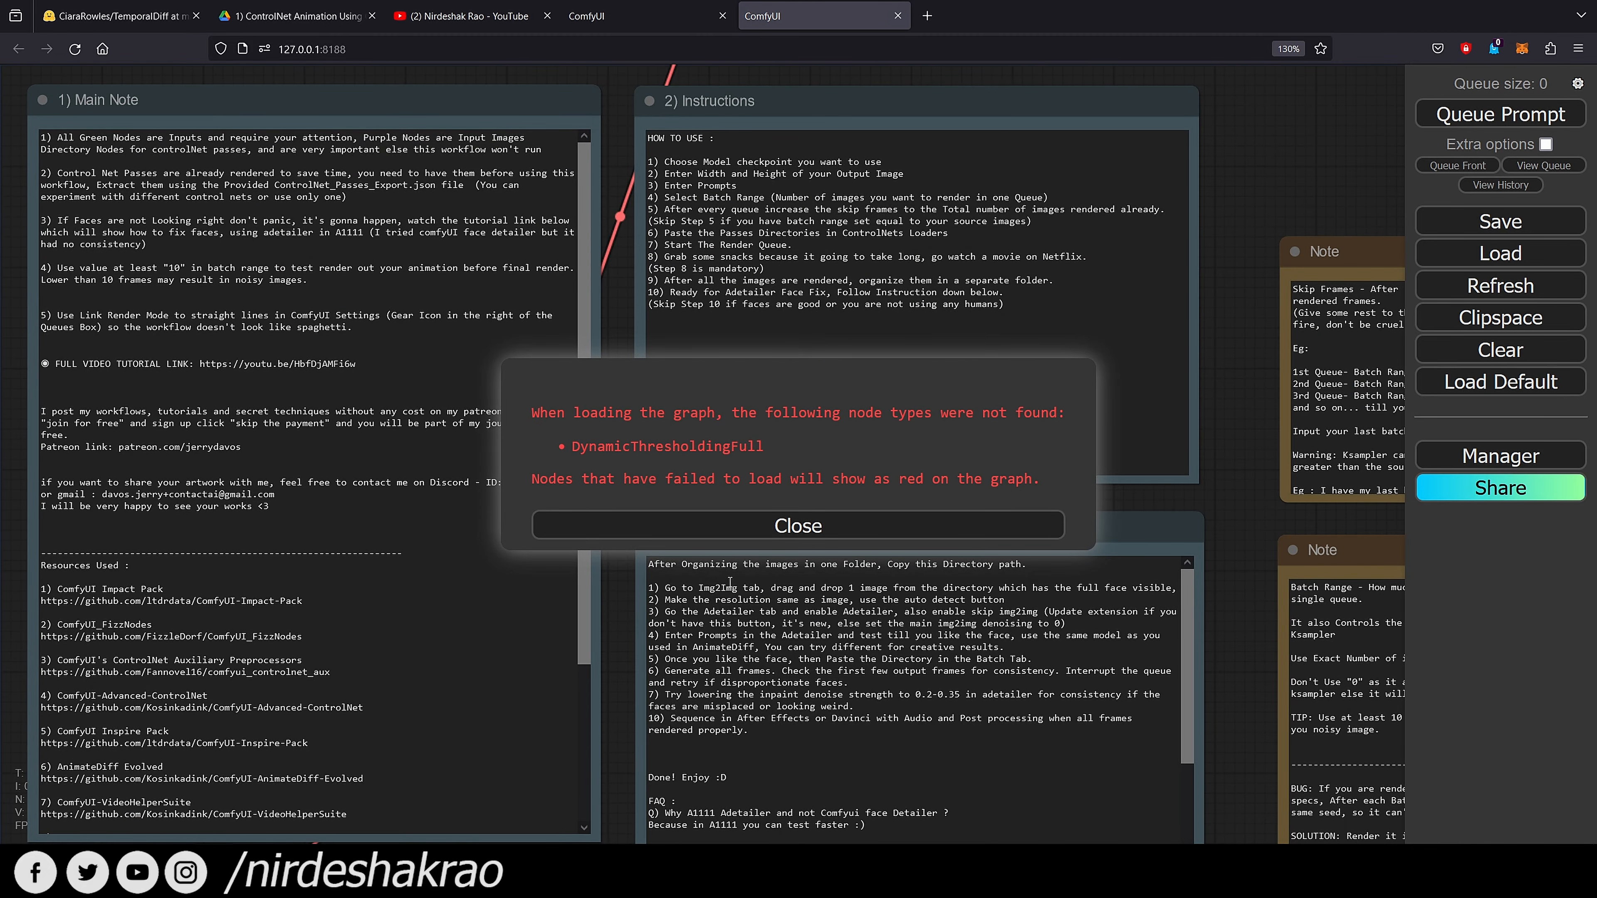
pyautogui.click(796, 527)
pyautogui.hotkey('ctrl', 'w')
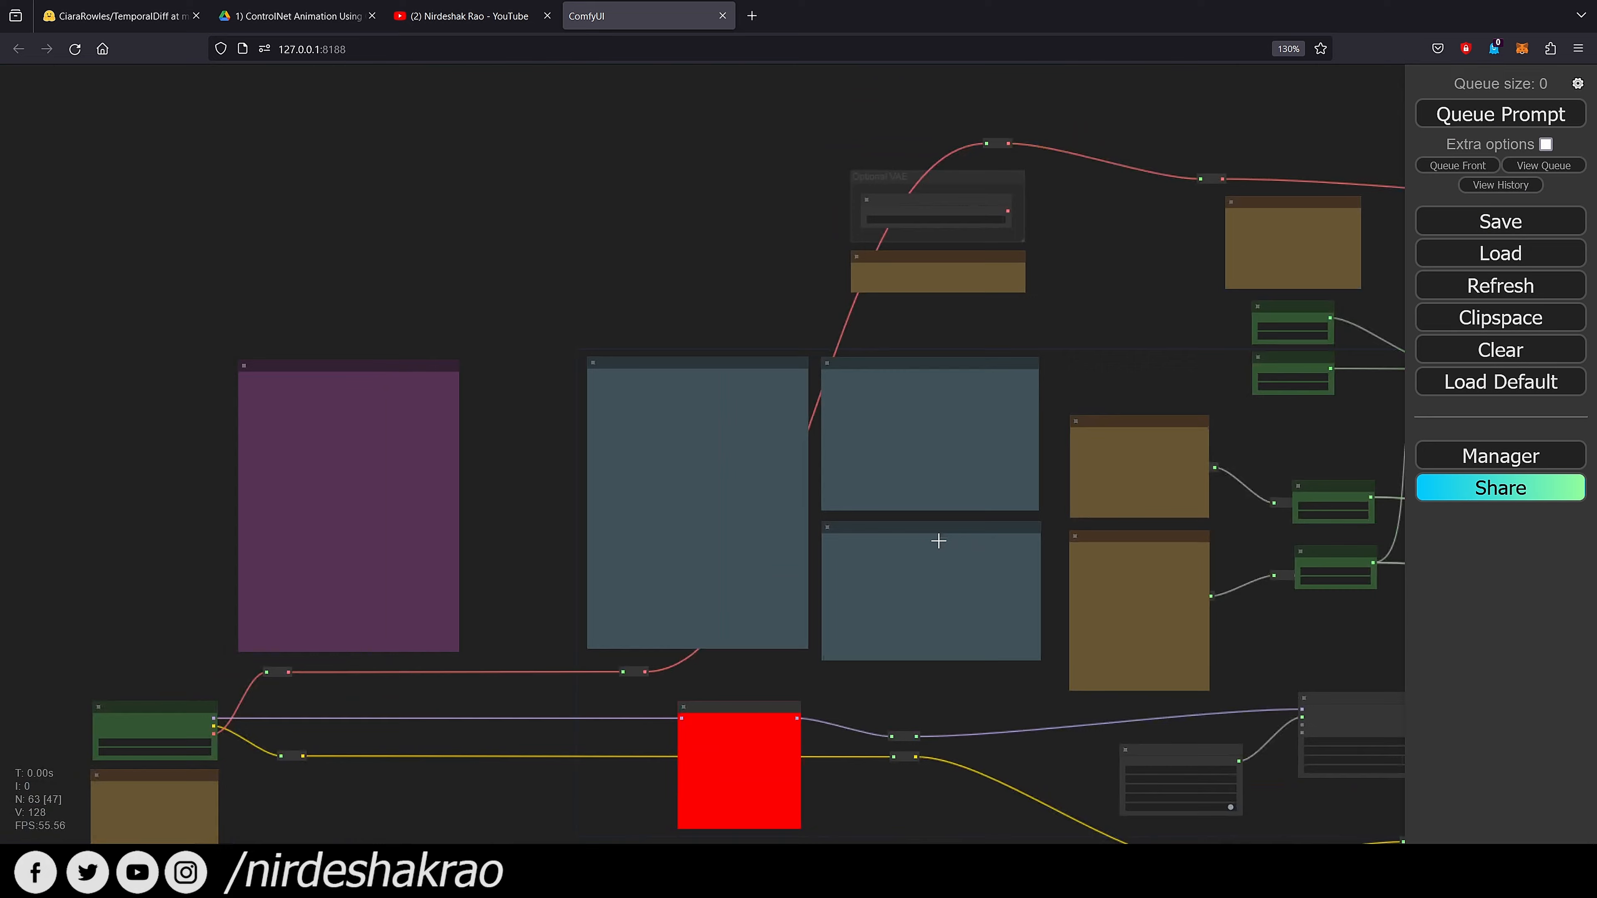
# Examine the workflow for remaining red nodes and review the manager's list of missing custom nodes
pyautogui.moveTo(938, 536); pyautogui.dragTo(809, 168)
pyautogui.scroll(-5, 952, 467)
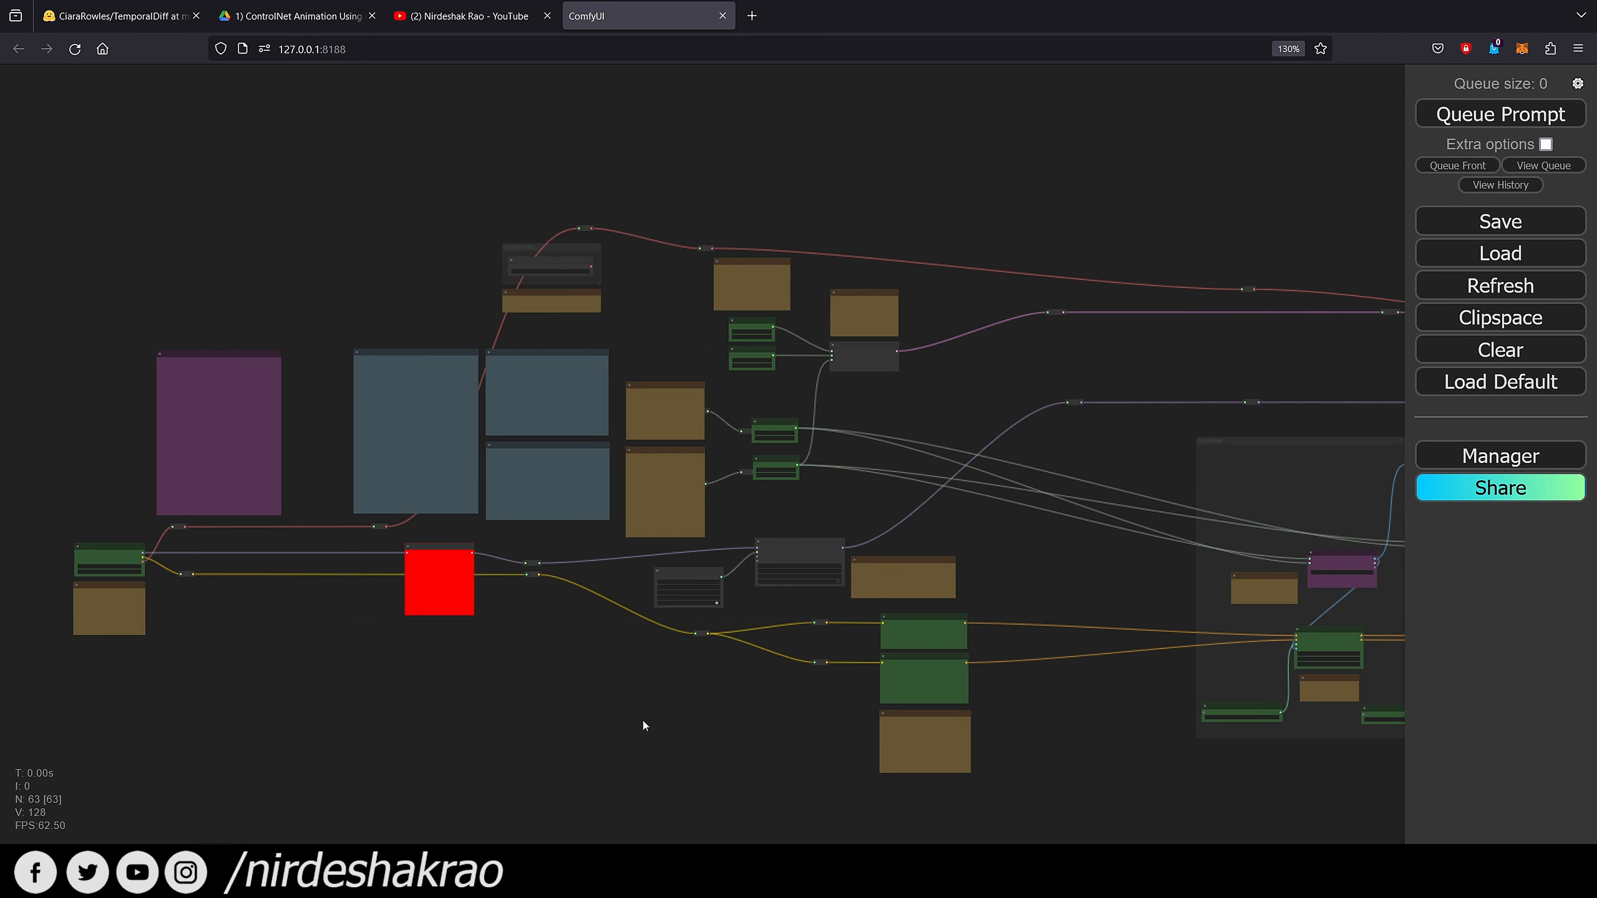
pyautogui.scroll(-2, 642, 719)
pyautogui.moveTo(547, 649); pyautogui.dragTo(442, 574)
pyautogui.moveTo(351, 531); pyautogui.dragTo(652, 617)
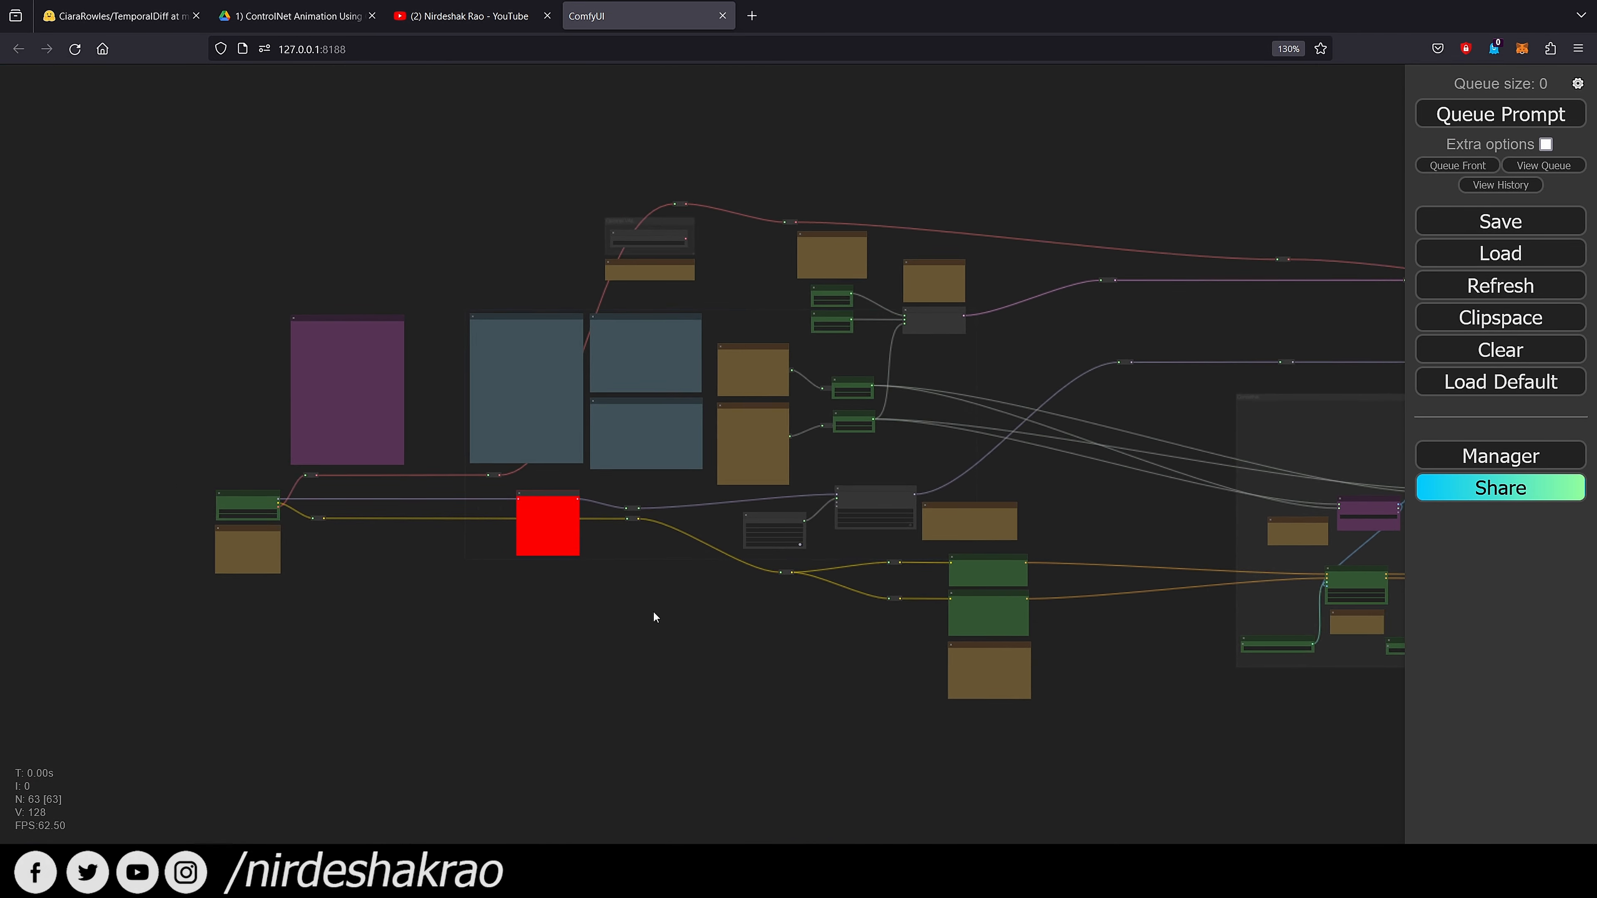
pyautogui.scroll(4, 452, 488)
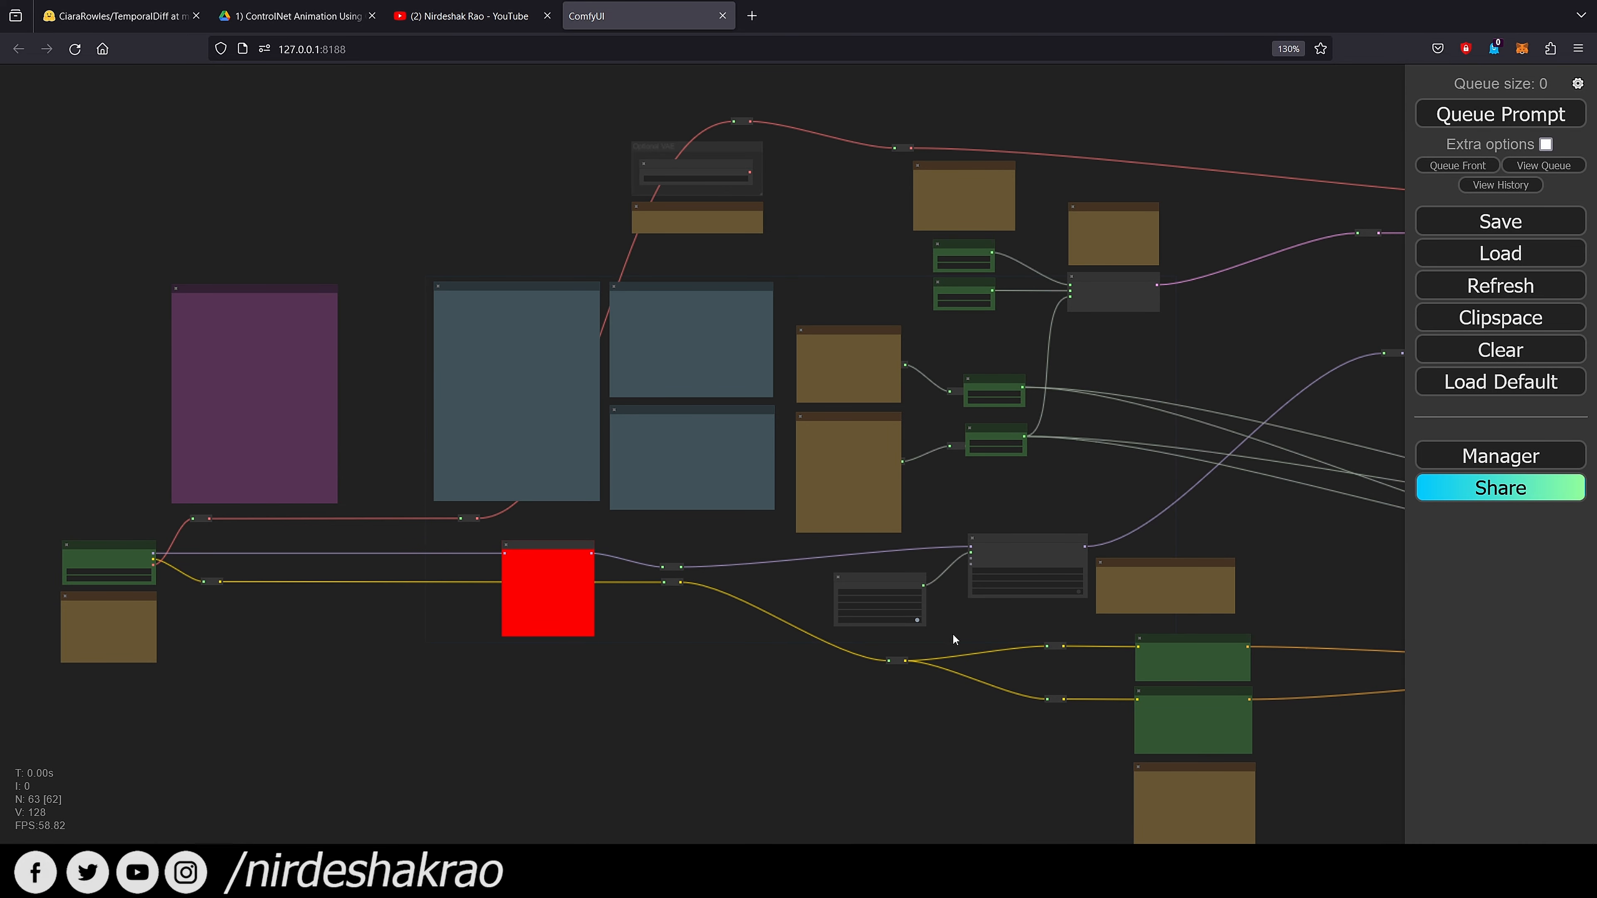
pyautogui.click(1471, 454)
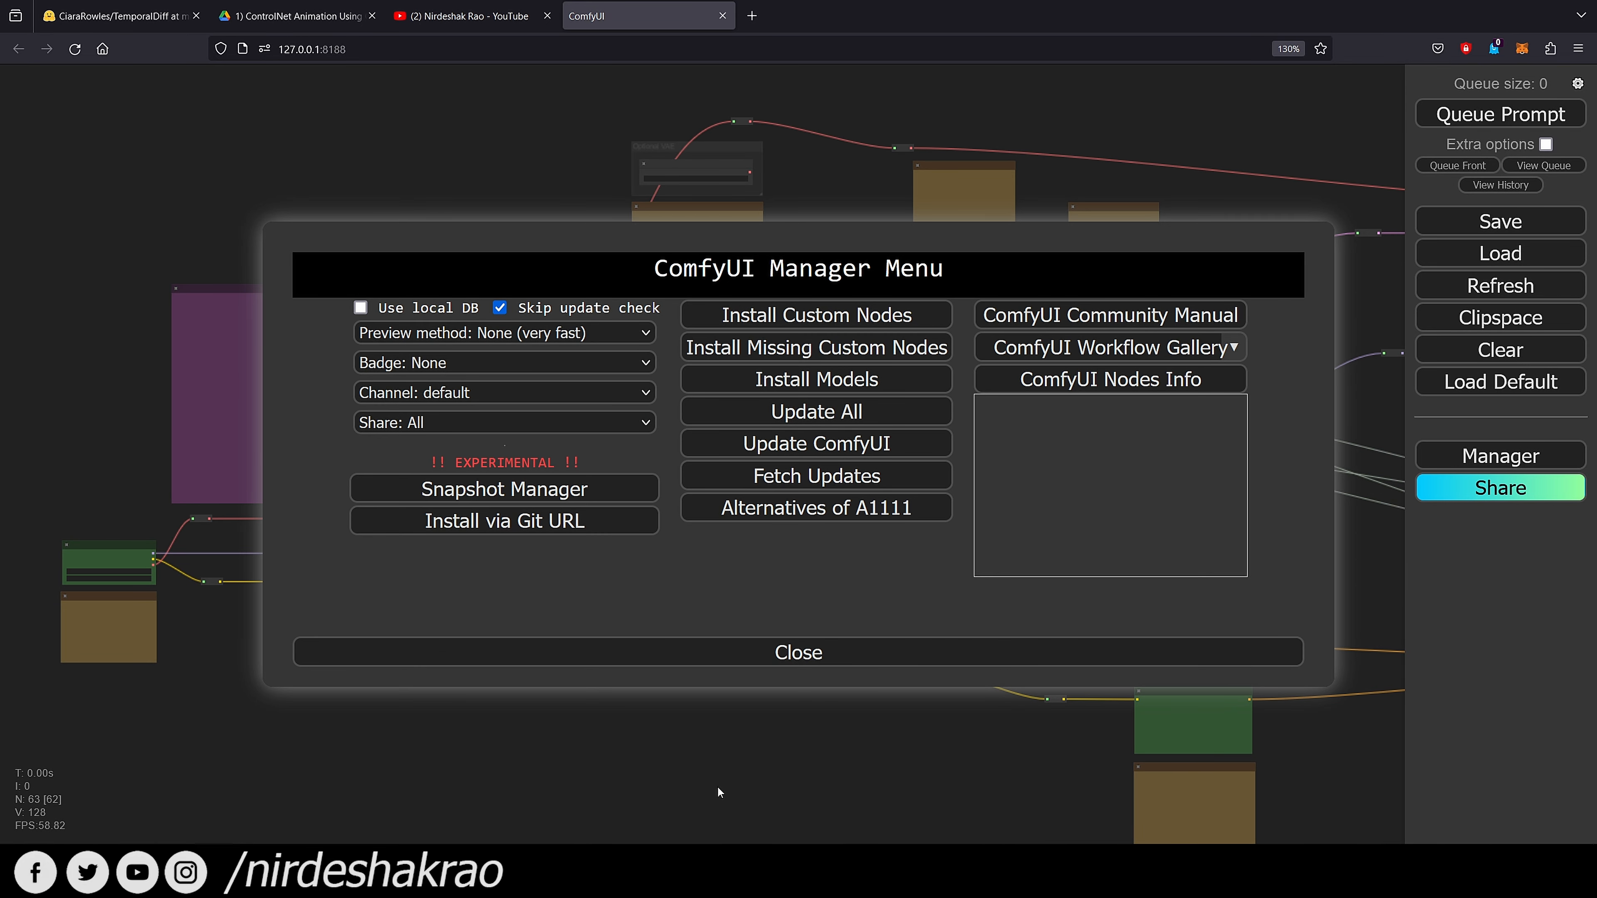
pyautogui.click(813, 350)
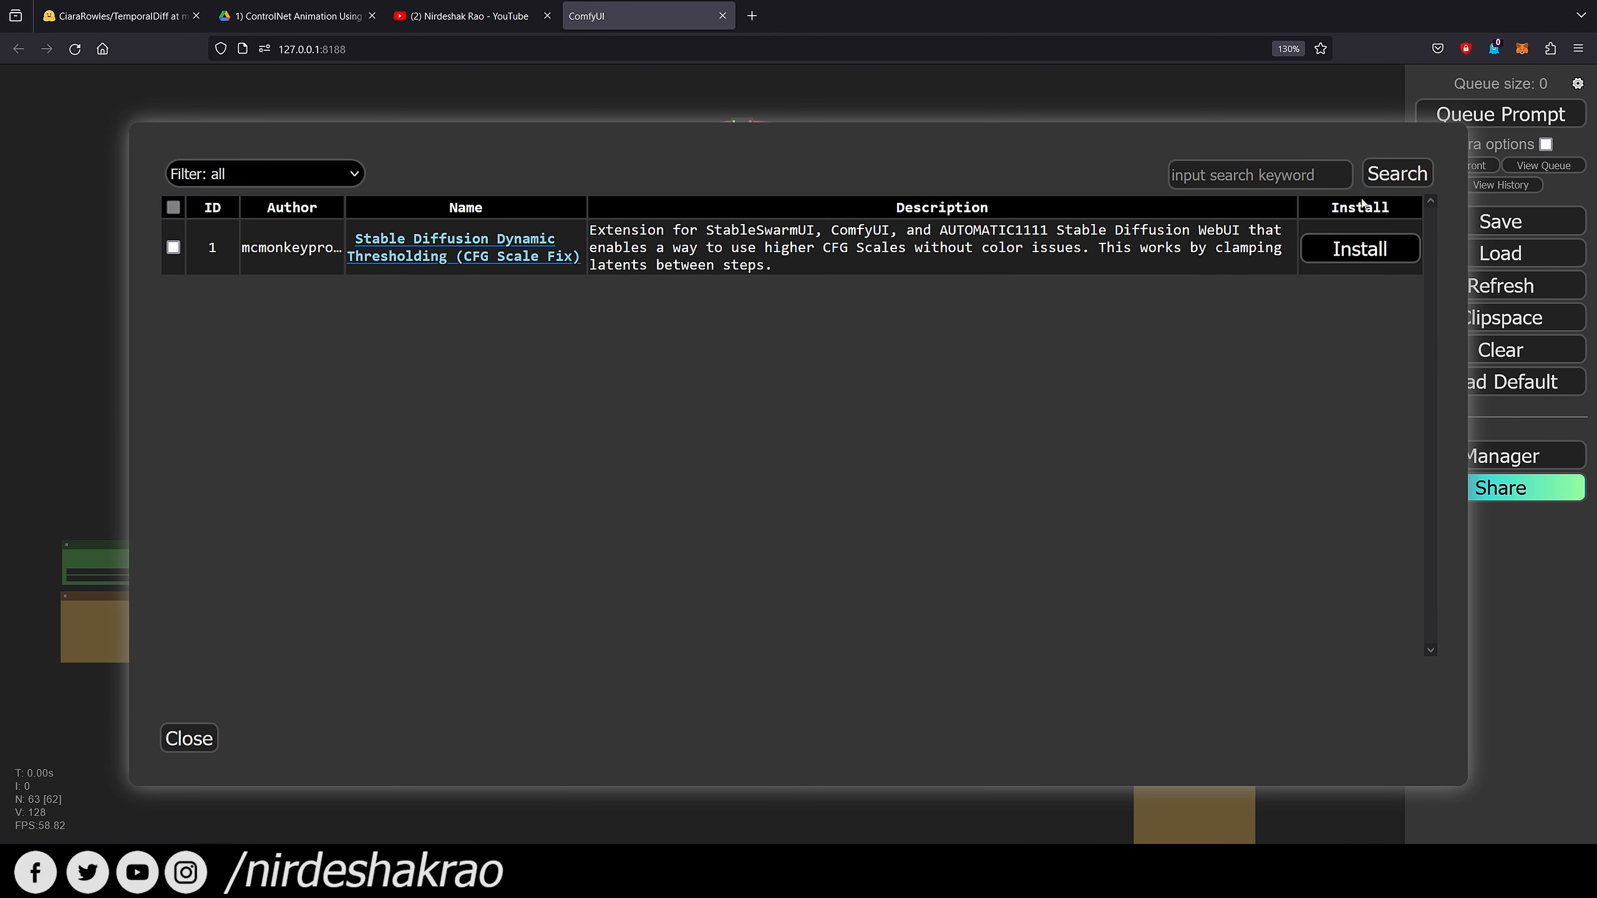
pyautogui.click(186, 739)
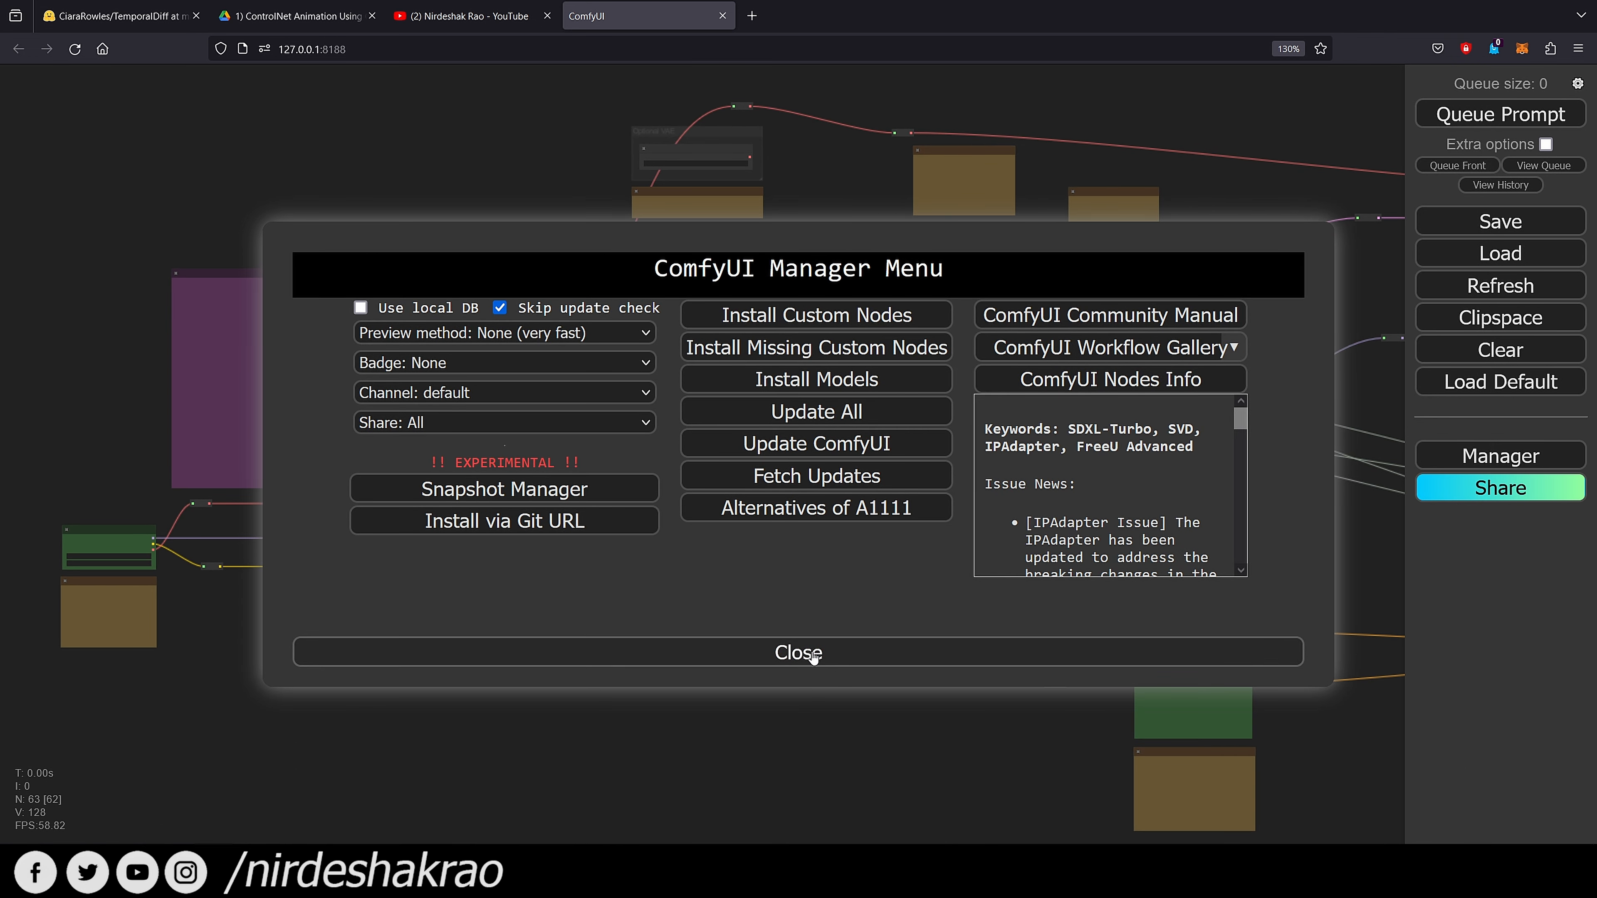
# Find ComfyUI-VideoHelperSuite in the Word resource list and search ComfyUI's custom node installer for "videohelper"
pyautogui.click(874, 316)
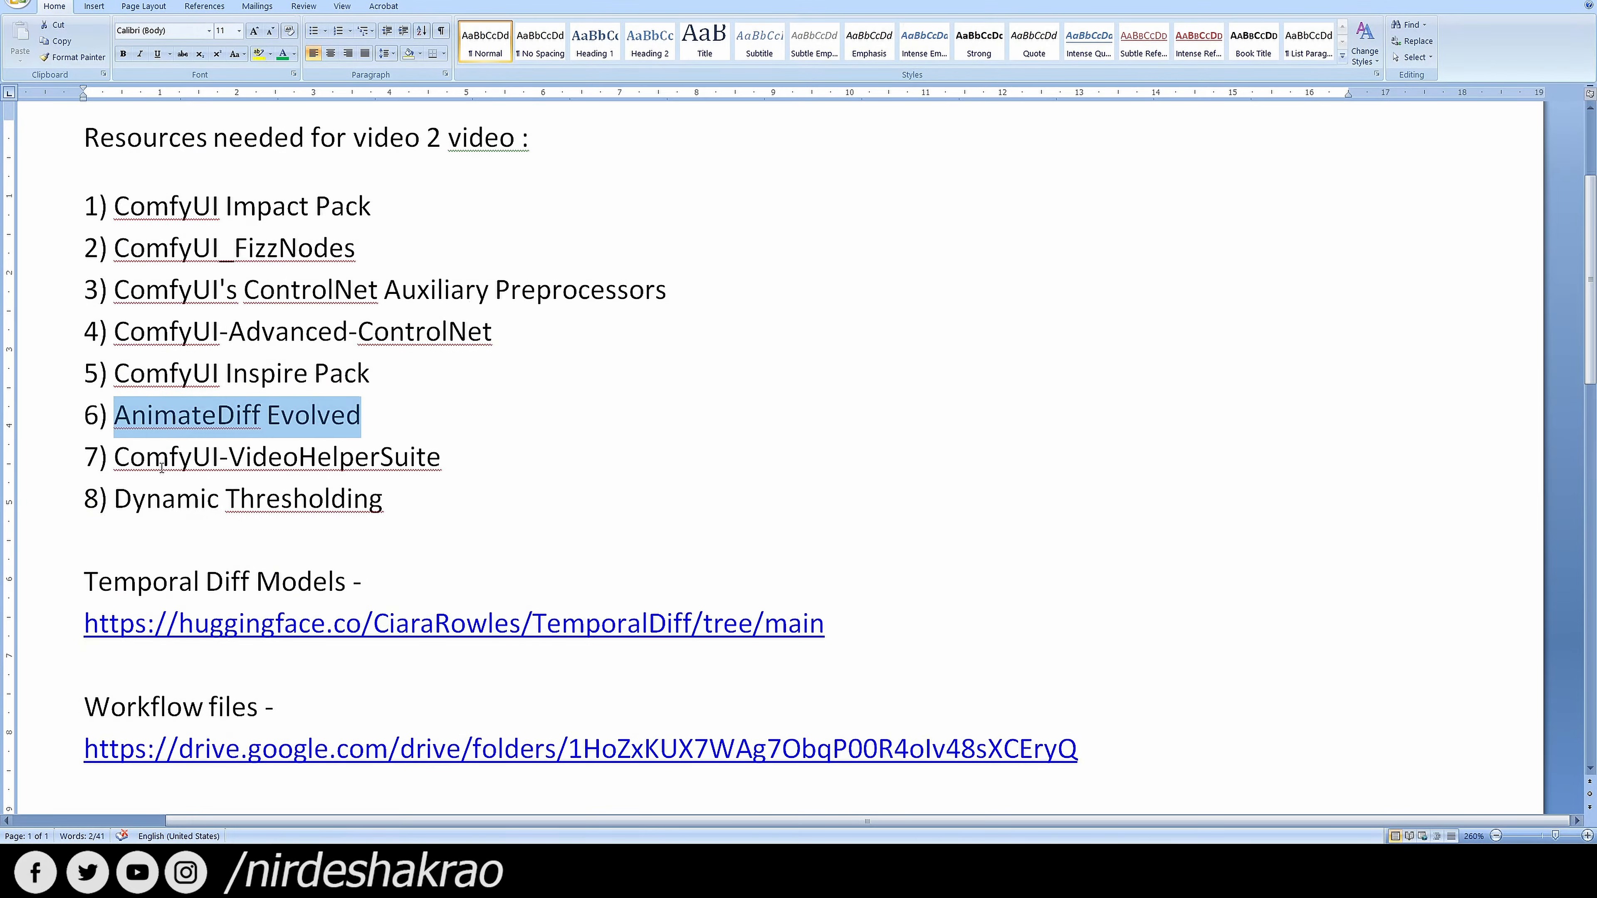
pyautogui.moveTo(441, 458); pyautogui.dragTo(114, 463)
pyautogui.click(641, 498)
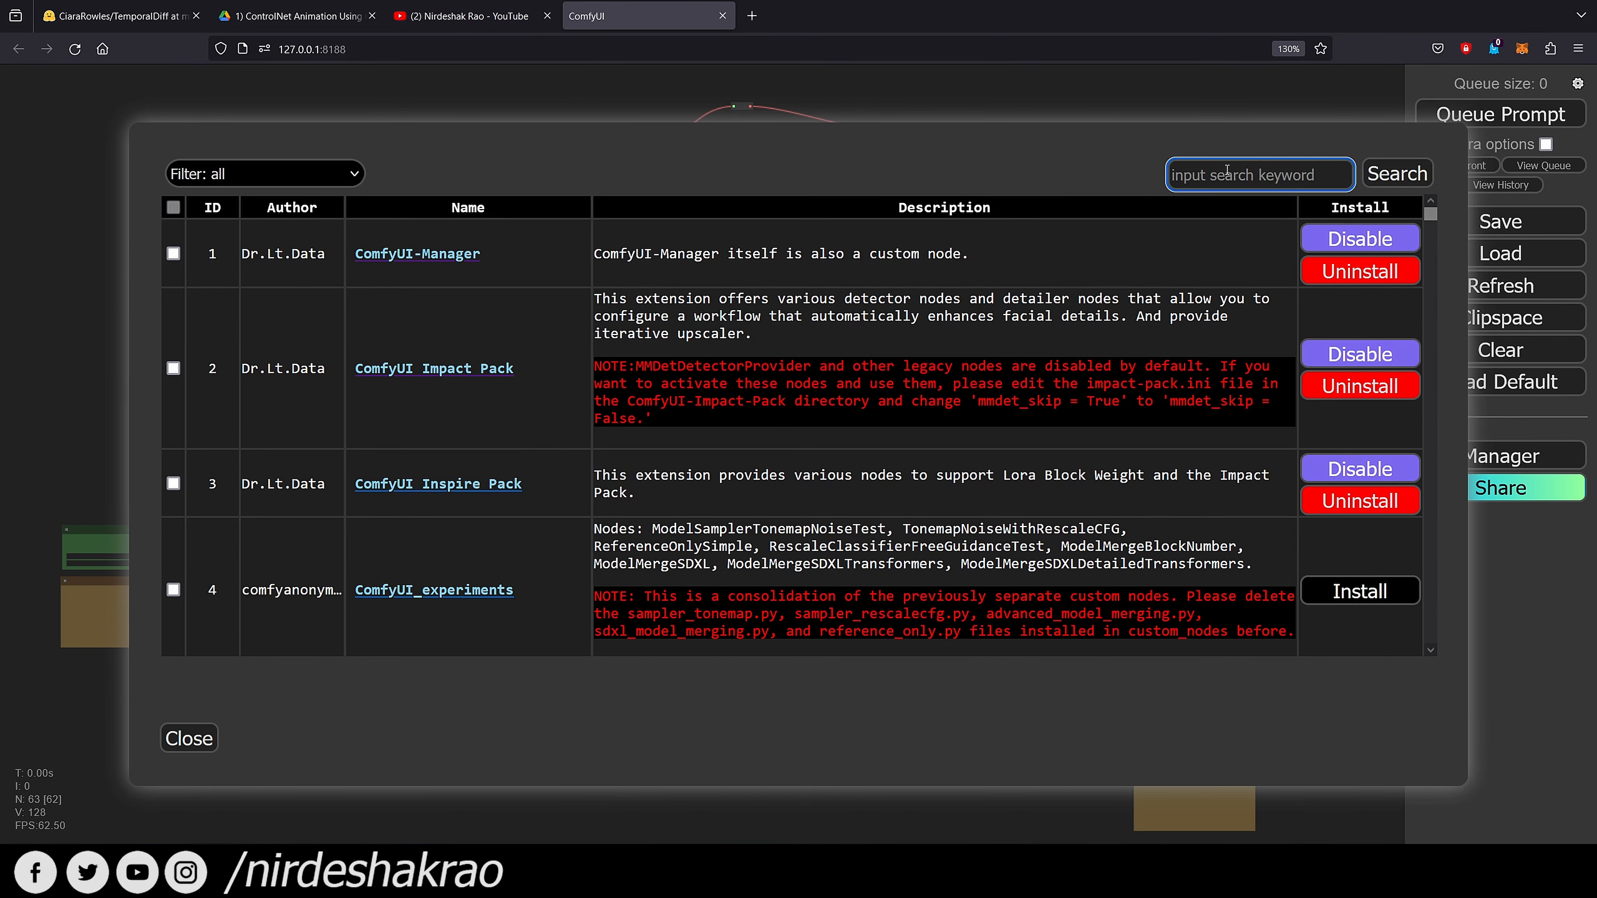
pyautogui.write('videohelper')
pyautogui.press('Return')
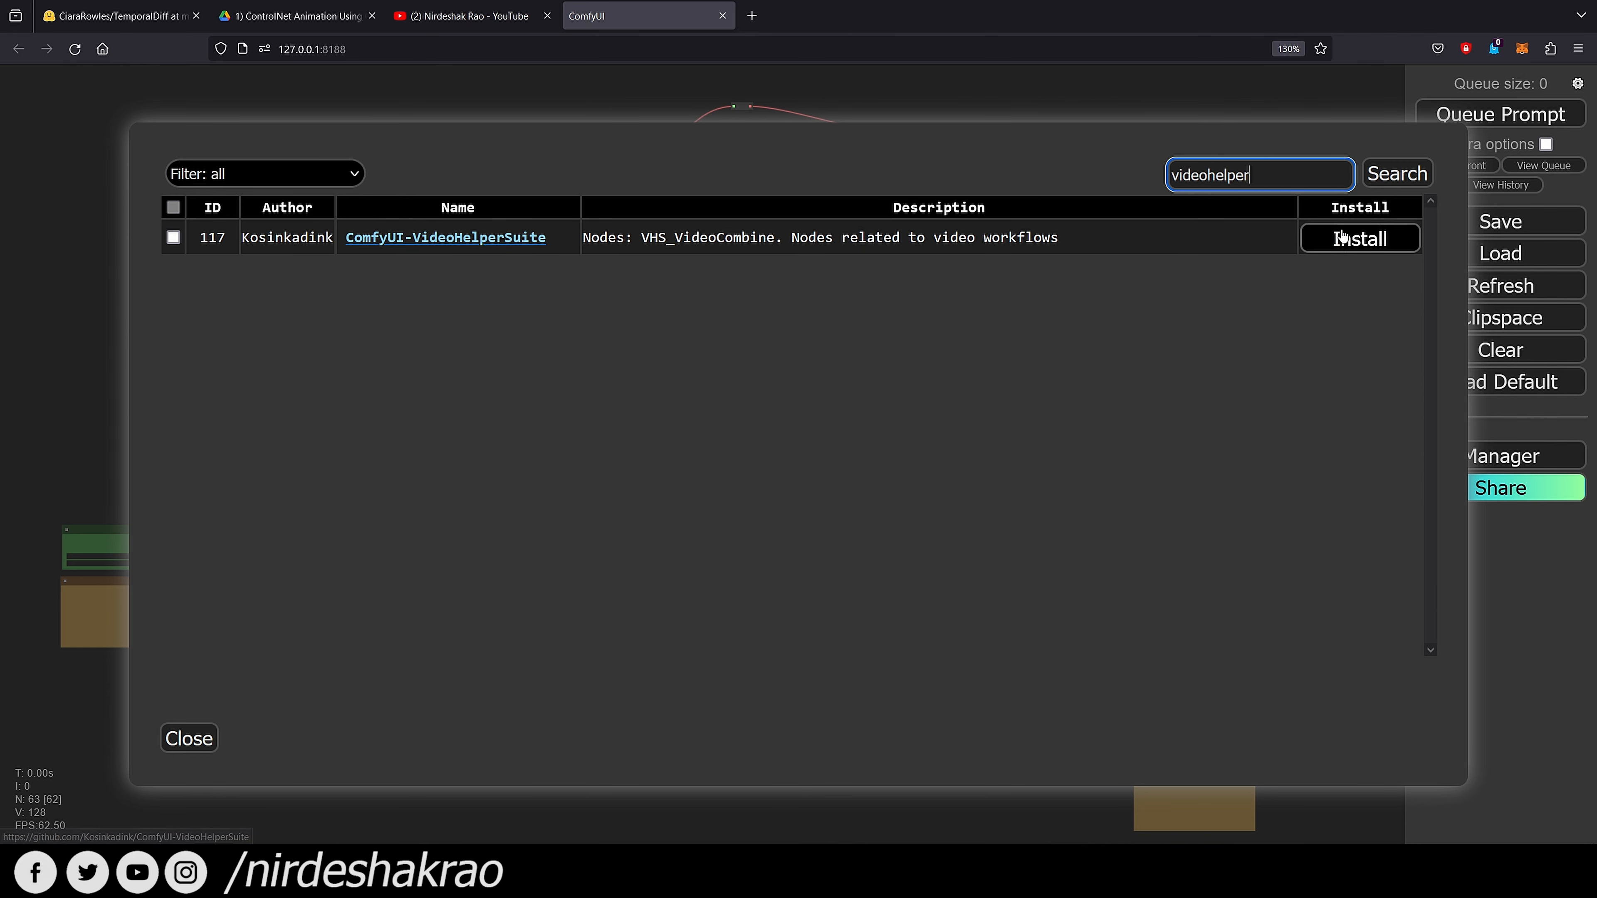
# Install ComfyUI-VideoHelperSuite and restart the ComfyUI server, dismissing the missing-node warning and closing the extra ComfyUI tab
pyautogui.click(1354, 249)
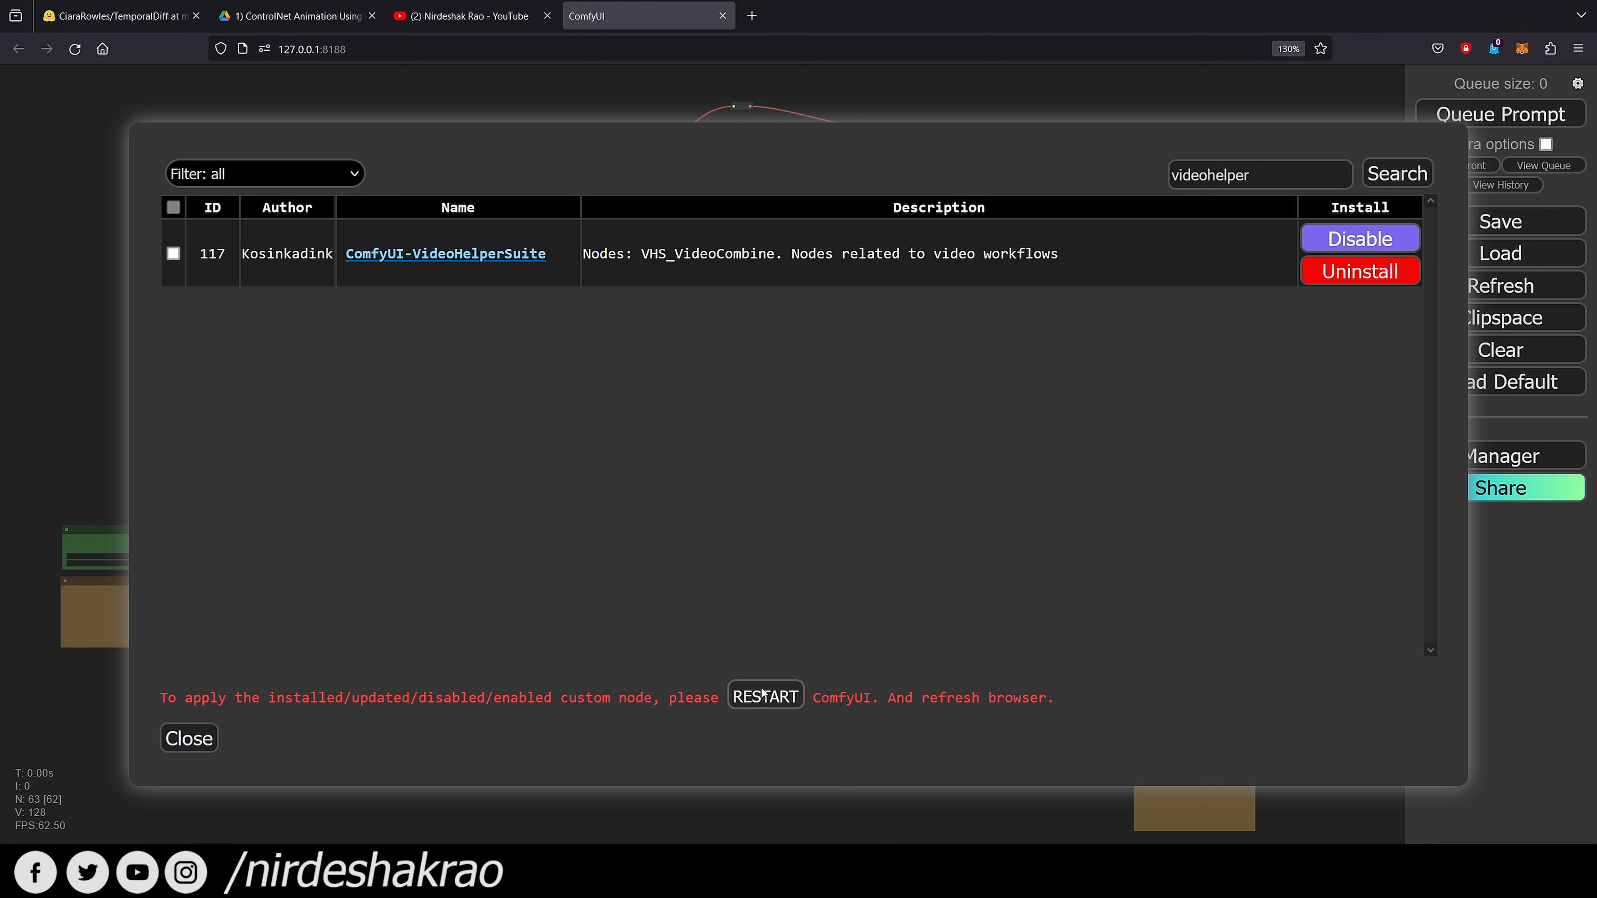
pyautogui.click(761, 688)
pyautogui.click(873, 480)
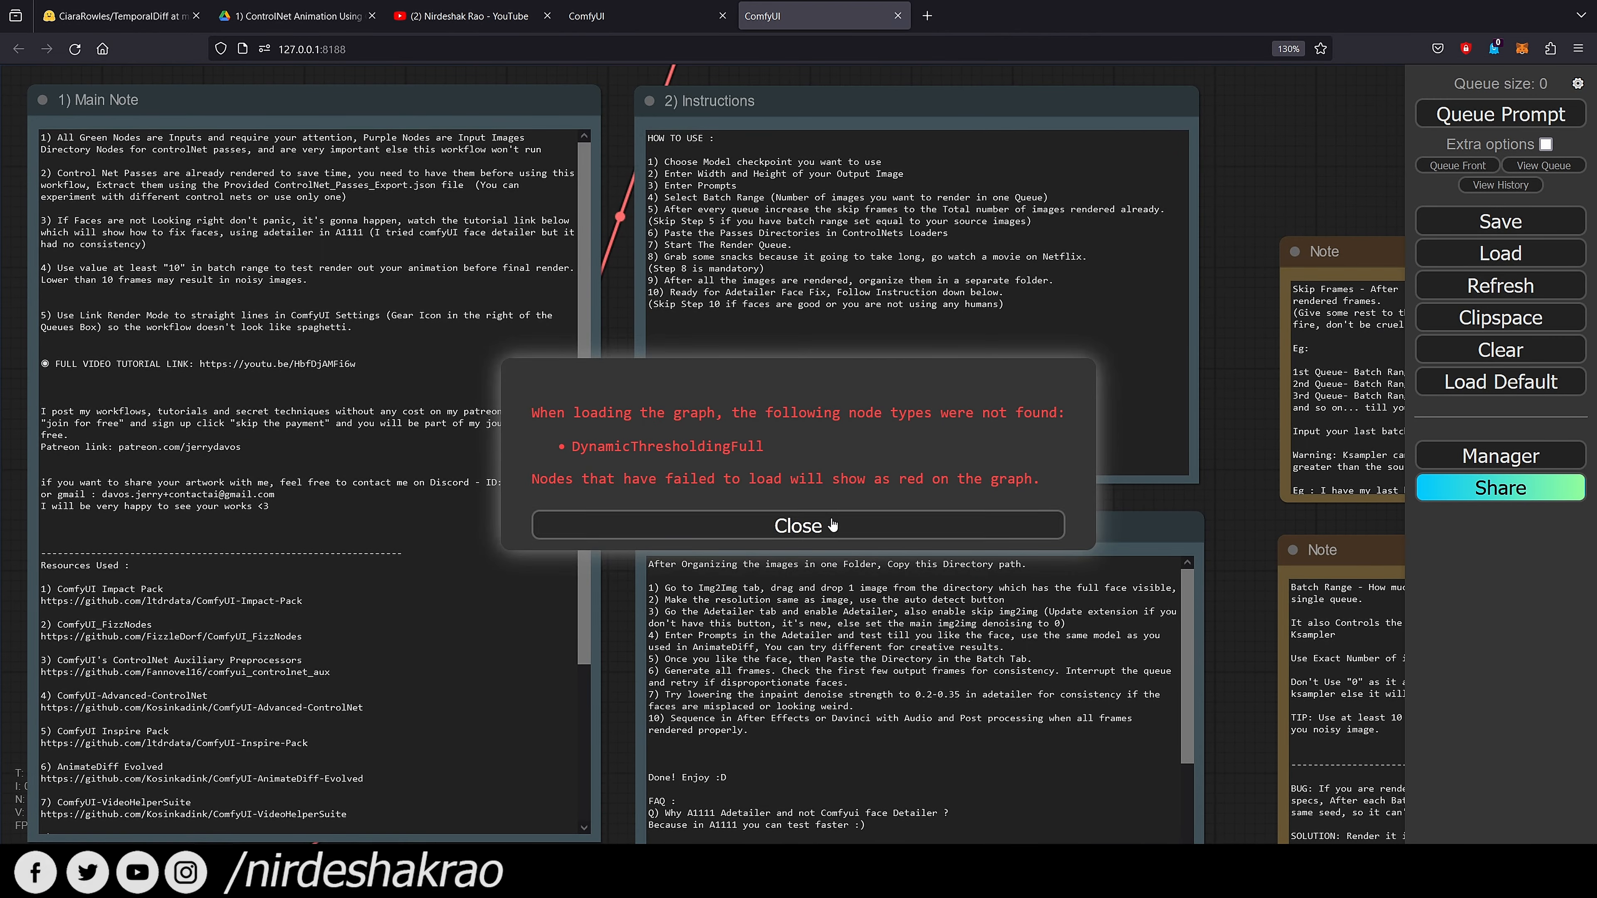
pyautogui.click(832, 524)
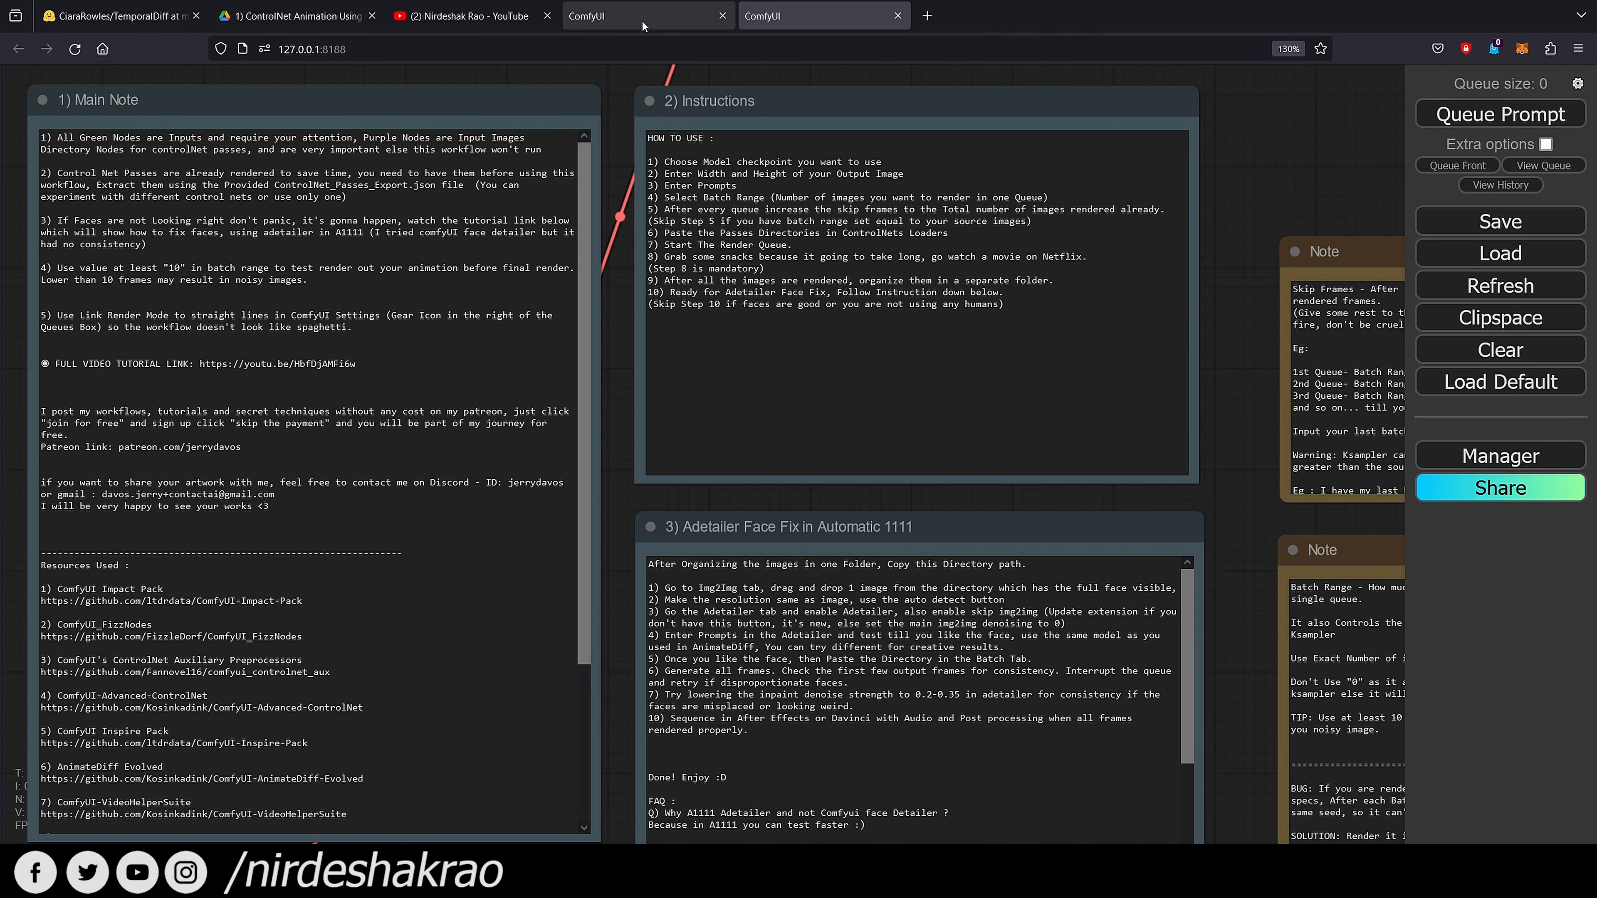
pyautogui.click(897, 15)
pyautogui.scroll(-3, 887, 686)
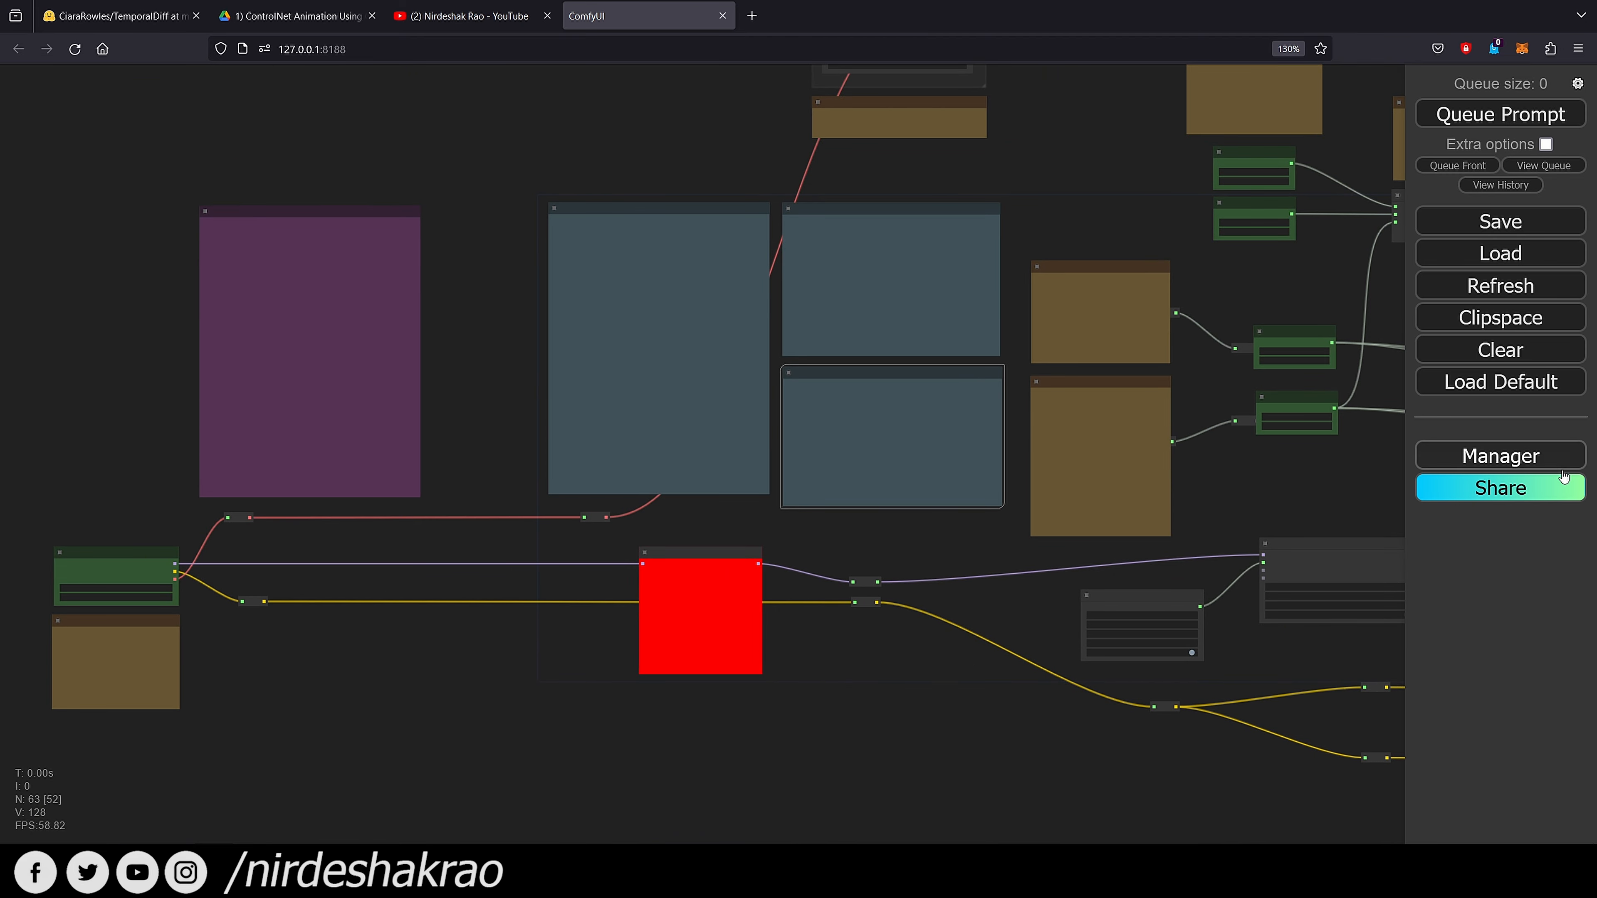
# Check the Dynamic Thresholding entry in the Word resource list and search ComfyUI's custom node installer for "dynamic"
pyautogui.click(1500, 455)
pyautogui.click(802, 316)
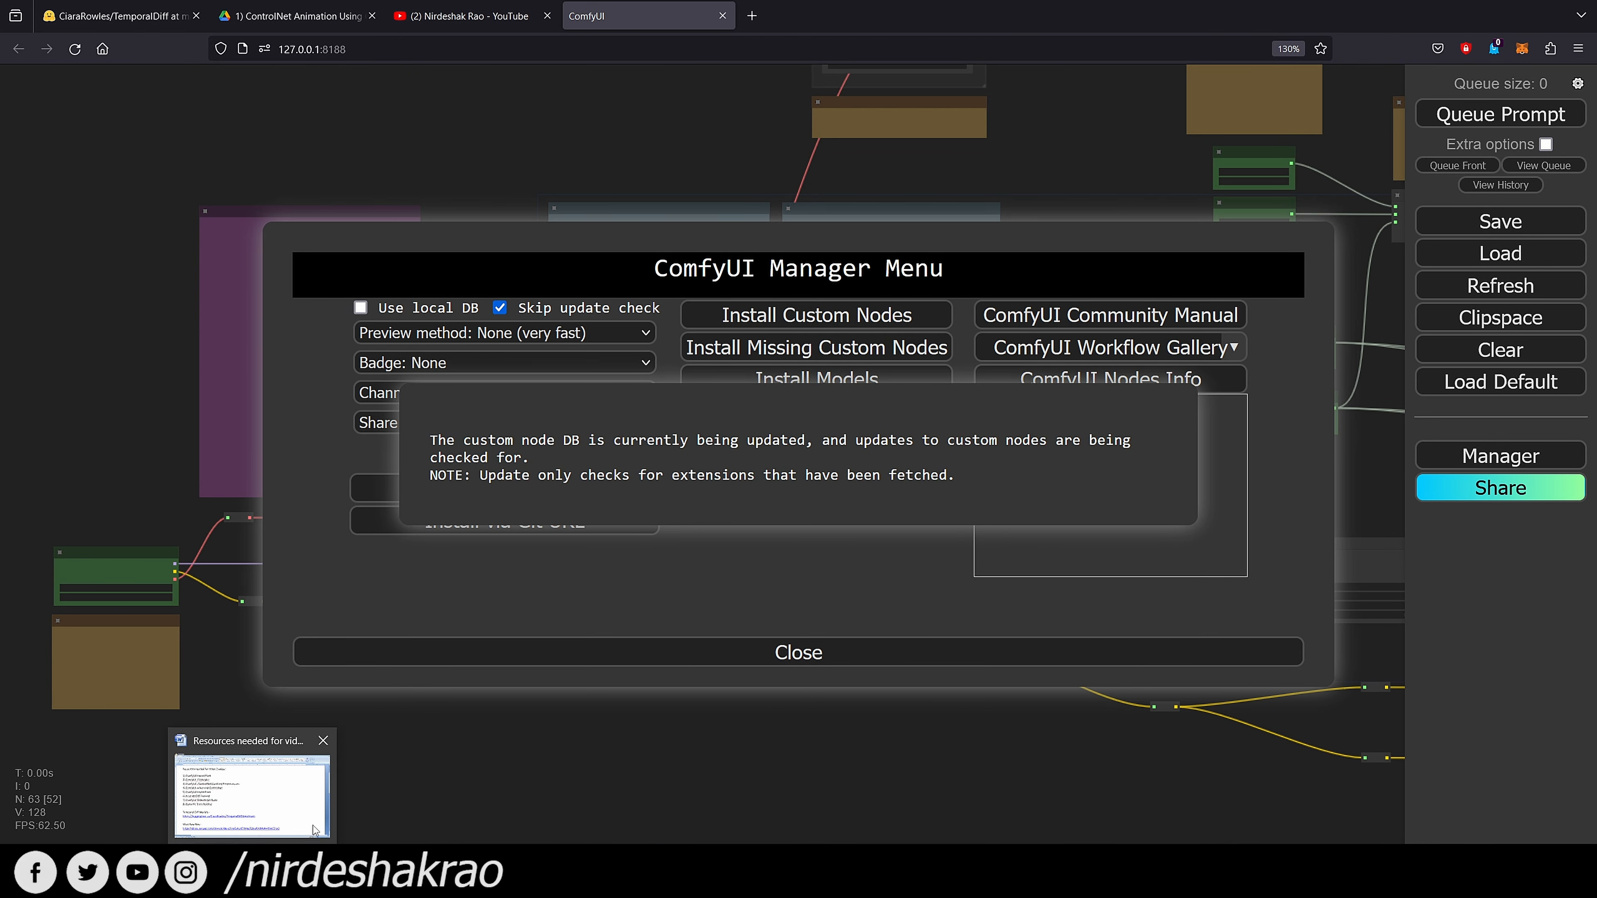
pyautogui.click(271, 785)
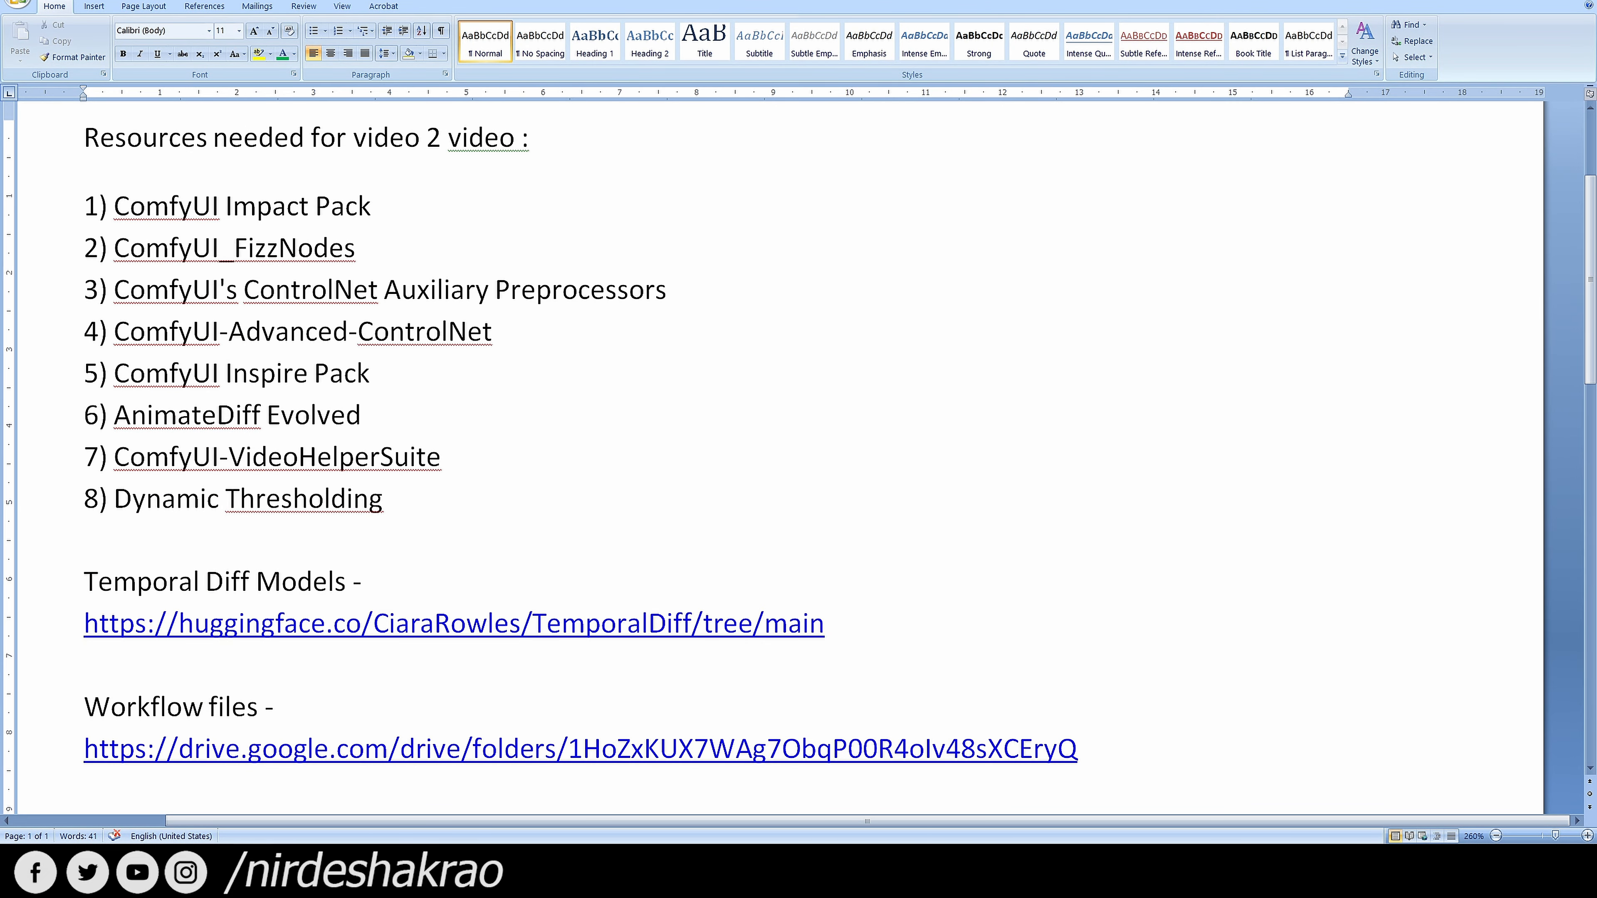
pyautogui.hotkey('alt', 'Tab')
pyautogui.click(1221, 179)
pyautogui.write('dynamic')
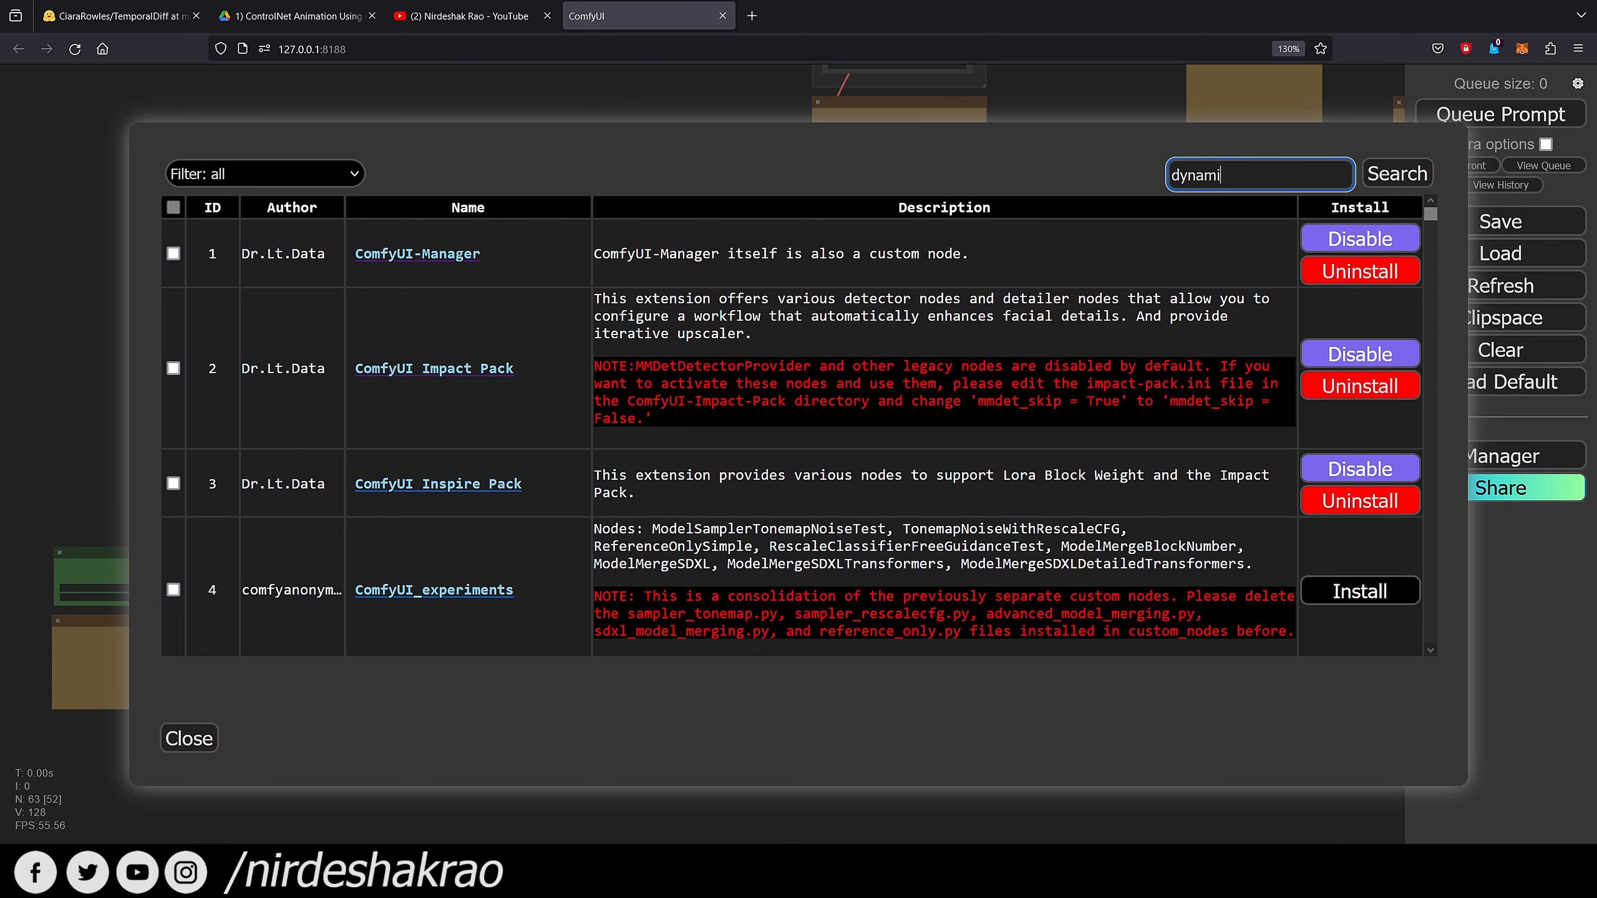
pyautogui.press('Return')
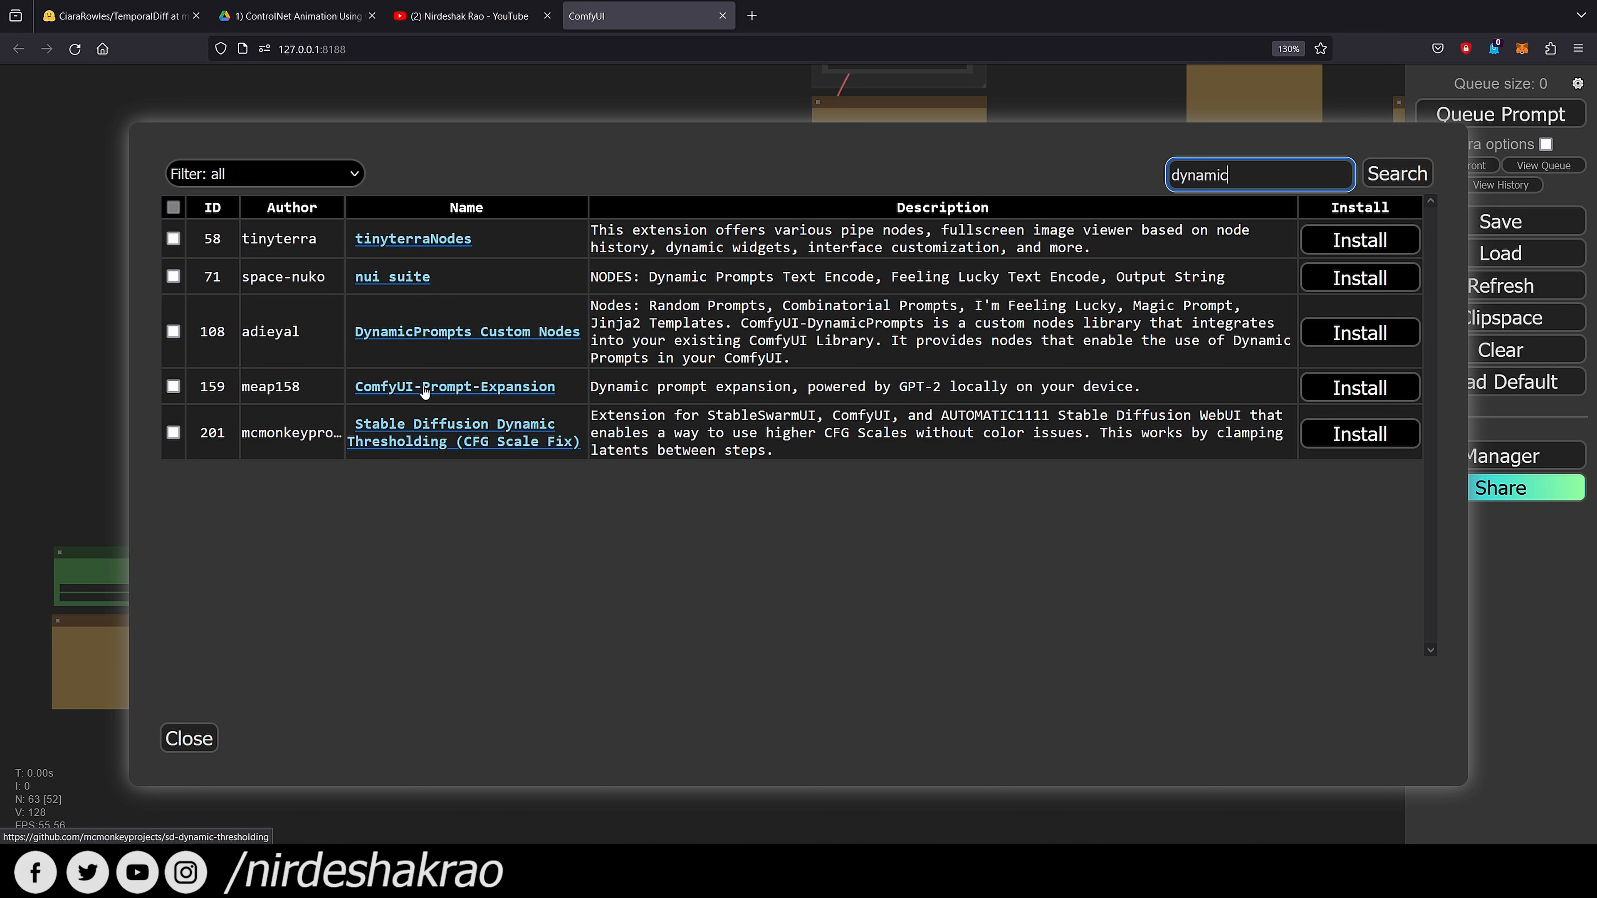
# Install Stable Diffusion Dynamic Thresholding (CFG Scale Fix) and restart the ComfyUI server, closing the leftover ComfyUI tab
pyautogui.click(1372, 443)
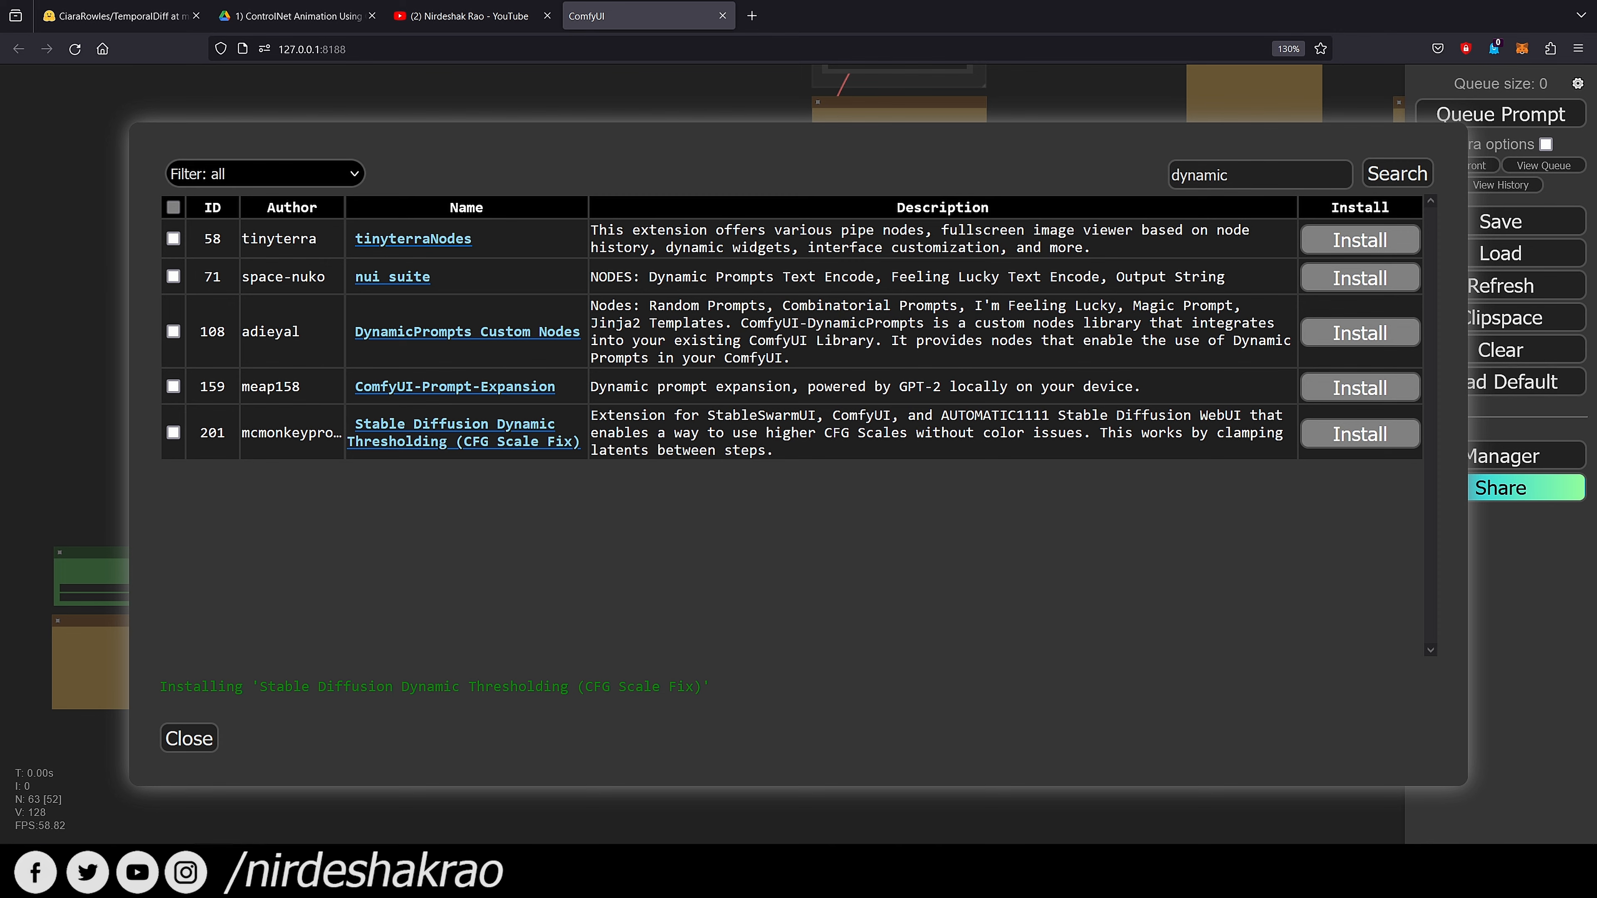
pyautogui.hotkey('alt', 'Tab')
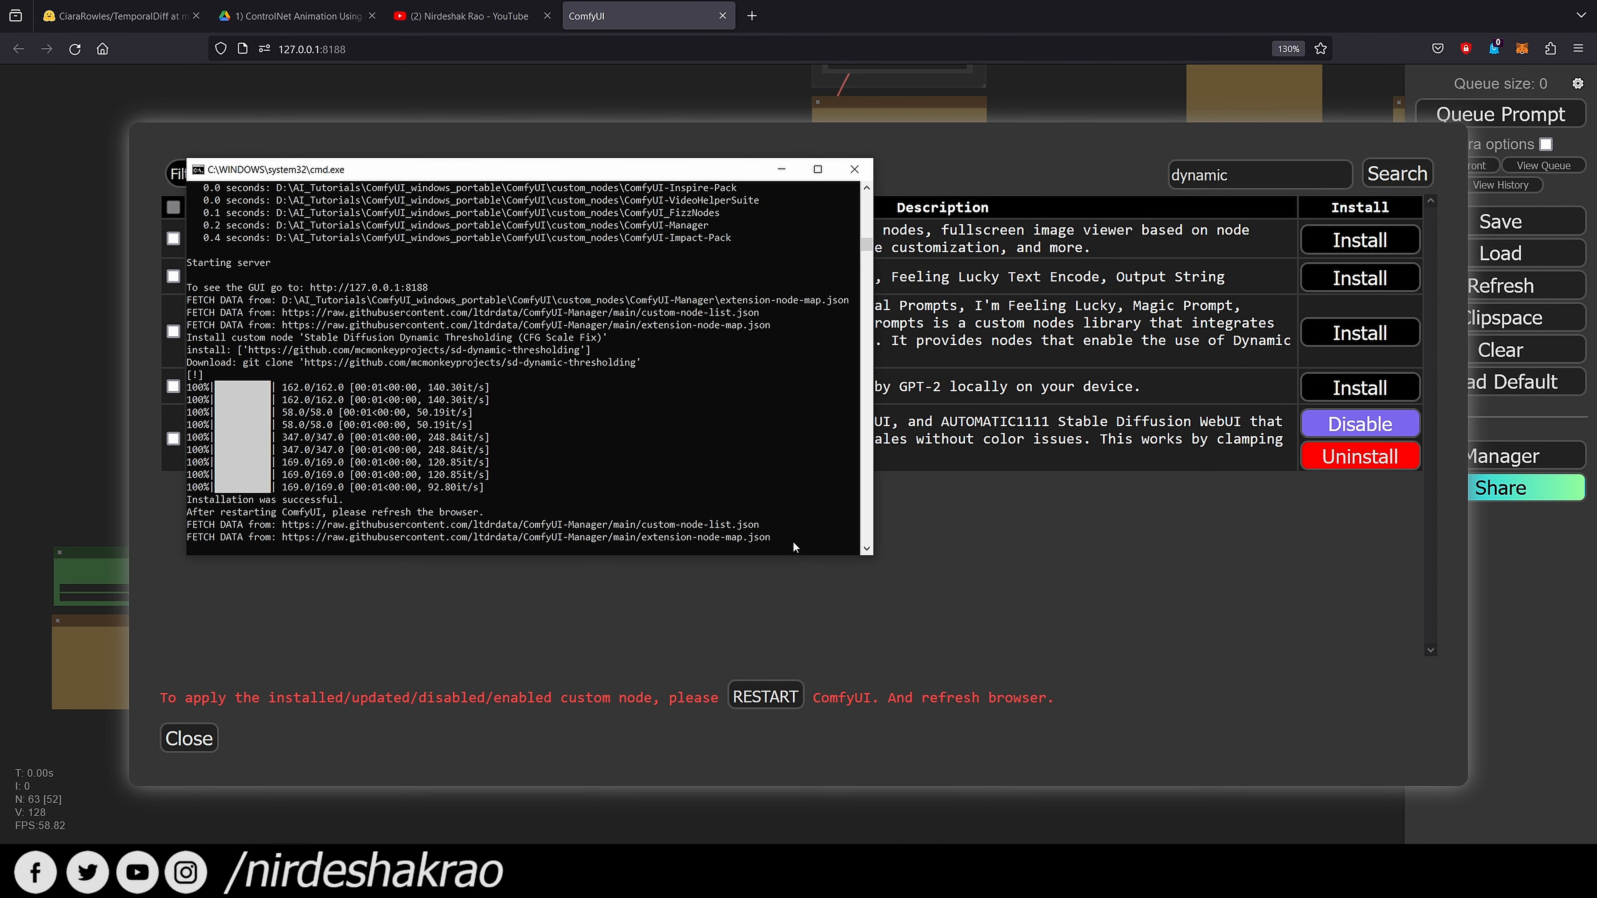
pyautogui.click(781, 699)
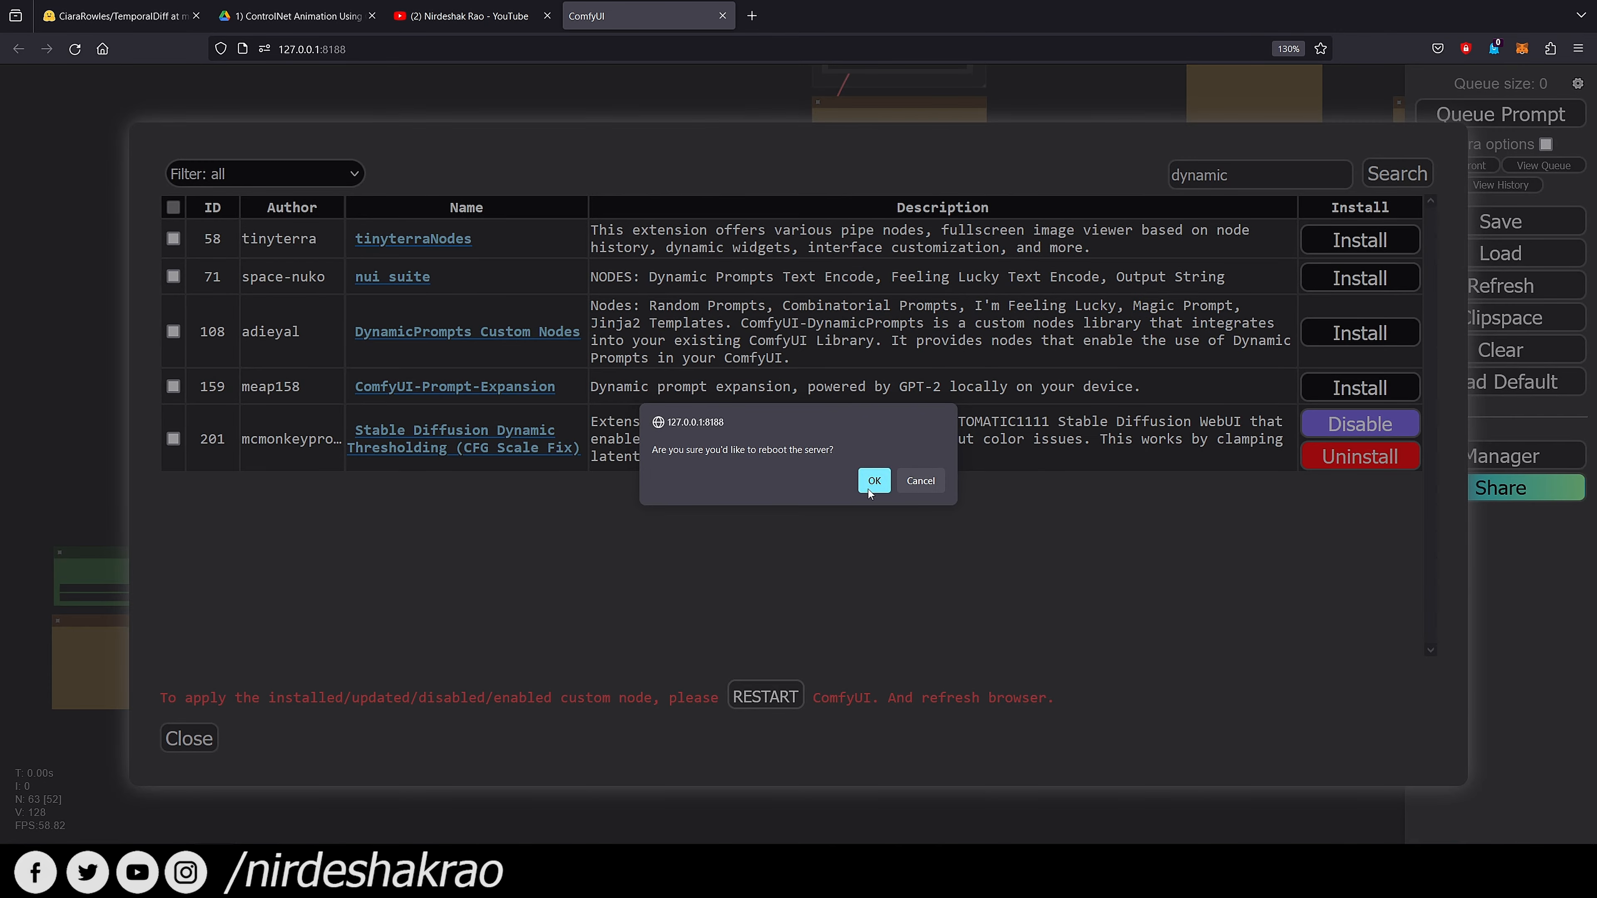
pyautogui.click(873, 481)
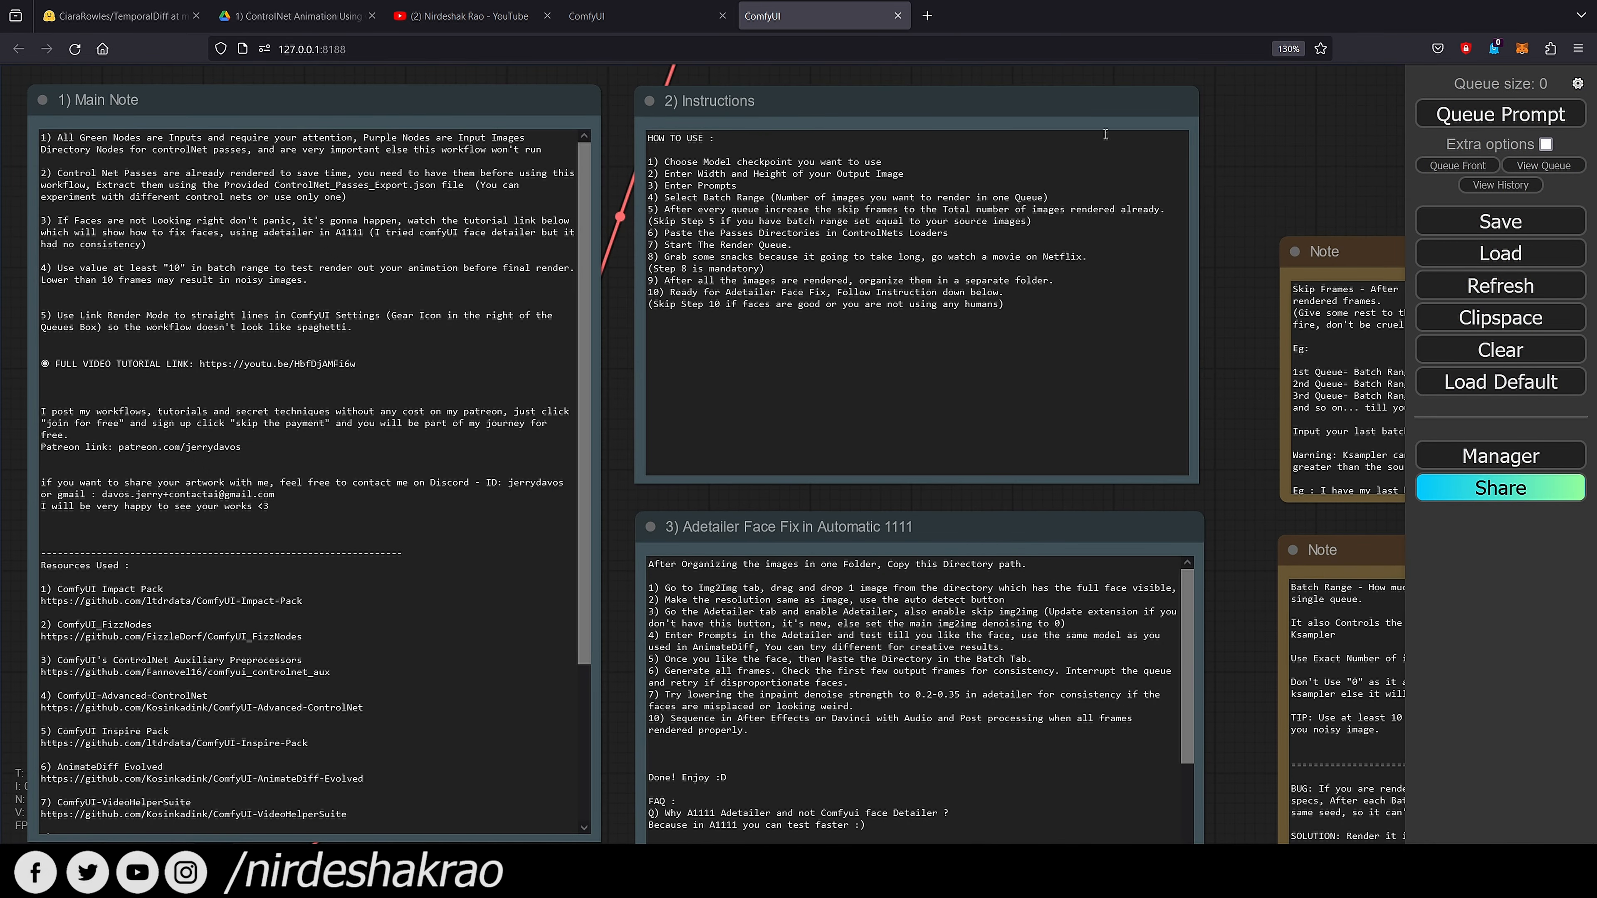
pyautogui.middleClick(613, 9)
# Examine the entire animation workflow to check whether any red nodes remain
pyautogui.scroll(-9, 1213, 529)
pyautogui.moveTo(665, 771); pyautogui.dragTo(570, 569)
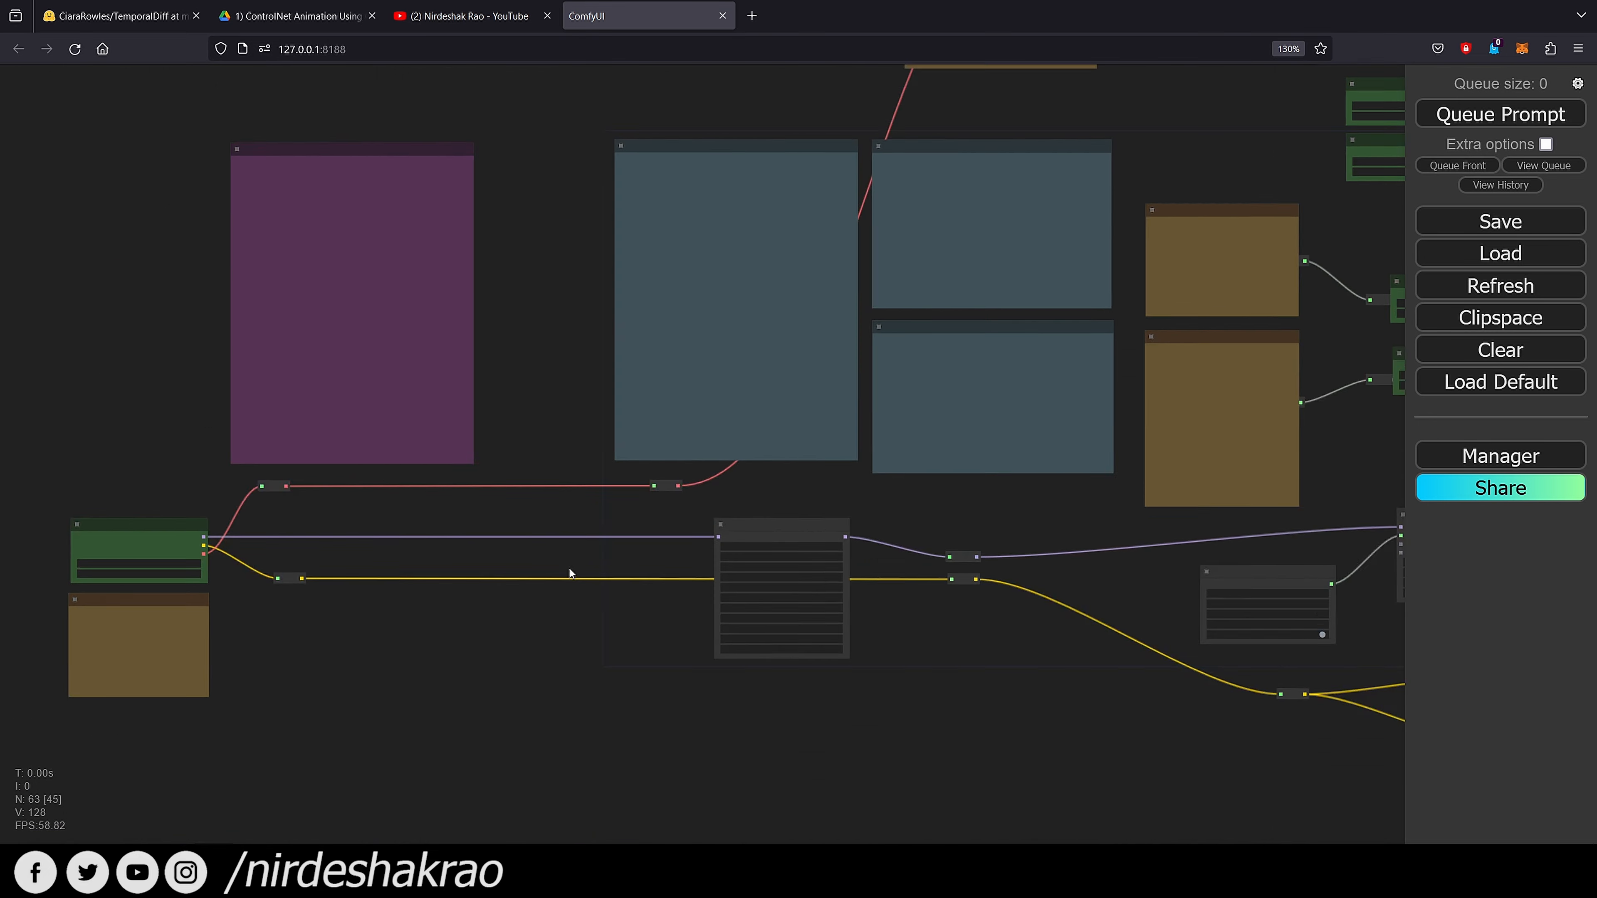
pyautogui.scroll(-6, 569, 573)
pyautogui.moveTo(732, 583); pyautogui.dragTo(390, 566)
pyautogui.scroll(-2, 518, 648)
pyautogui.scroll(-1, 518, 649)
pyautogui.moveTo(1389, 277); pyautogui.dragTo(1347, 242)
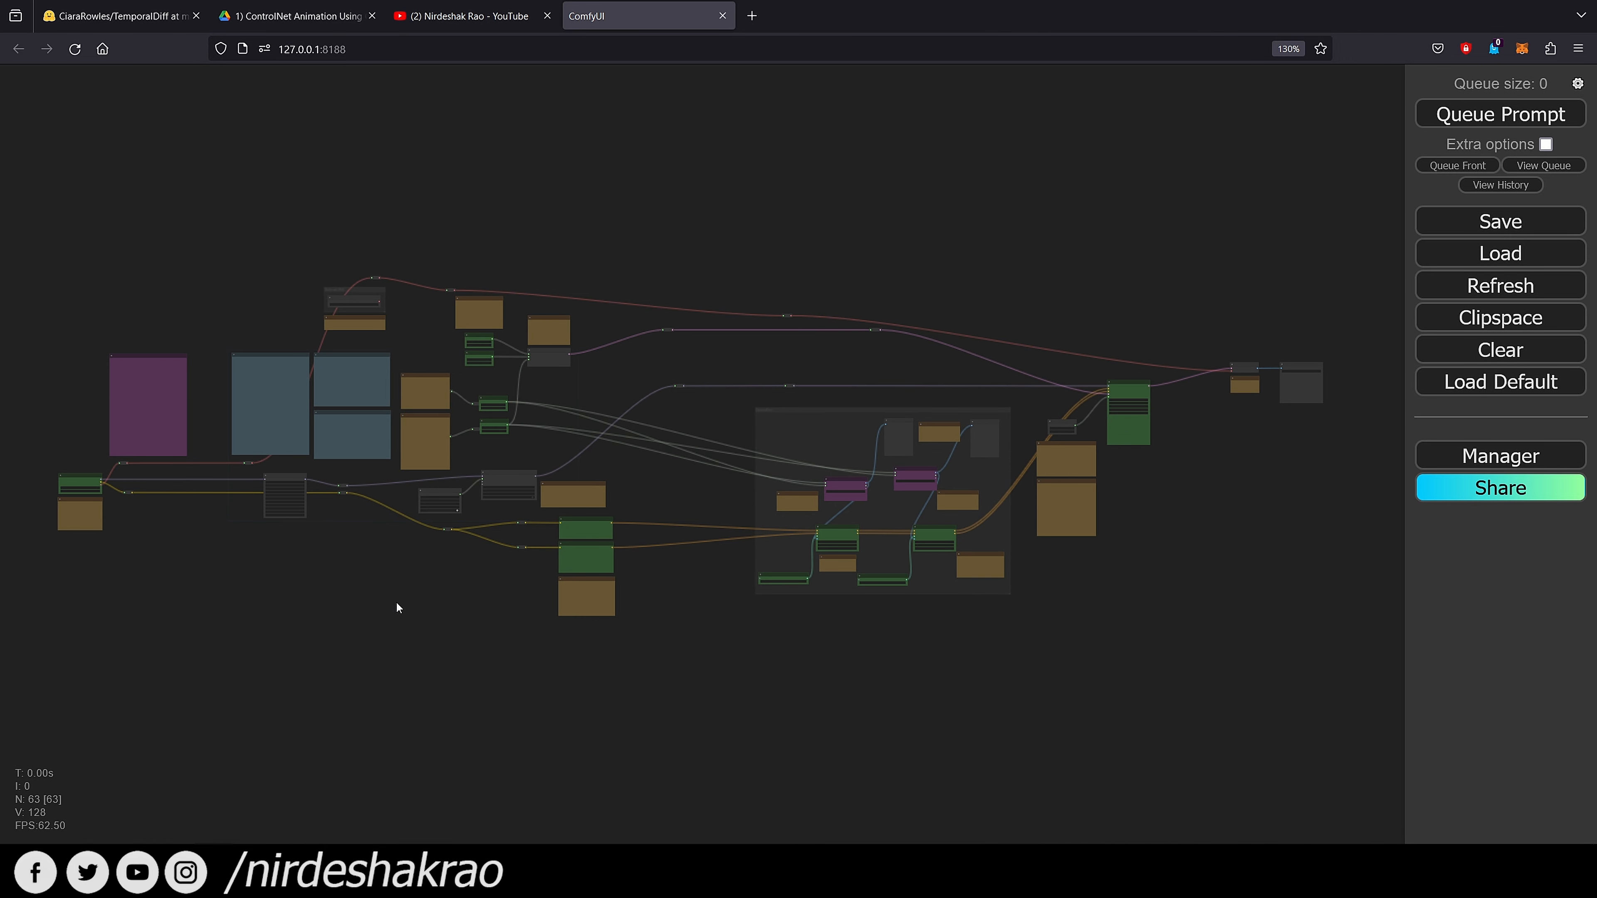
pyautogui.scroll(3, 396, 607)
pyautogui.moveTo(407, 608); pyautogui.dragTo(657, 625)
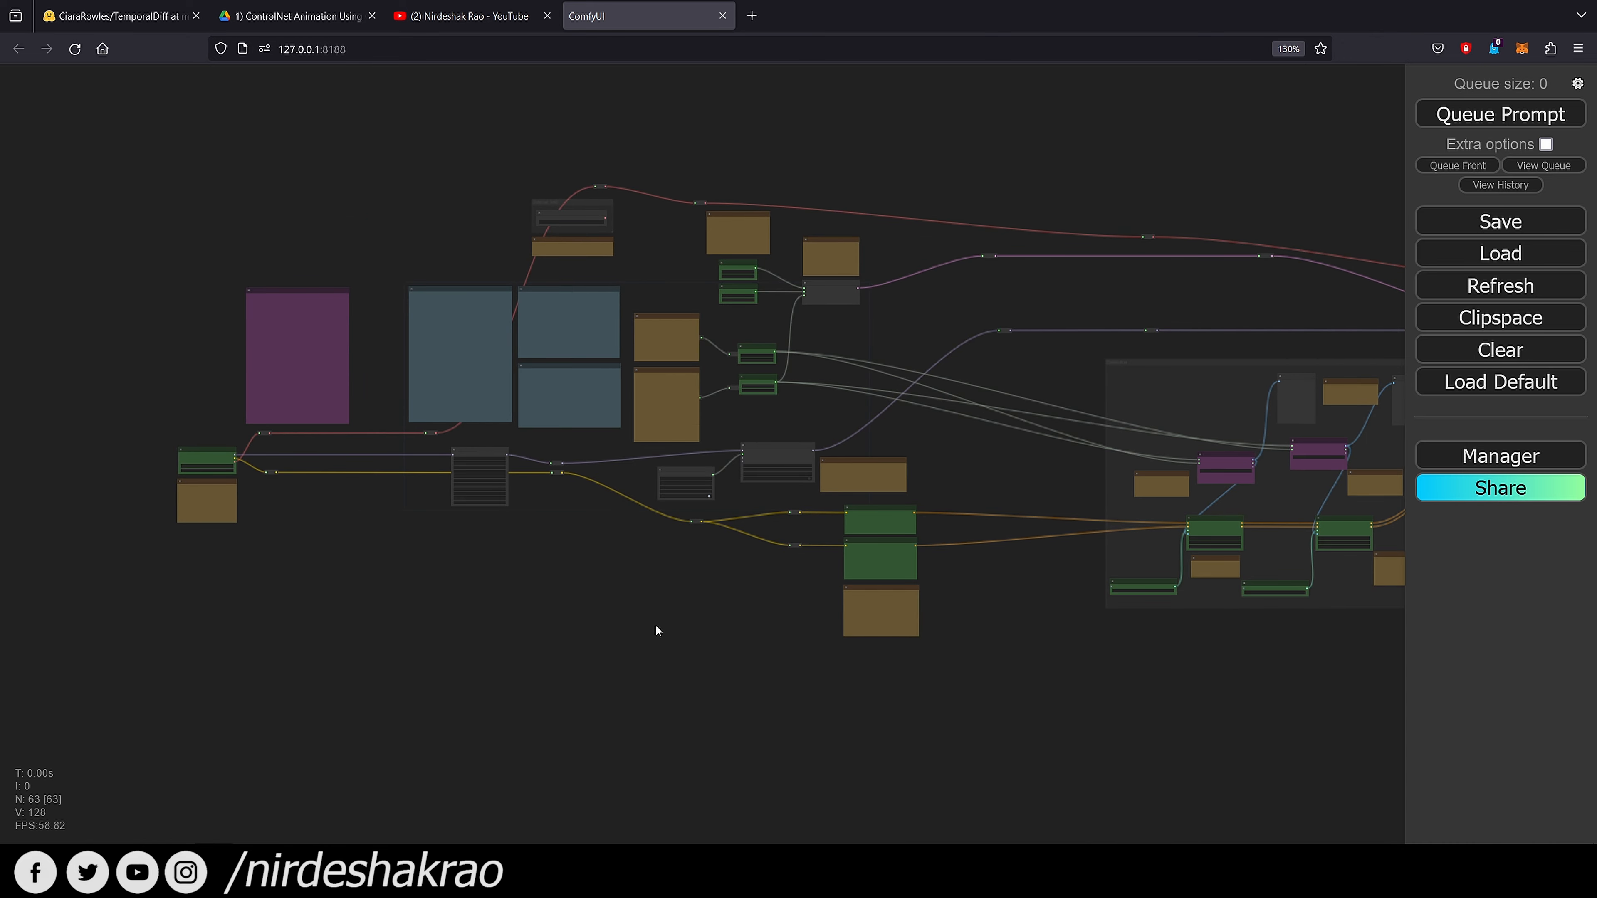
# Look over the workflow's overall layout, from the prompt and ControlNet groups to the image-saving node and back
pyautogui.scroll(3, 442, 575)
pyautogui.moveTo(449, 571); pyautogui.dragTo(158, 704)
pyautogui.moveTo(1044, 785); pyautogui.dragTo(715, 738)
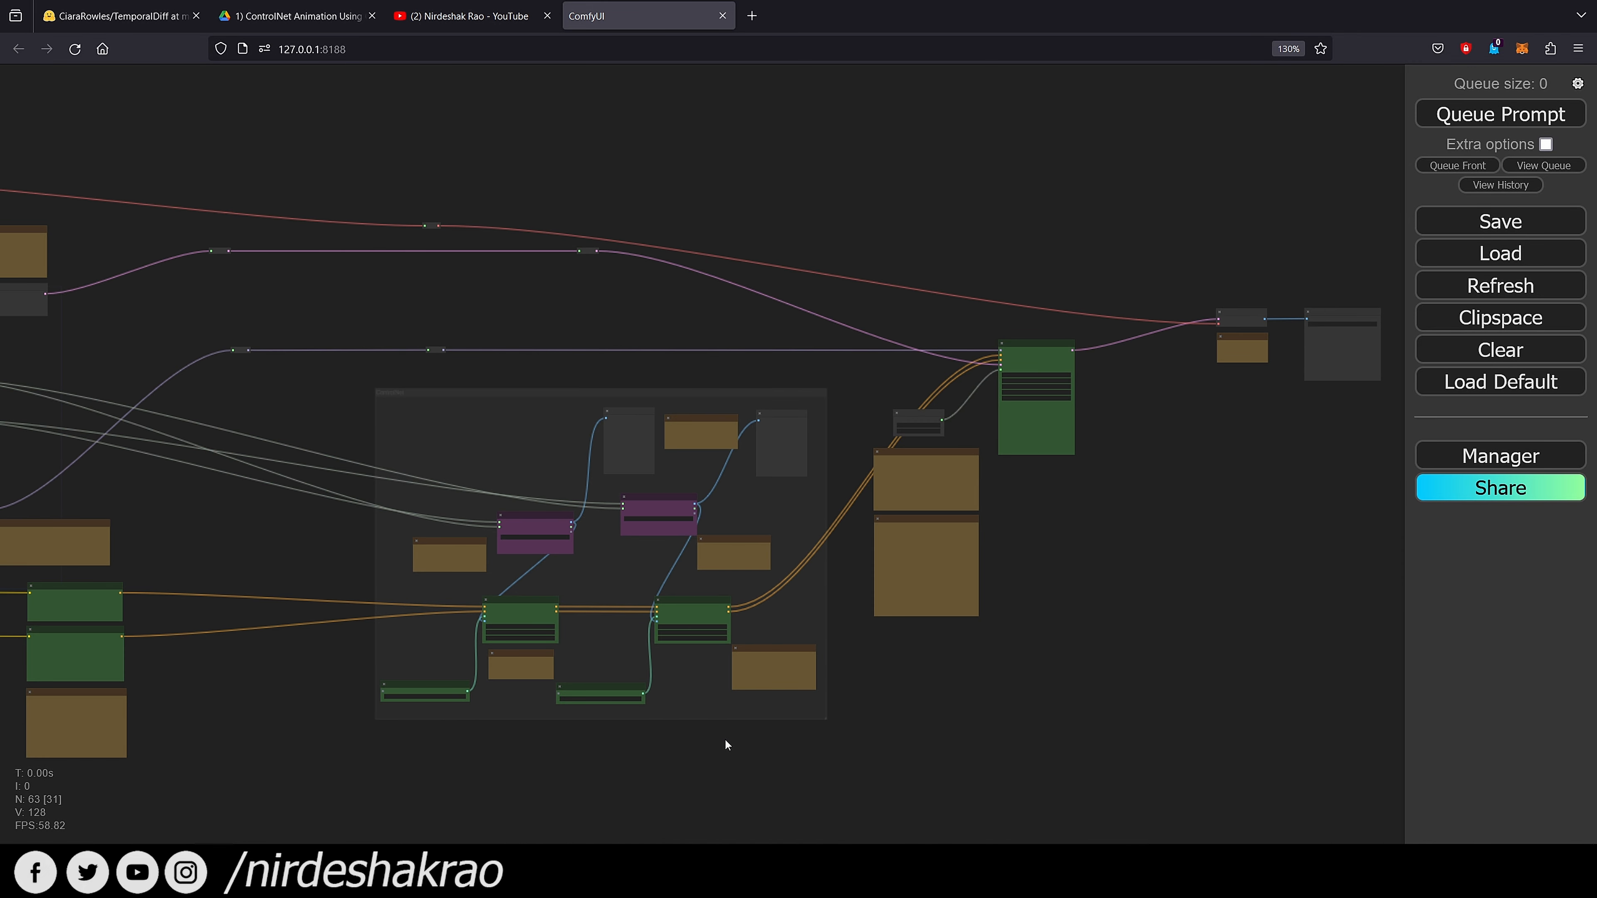
pyautogui.scroll(-3, 727, 736)
pyautogui.moveTo(728, 730); pyautogui.dragTo(899, 603)
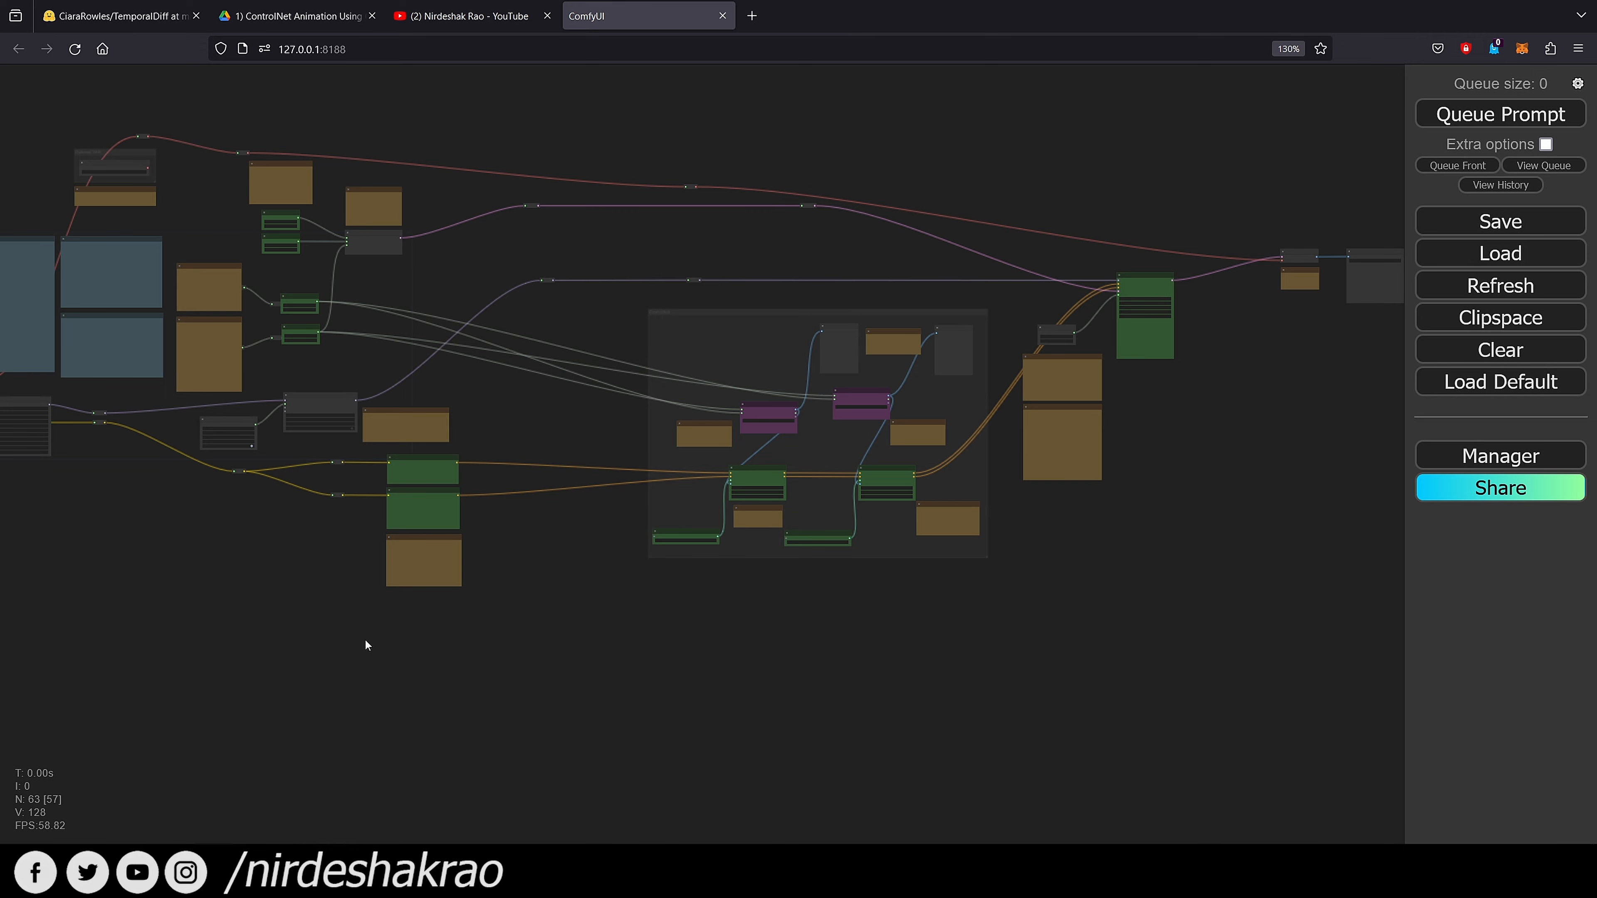
pyautogui.moveTo(363, 643); pyautogui.dragTo(638, 630)
# Set the Load Checkpoint node's model to realisticVisionV51_v51VAE.safetensors
pyautogui.scroll(10, 378, 472)
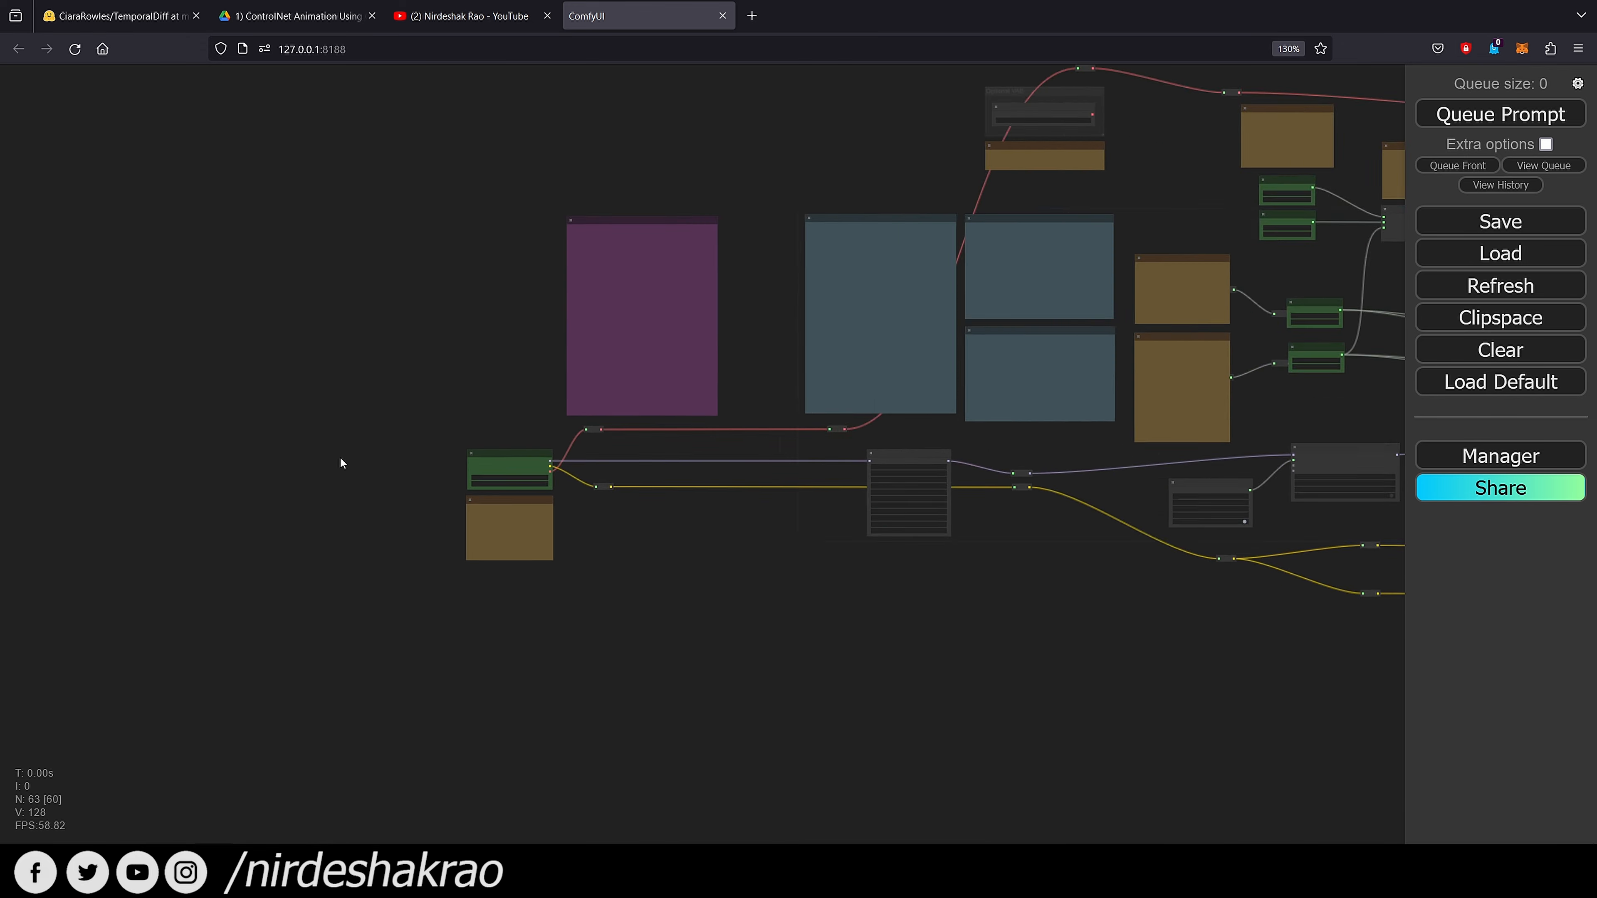
pyautogui.moveTo(443, 482); pyautogui.dragTo(300, 481)
pyautogui.scroll(3, 299, 481)
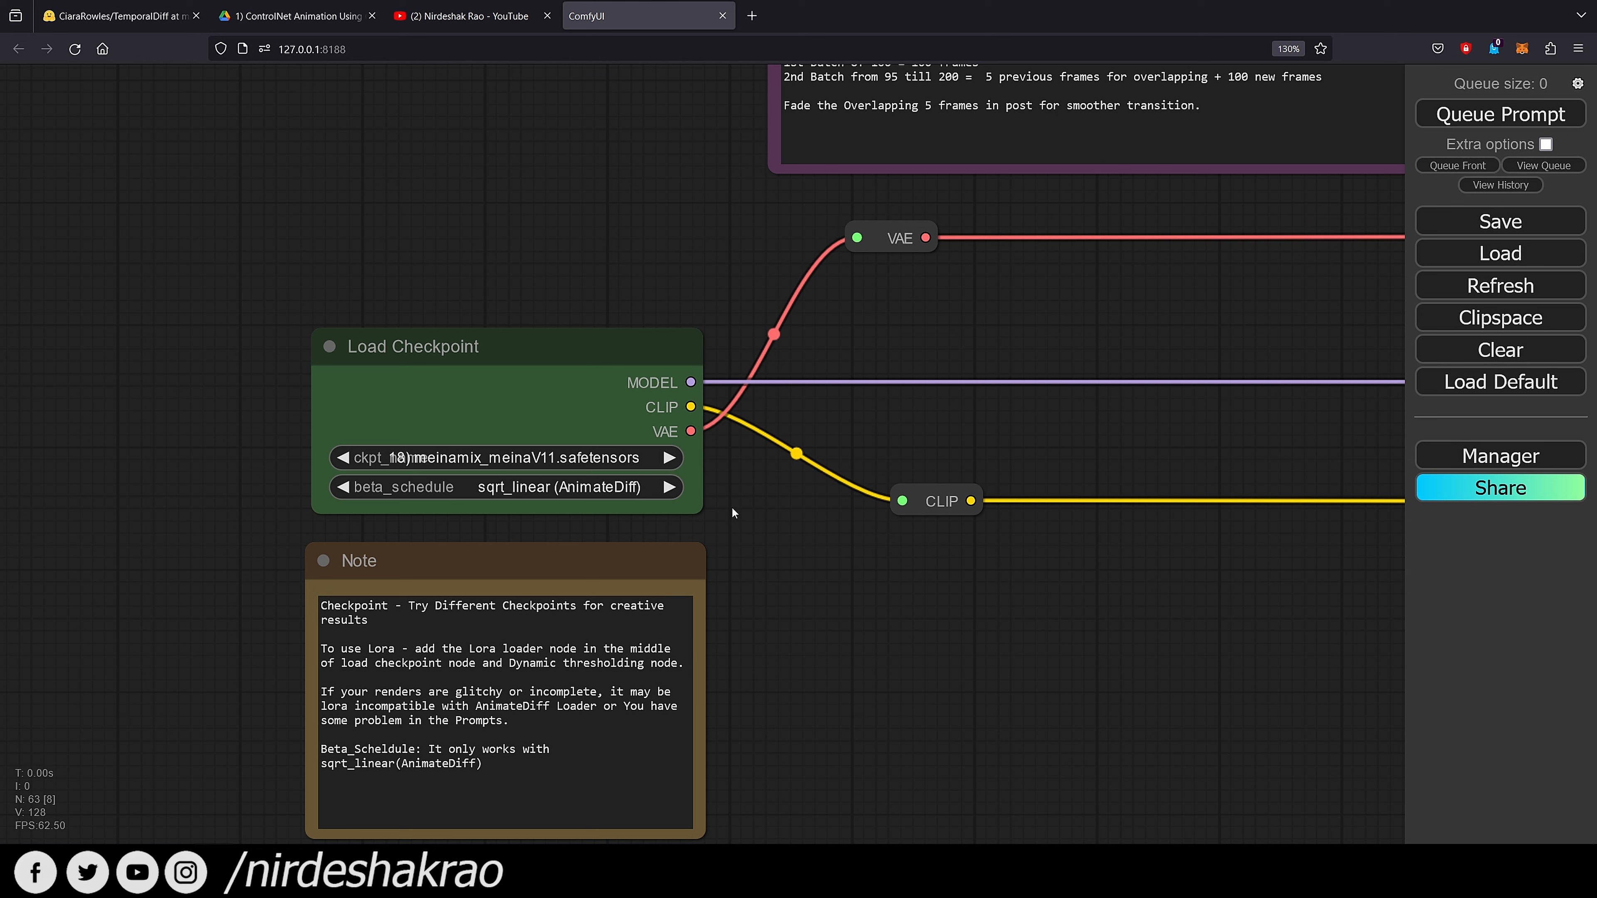
pyautogui.click(603, 458)
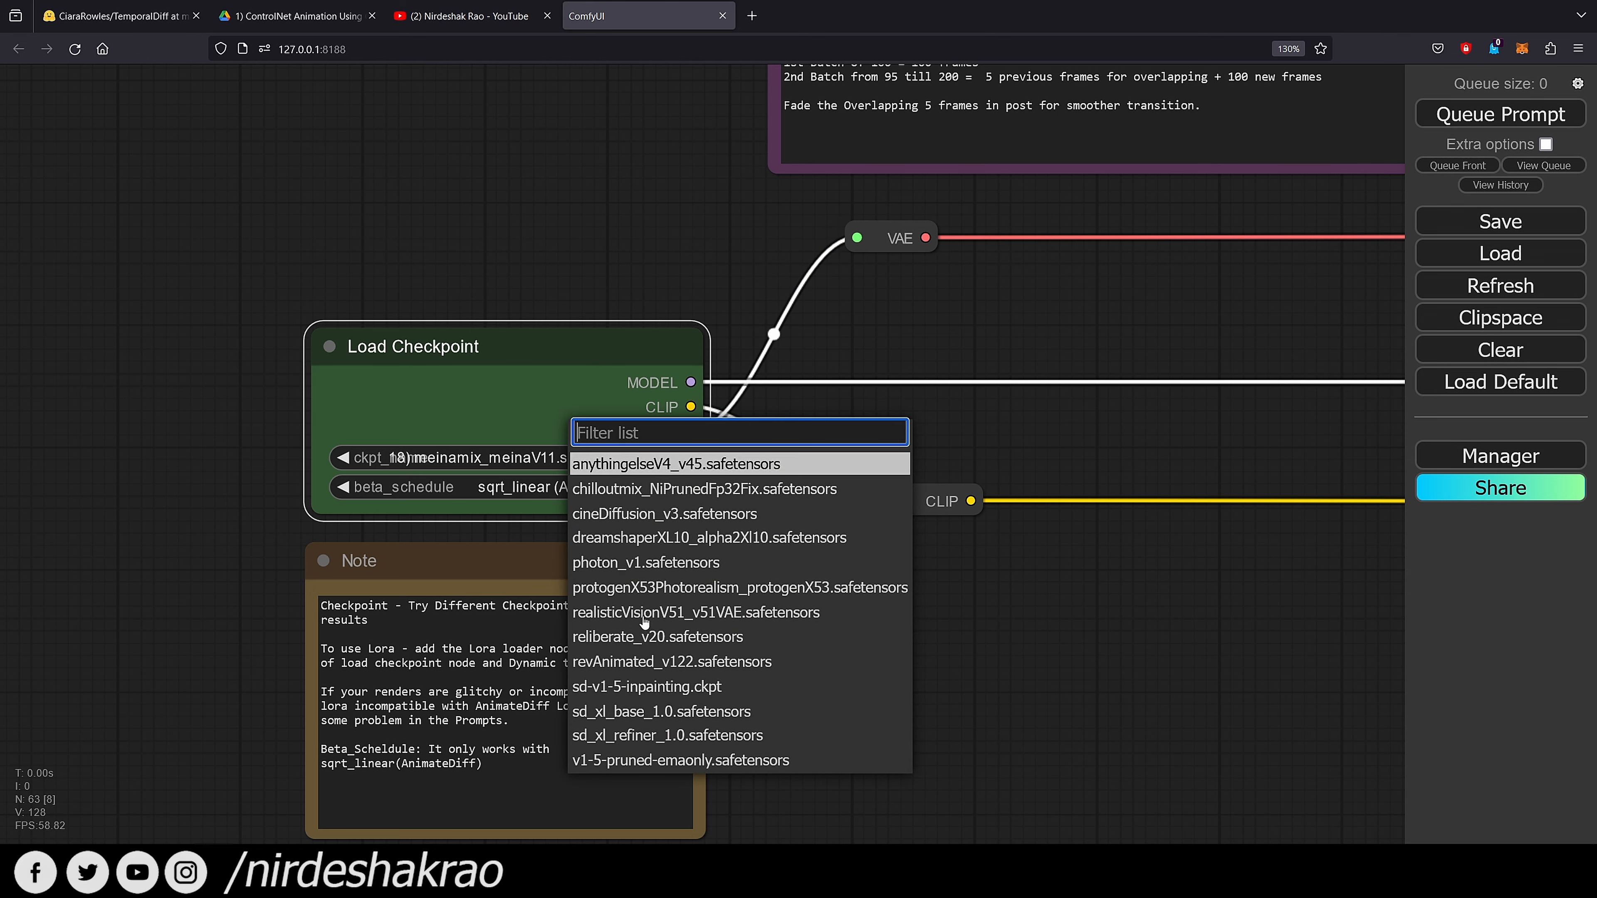
pyautogui.click(704, 612)
# Find the Batch Range node and enter 10 as its value
pyautogui.moveTo(906, 645); pyautogui.dragTo(625, 568)
pyautogui.scroll(-2, 753, 653)
pyautogui.moveTo(1008, 669); pyautogui.dragTo(683, 693)
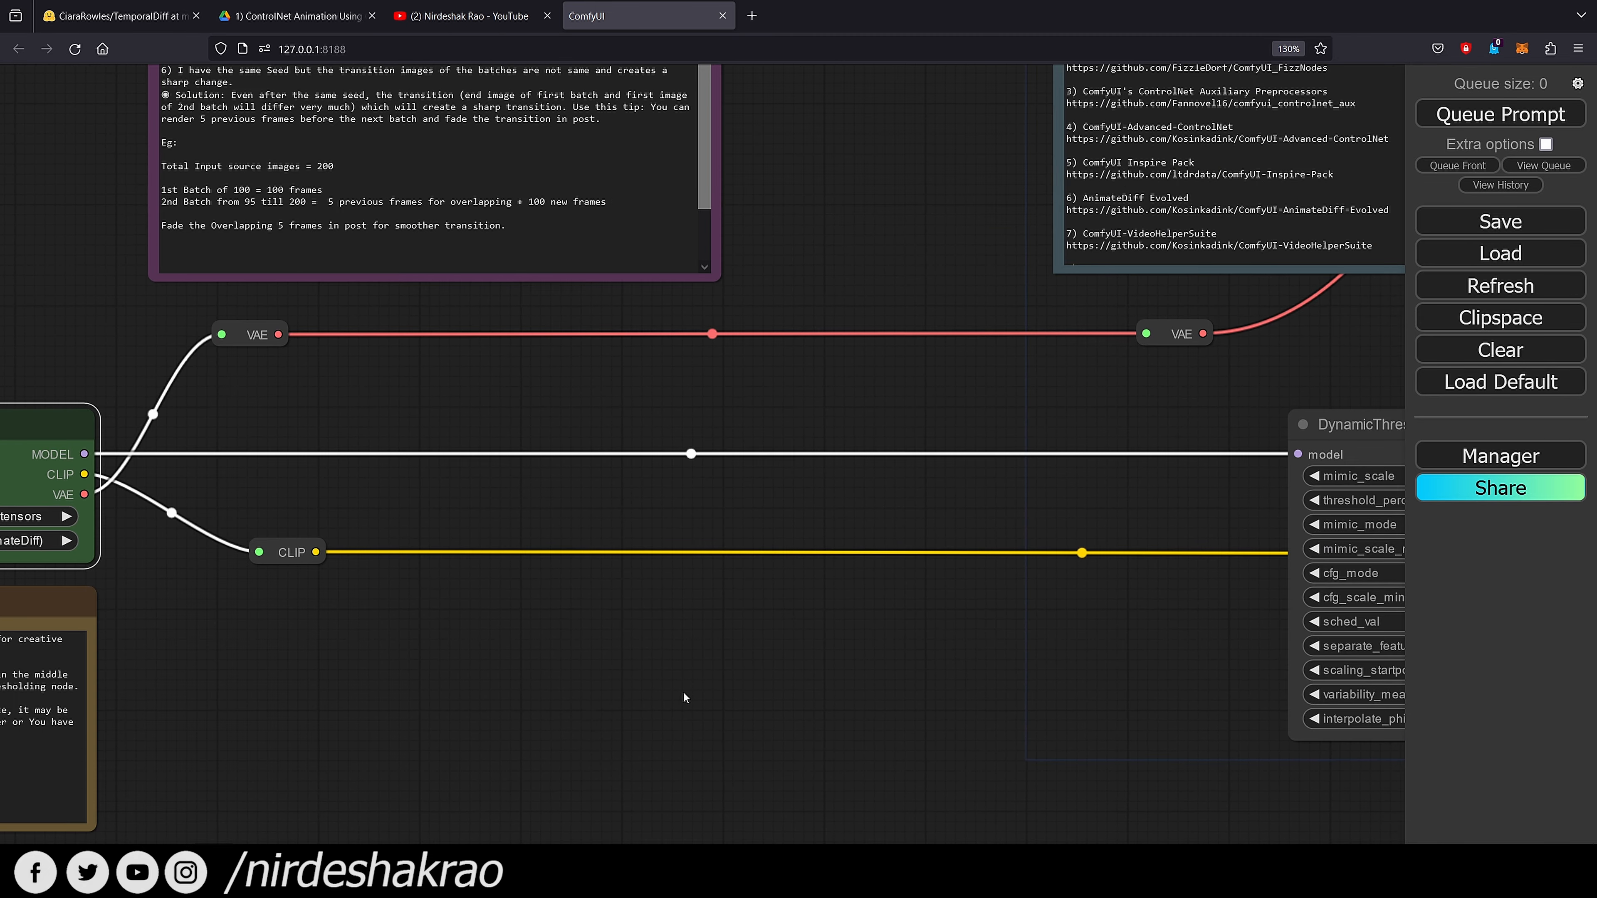
pyautogui.scroll(-5, 1038, 664)
pyautogui.scroll(-3, 892, 682)
pyautogui.moveTo(892, 681); pyautogui.dragTo(347, 681)
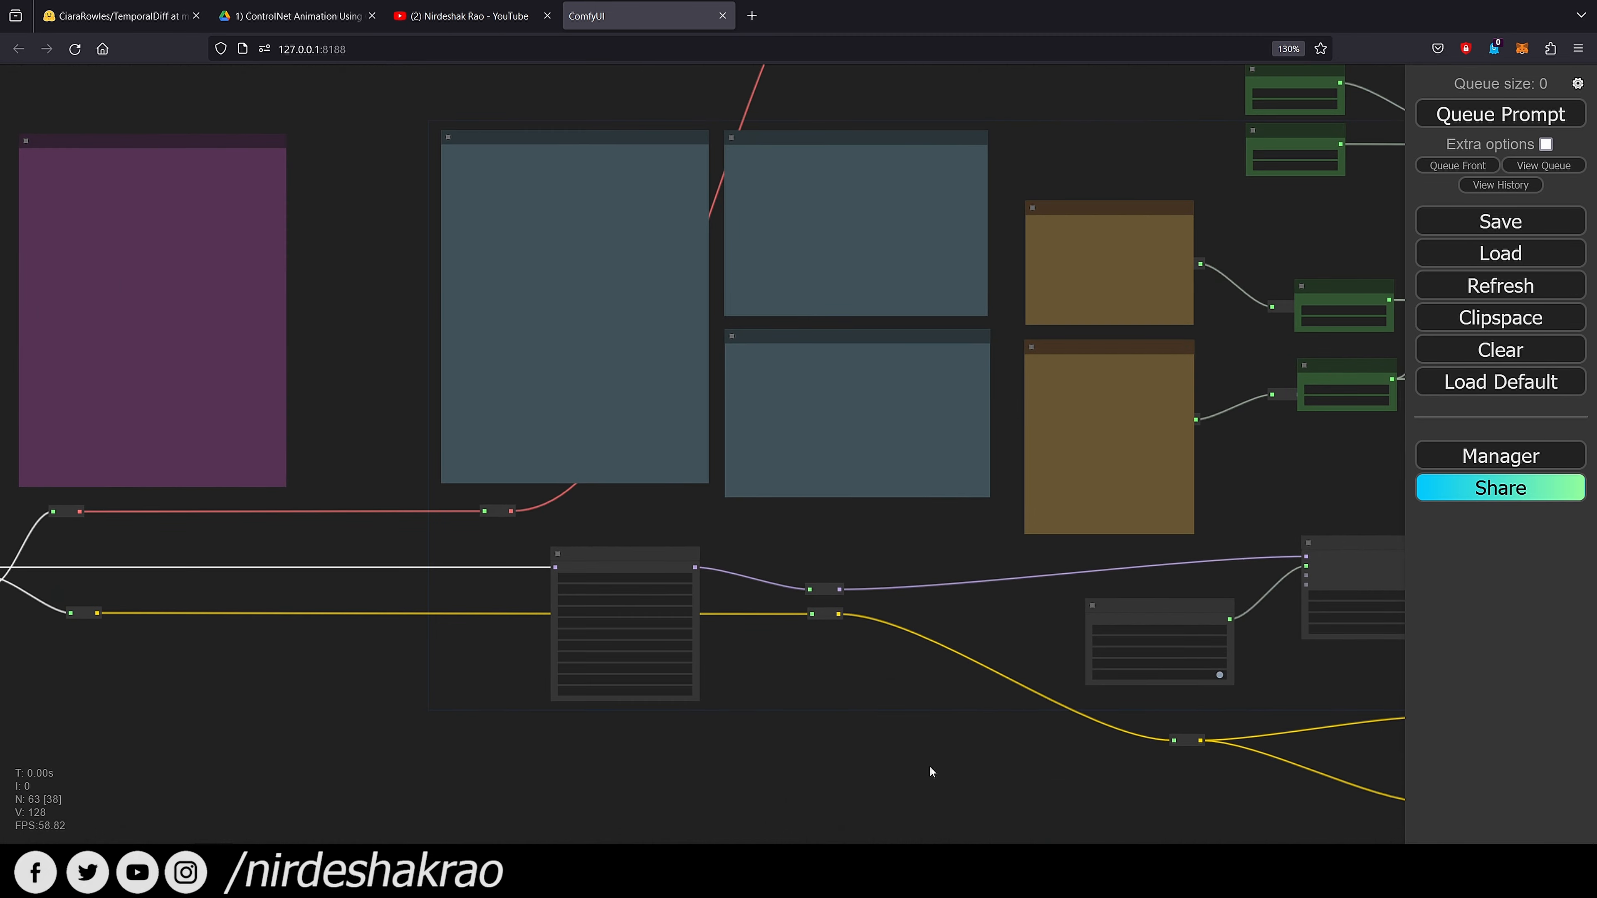
pyautogui.moveTo(929, 764); pyautogui.dragTo(417, 765)
pyautogui.scroll(3, 882, 449)
pyautogui.scroll(1, 882, 449)
pyautogui.moveTo(794, 424); pyautogui.dragTo(864, 554)
pyautogui.scroll(6, 858, 551)
pyautogui.moveTo(826, 393); pyautogui.dragTo(861, 497)
pyautogui.scroll(3, 856, 480)
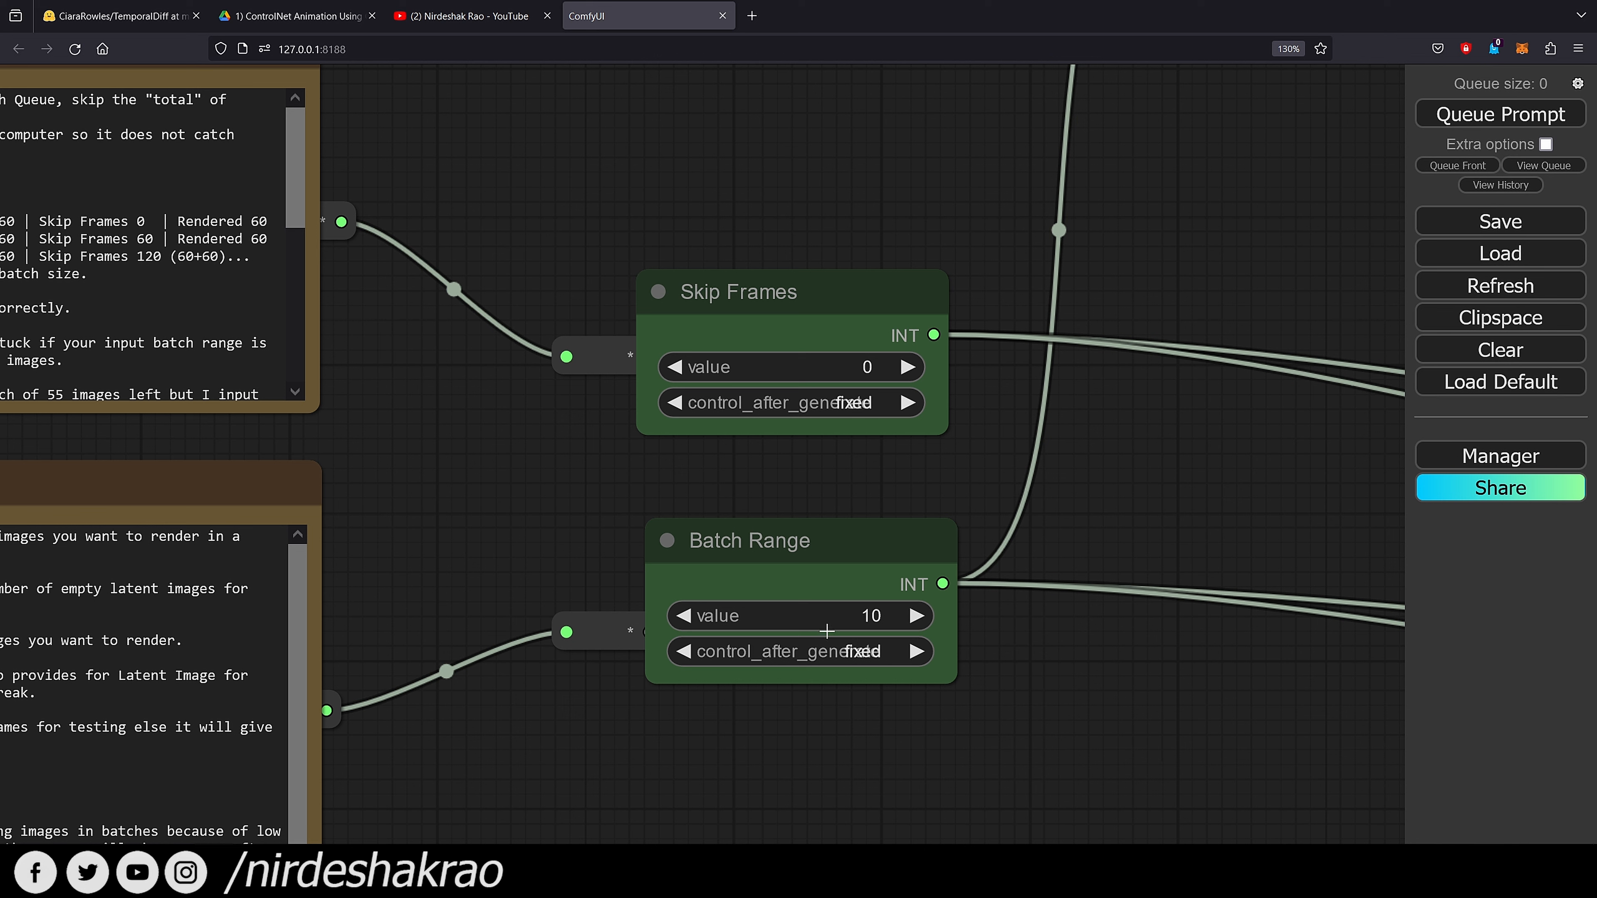
pyautogui.click(883, 615)
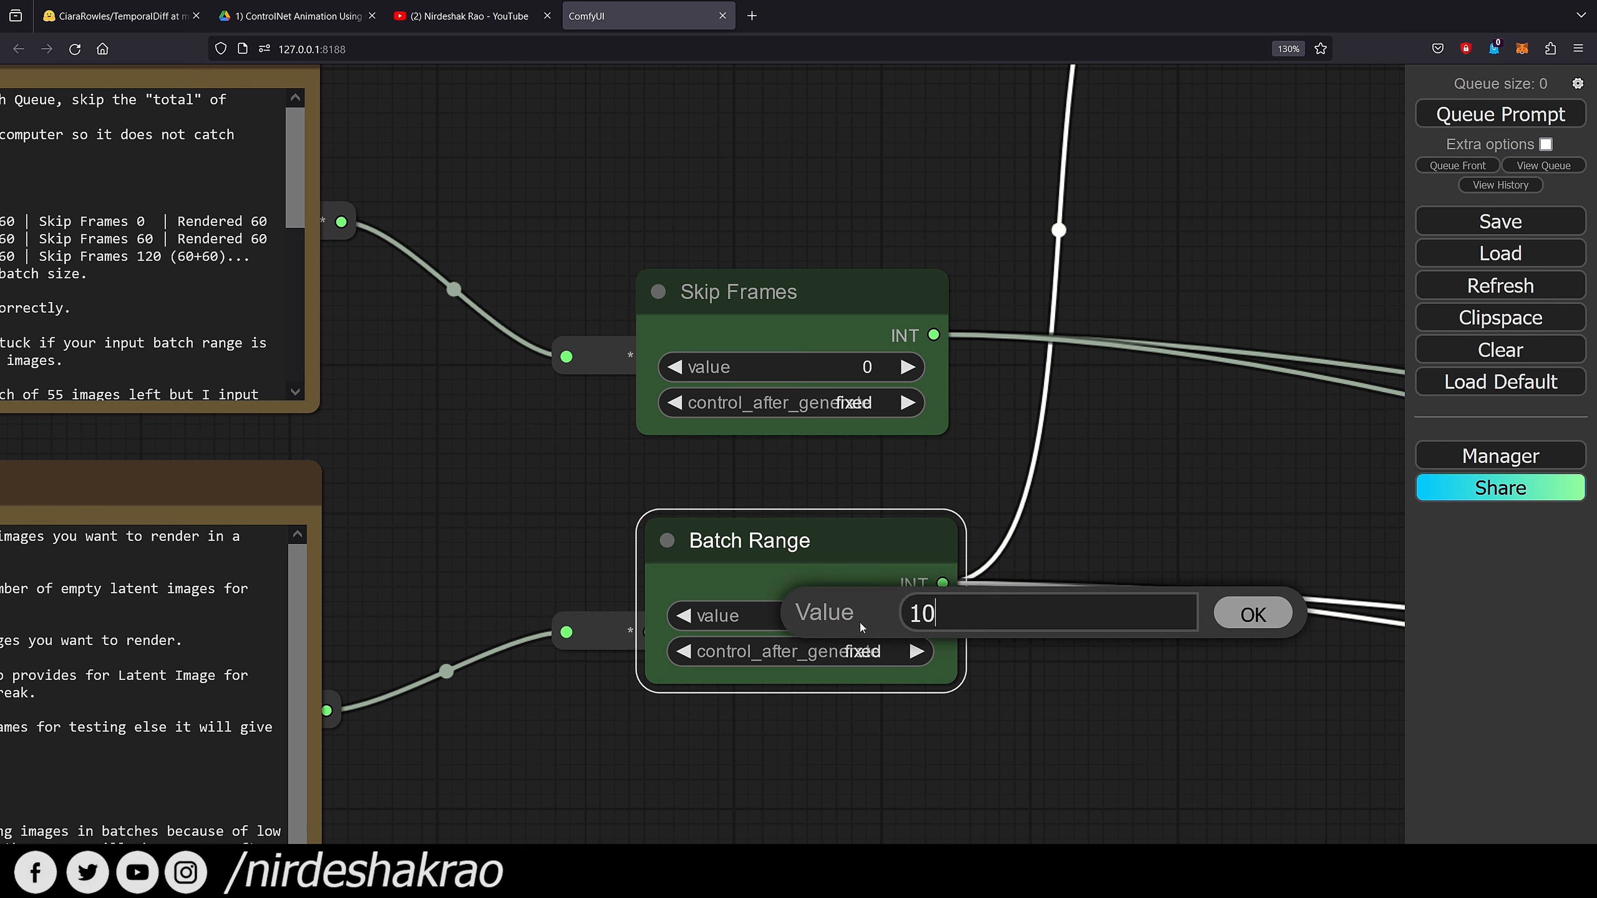
pyautogui.click(1253, 614)
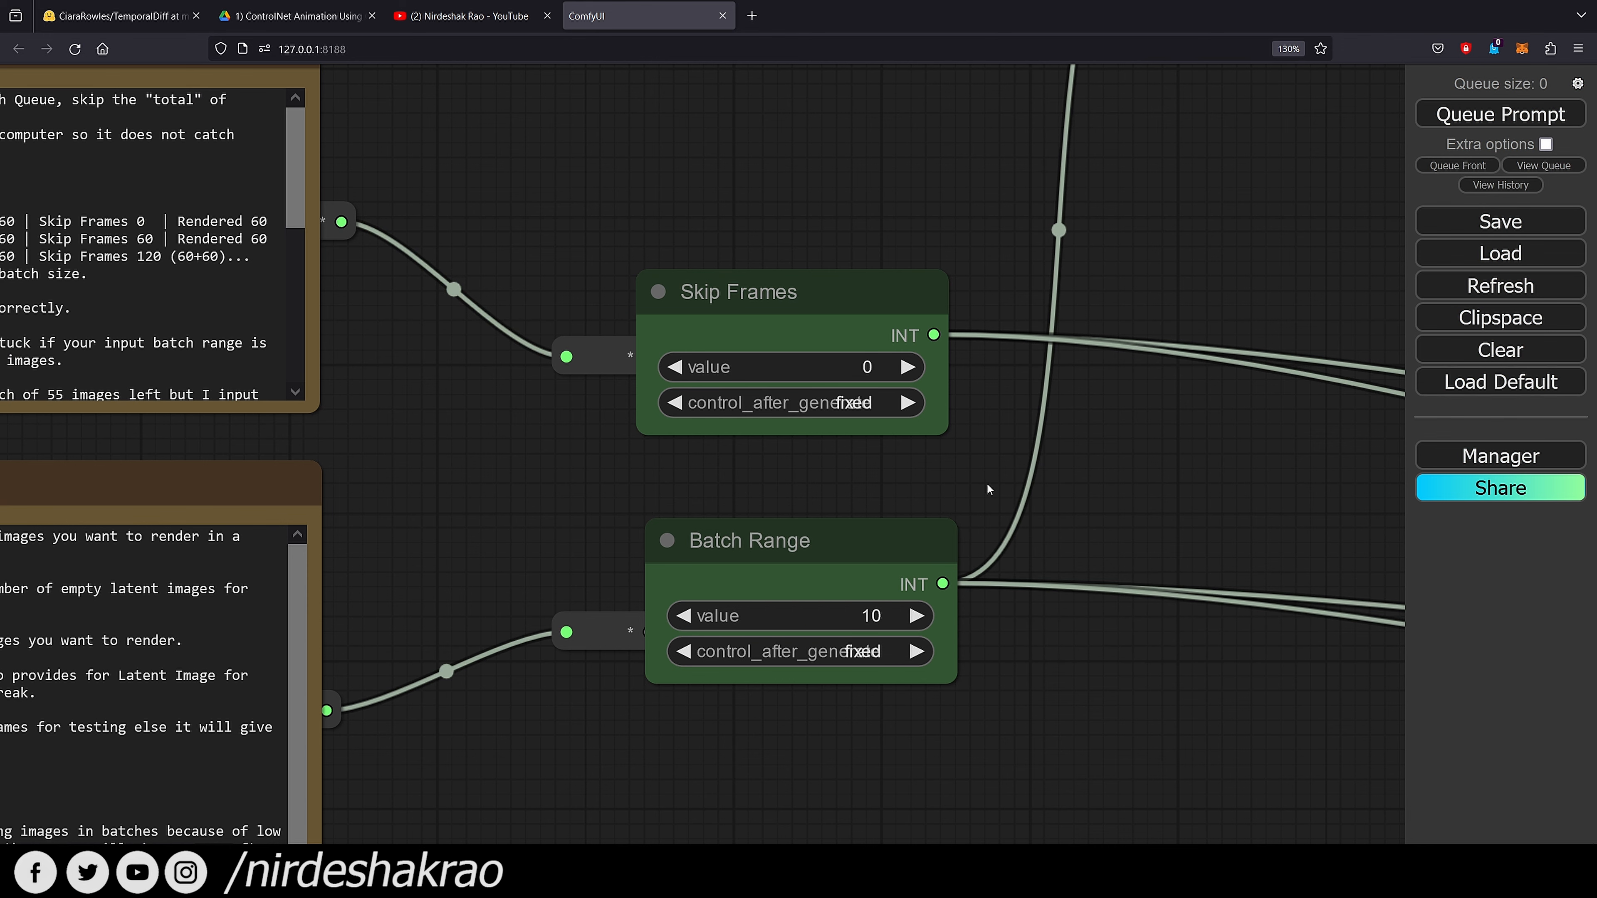
# Review the Skip Frames and Batch Range nodes together with their explanatory notes
pyautogui.scroll(-1, 987, 483)
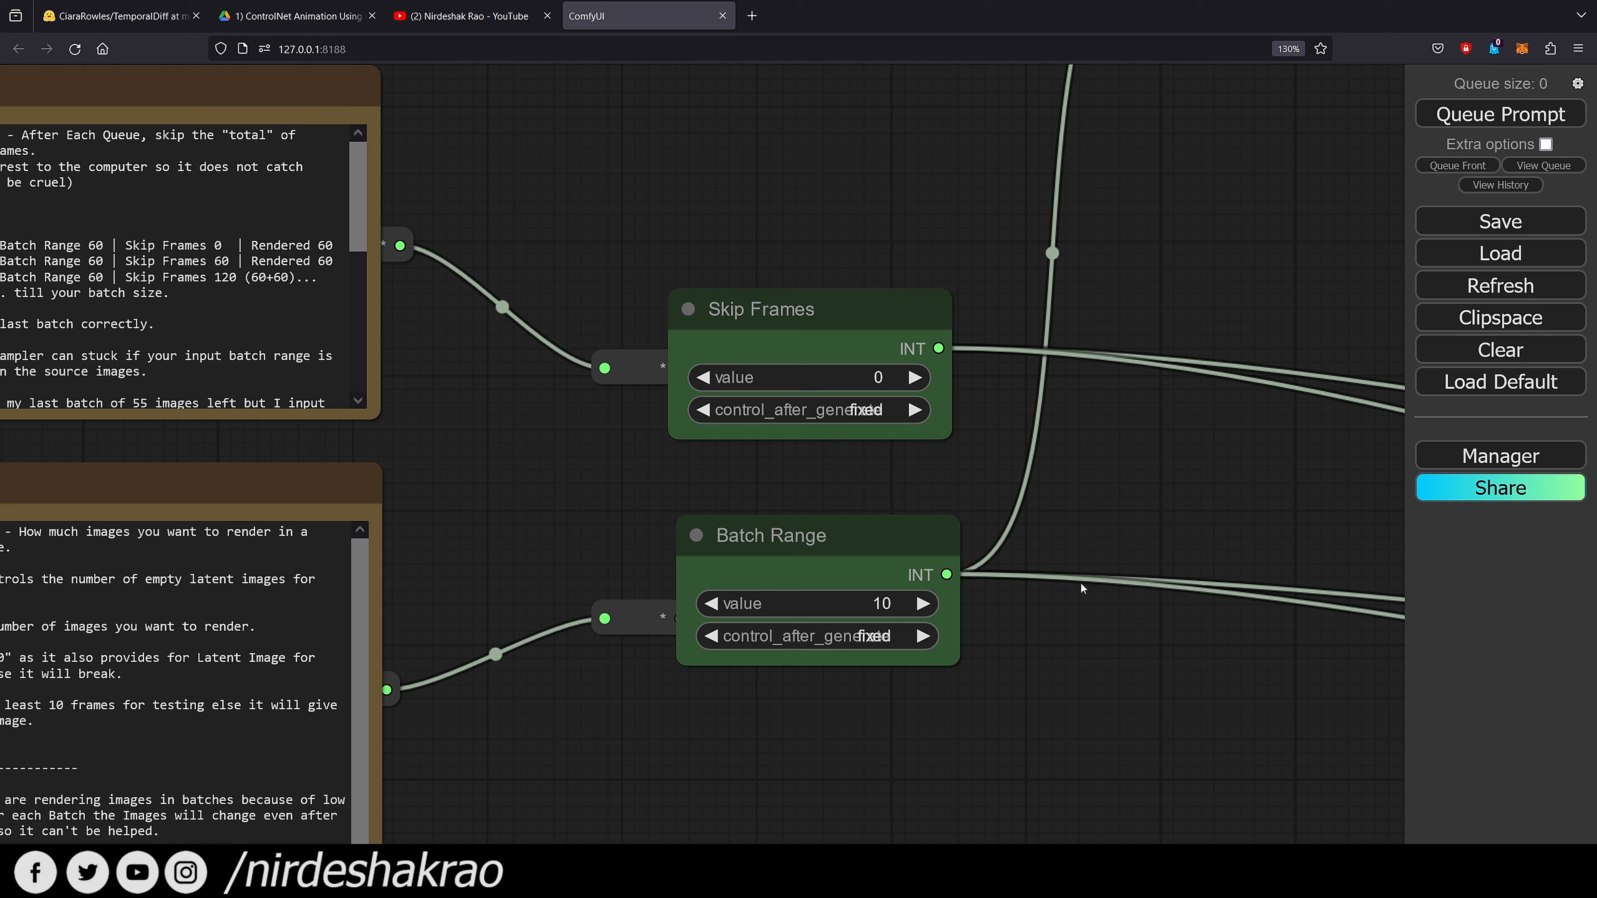
pyautogui.scroll(-3, 1007, 676)
pyautogui.scroll(2, 909, 678)
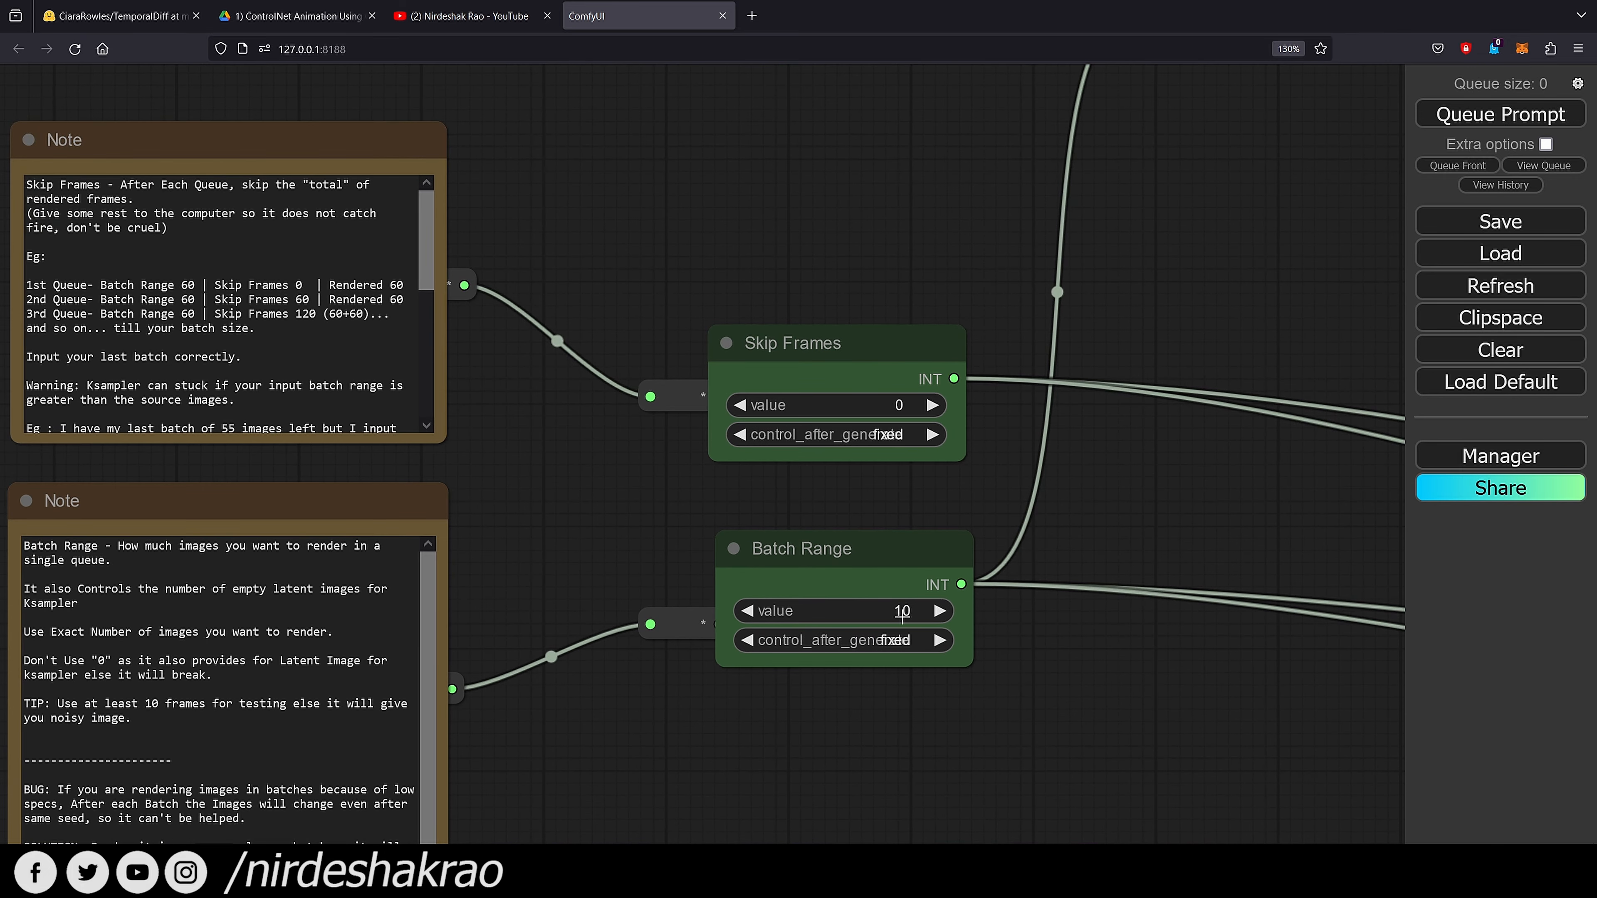
pyautogui.scroll(-2, 1018, 657)
pyautogui.scroll(1, 990, 620)
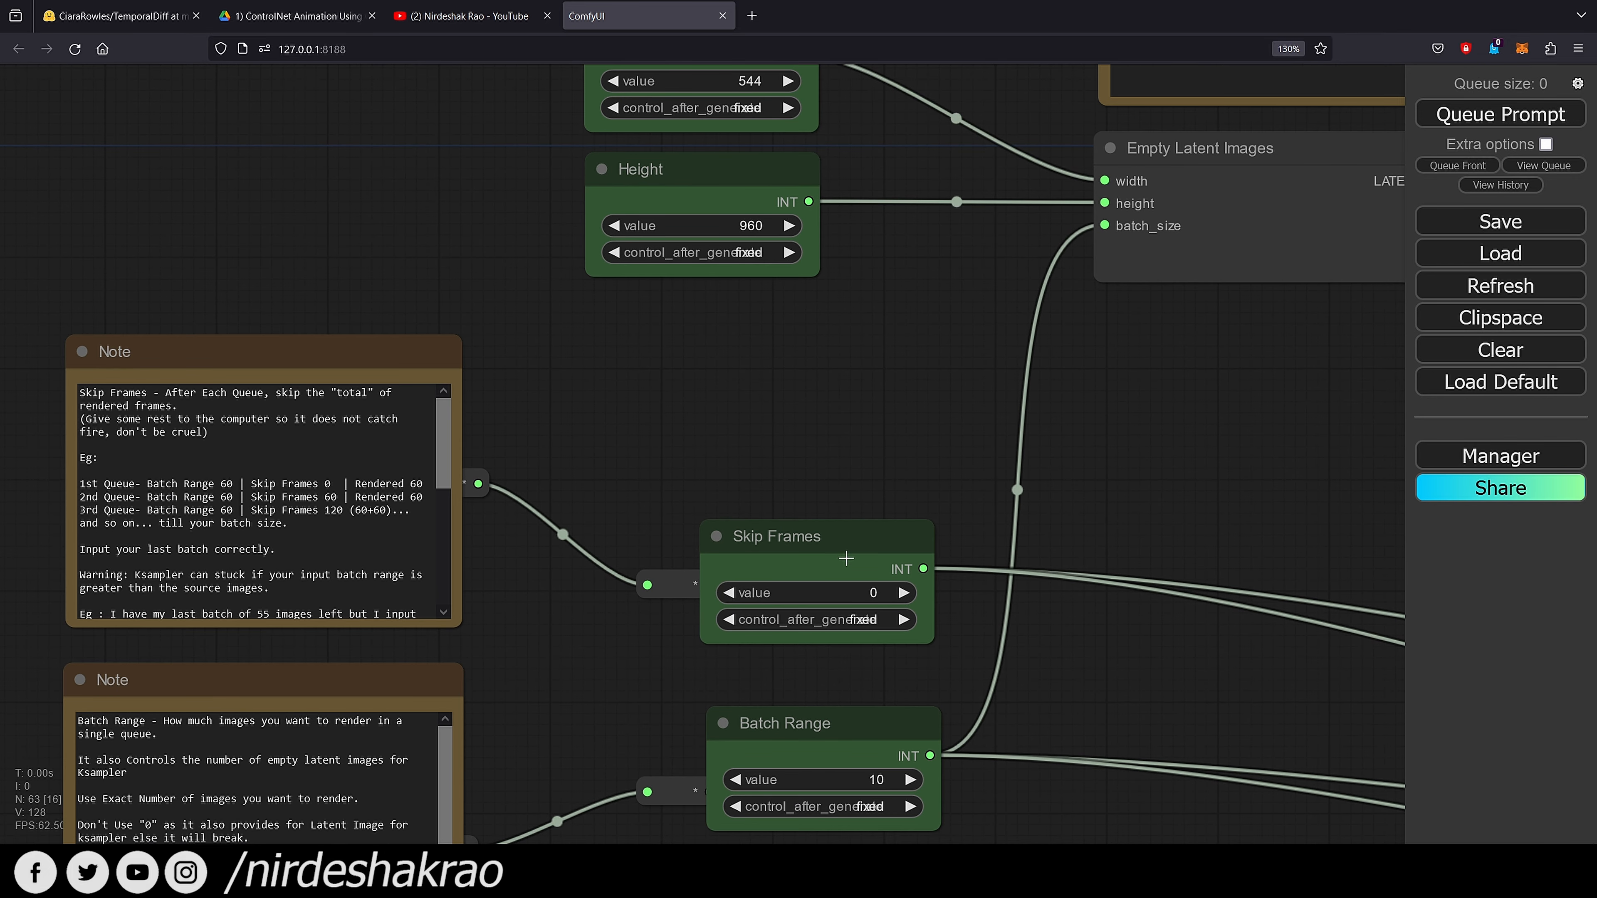
# Check the Width and Height values that feed the Empty Latent Images node
pyautogui.moveTo(900, 362); pyautogui.dragTo(893, 656)
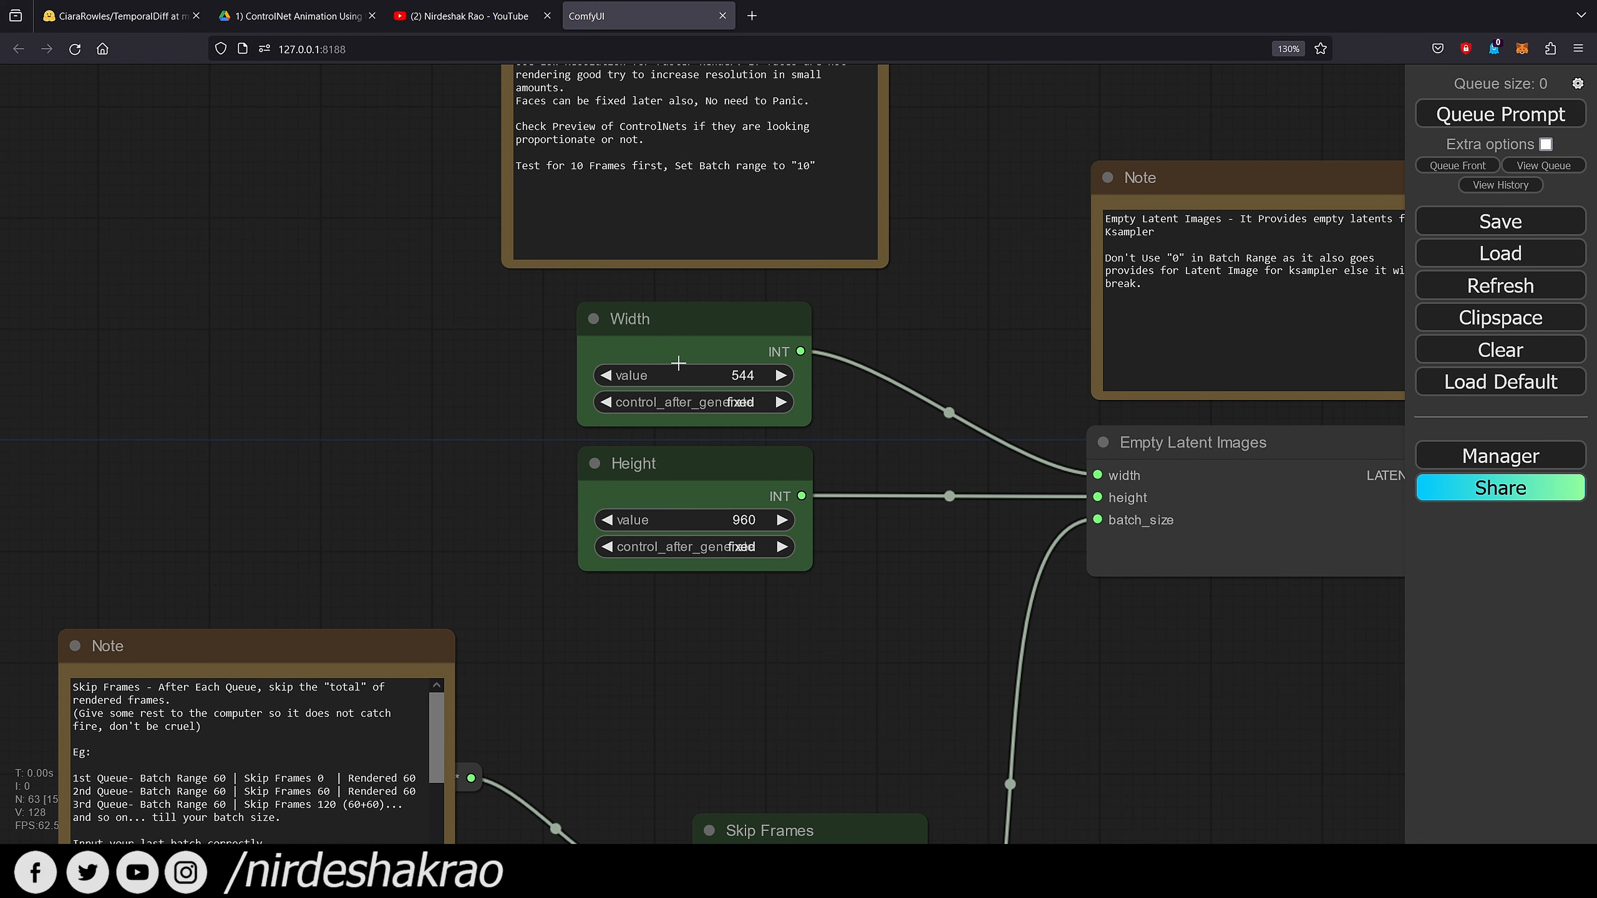
pyautogui.scroll(5, 670, 468)
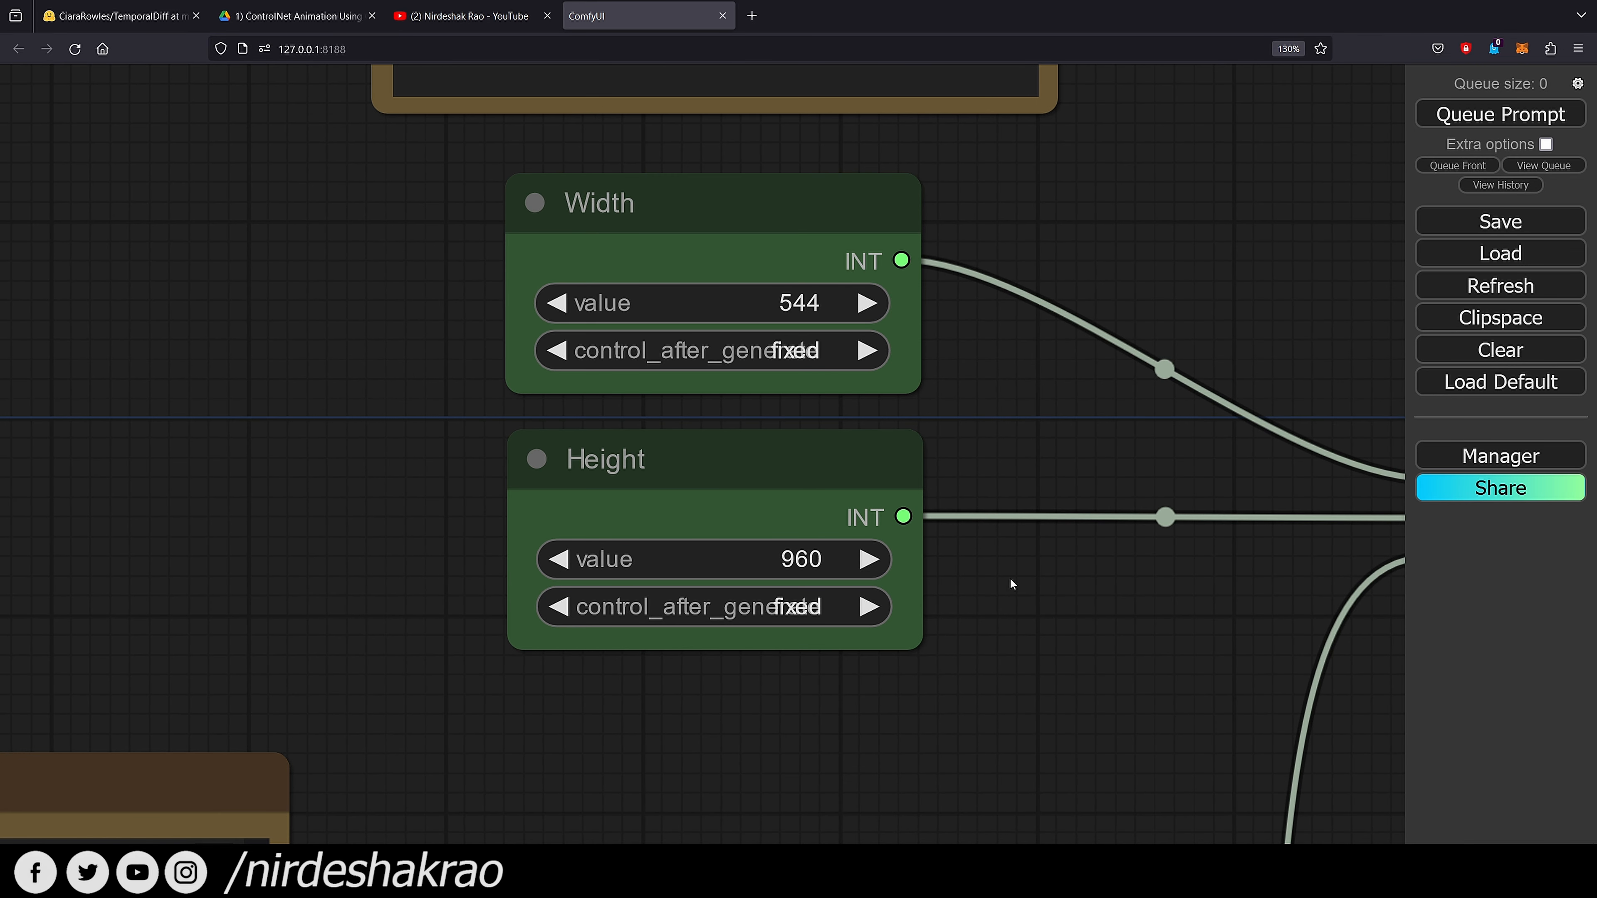
pyautogui.scroll(-3, 1033, 588)
pyautogui.moveTo(1033, 588); pyautogui.dragTo(948, 658)
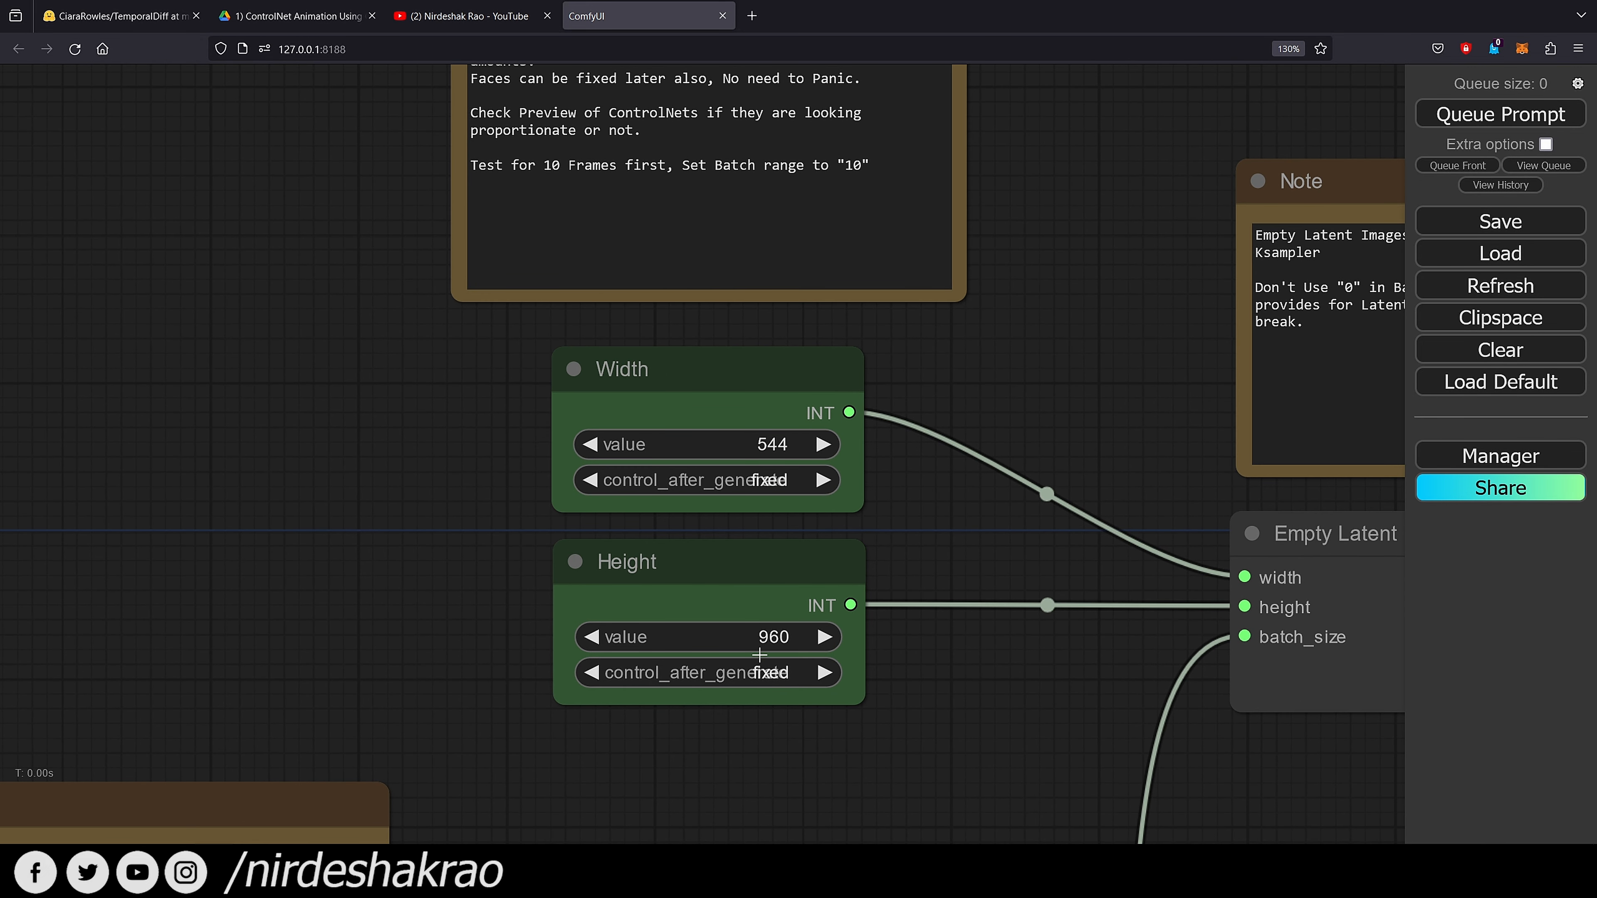
pyautogui.scroll(-3, 964, 669)
pyautogui.moveTo(965, 669); pyautogui.dragTo(760, 442)
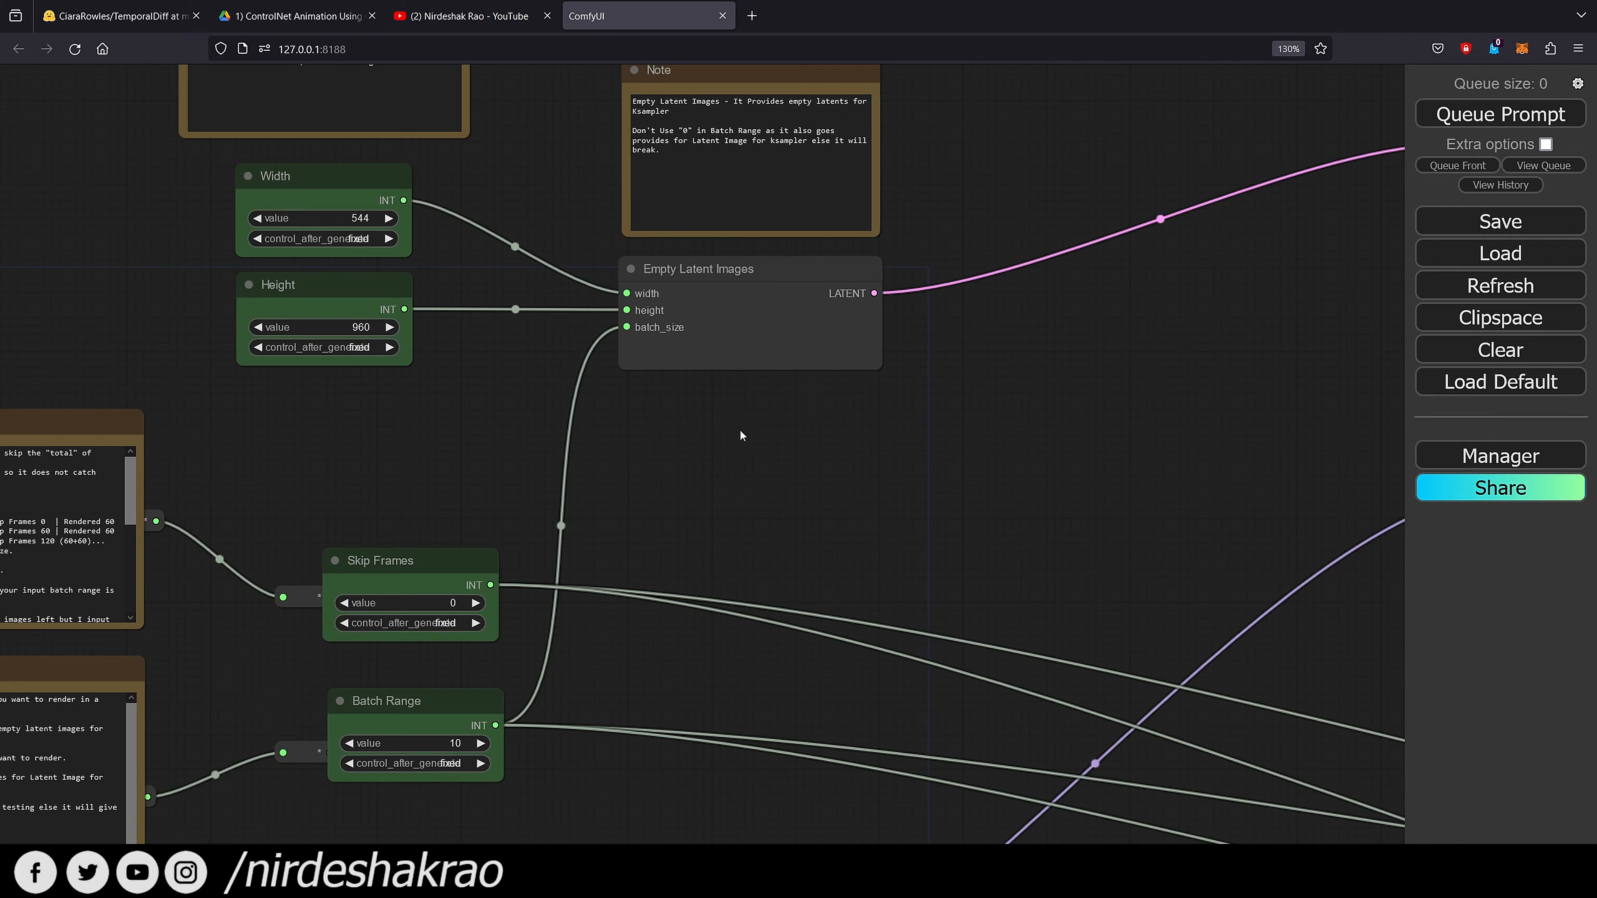
# Read the texts of the Positive Prompt and Negative Prompt nodes
pyautogui.scroll(-5, 950, 484)
pyautogui.moveTo(980, 510); pyautogui.dragTo(629, 347)
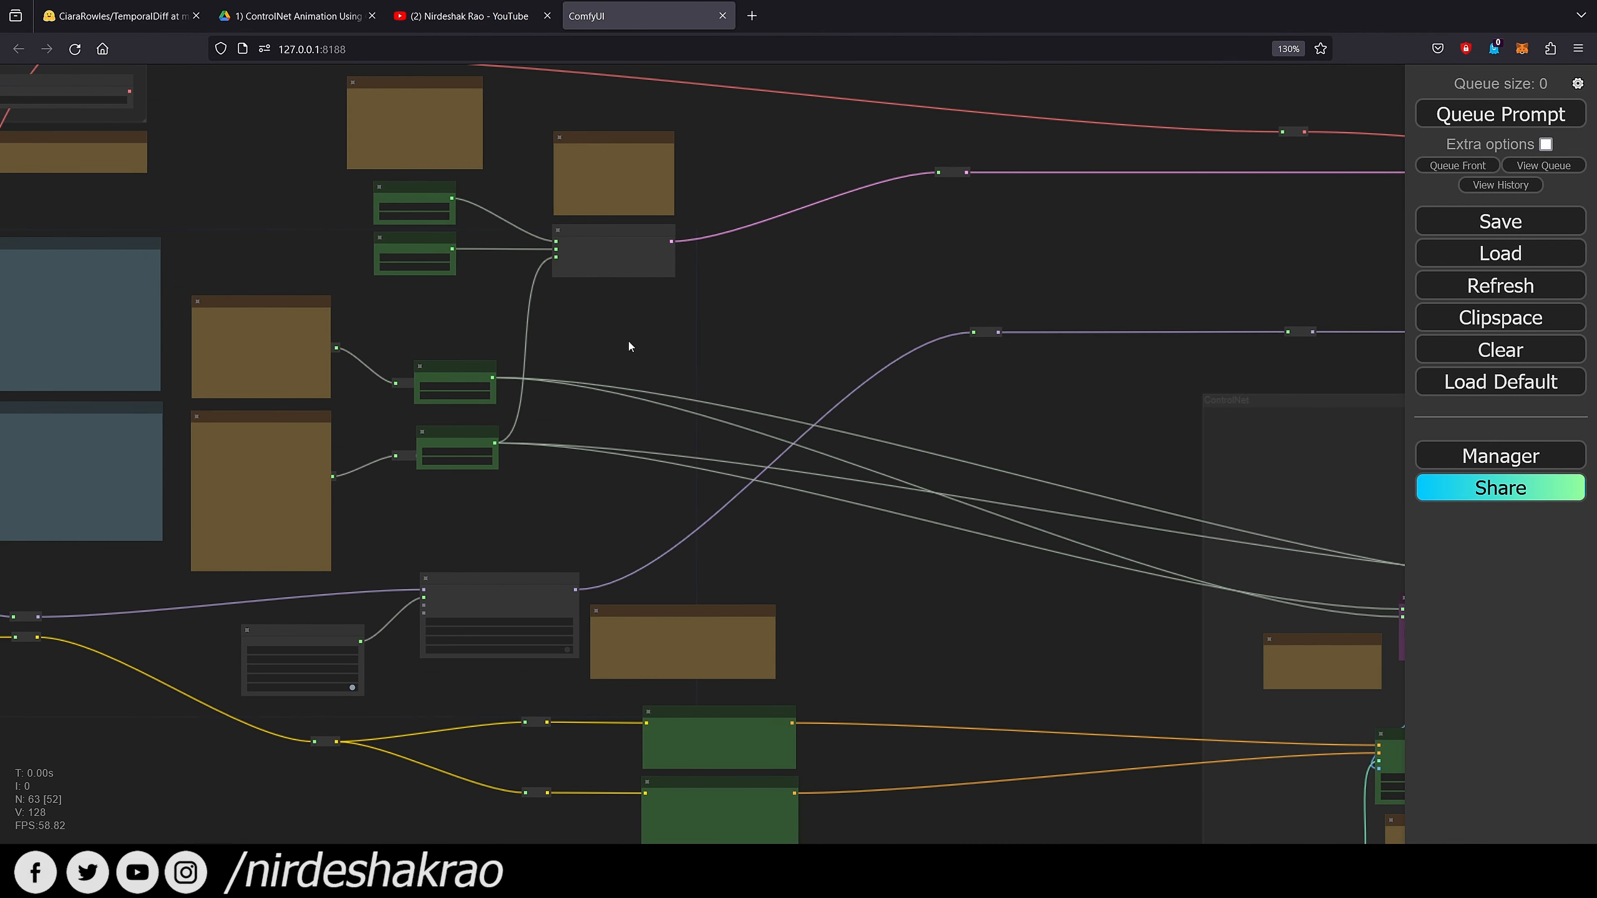
pyautogui.moveTo(910, 611); pyautogui.dragTo(828, 352)
pyautogui.scroll(6, 794, 576)
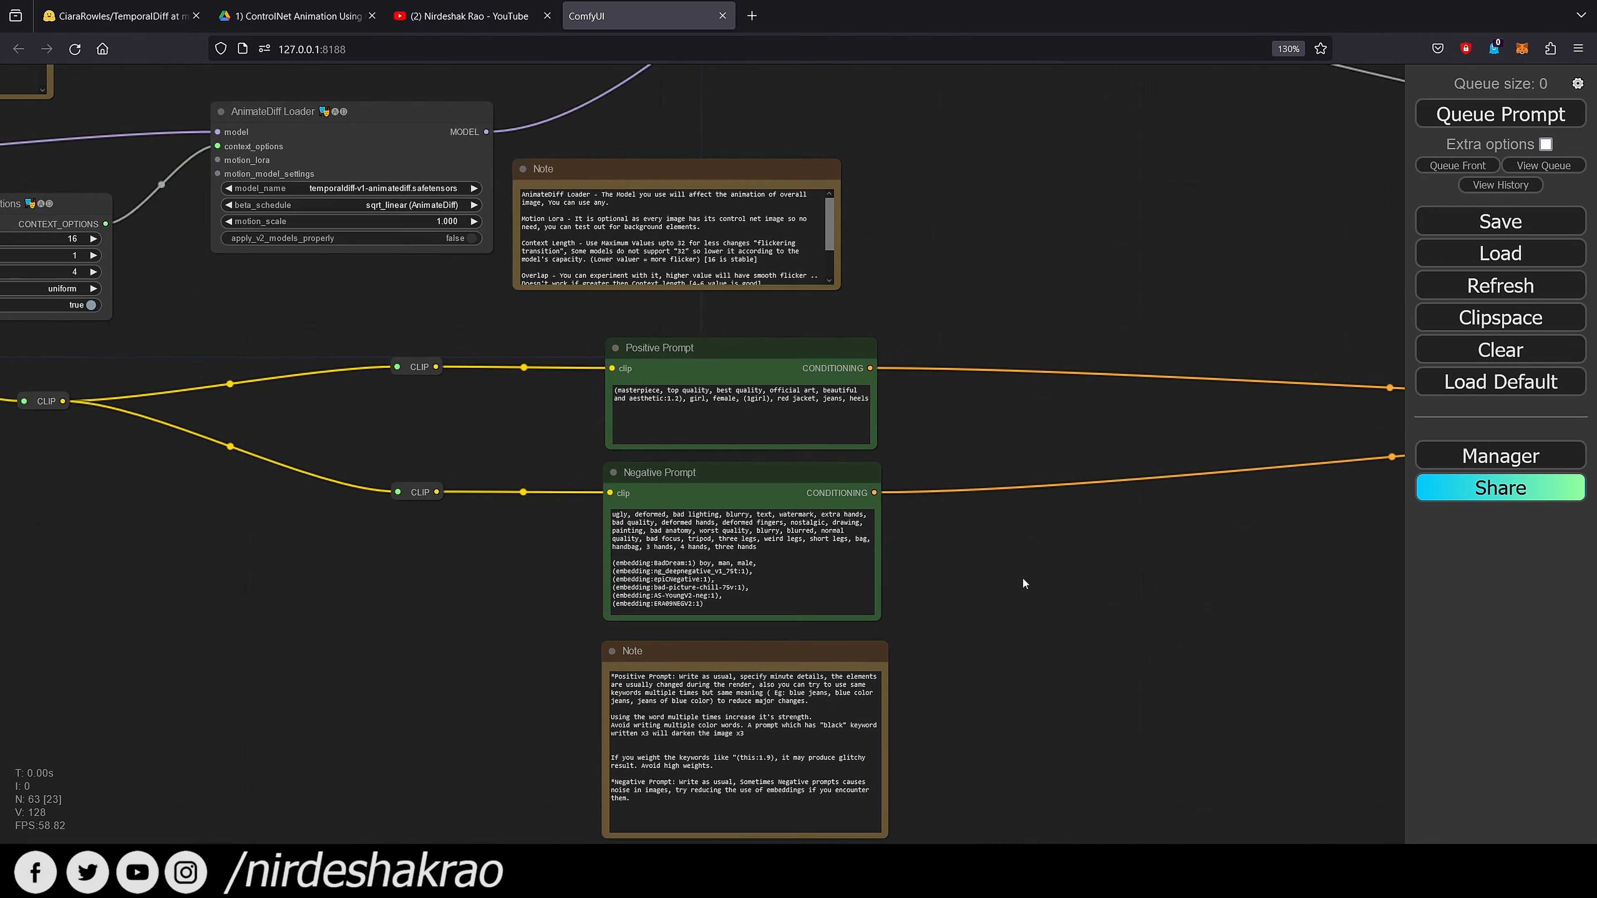
pyautogui.scroll(4, 1055, 497)
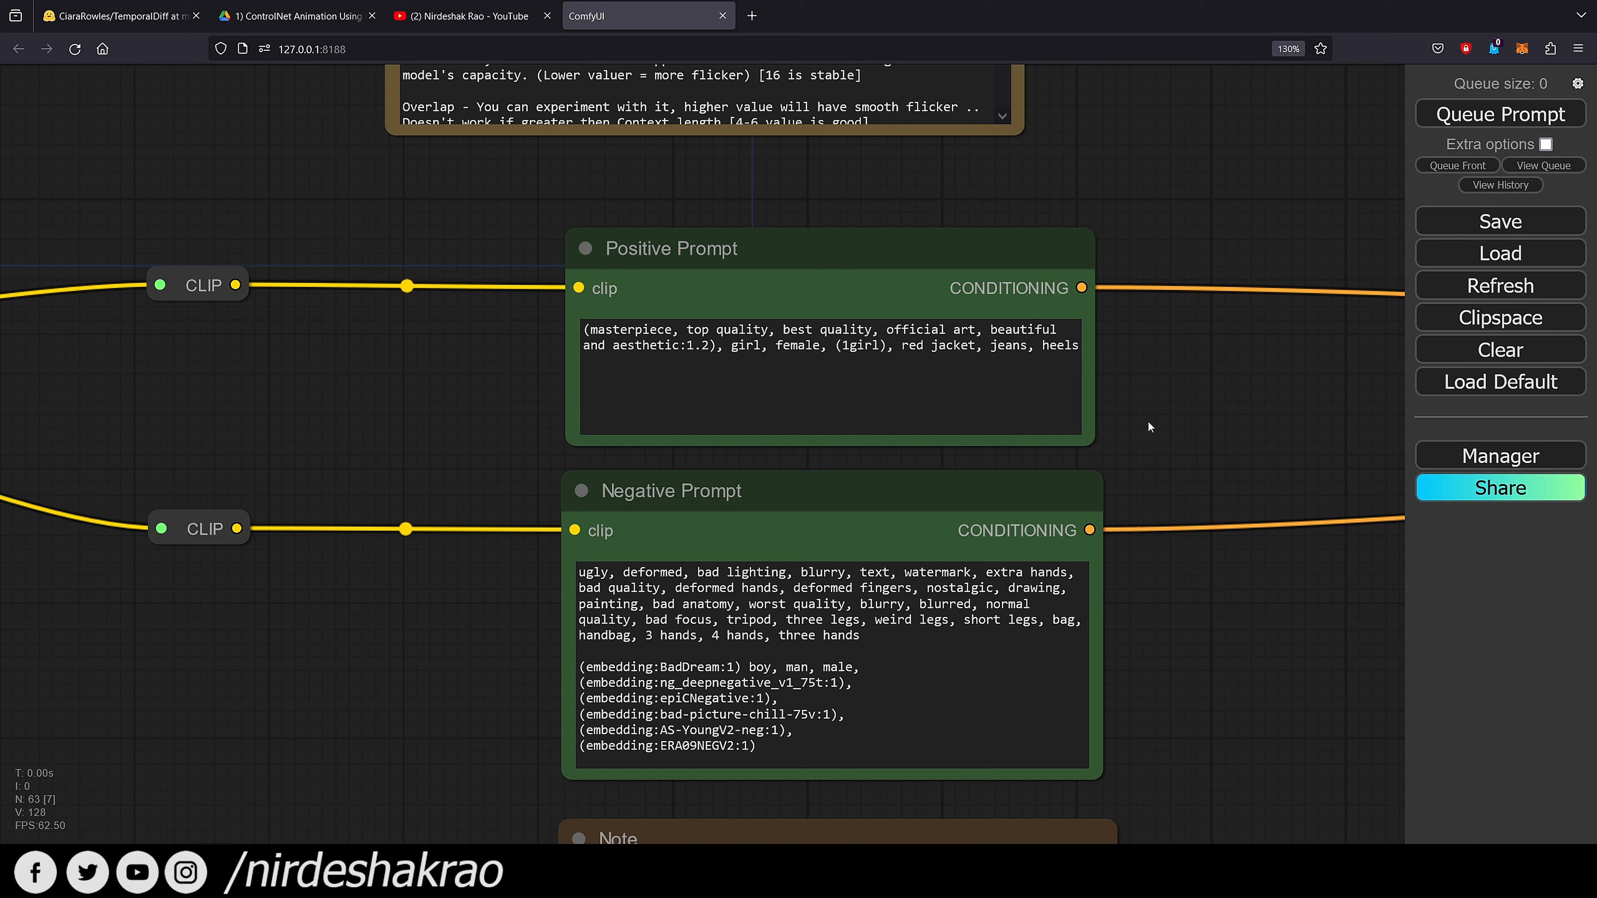
pyautogui.scroll(2, 1144, 420)
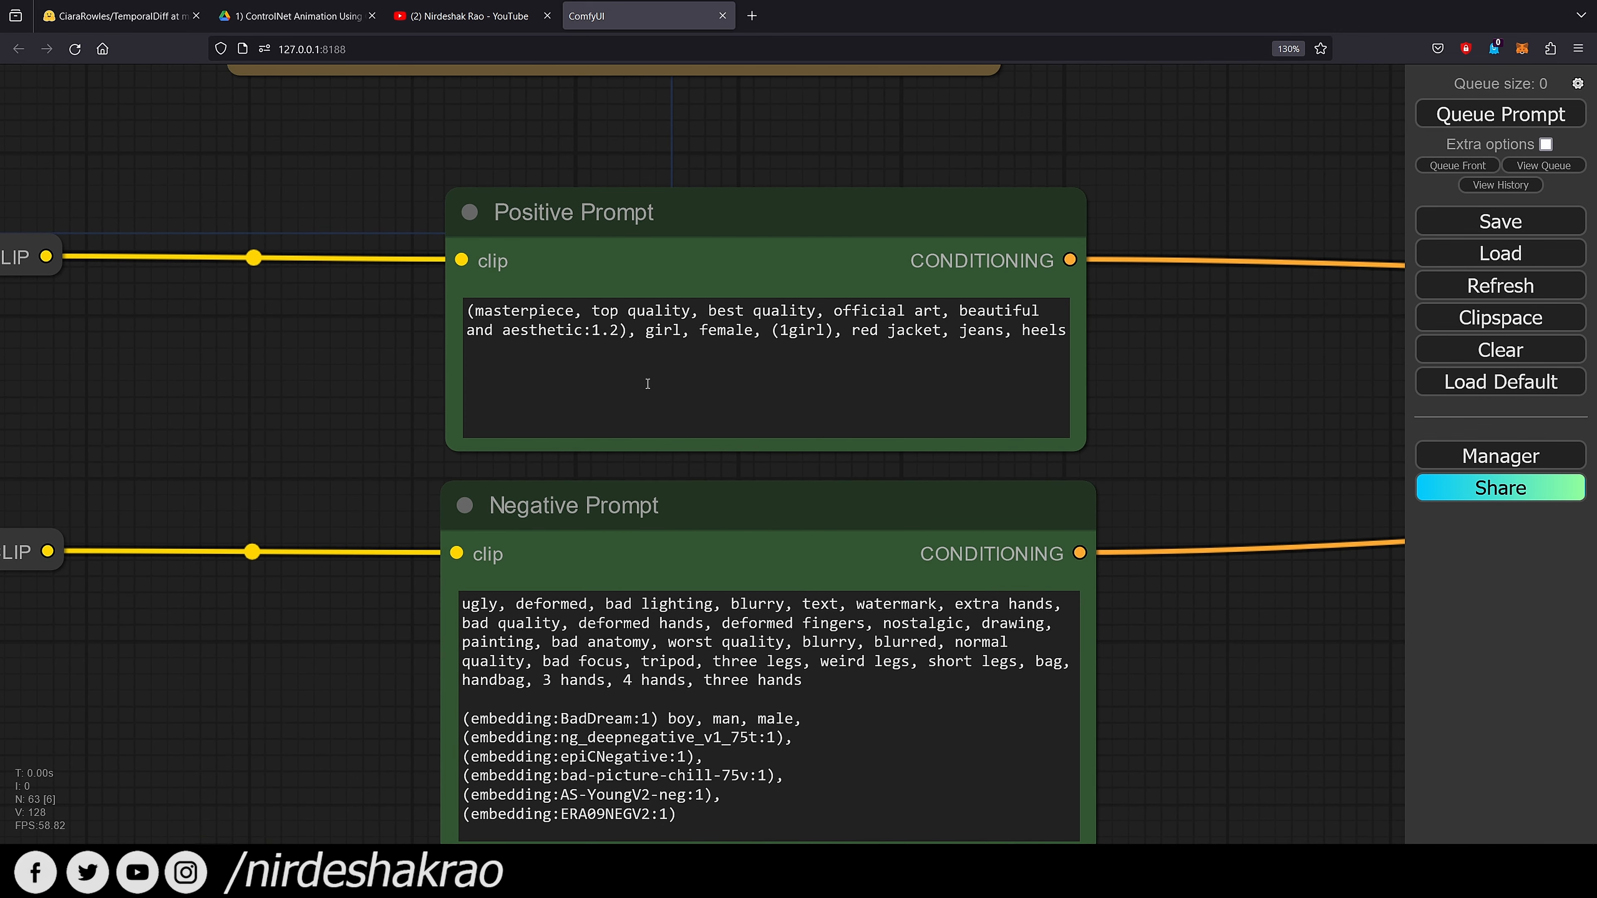
pyautogui.click(1055, 442)
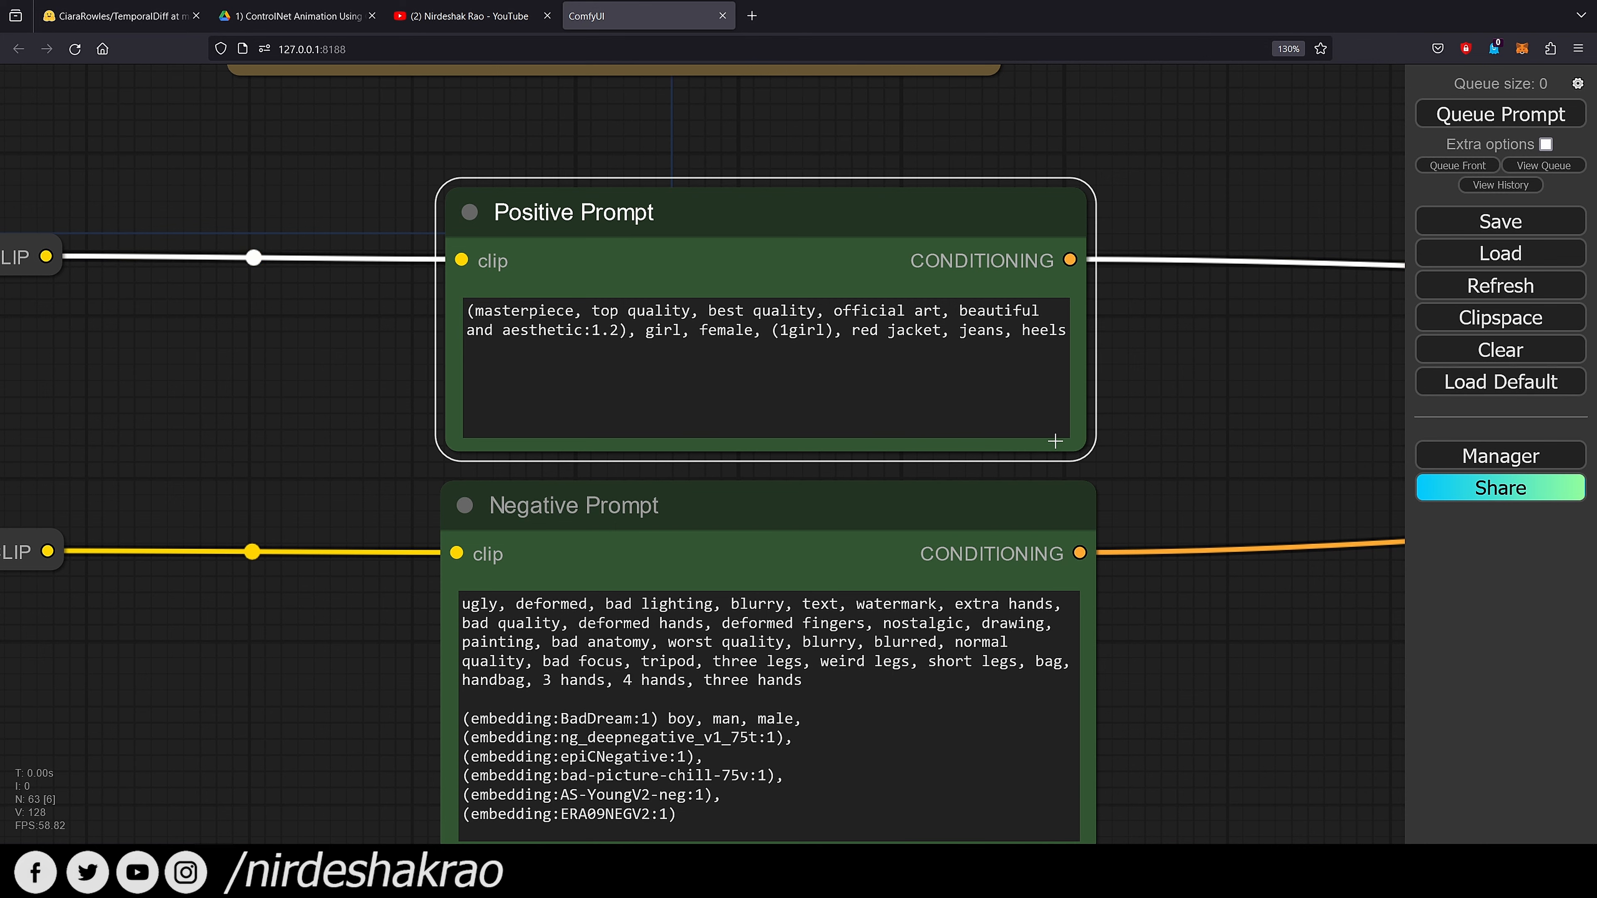
pyautogui.click(1121, 362)
pyautogui.scroll(-4, 1116, 378)
pyautogui.scroll(-8, 866, 602)
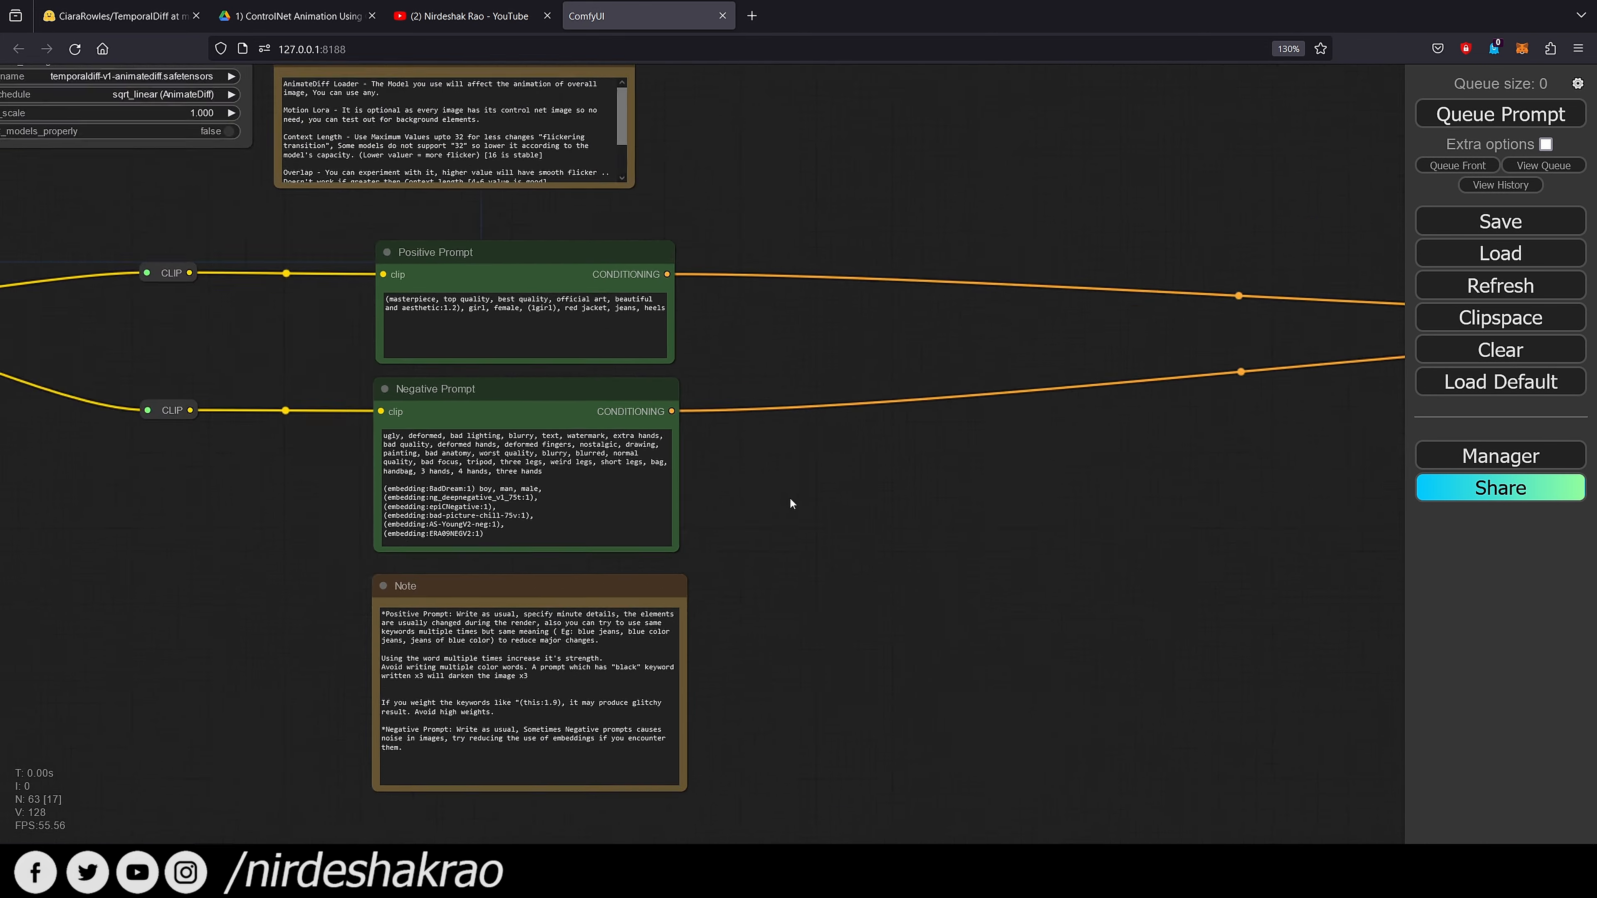
# Inspect the ControlNet group's loaded softedge and openpose models, Apply ControlNet settings and image directory nodes
pyautogui.moveTo(989, 581); pyautogui.dragTo(329, 528)
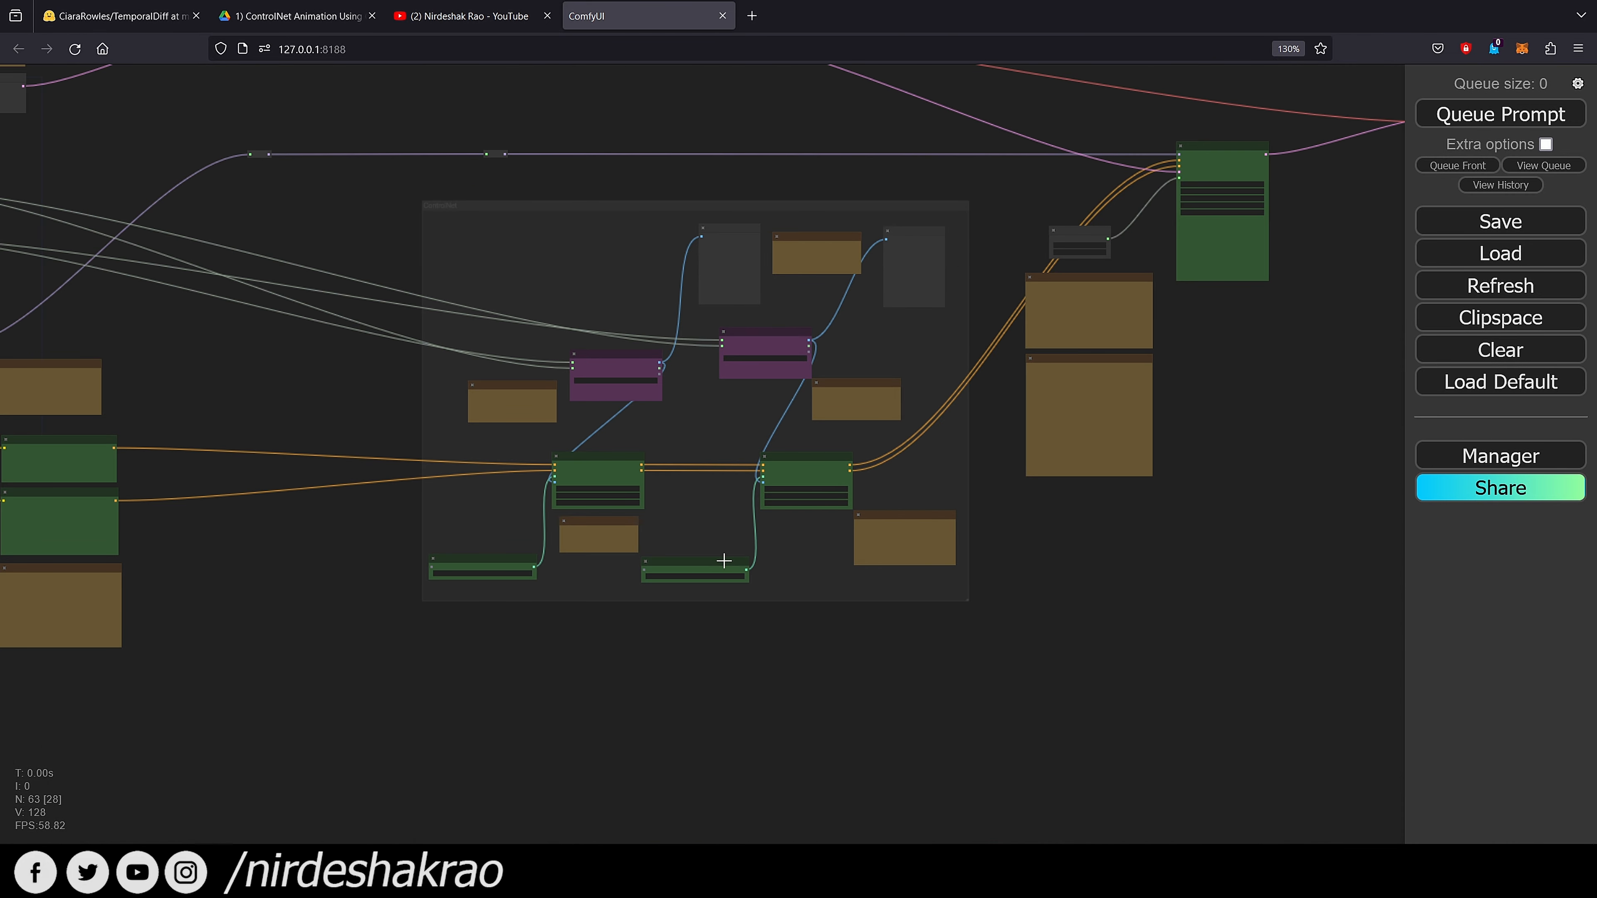
pyautogui.scroll(12, 731, 559)
pyautogui.moveTo(684, 535); pyautogui.dragTo(955, 531)
pyautogui.scroll(2, 640, 360)
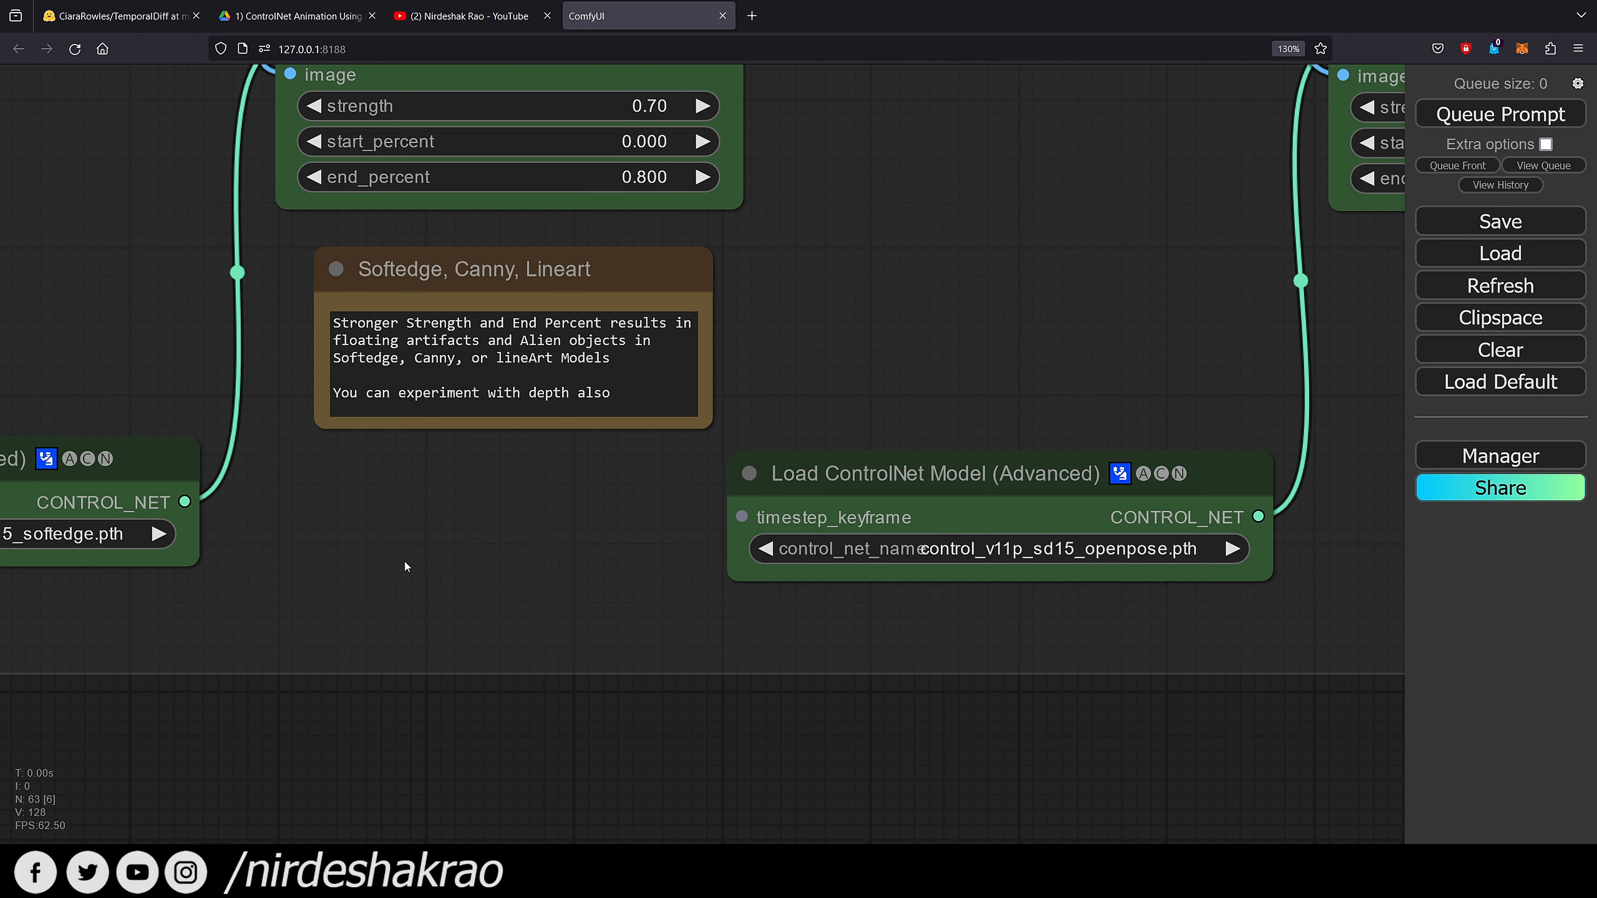
pyautogui.moveTo(487, 597); pyautogui.dragTo(600, 644)
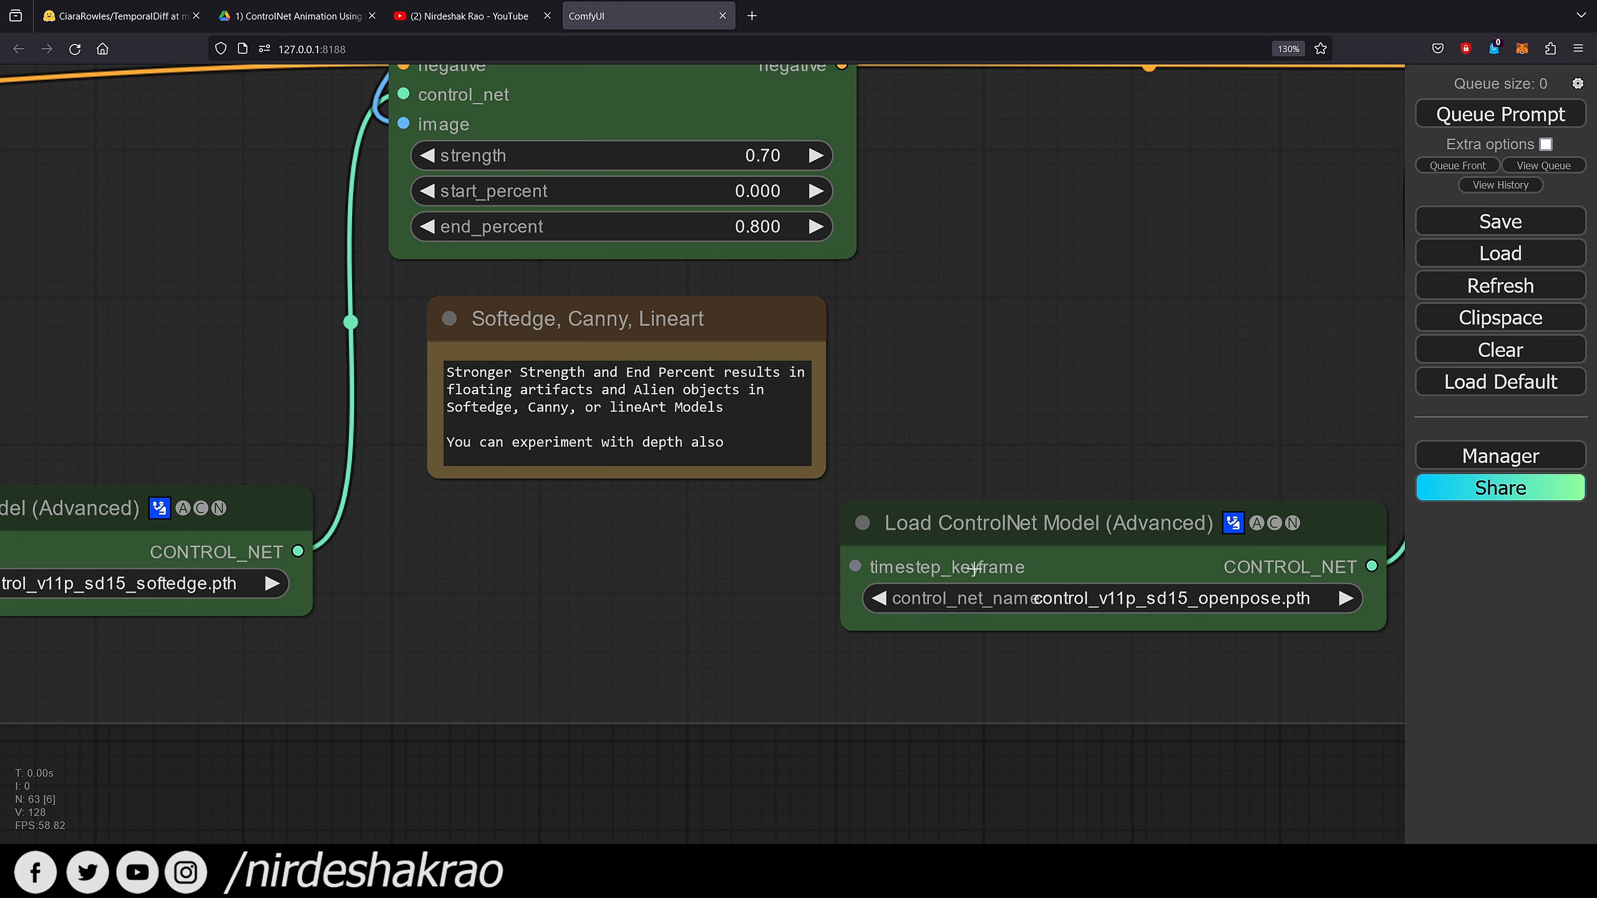
pyautogui.scroll(-6, 779, 545)
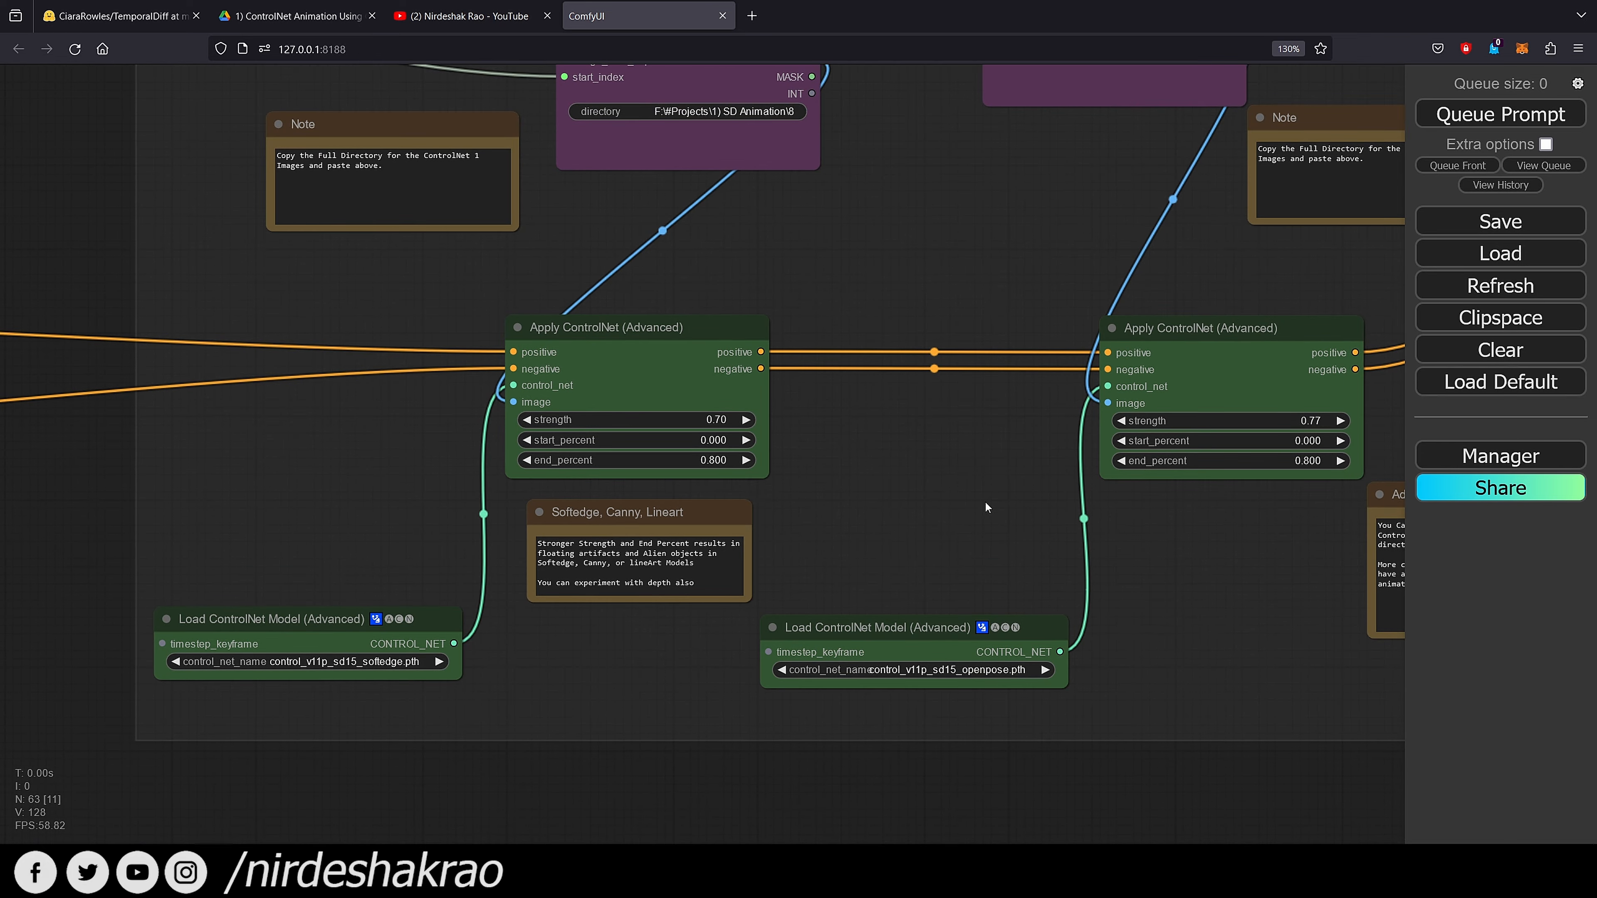
pyautogui.scroll(-3, 986, 502)
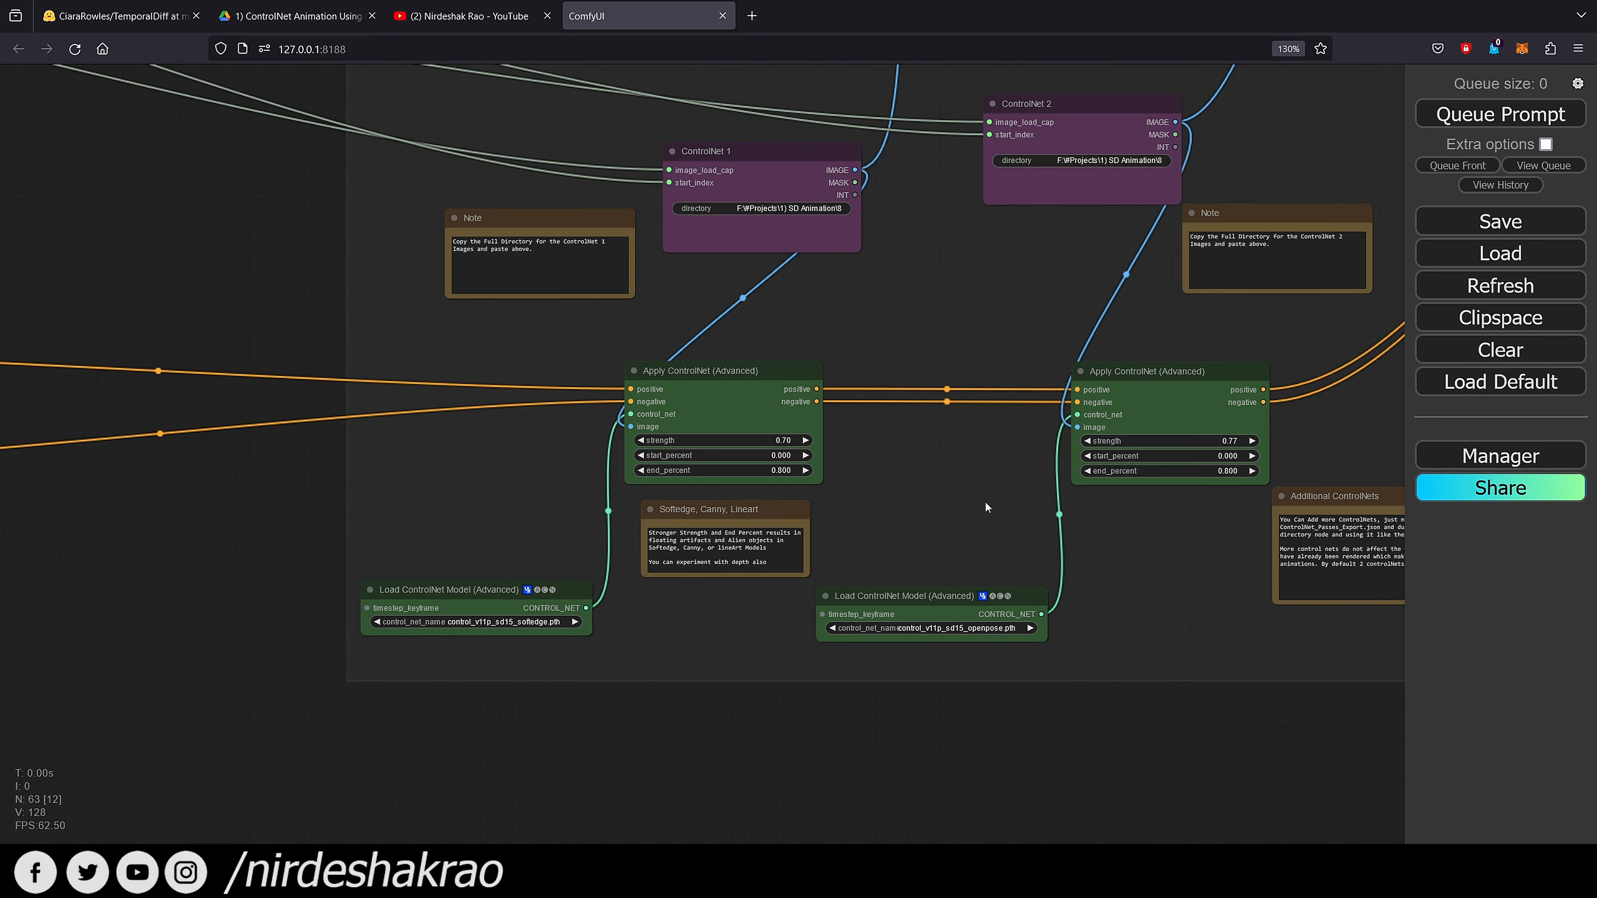
pyautogui.scroll(-2, 729, 620)
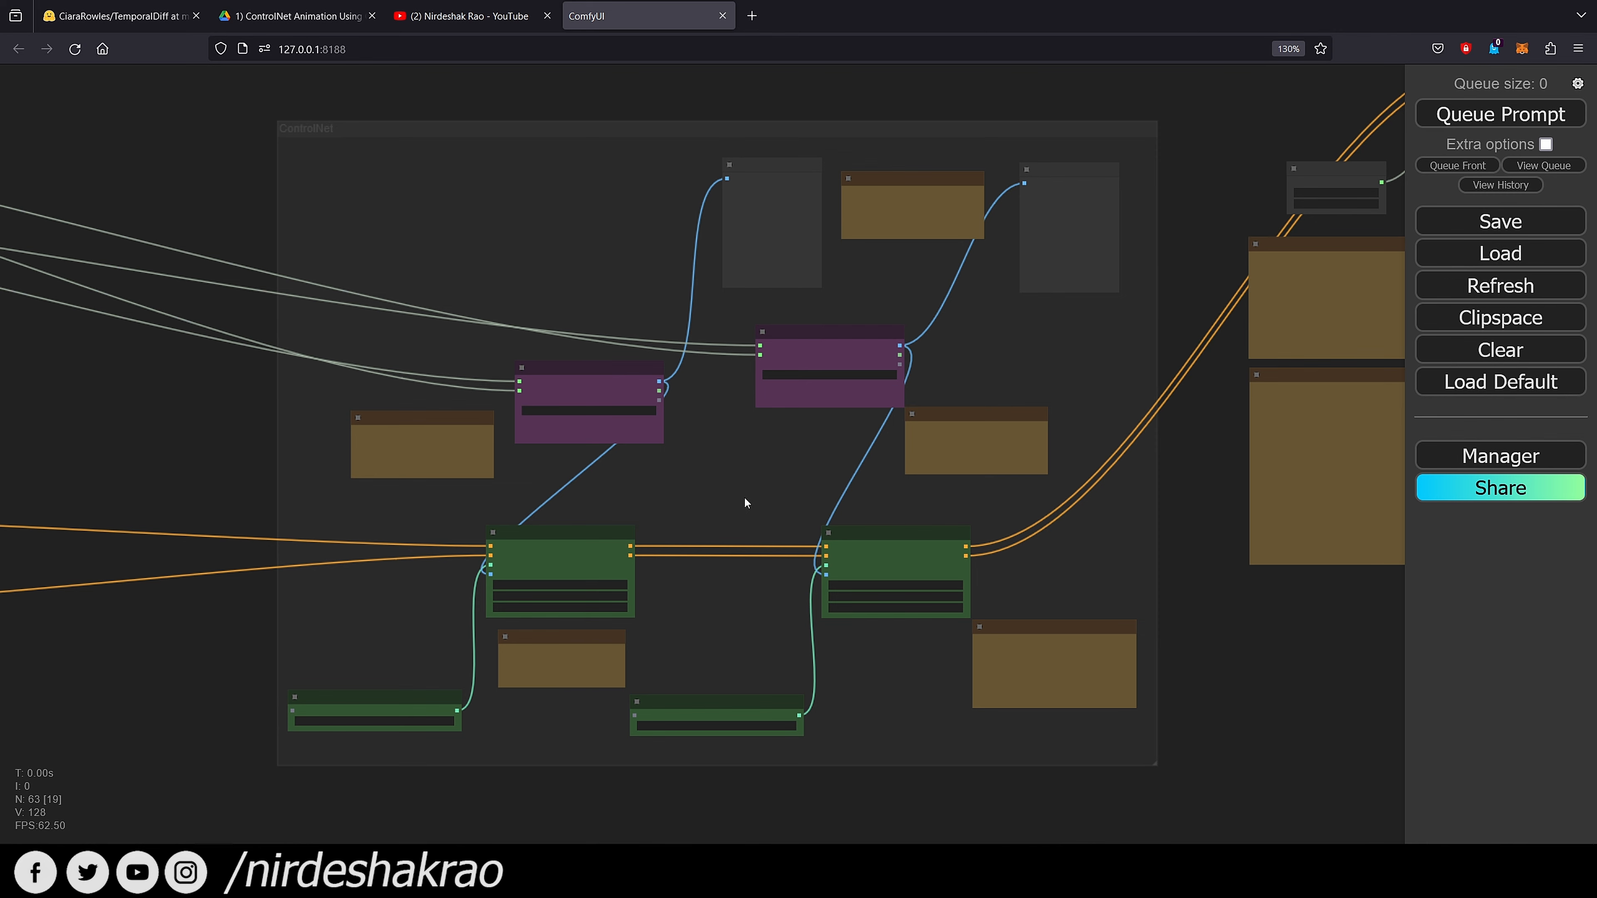
# Review the Seed node and the KSampler's steps, cfg, sampler, scheduler and denoise settings
pyautogui.moveTo(744, 503); pyautogui.dragTo(297, 660)
pyautogui.scroll(4, 1073, 541)
pyautogui.moveTo(1089, 514); pyautogui.dragTo(1082, 652)
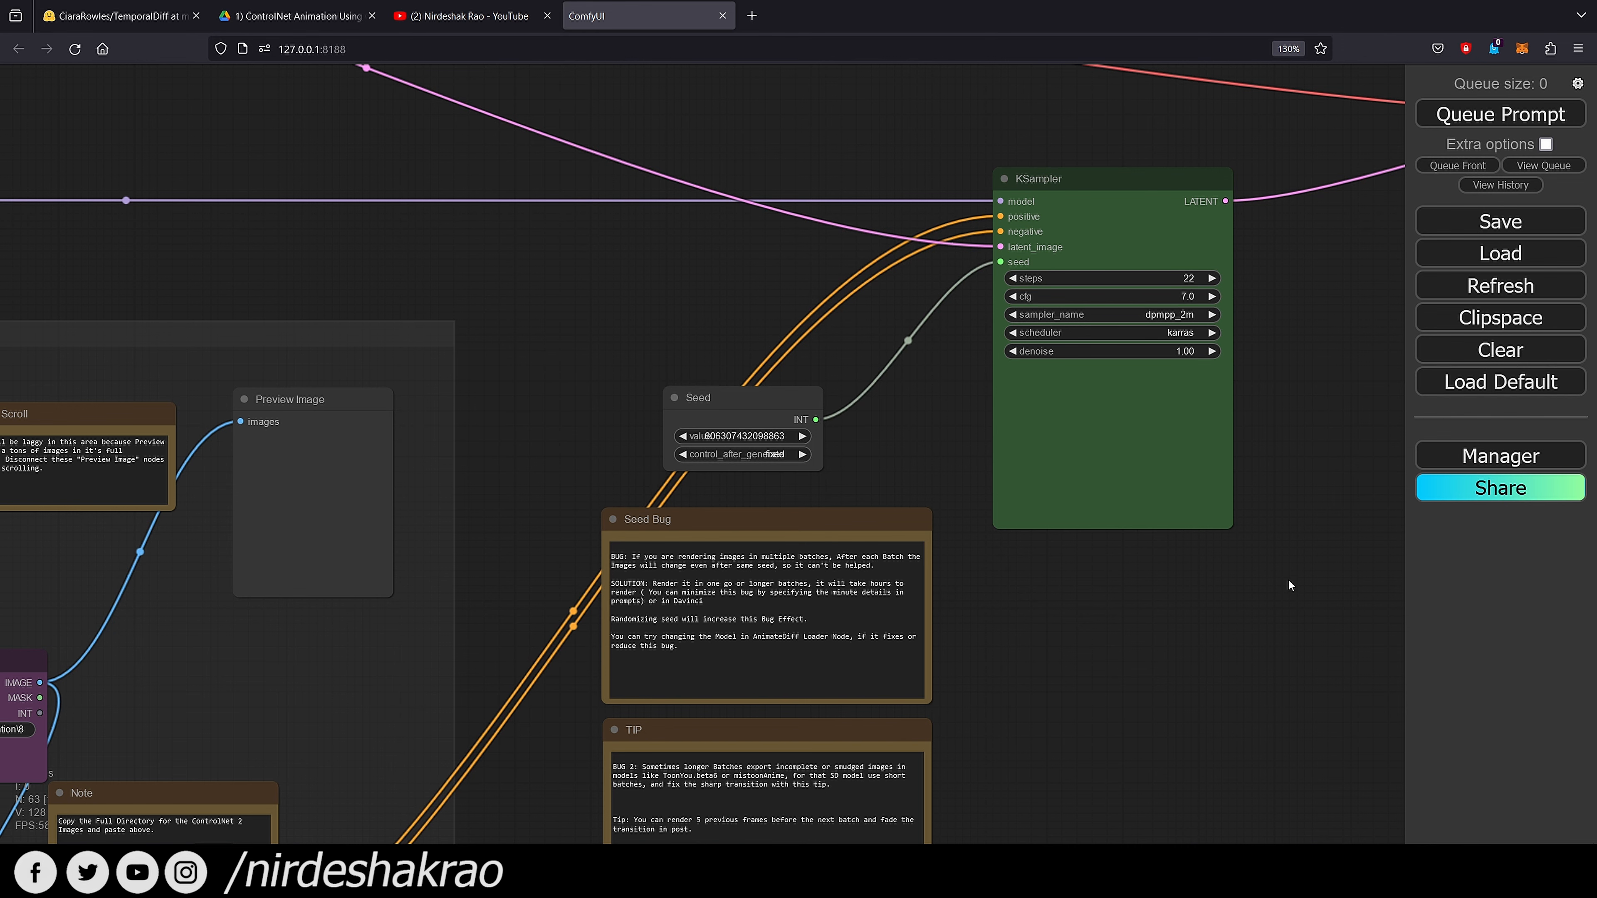
pyautogui.moveTo(1288, 585); pyautogui.dragTo(912, 714)
pyautogui.scroll(4, 954, 521)
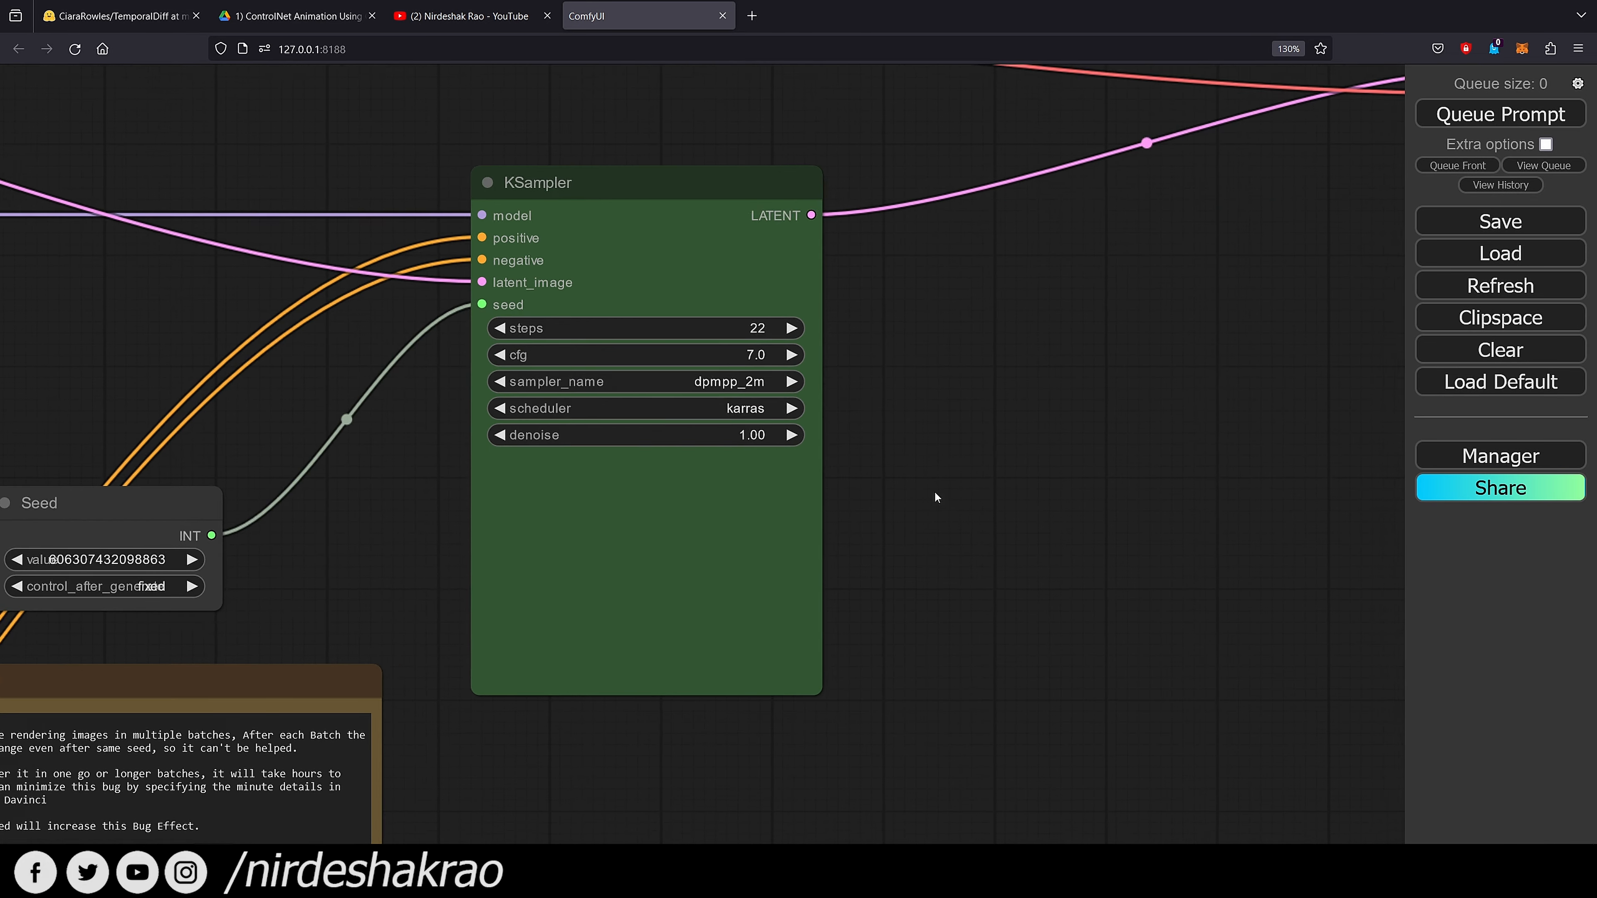
pyautogui.scroll(1, 935, 497)
pyautogui.moveTo(935, 497); pyautogui.dragTo(1107, 557)
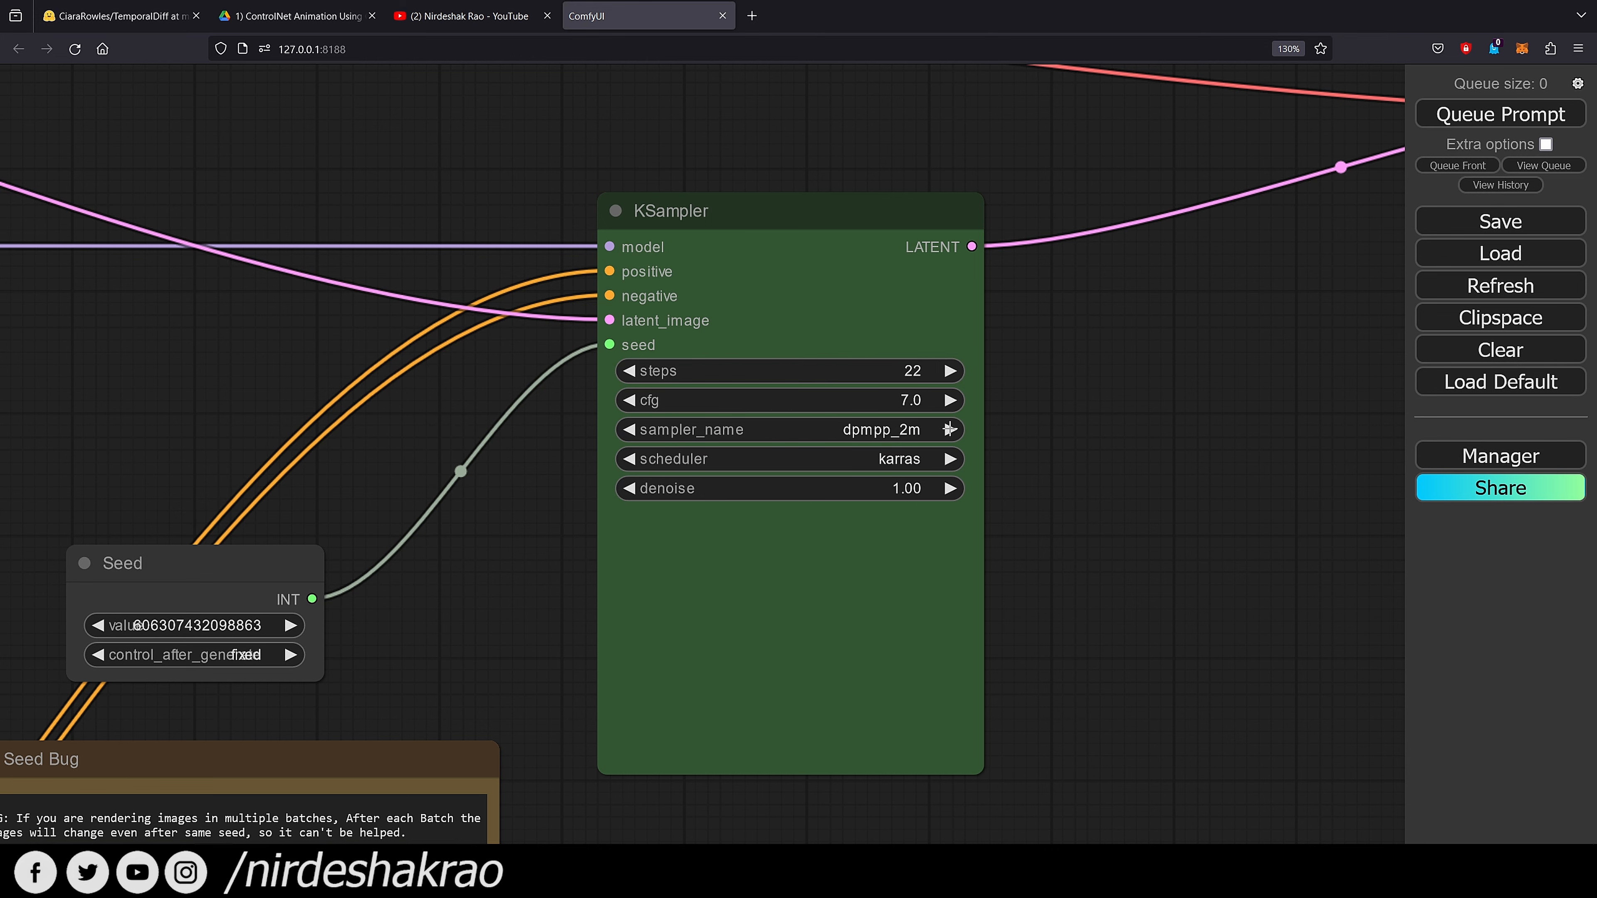
# Check the VAE Decode node and the Save Image node's filename prefix
pyautogui.scroll(-2, 1131, 506)
pyautogui.moveTo(1131, 506); pyautogui.dragTo(750, 589)
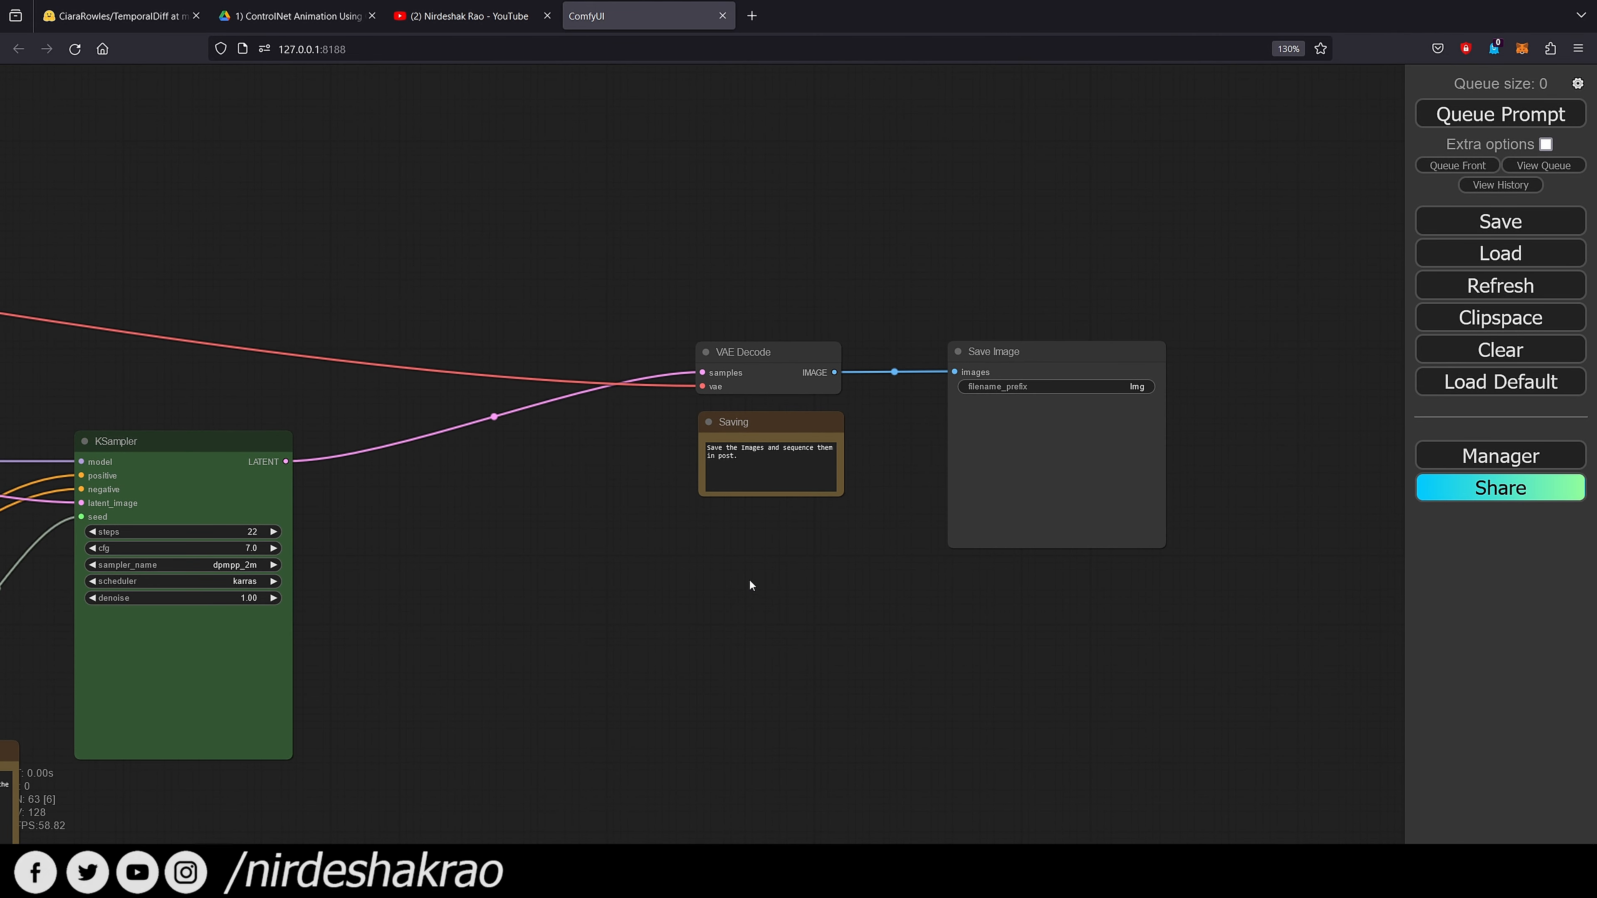
pyautogui.scroll(2, 591, 572)
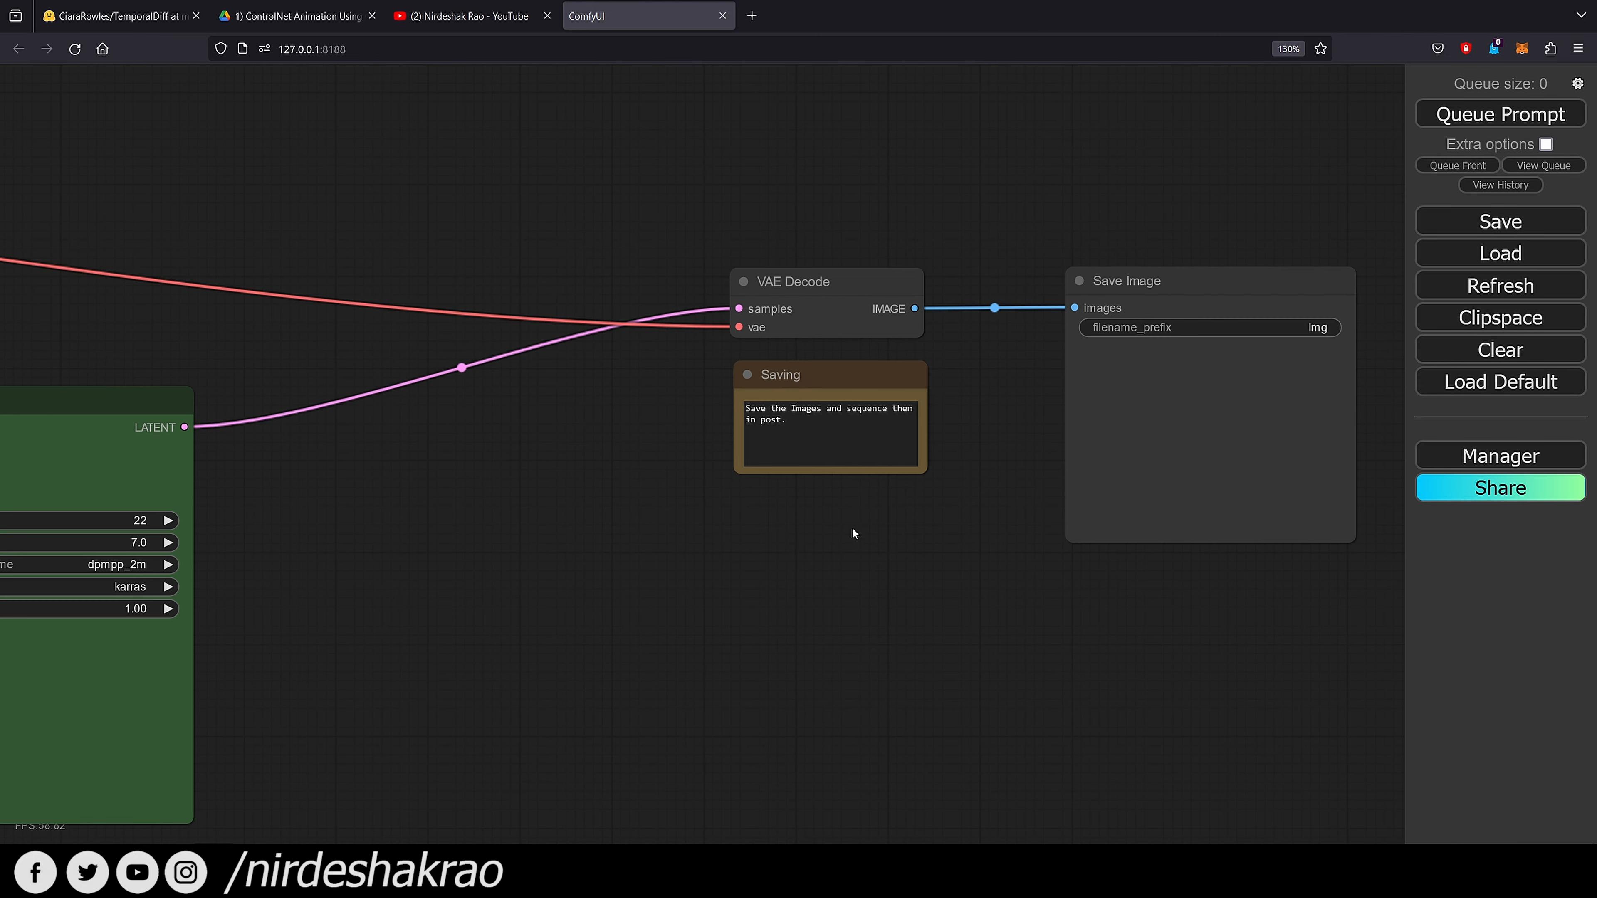
pyautogui.moveTo(866, 527); pyautogui.dragTo(837, 560)
pyautogui.scroll(1, 811, 453)
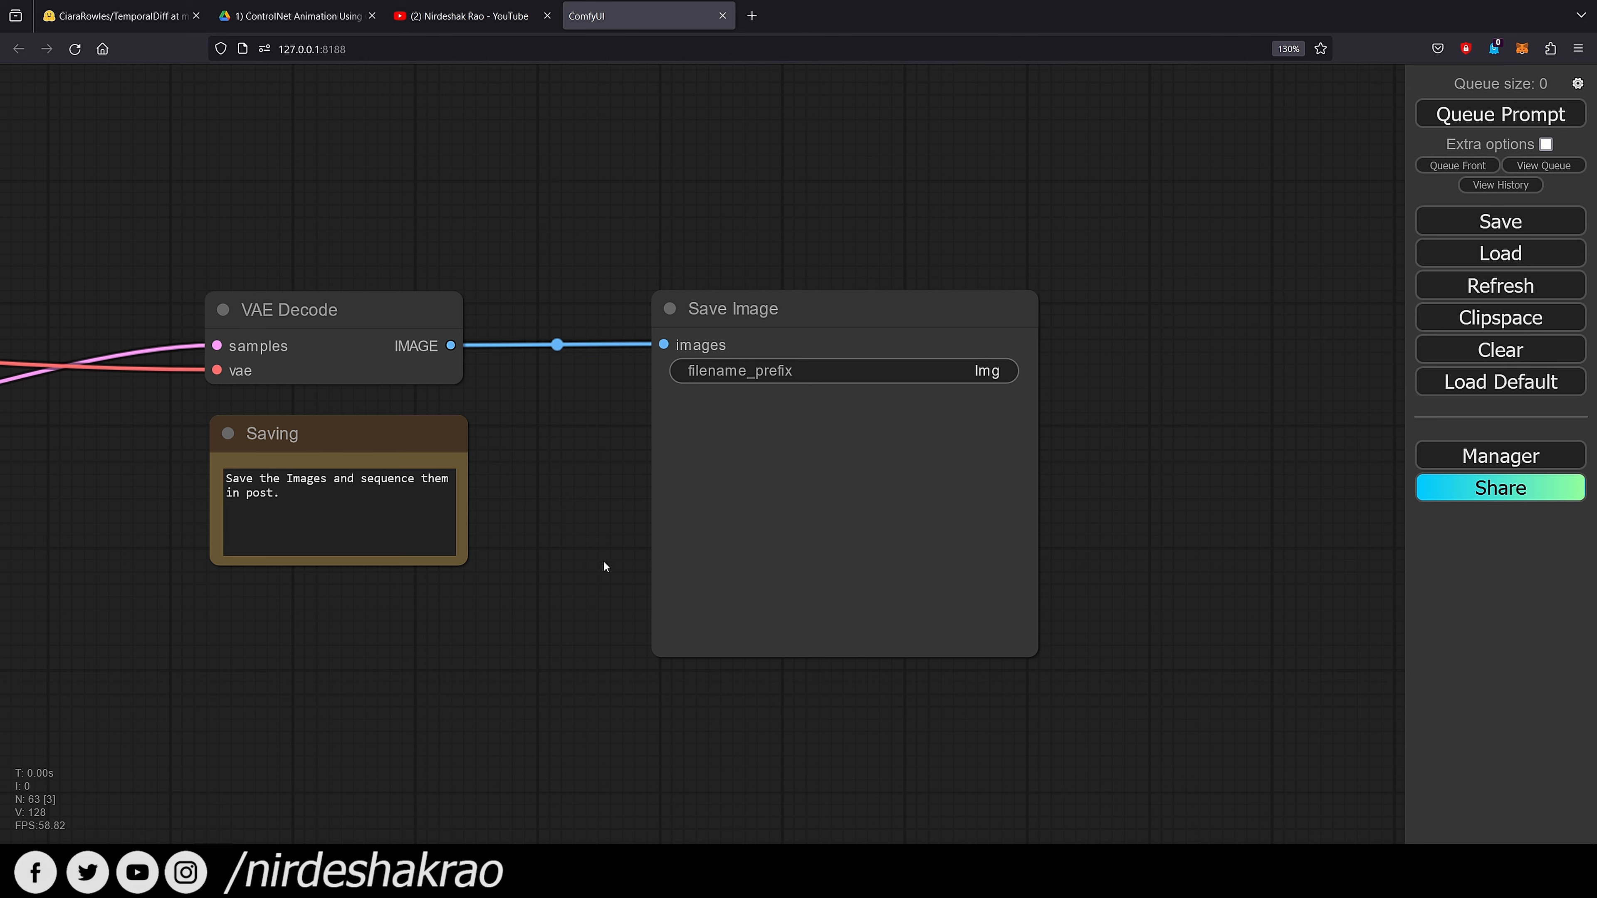
# Survey the workflow again from the Save Image node back to the prompt nodes
pyautogui.scroll(-3, 607, 571)
pyautogui.scroll(-3, 581, 610)
pyautogui.moveTo(421, 713); pyautogui.dragTo(931, 538)
pyautogui.scroll(-2, 931, 537)
pyautogui.scroll(-2, 931, 537)
pyautogui.scroll(-2, 611, 669)
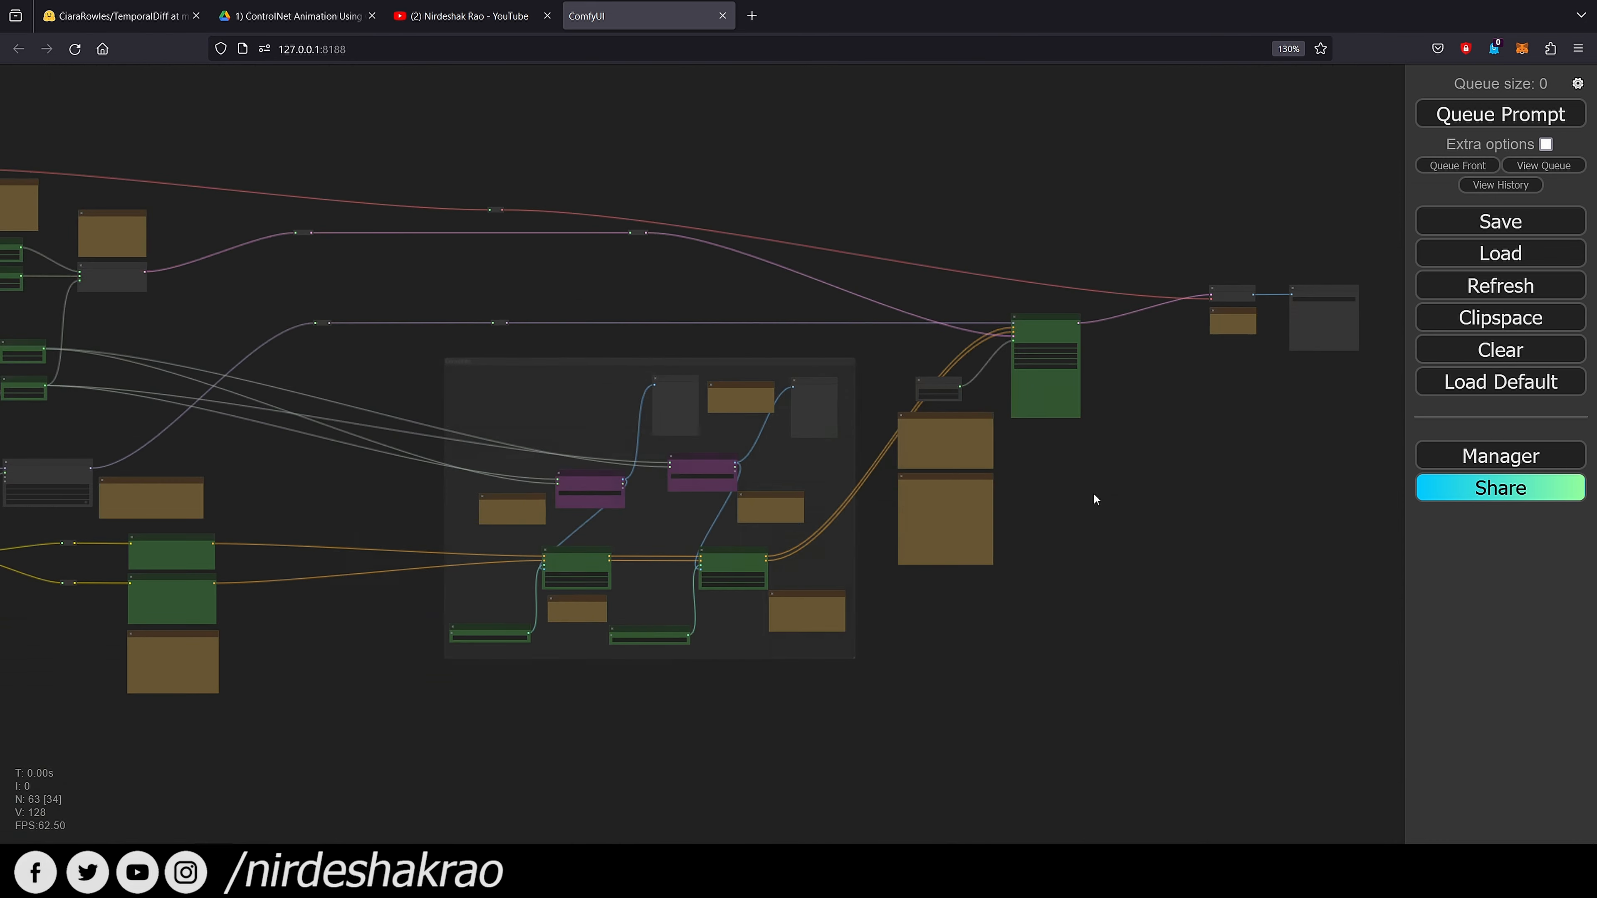
pyautogui.scroll(-1, 863, 642)
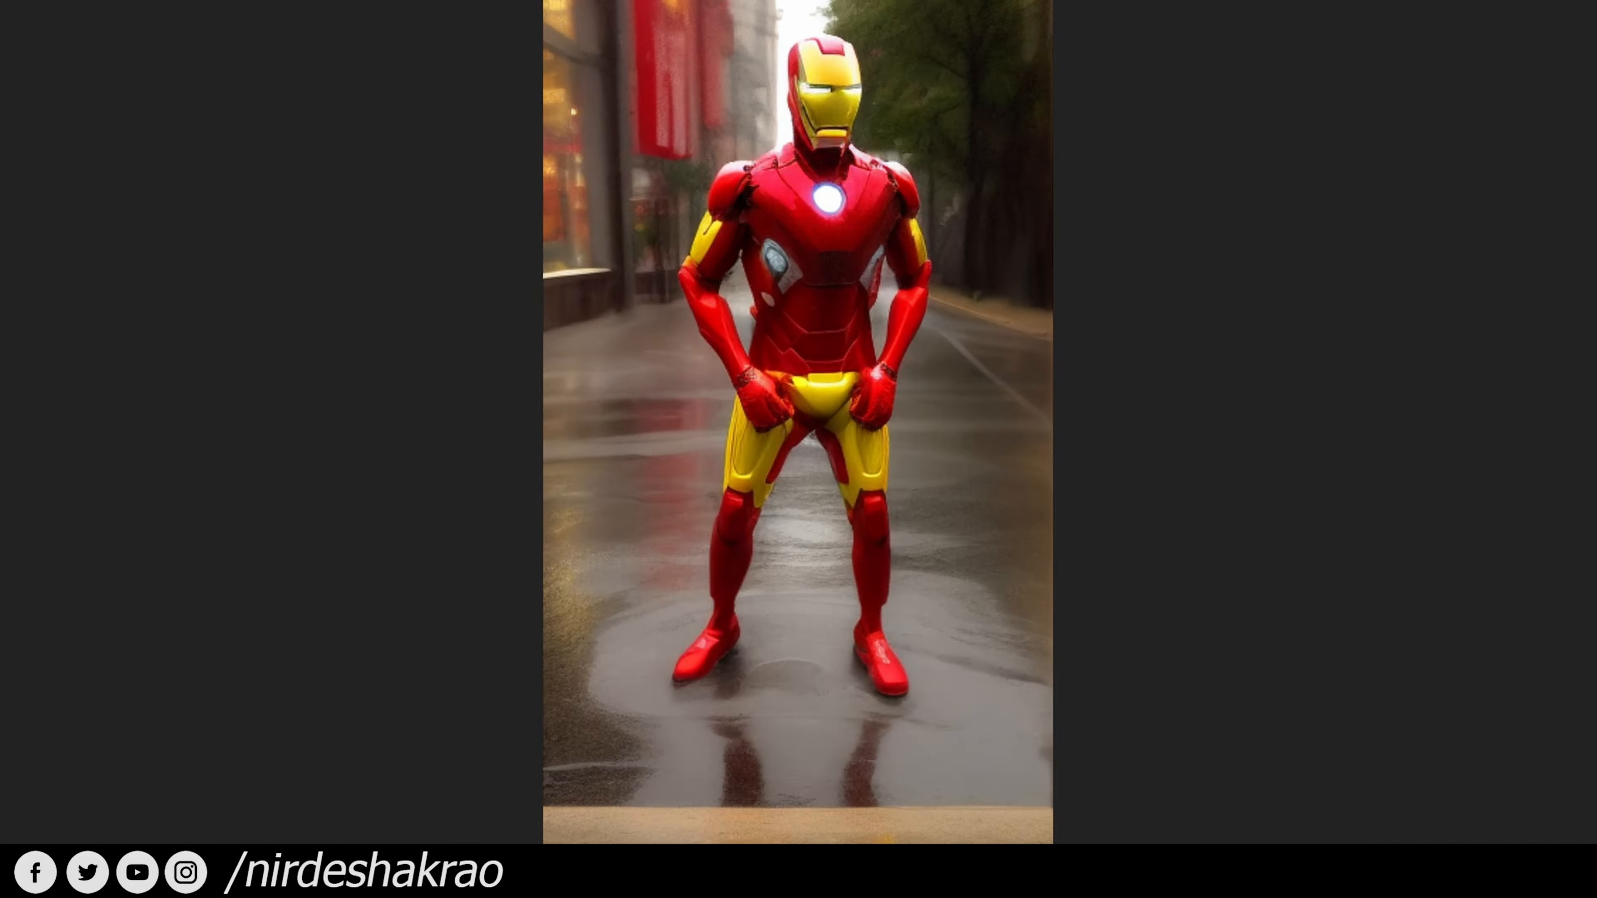